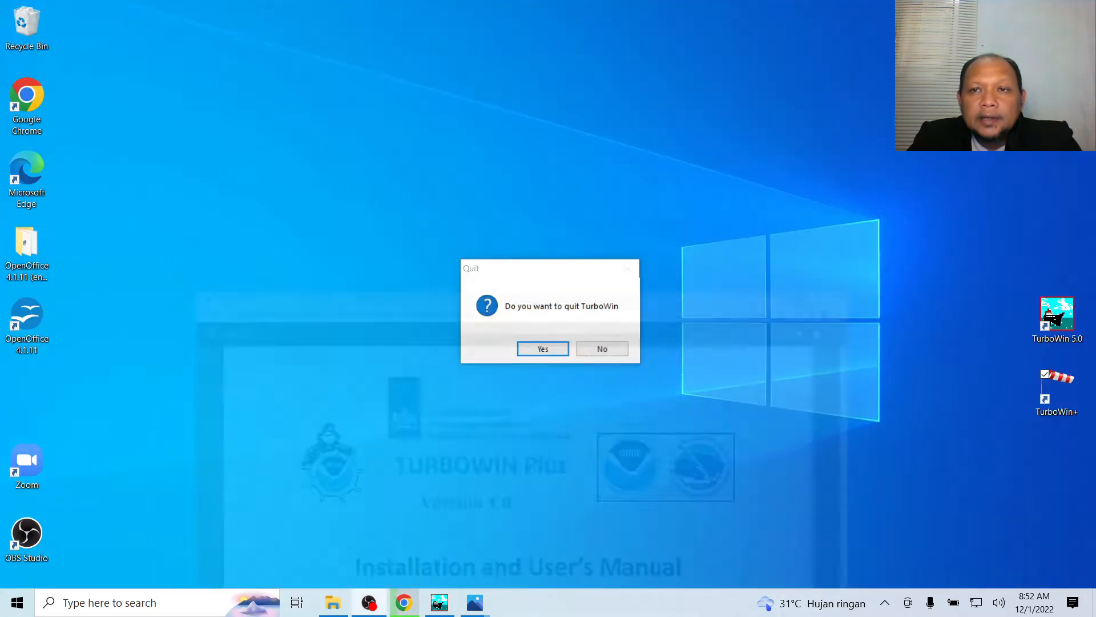
Quit TurboWin, then start TurboWin 5.0 again and dismiss its two startup messages
left_click(561, 347)
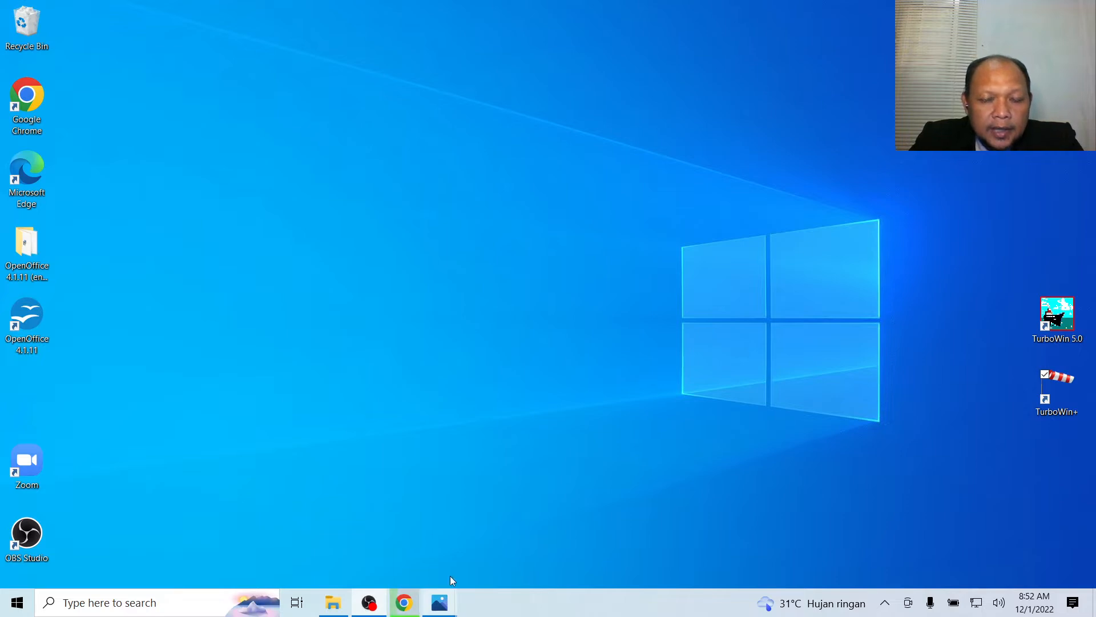
left_click_drag(1058, 315, 1016, 98)
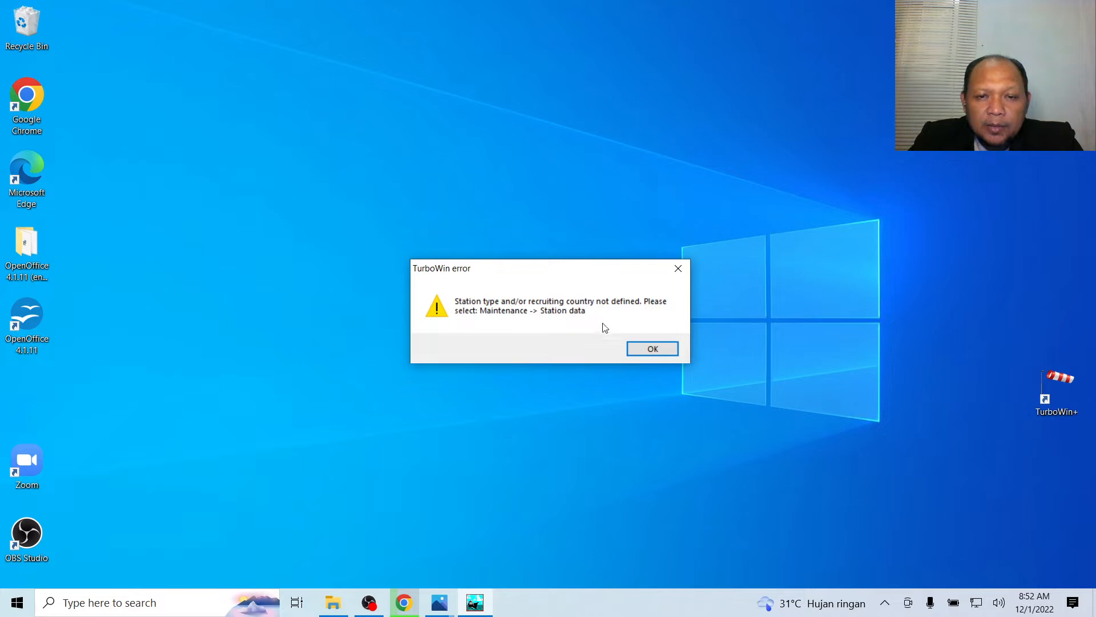
left_click(651, 349)
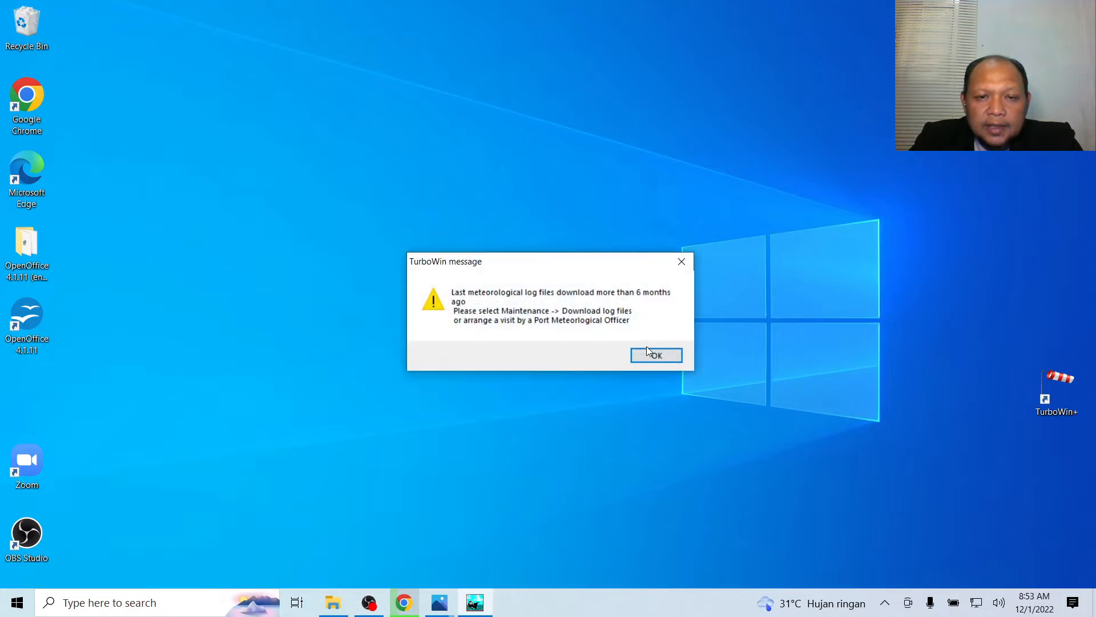
left_click(651, 355)
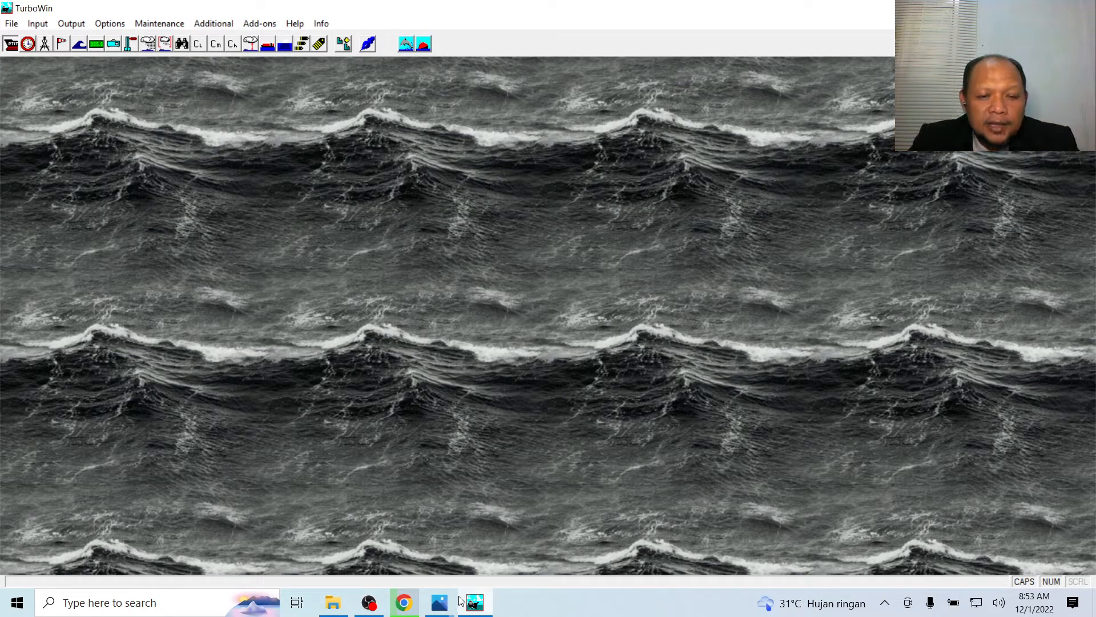
Review the SHIP synoptic code format in the Screenshot (27).png image, then return to TurboWin
mouse_move(443, 610)
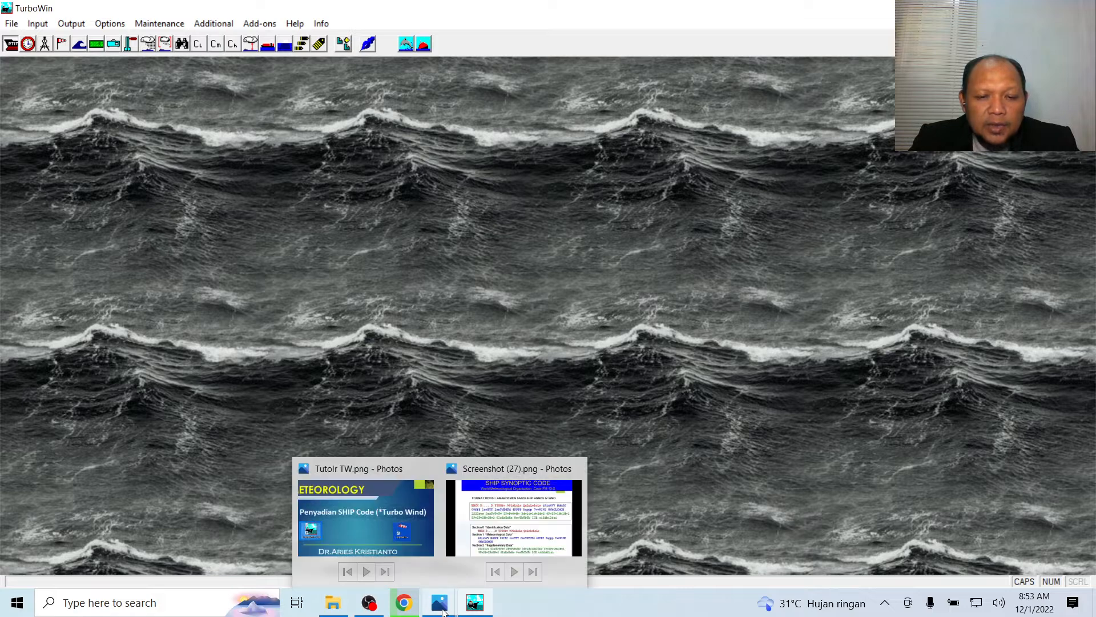
left_click(510, 534)
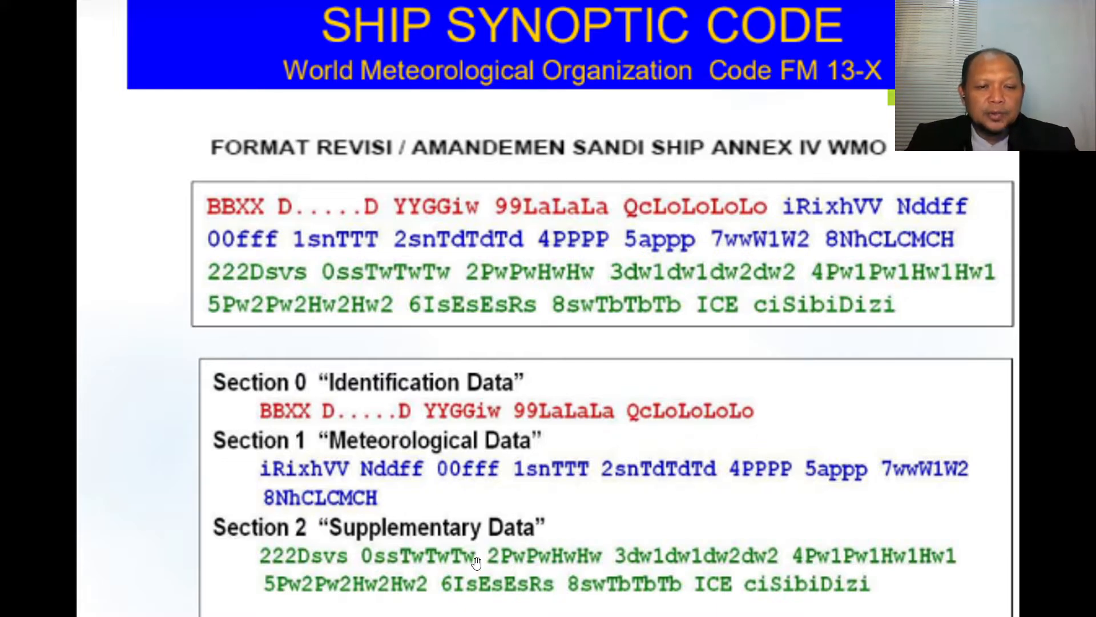
key("alt+Tab")
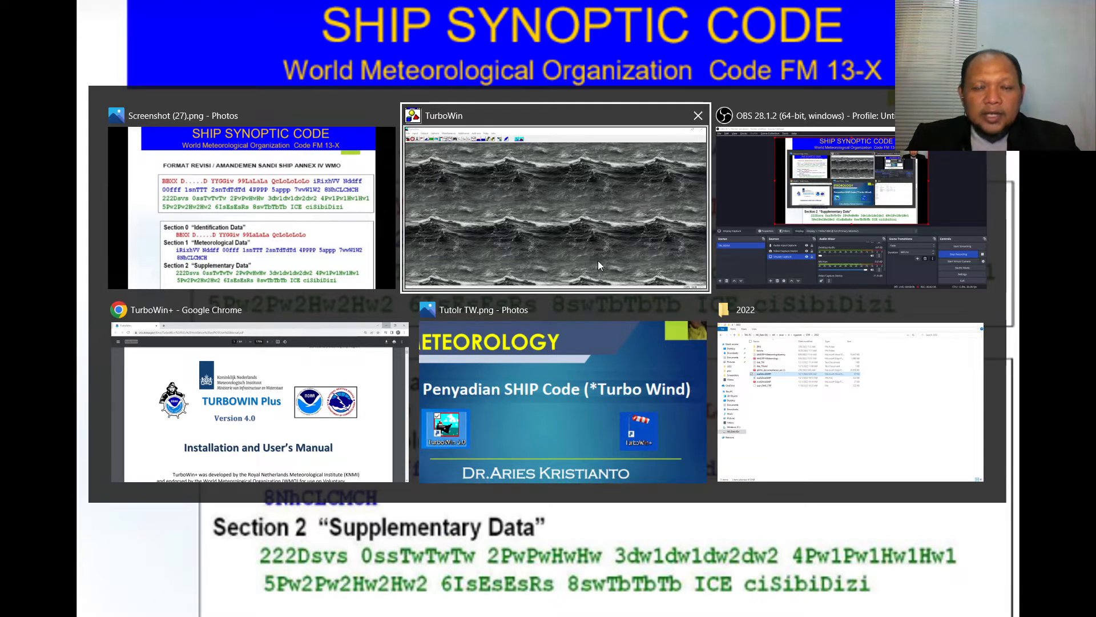
left_click(602, 240)
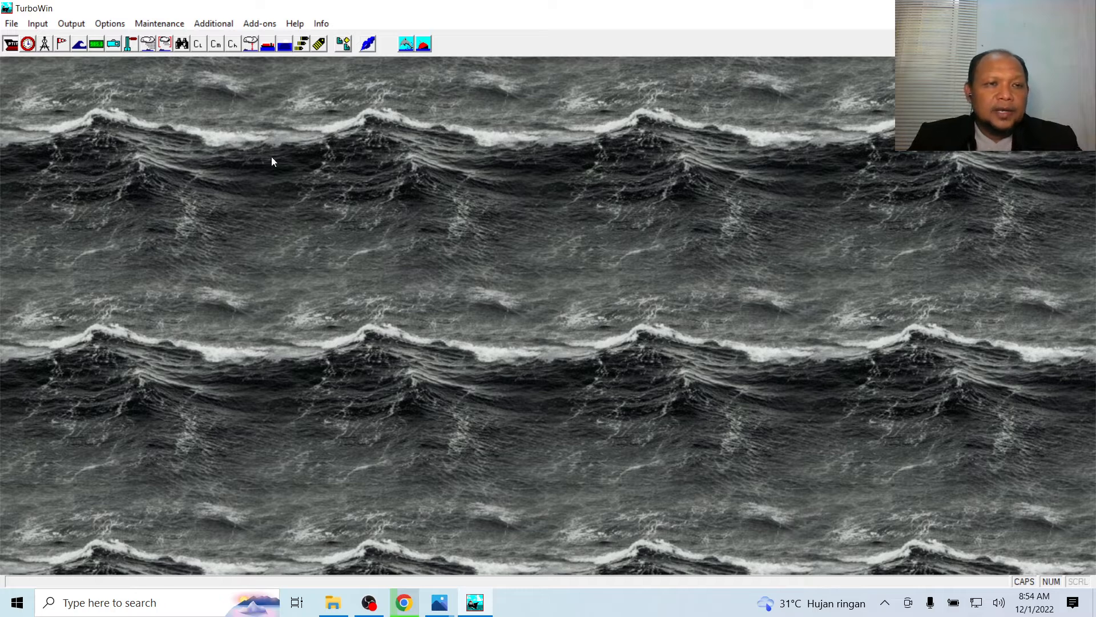
left_click(12, 24)
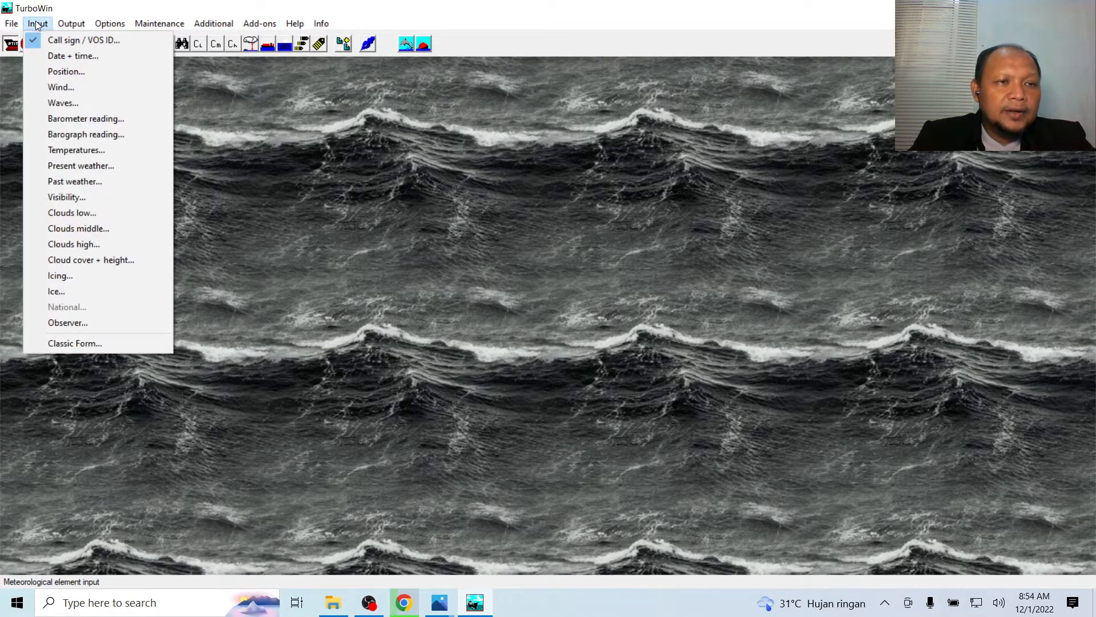
left_click(37, 24)
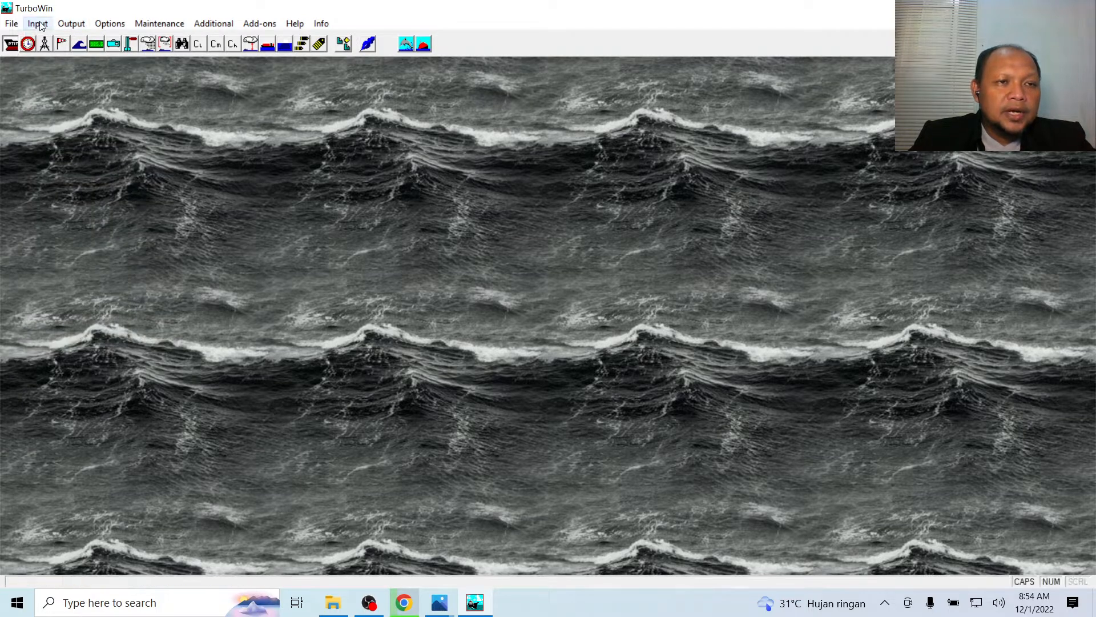
left_click(38, 24)
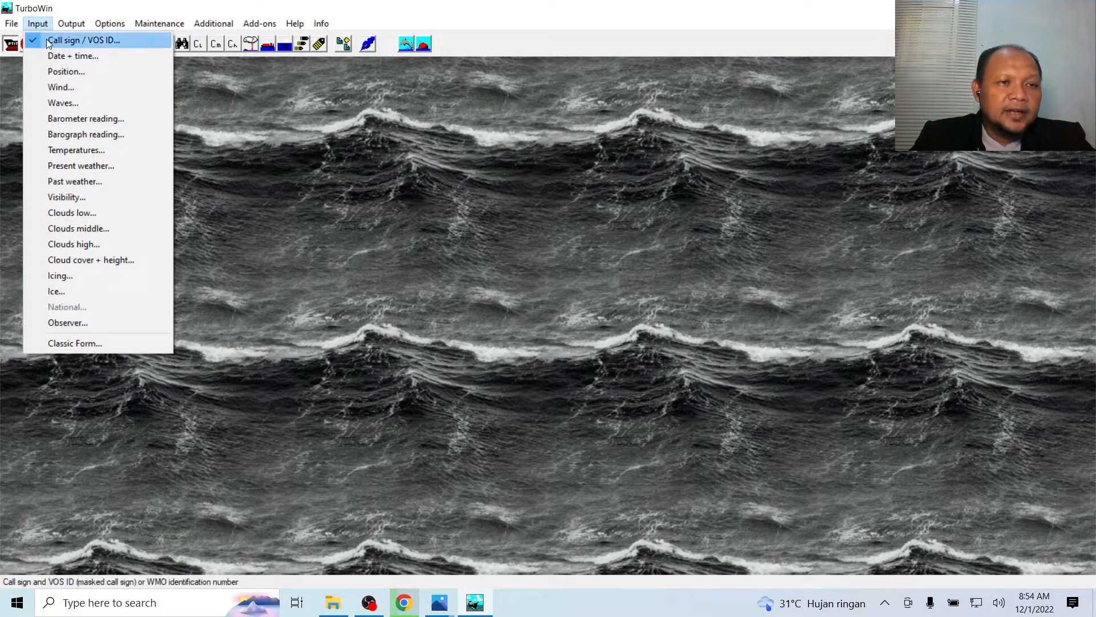
left_click(37, 23)
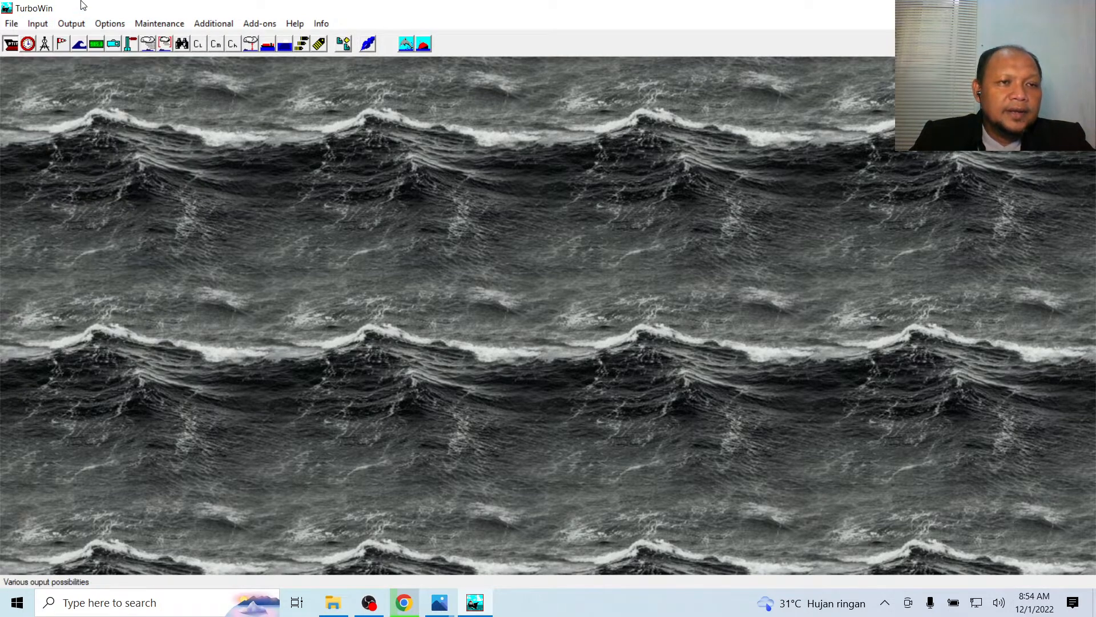
Set the ship's call sign to AK4STIP and acknowledge the call sign change notice
left_click(11, 45)
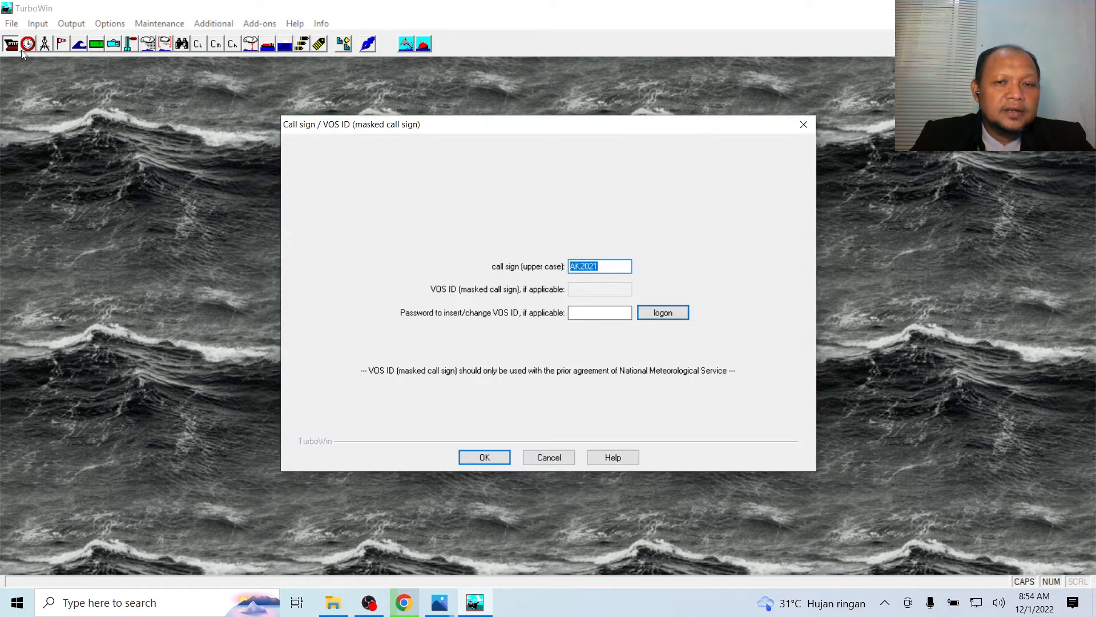
left_click(607, 267)
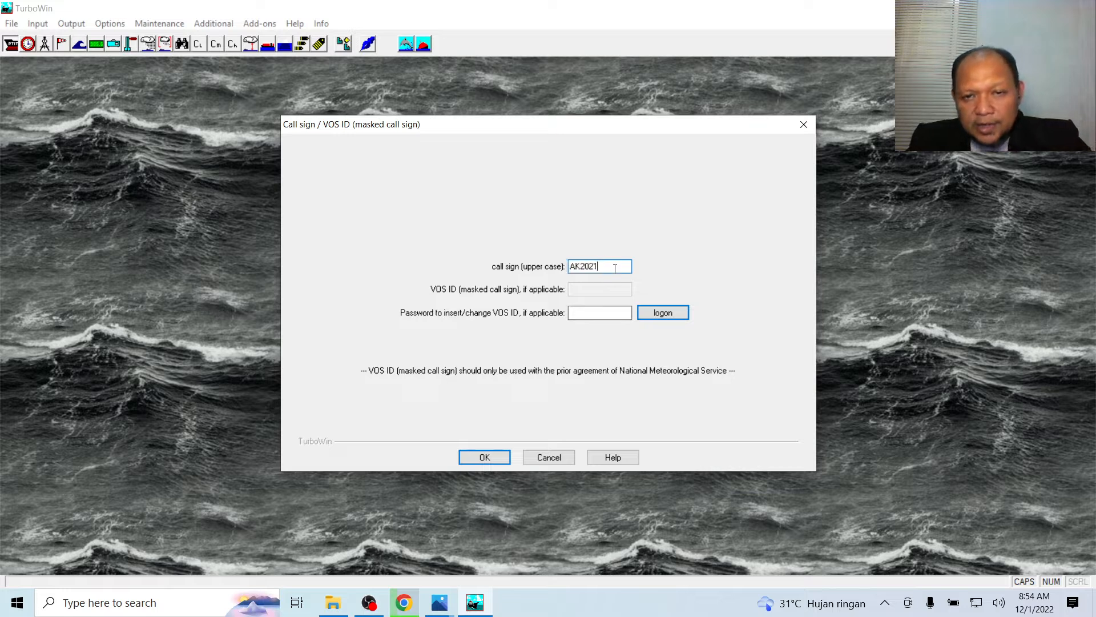
double_click(615, 268)
key("Caps_Lock")
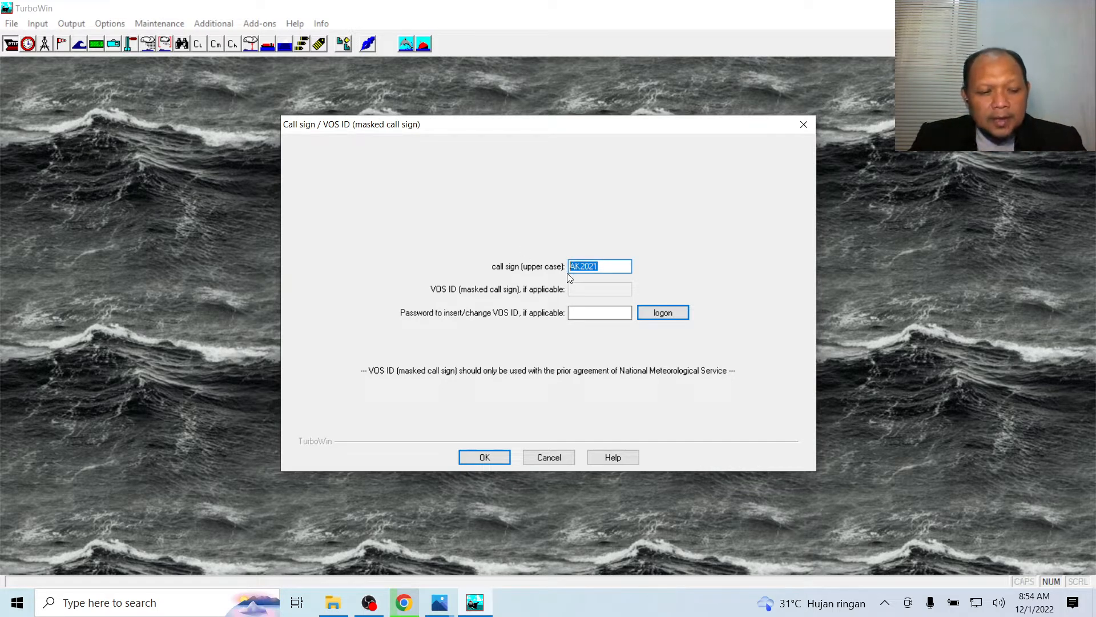
left_click(581, 266)
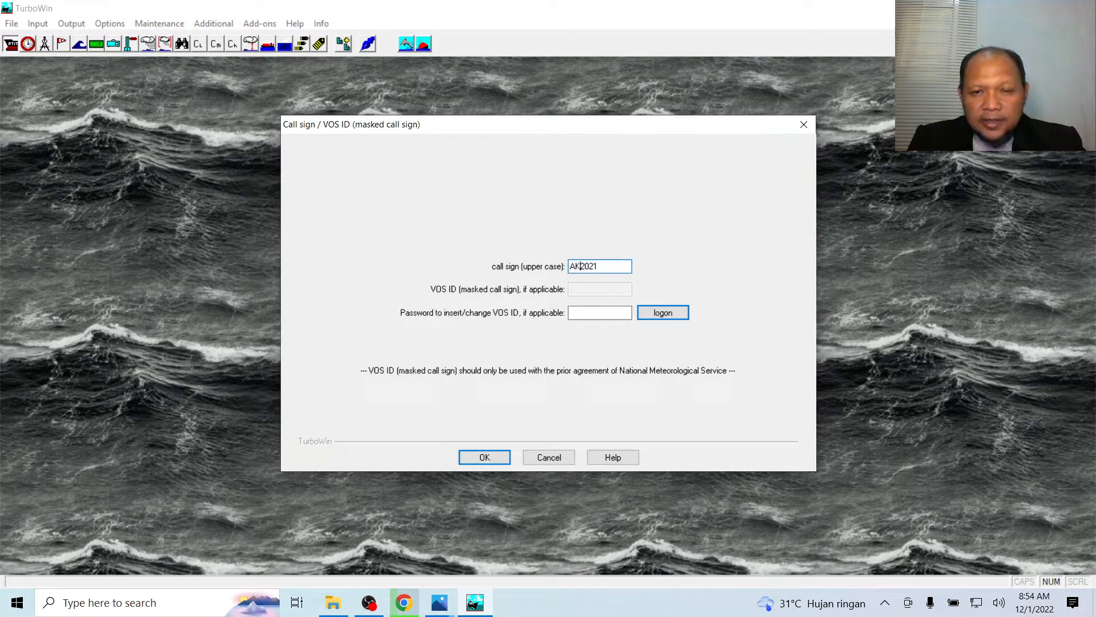
key("Delete")
key("Delete")
key("Delete")
key("Delete")
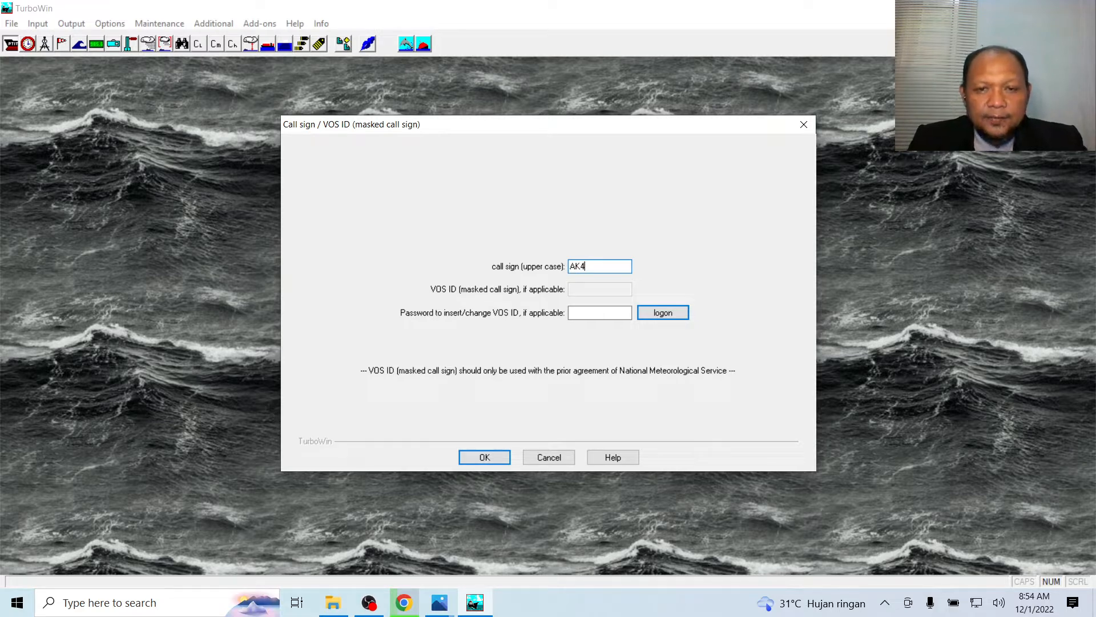
type("4")
key("Caps_Lock")
type("STIP")
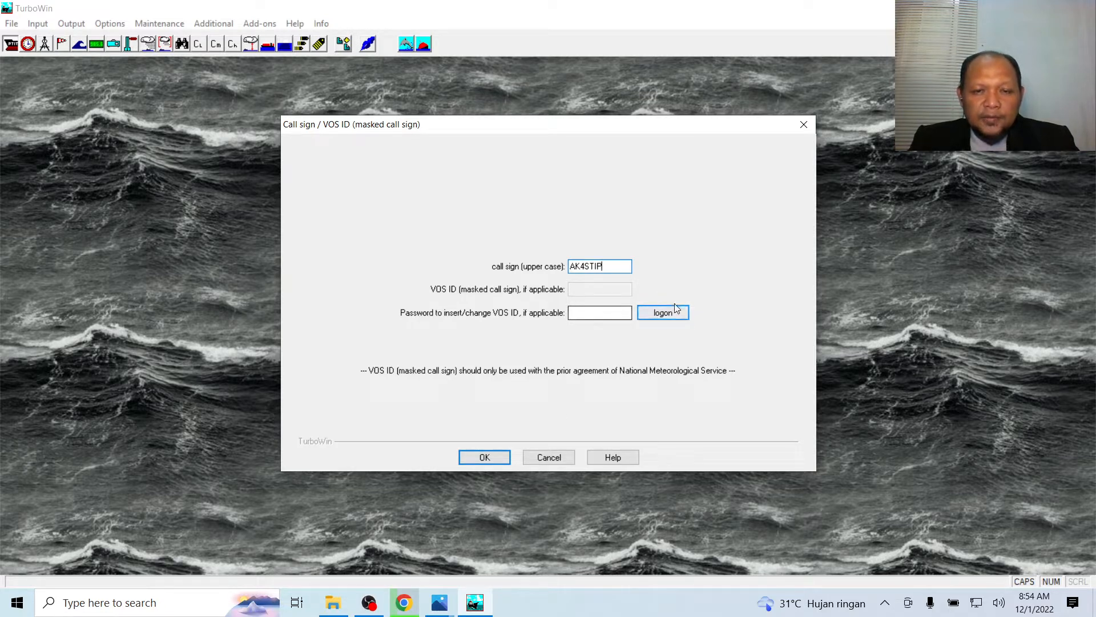
left_click(492, 455)
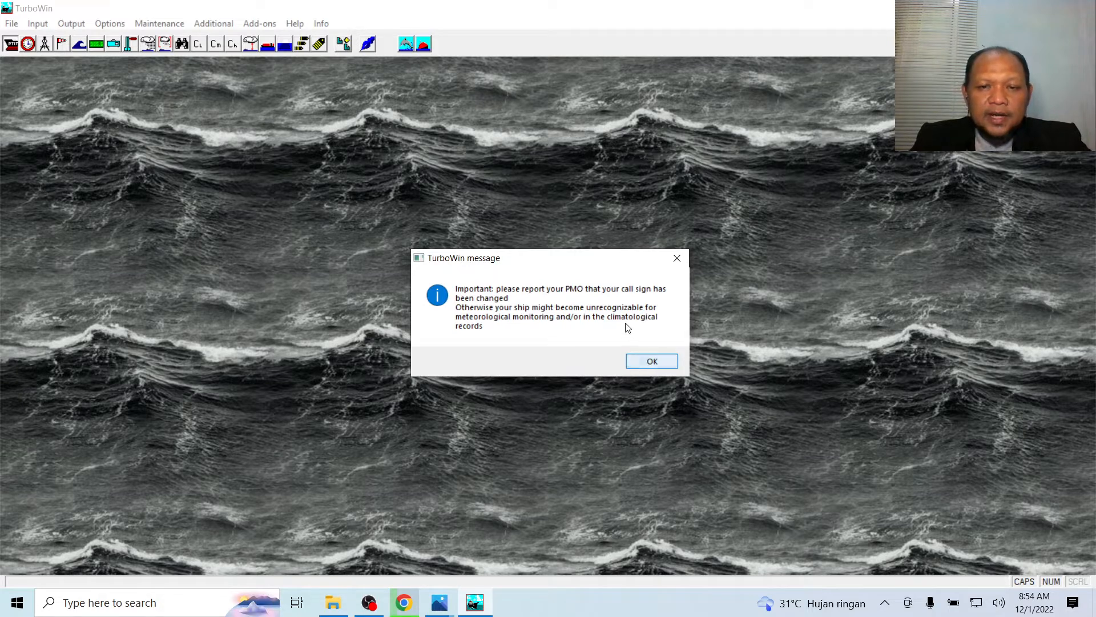
left_click(650, 366)
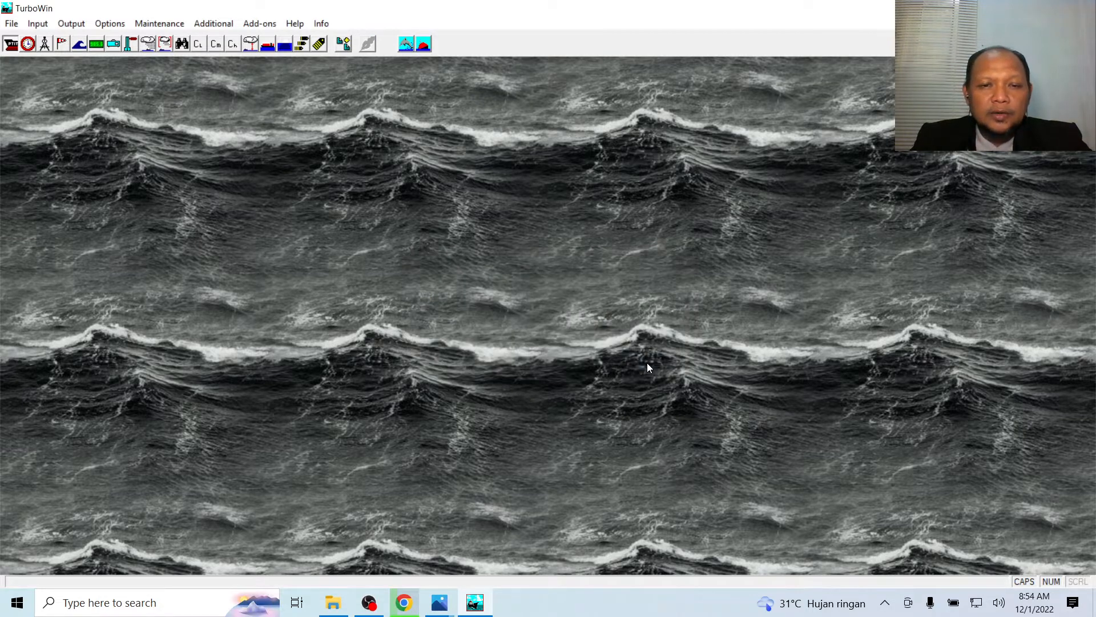
left_click(35, 25)
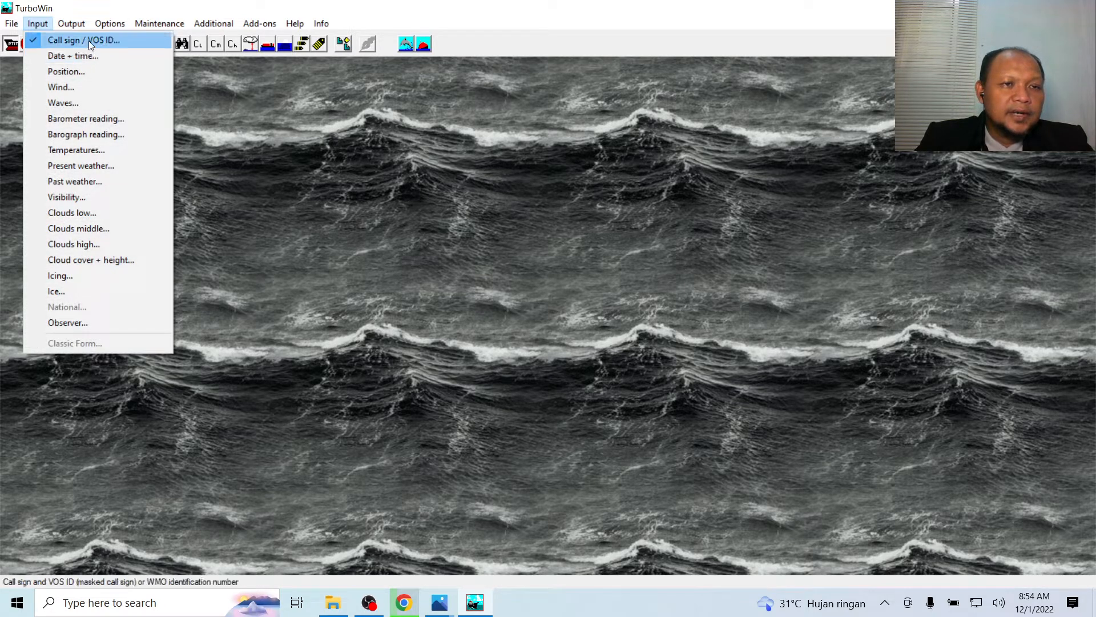
left_click(89, 57)
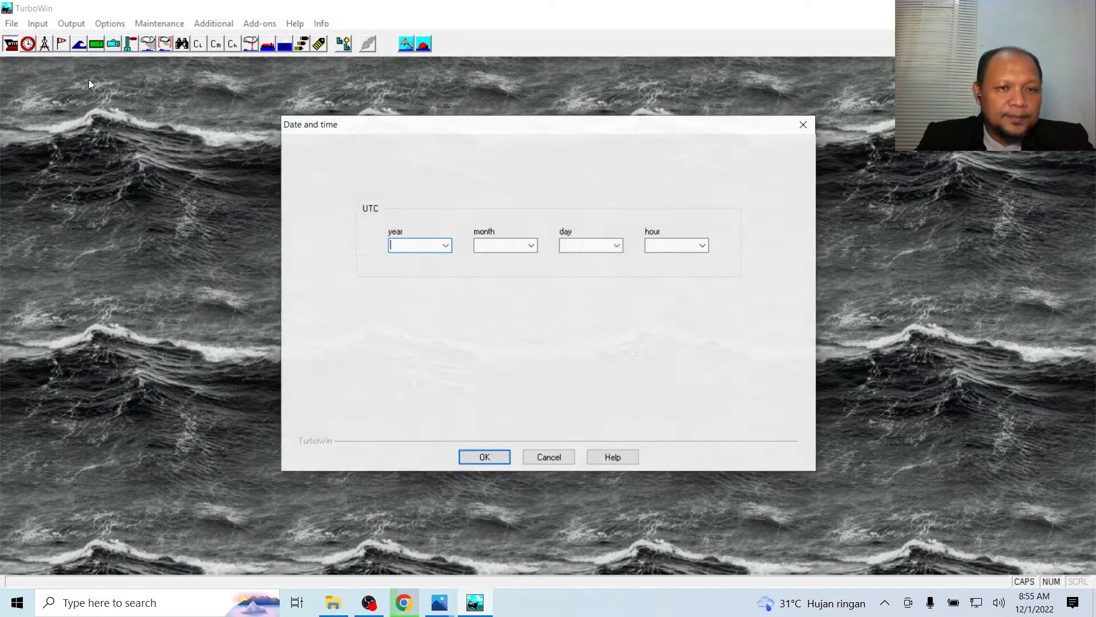
left_click(446, 246)
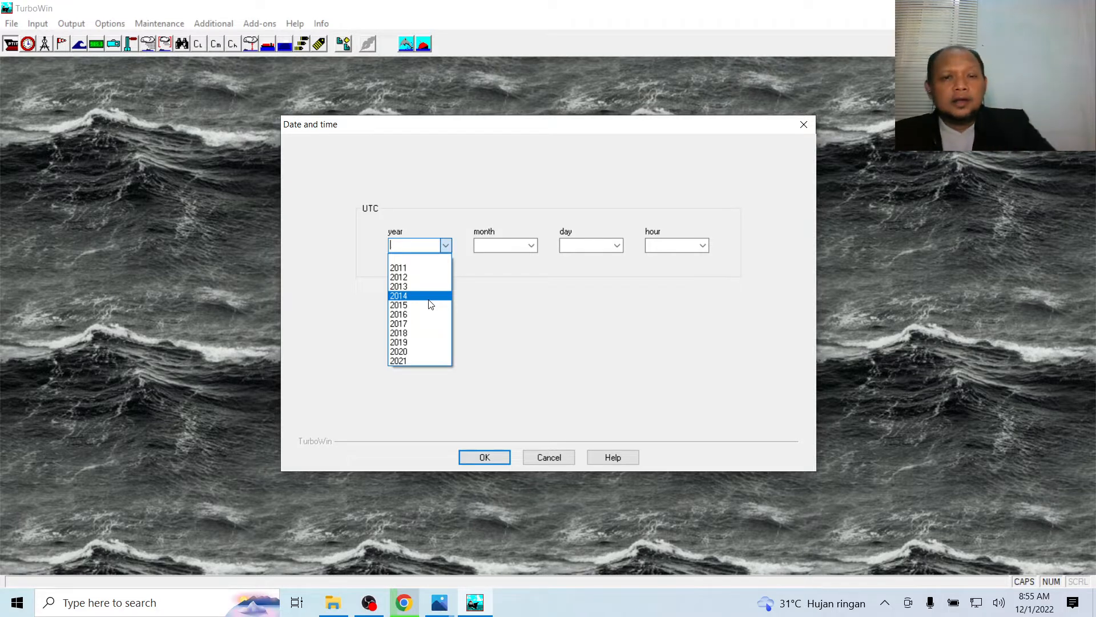
left_click(438, 360)
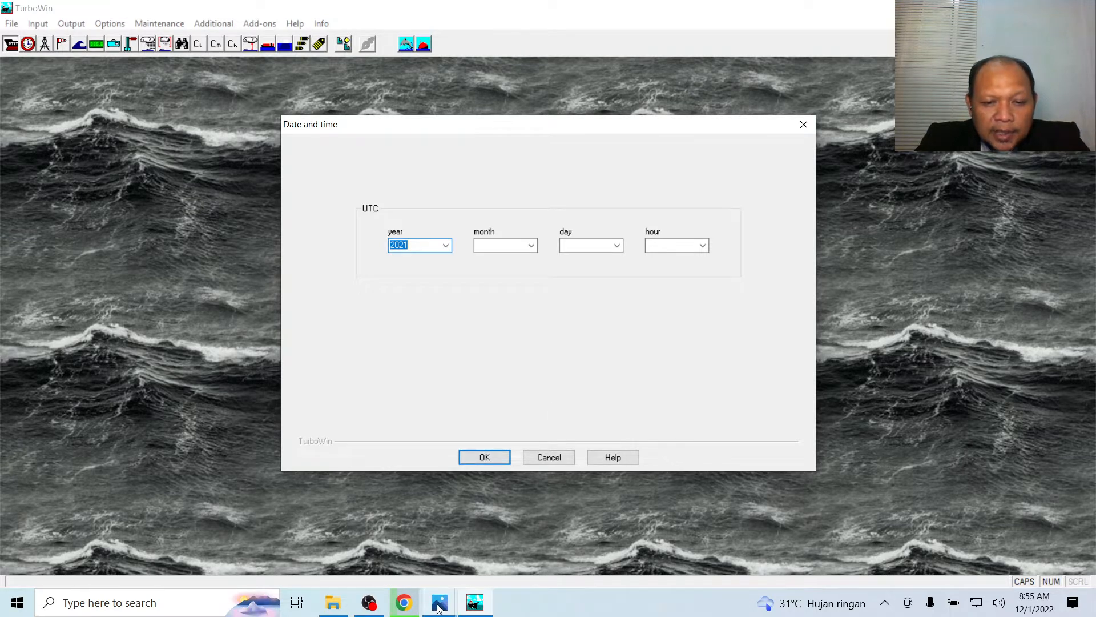
Switch to Photos and show the soalSAndiSHIP.jpg exercise image with the weather observation data
mouse_move(438, 607)
mouse_move(526, 547)
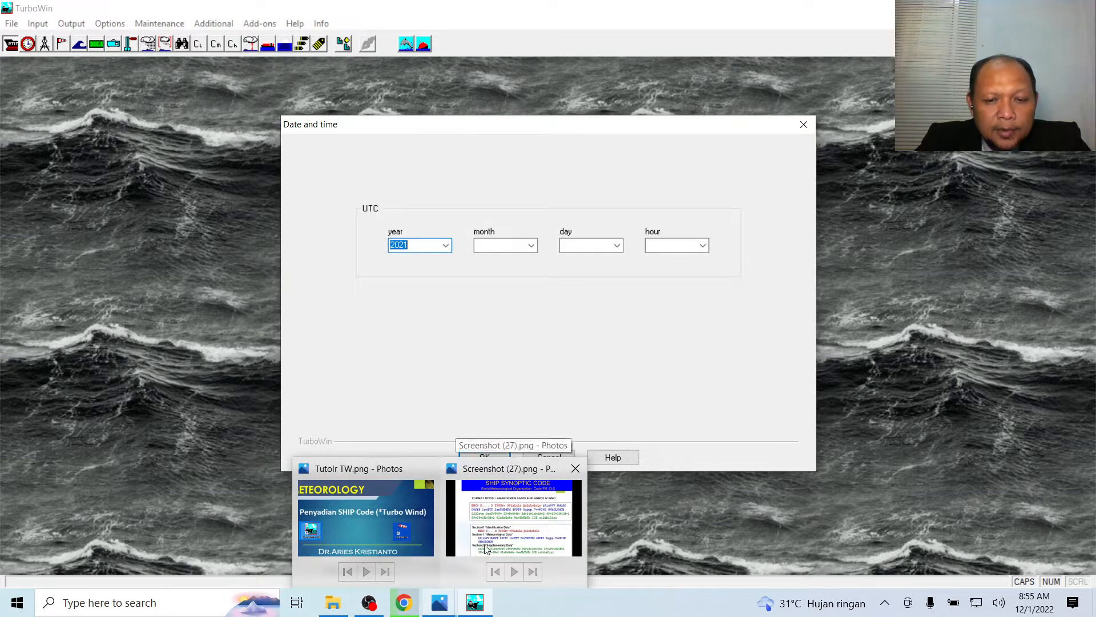
mouse_move(403, 606)
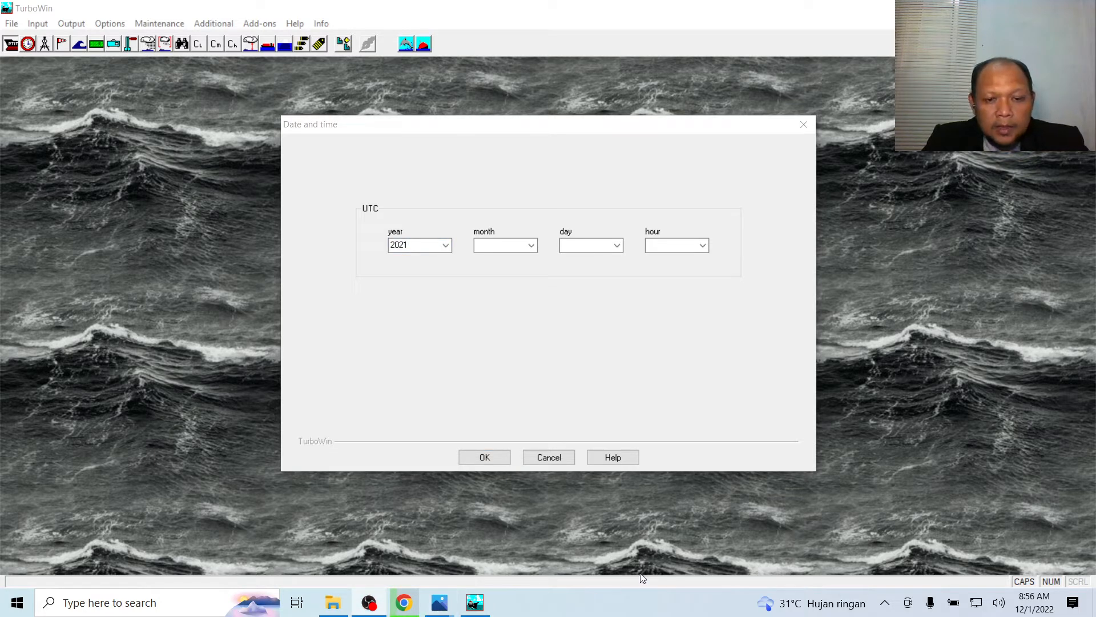
mouse_move(440, 603)
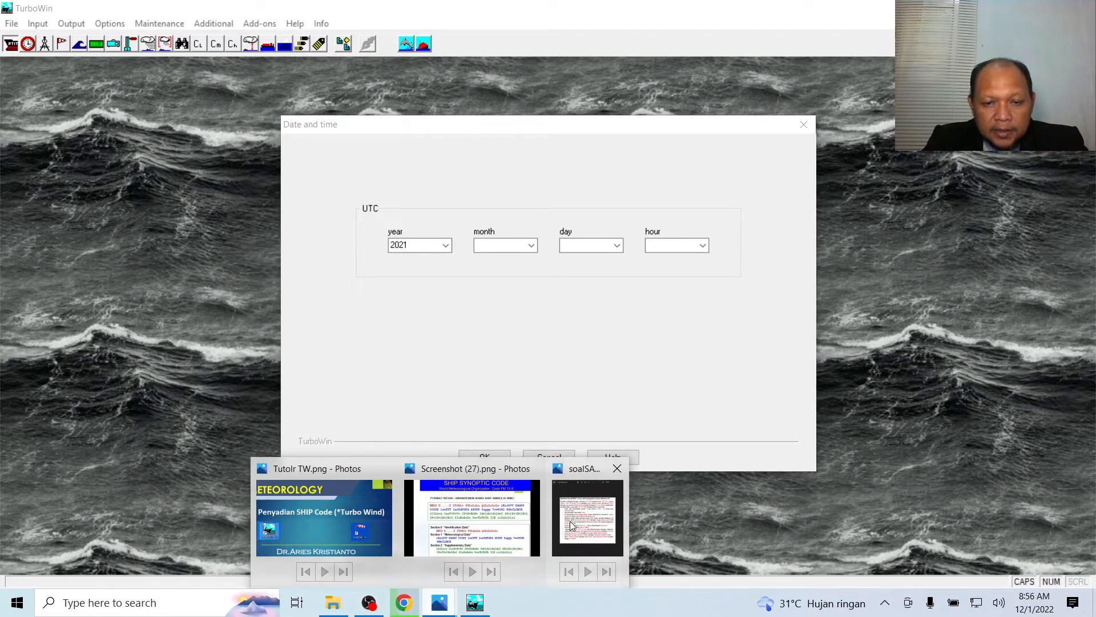
left_click(588, 514)
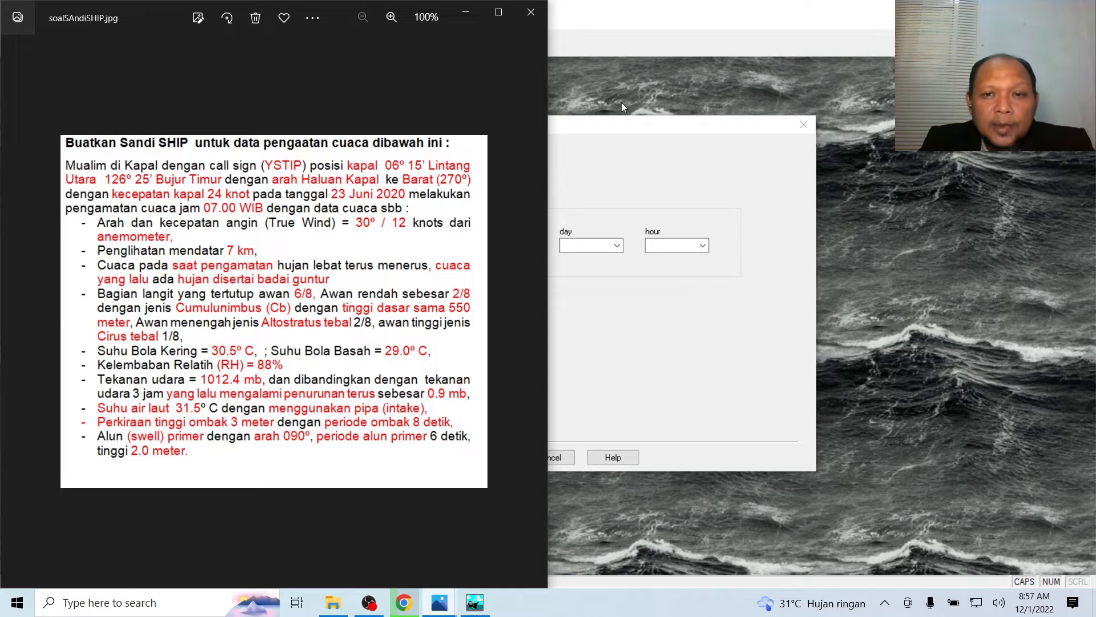
Close the Date and time dialog without saving and place the TurboWin window beside the exercise image
left_click(652, 84)
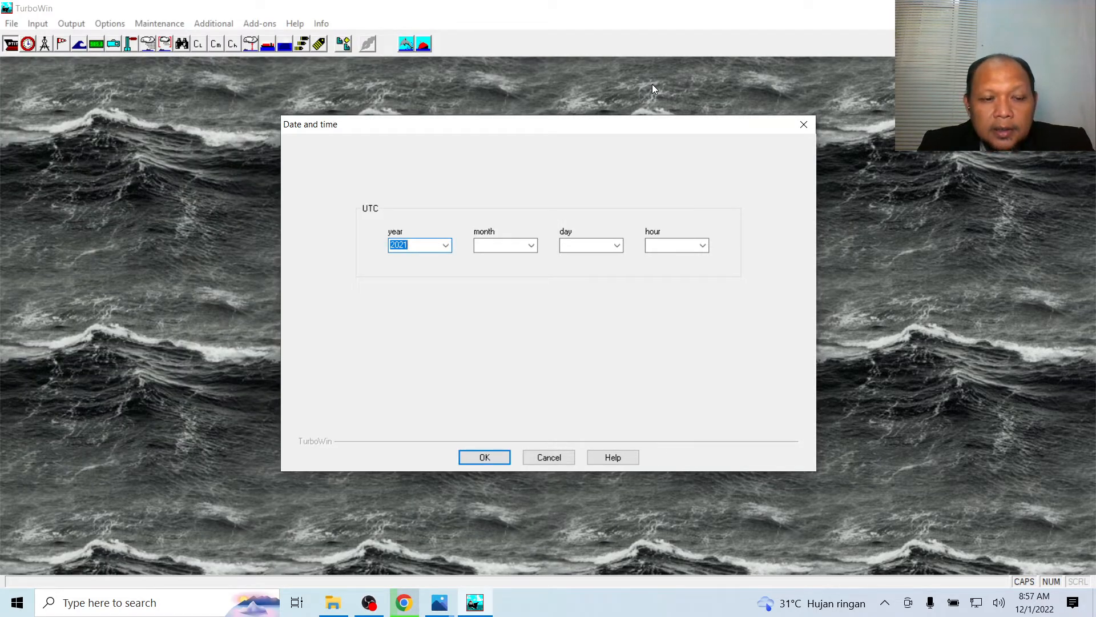
left_click(804, 125)
key("super+Right")
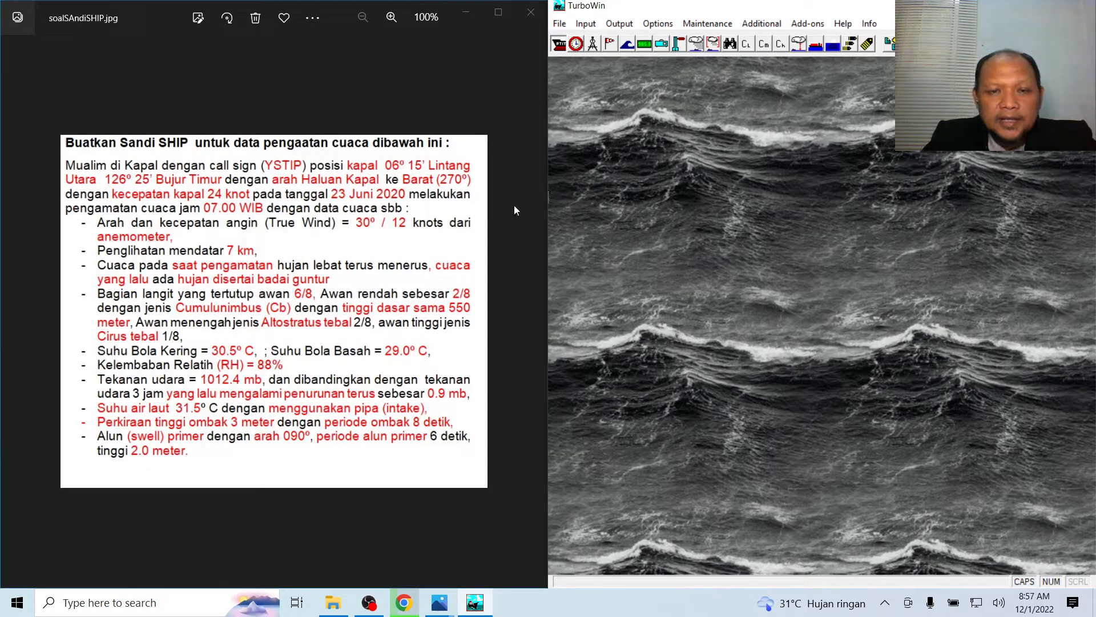
Resize the TurboWin window so the exercise text stays readable next to it, keeping the image at 100% zoom
mouse_move(542, 194)
left_mouse_down()
mouse_move(406, 198)
mouse_move(538, 194)
left_mouse_up()
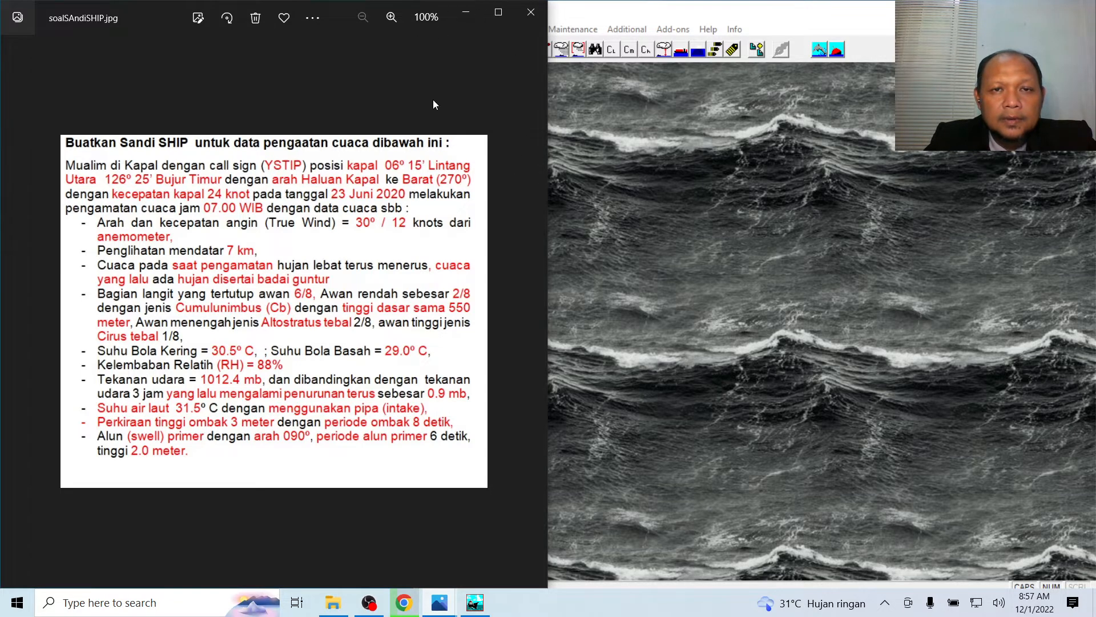
left_click(391, 17)
left_click(587, 19)
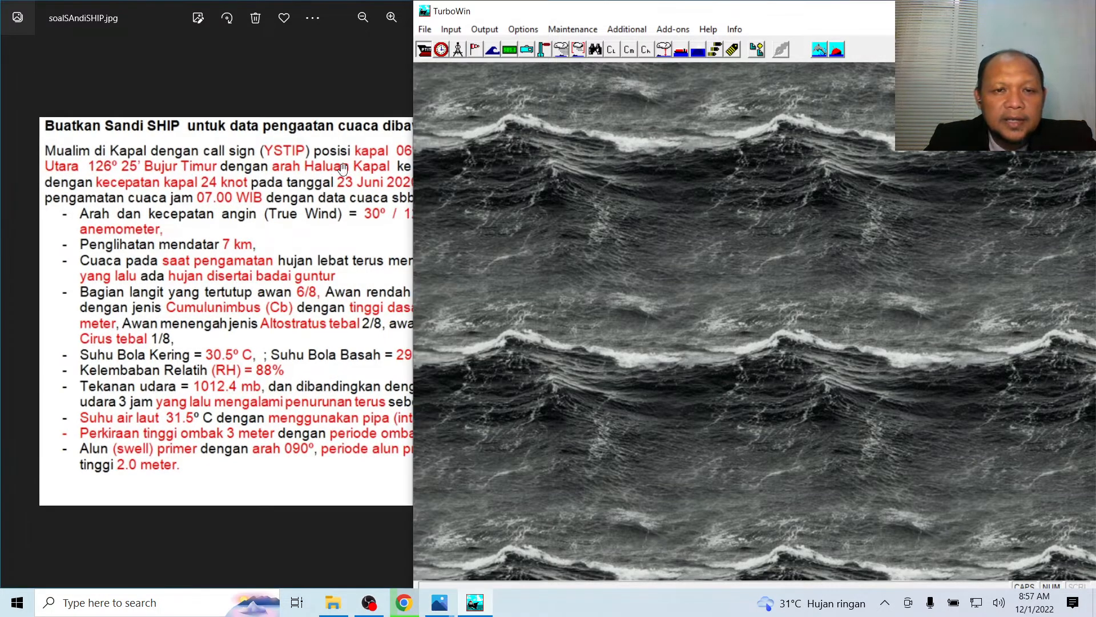
double_click(291, 181)
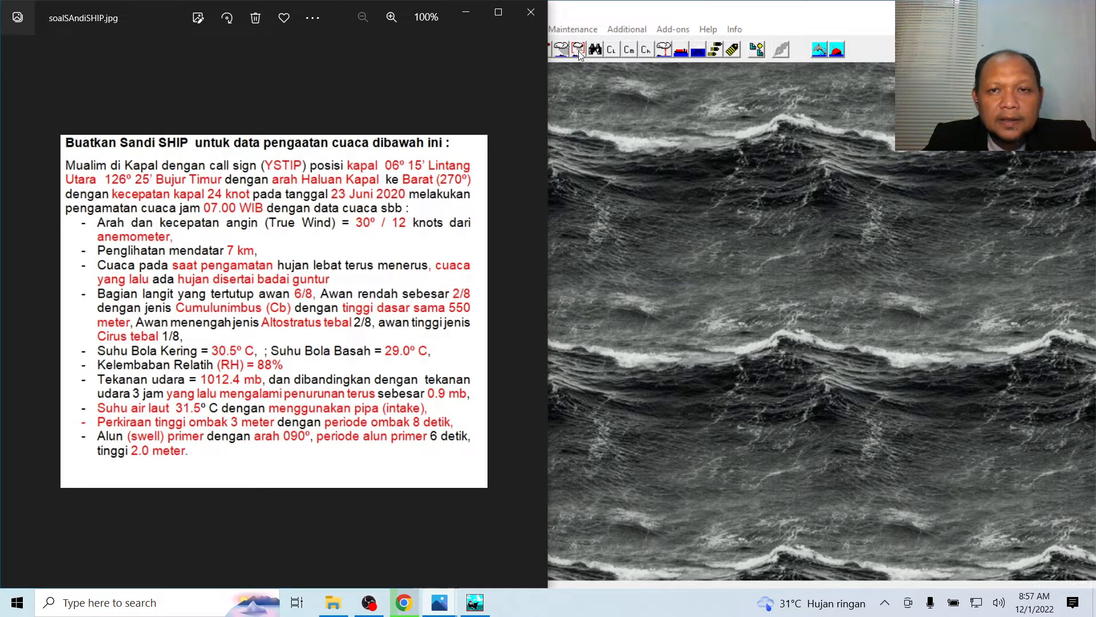
left_click(621, 5)
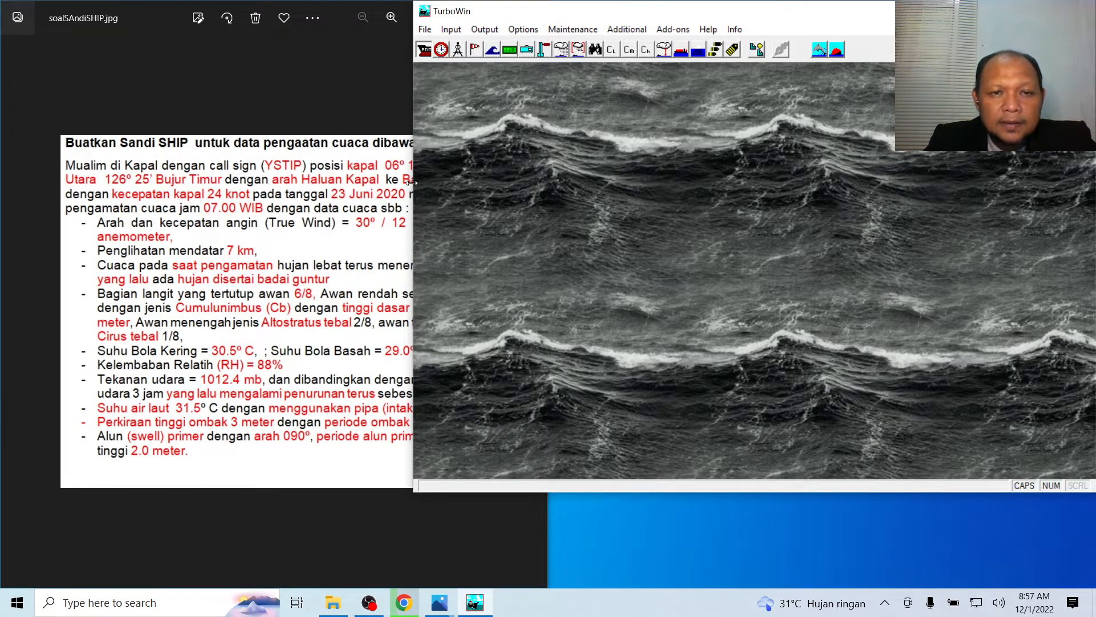
left_click_drag(411, 182, 480, 204)
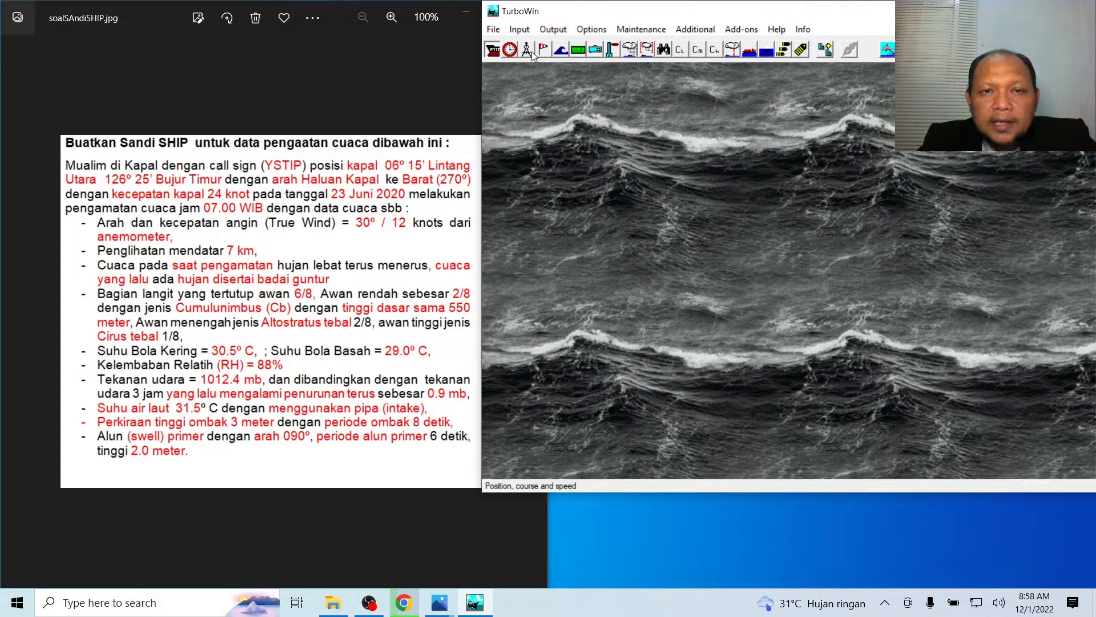
Change the ship's call sign to YSTIP and acknowledge the call sign change notice
left_click(524, 33)
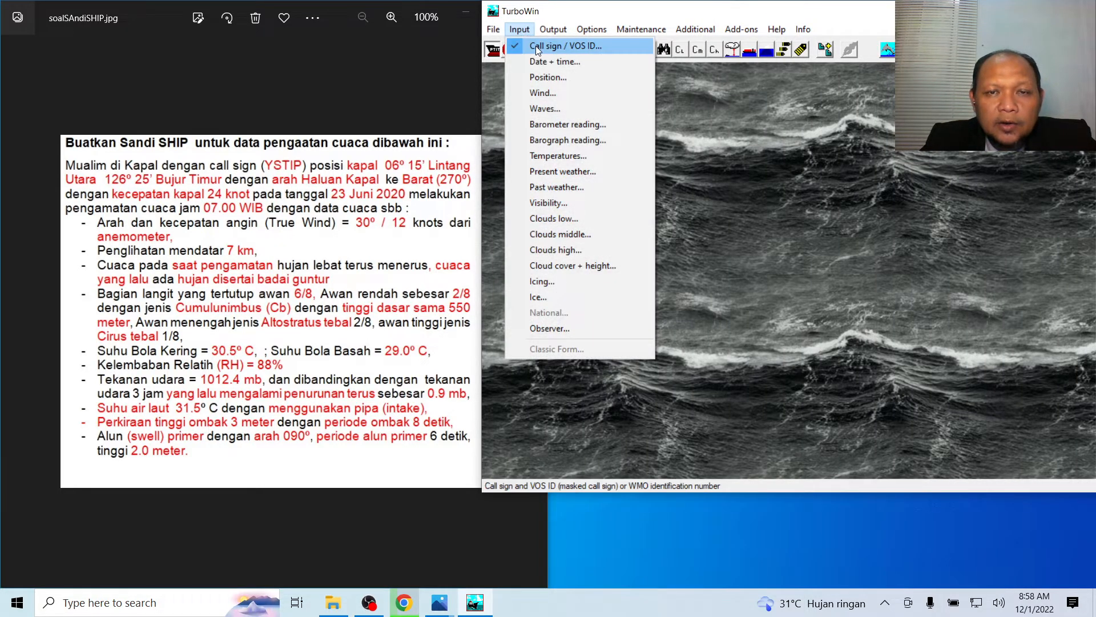
left_click(538, 48)
left_click_drag(577, 135, 833, 115)
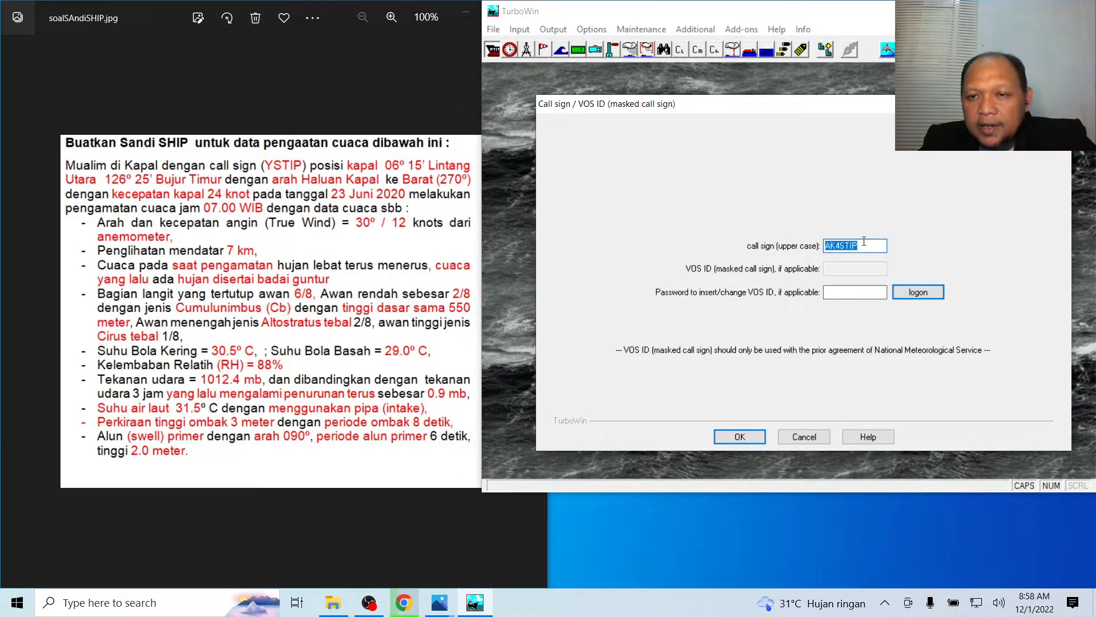
left_click_drag(848, 245, 768, 250)
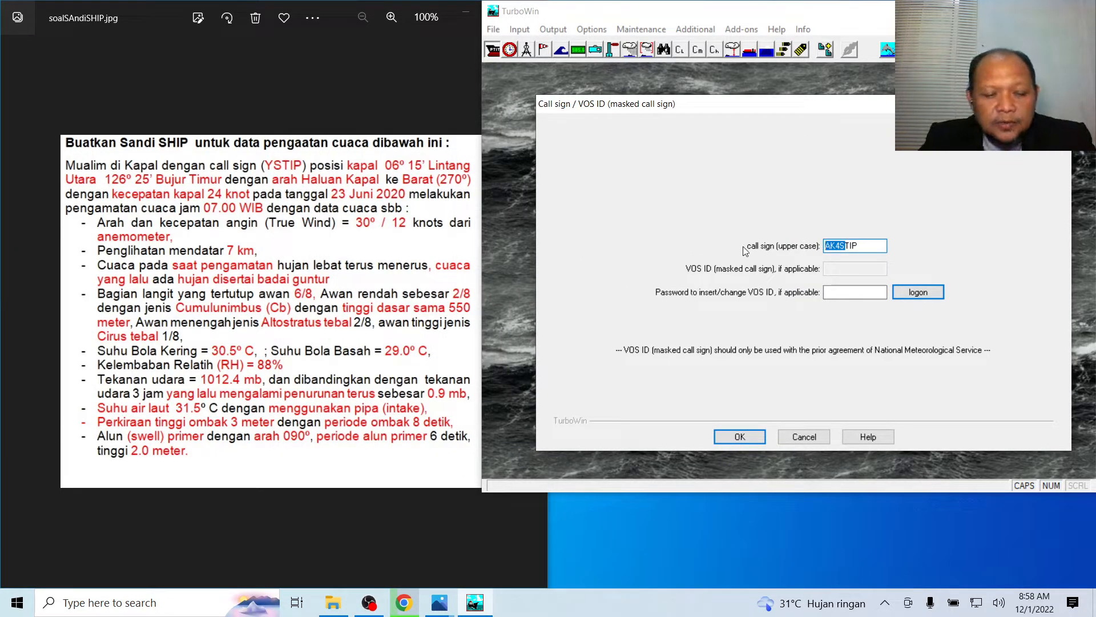
left_click(827, 246)
key("BackSpace")
type("Y")
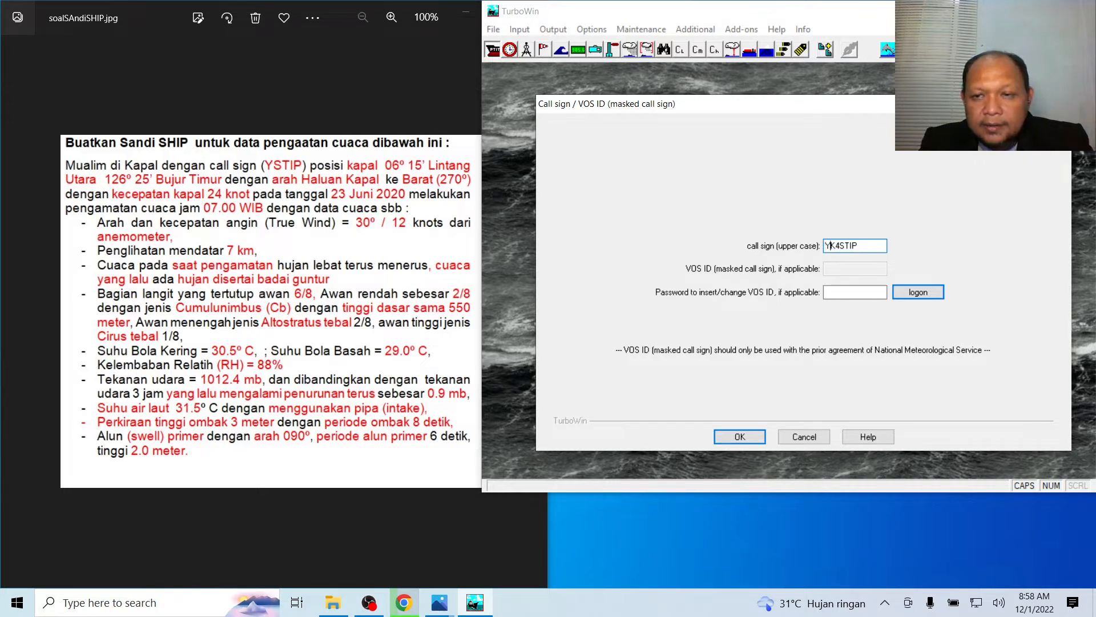
key("Delete")
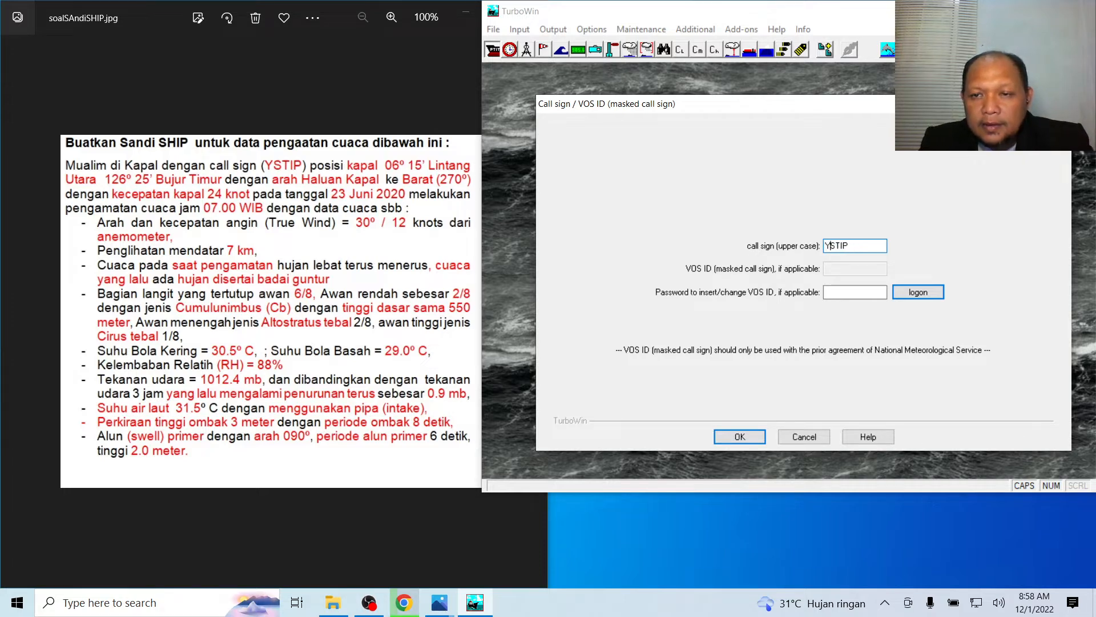
left_click(742, 439)
left_click(665, 363)
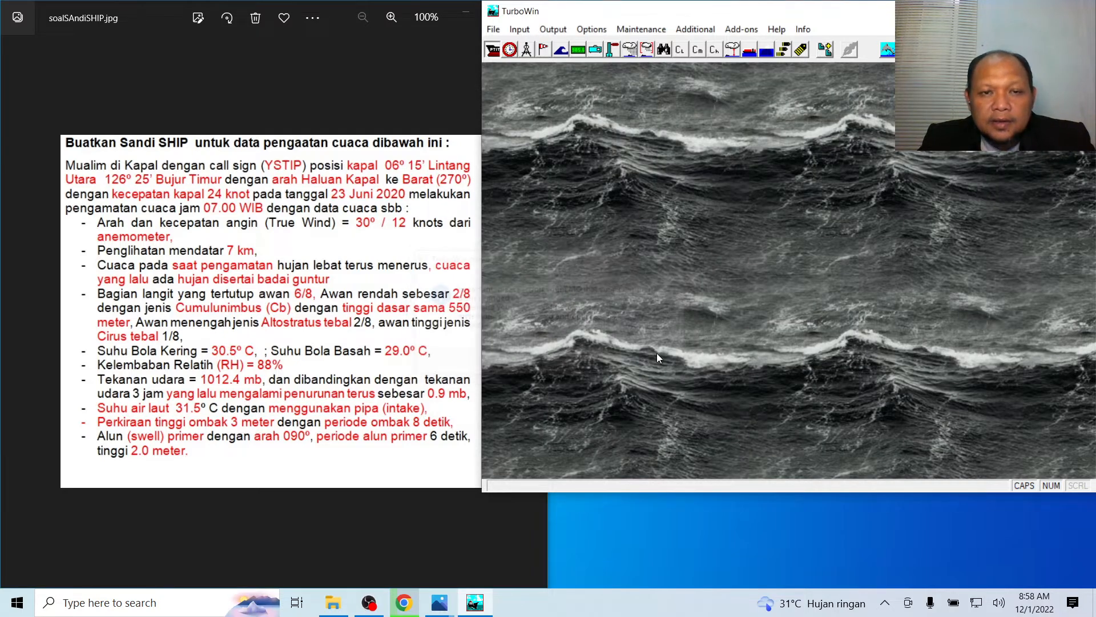
Place the Date and time dialog beside the exercise text and set the observation date to 23 June 2020
left_click(521, 30)
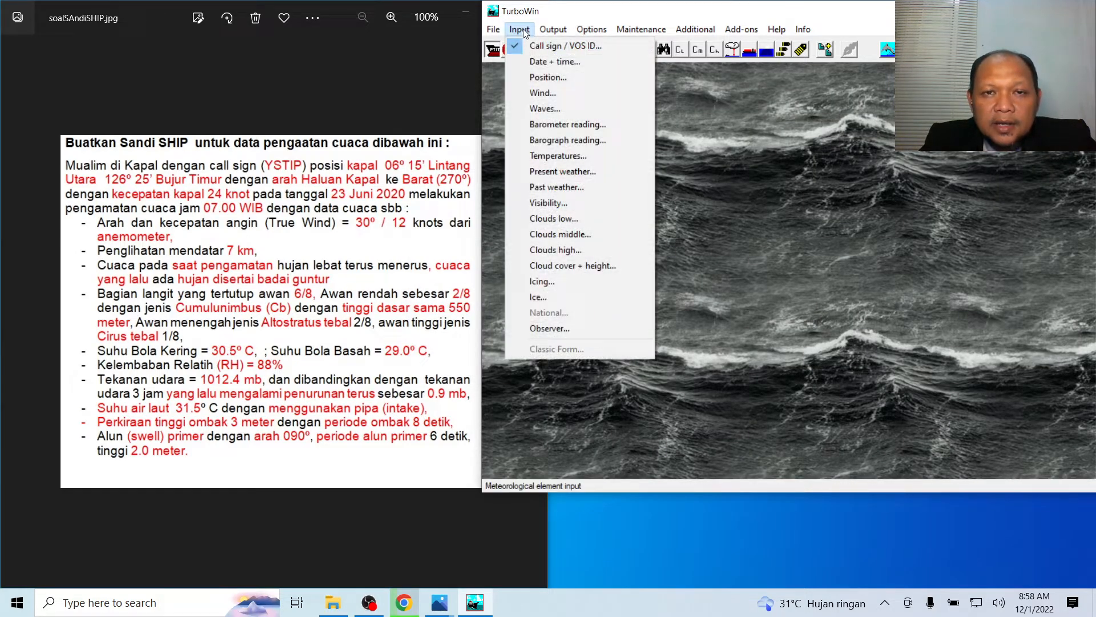
left_click(554, 62)
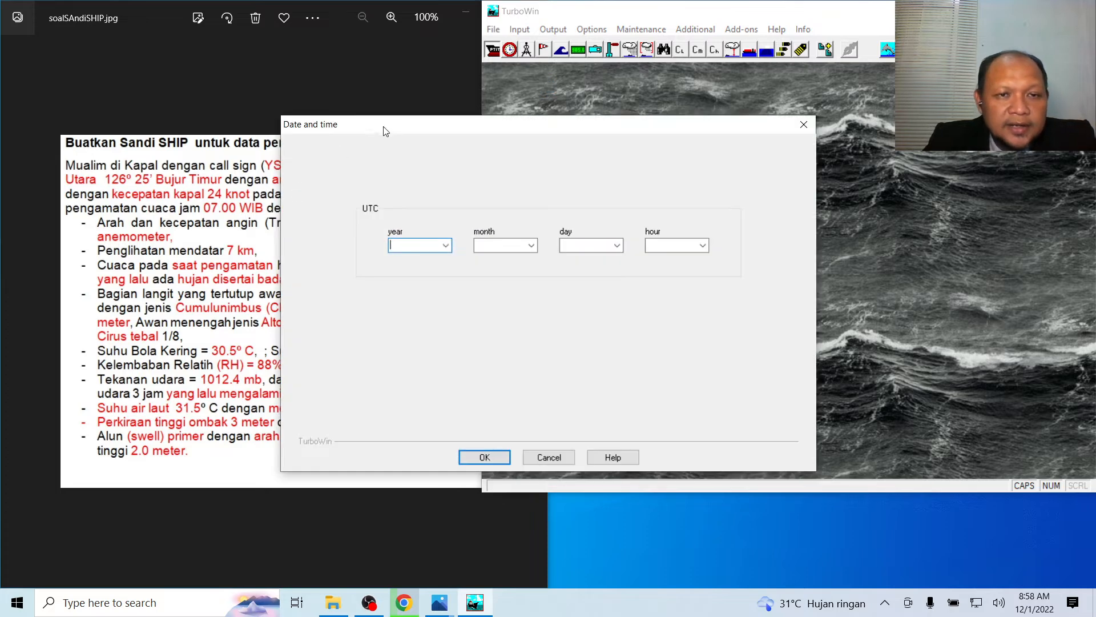
left_click_drag(386, 131, 646, 118)
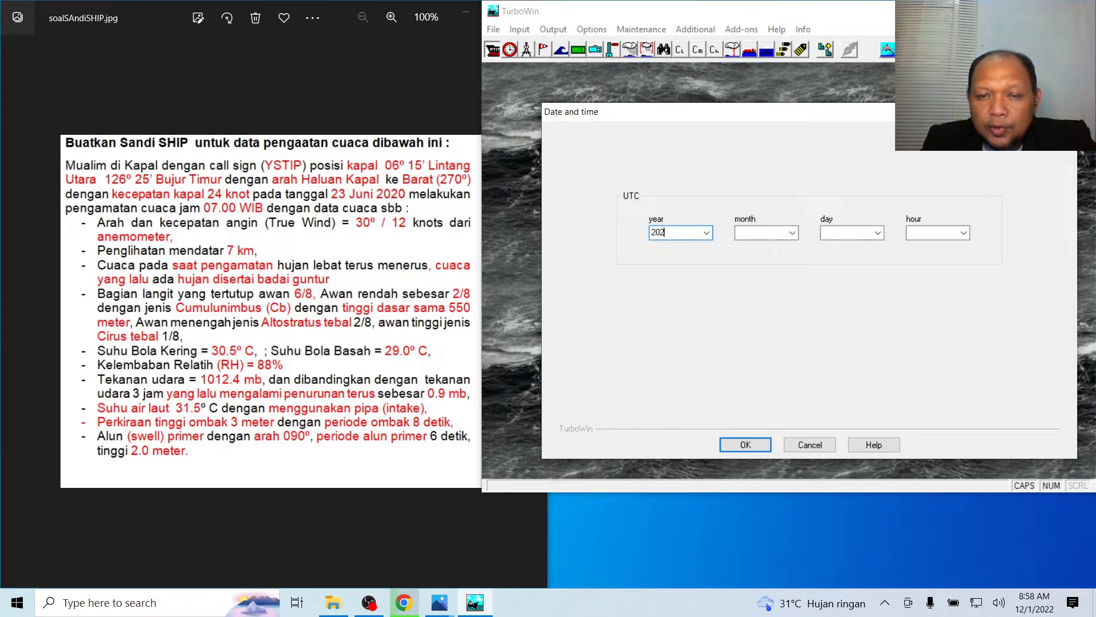
type("2020")
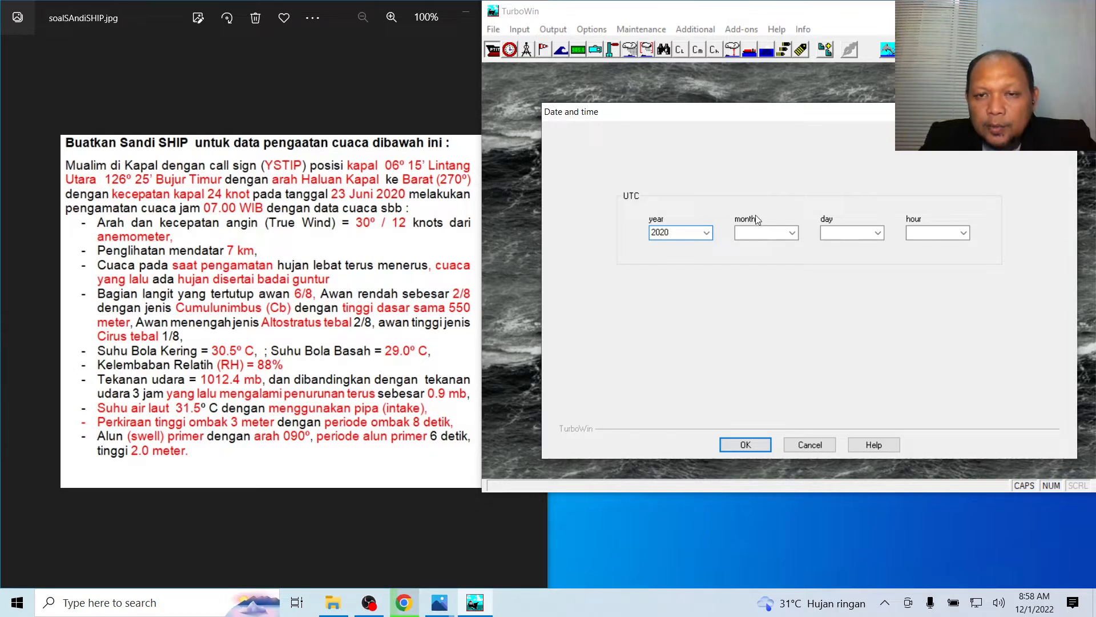
left_click(765, 231)
left_click(792, 233)
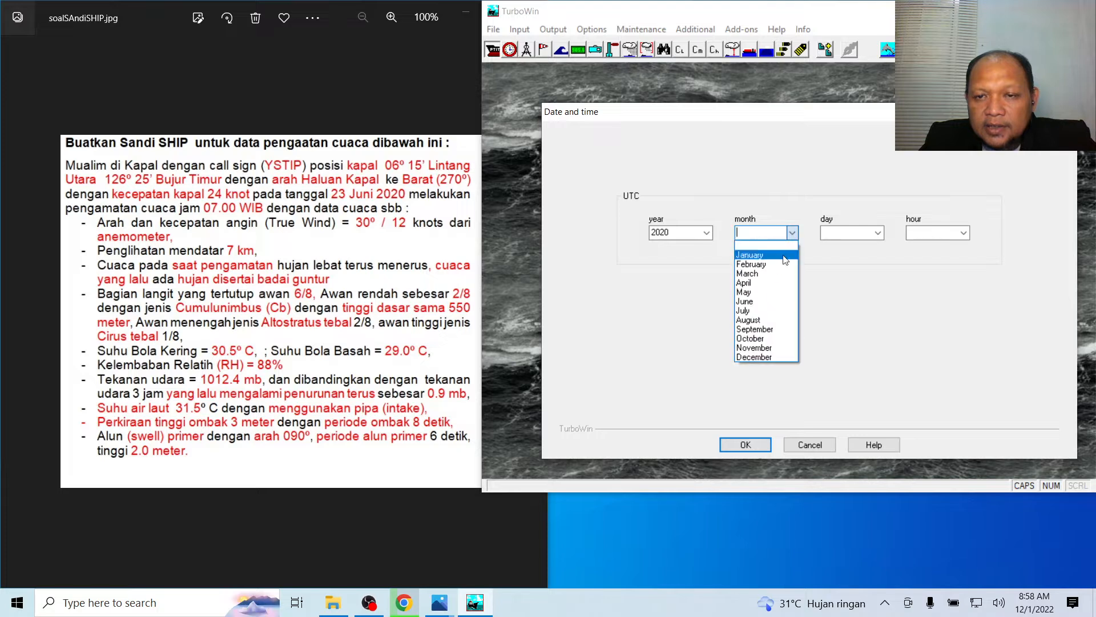
left_click(766, 300)
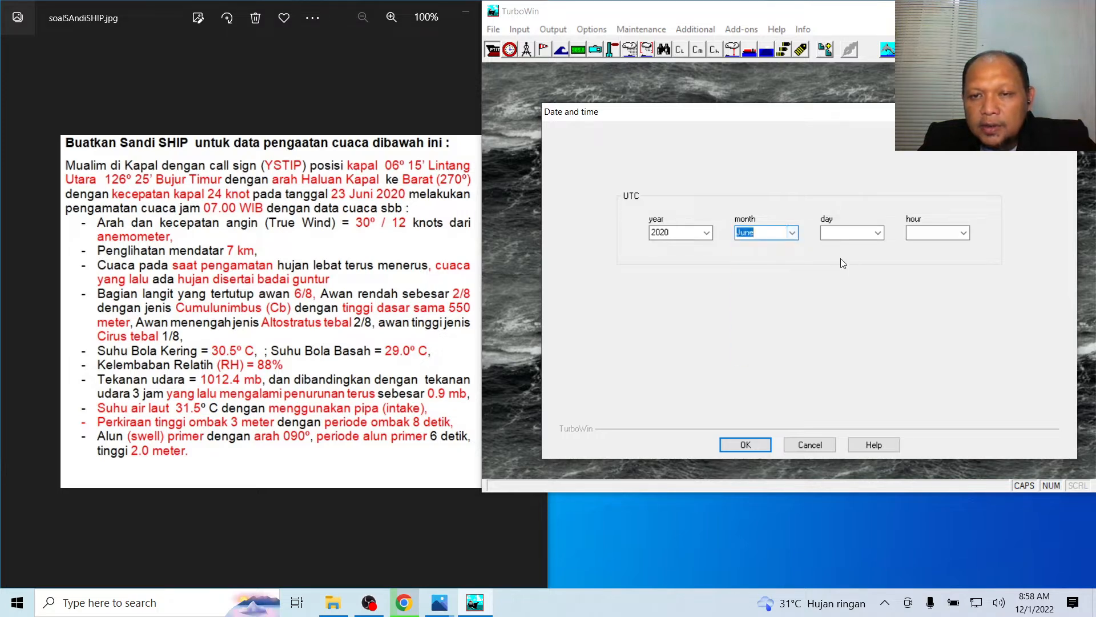
left_click(837, 230)
left_click(878, 232)
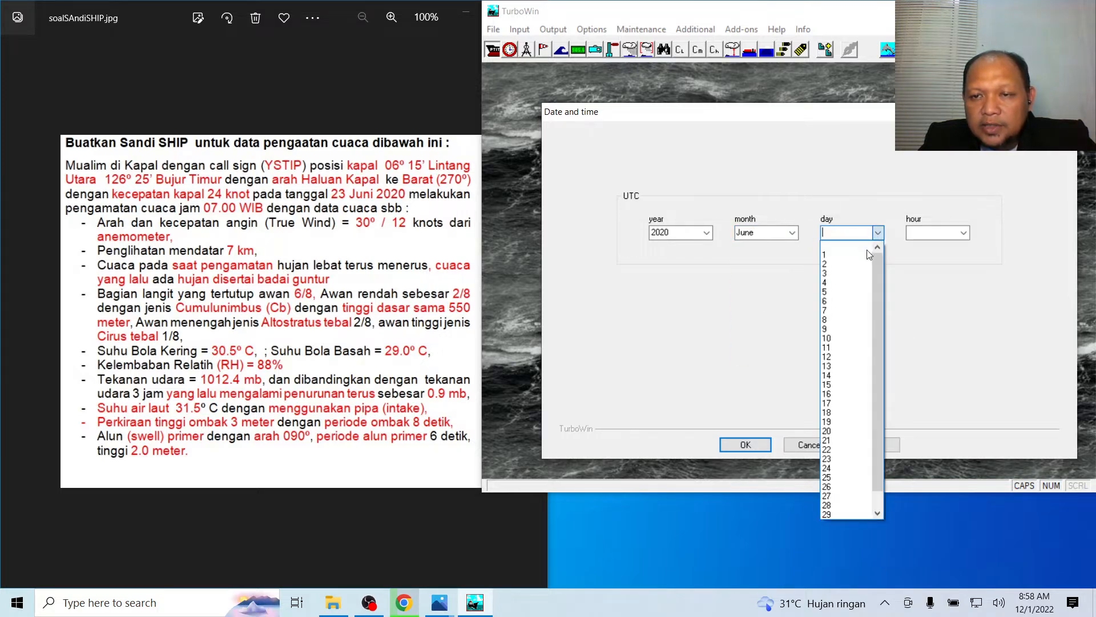
left_click(851, 458)
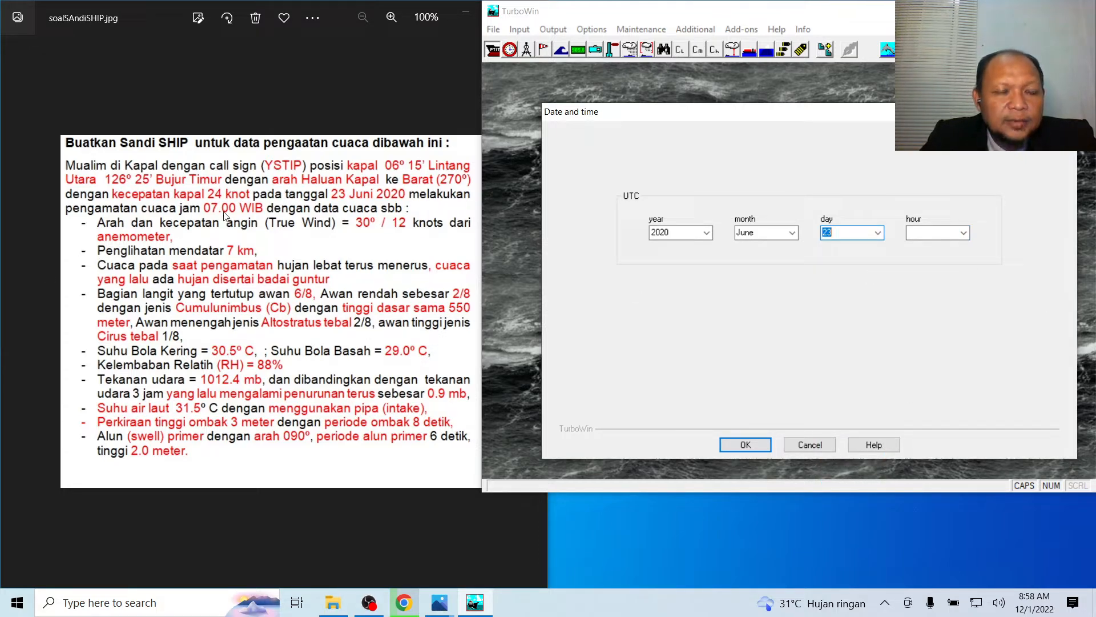
Set the observation hour to 0 UTC and confirm the date and time
left_click(964, 232)
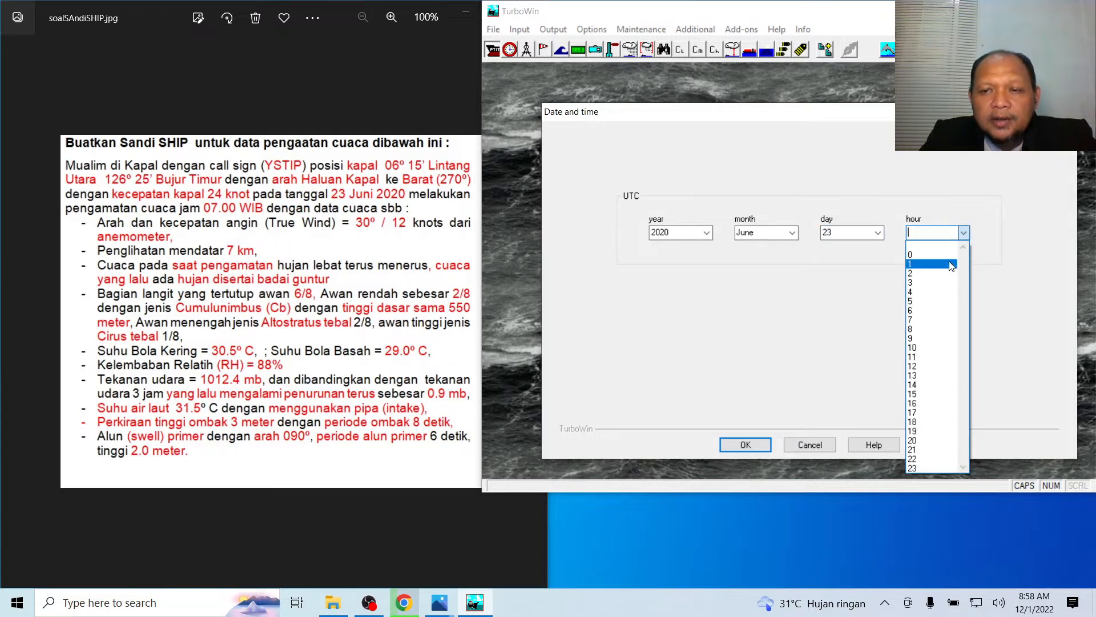
left_click(951, 262)
left_click(964, 232)
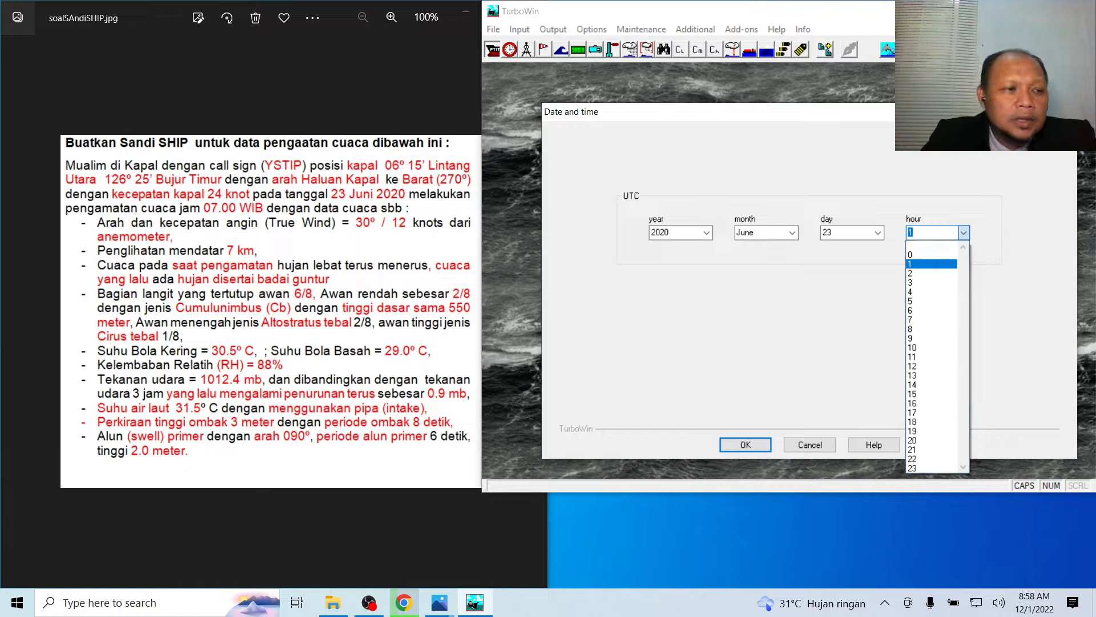
key("Escape")
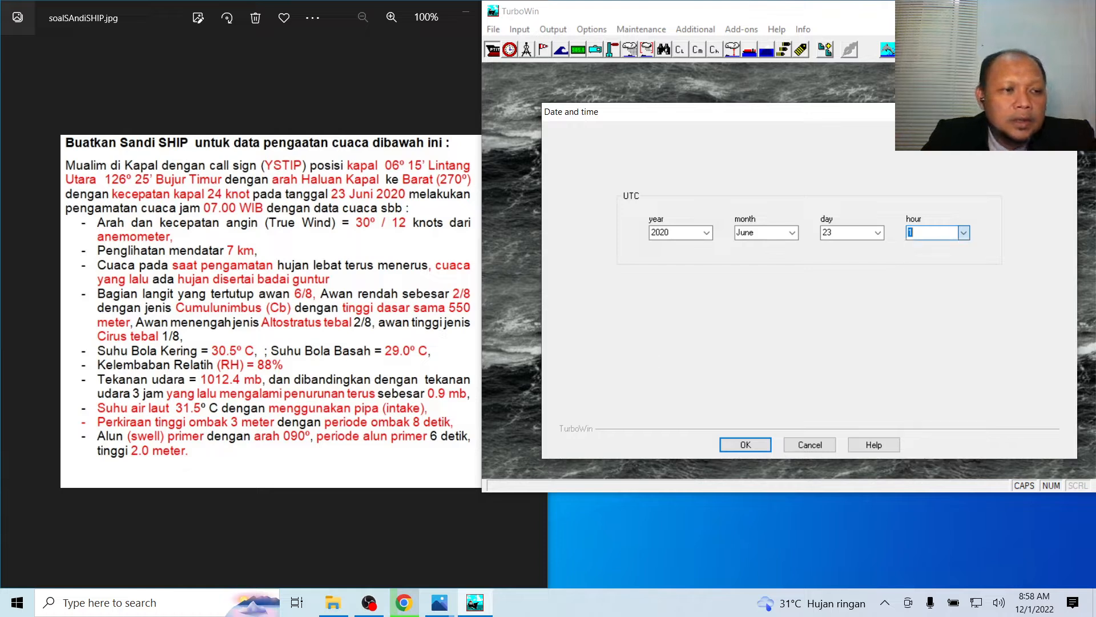
left_click(963, 233)
left_click(931, 254)
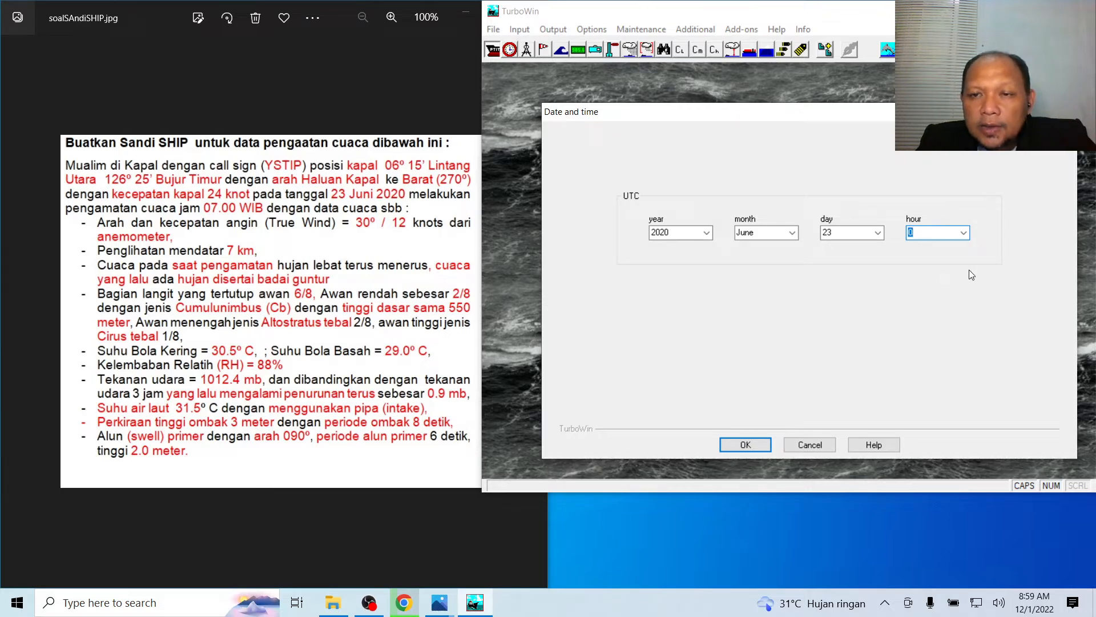
left_click(754, 448)
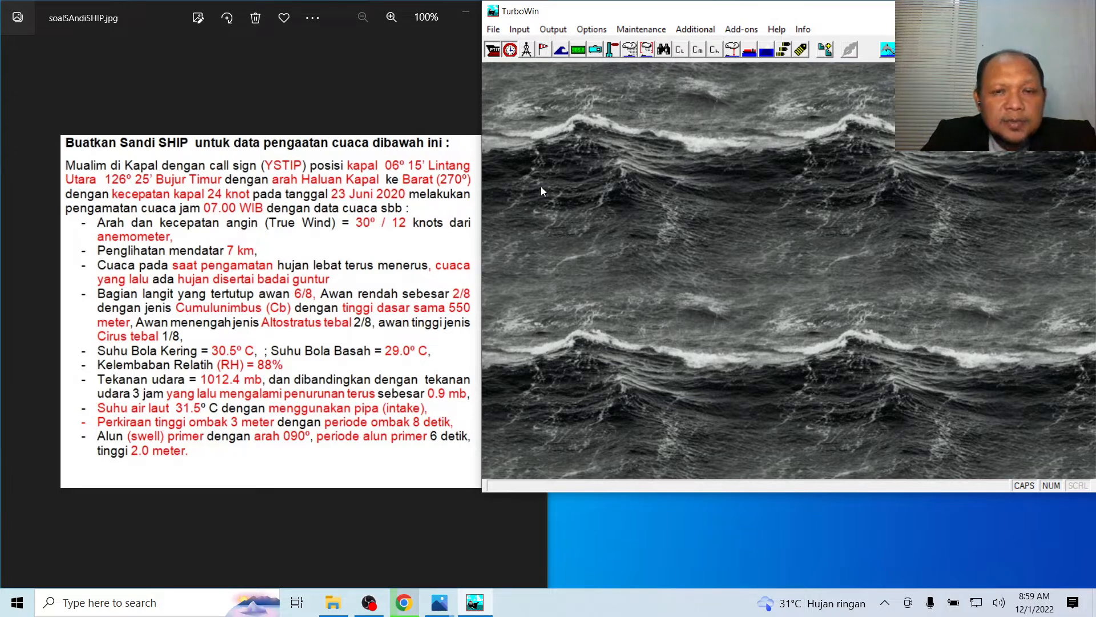
left_click(519, 29)
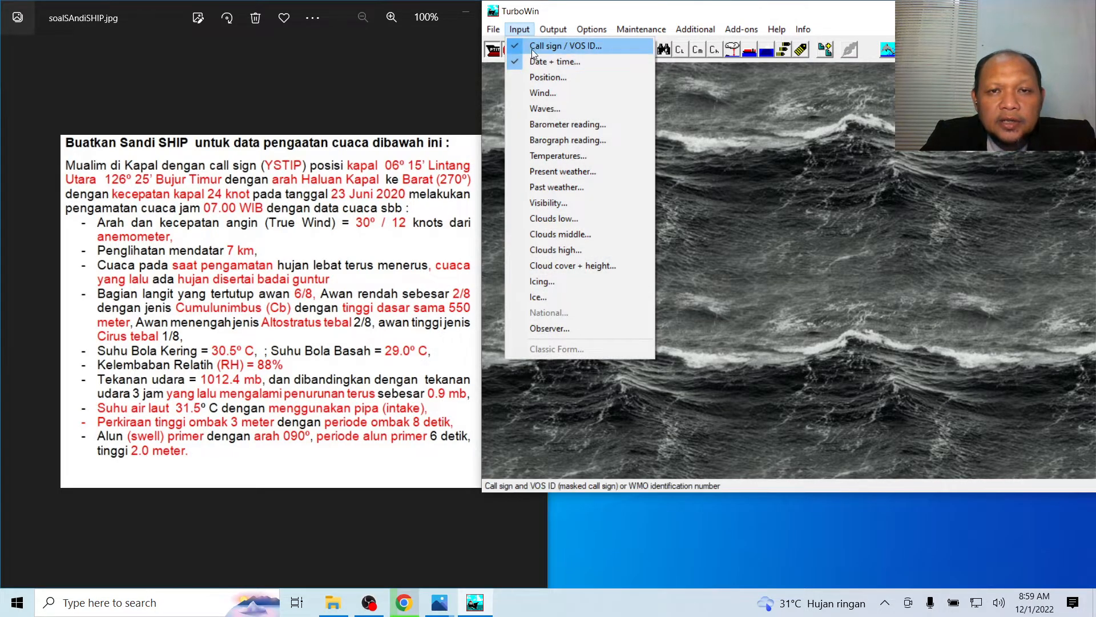
mouse_move(551, 32)
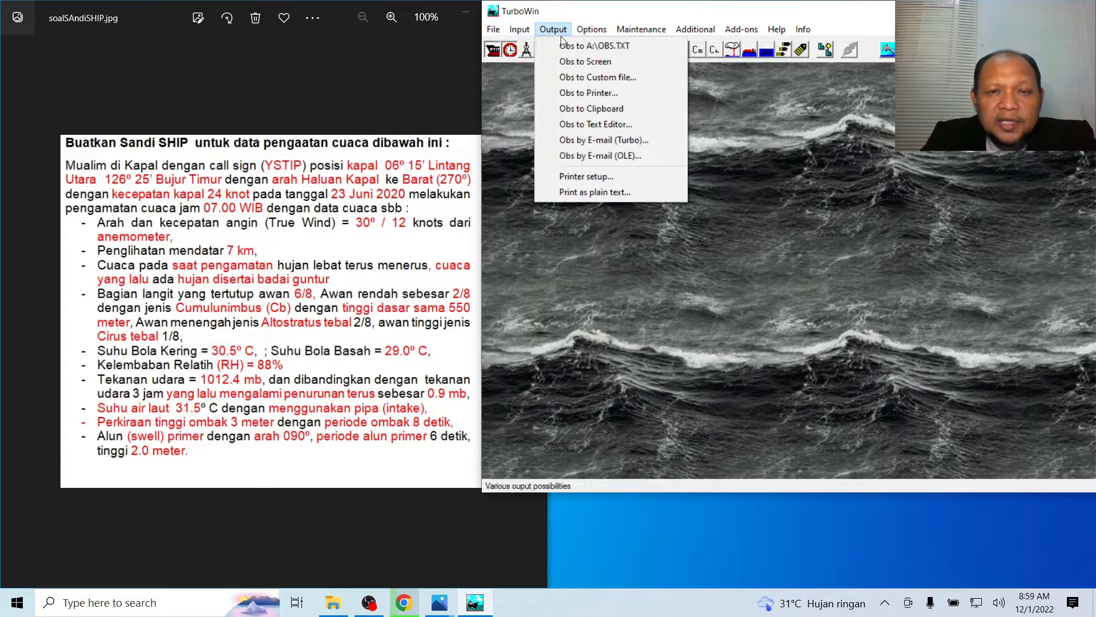
left_click(580, 9)
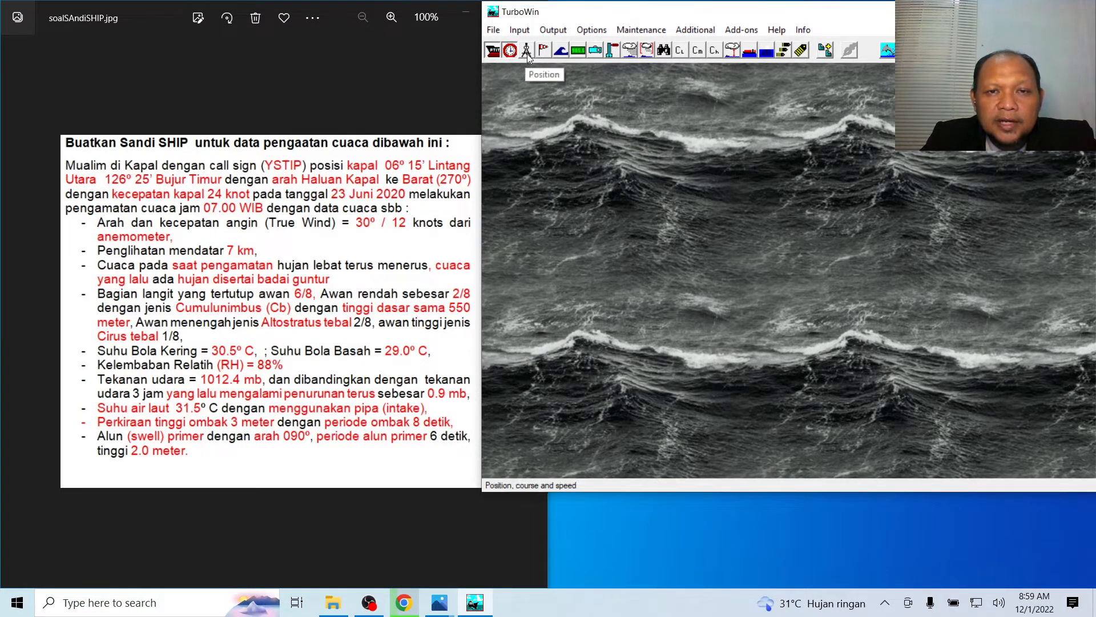
Open the position, course and speed entry beside the exercise text and set the latitude to 6 degrees 15 minutes North
left_click(527, 52)
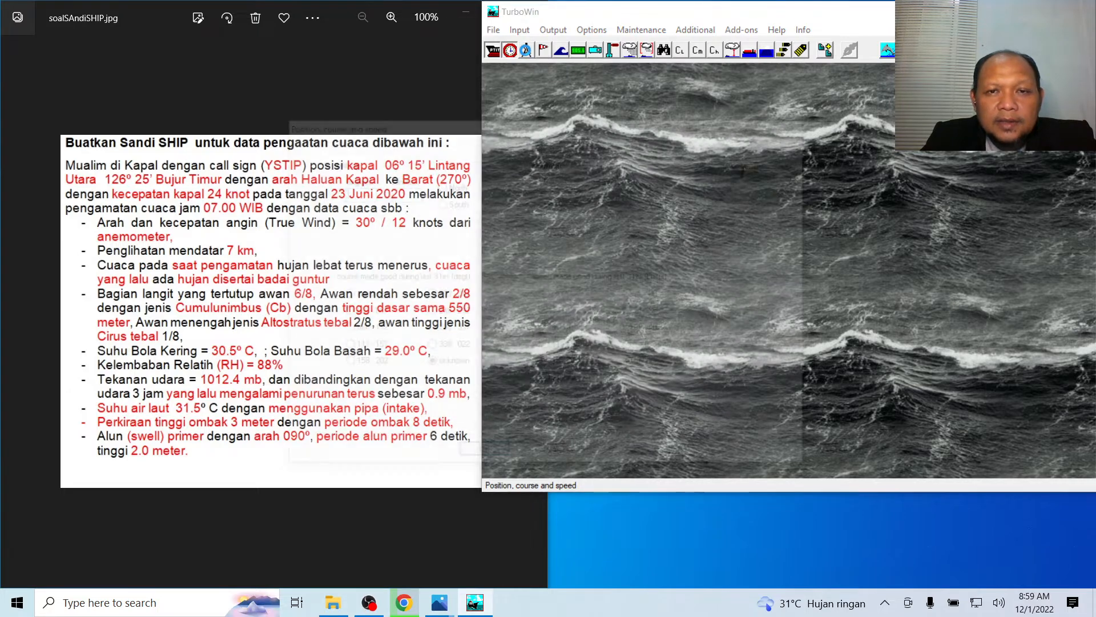
left_click_drag(563, 125, 821, 121)
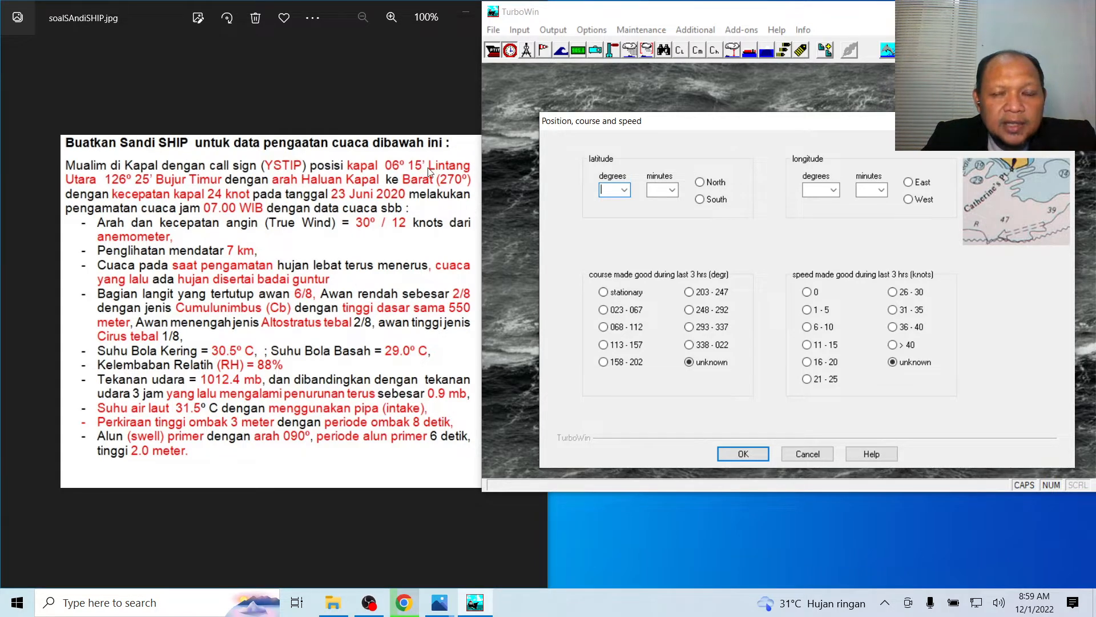
left_click(624, 191)
left_click(608, 261)
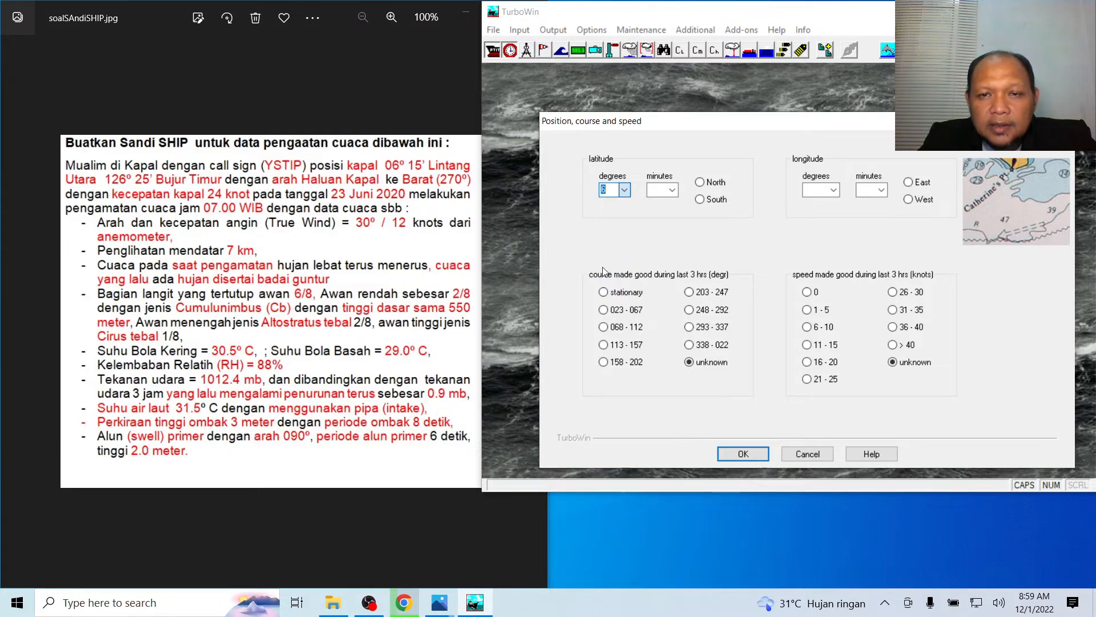
left_click(665, 191)
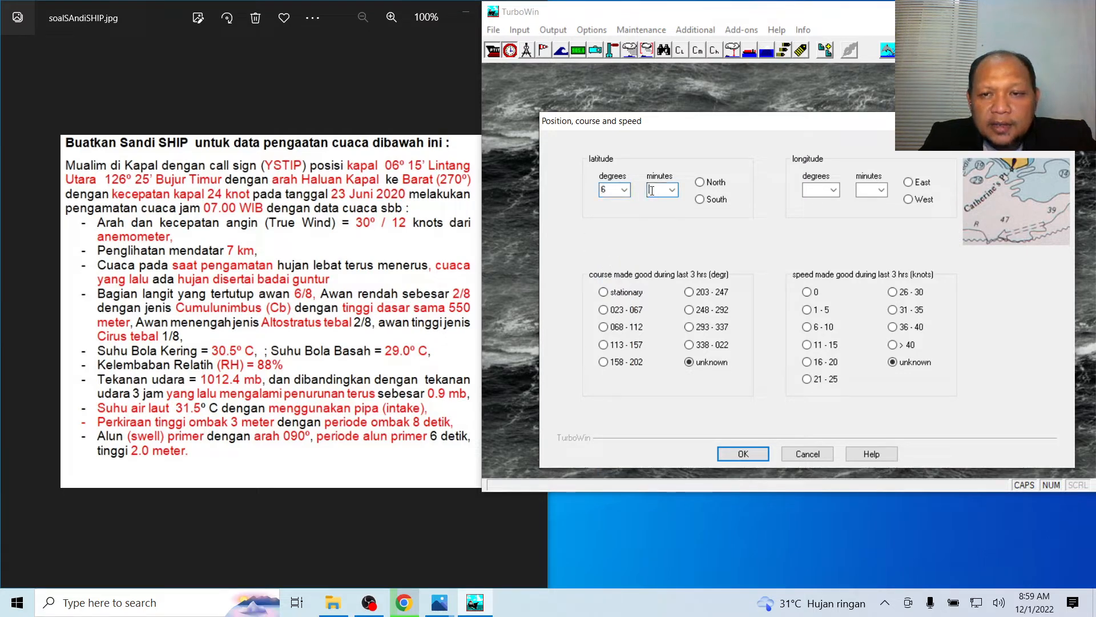
left_click(703, 186)
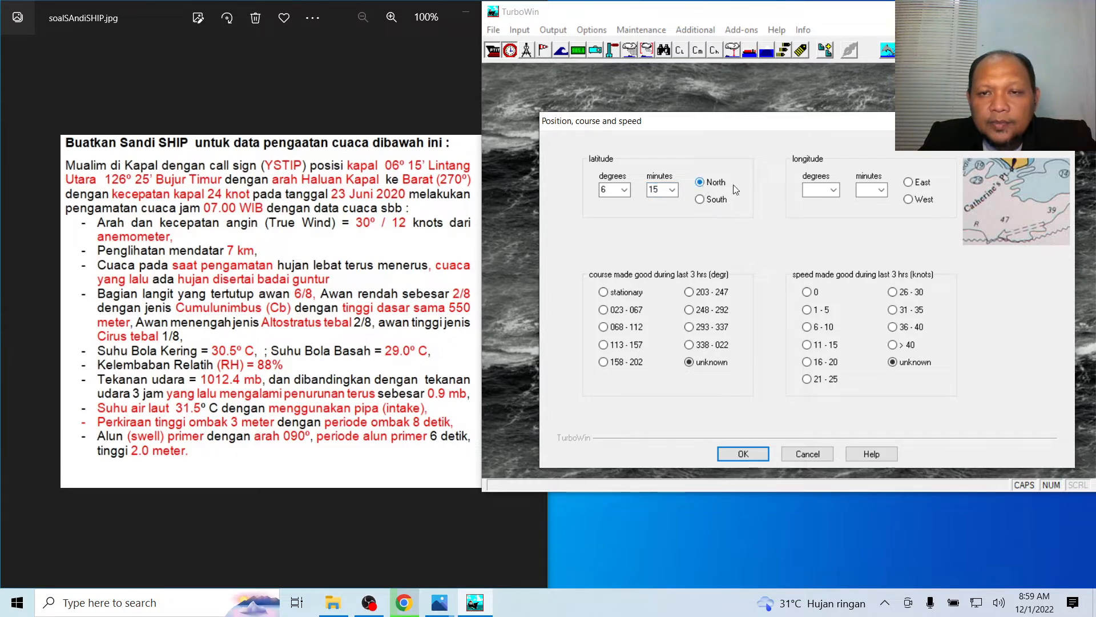
Set the longitude to 126 degrees 25 minutes East
left_click(835, 189)
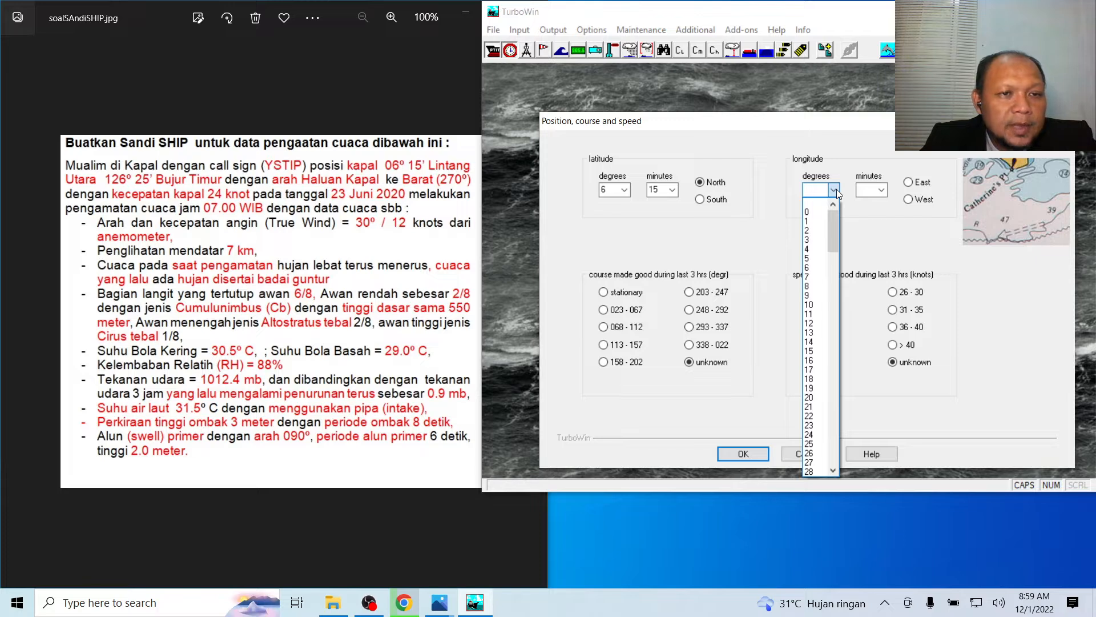
scroll(819, 382, "down", 20)
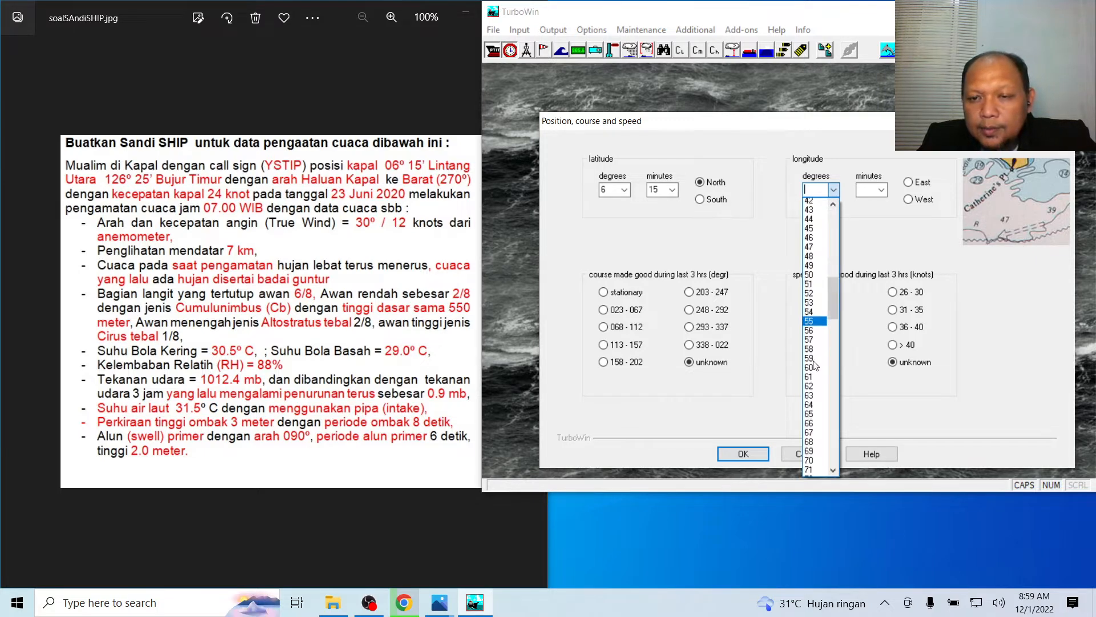
scroll(820, 381, "down", 18)
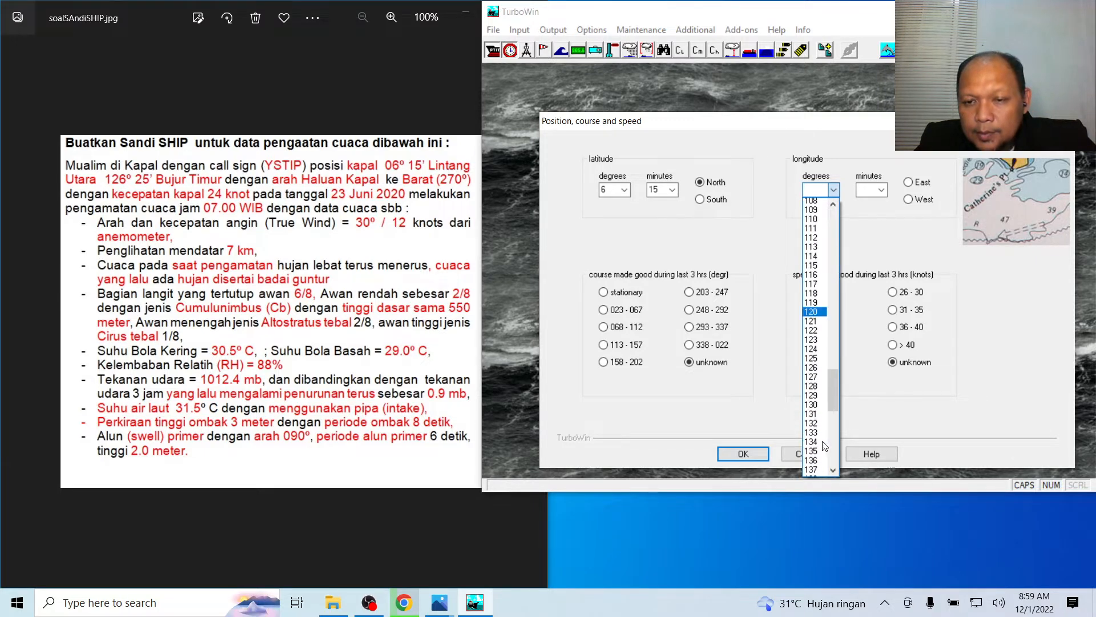
scroll(826, 446, "down", 11)
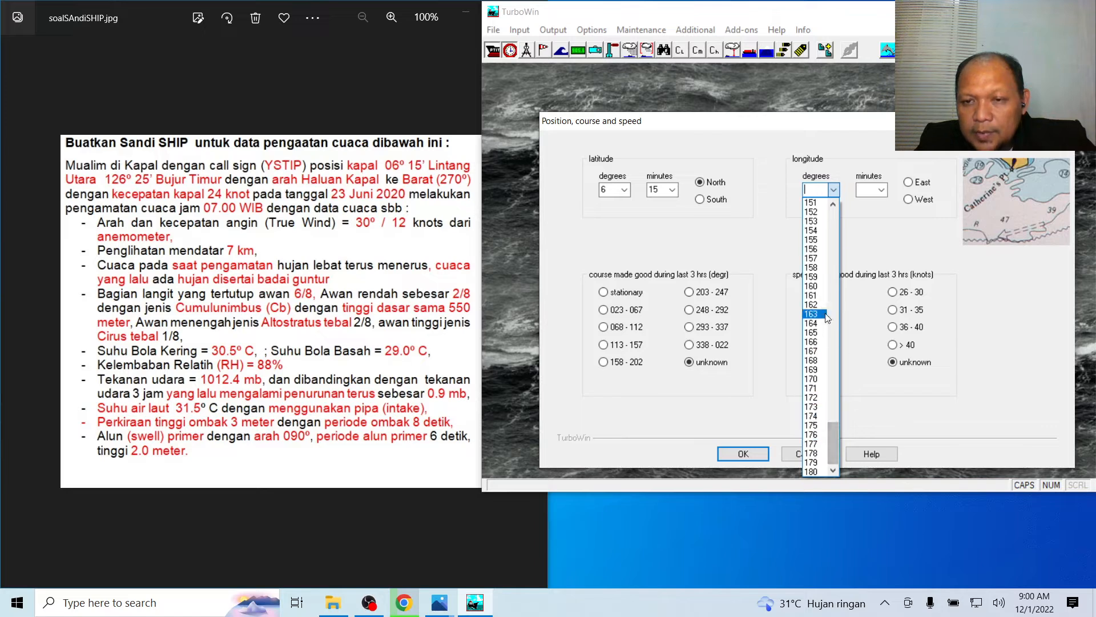
scroll(814, 279, "up", 7)
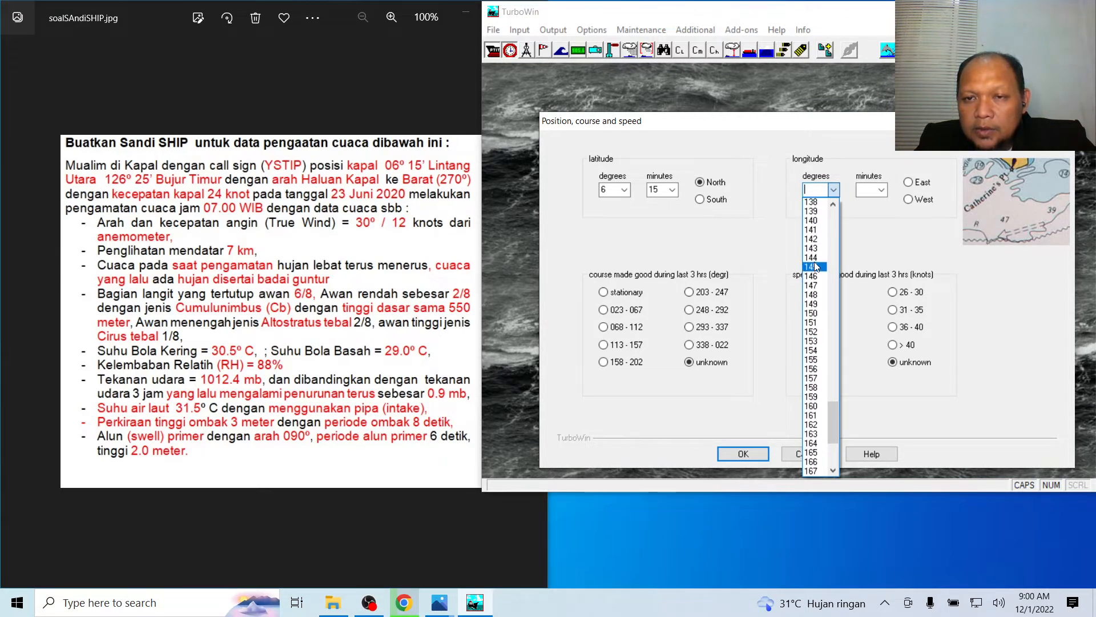
scroll(828, 243, "up", 3)
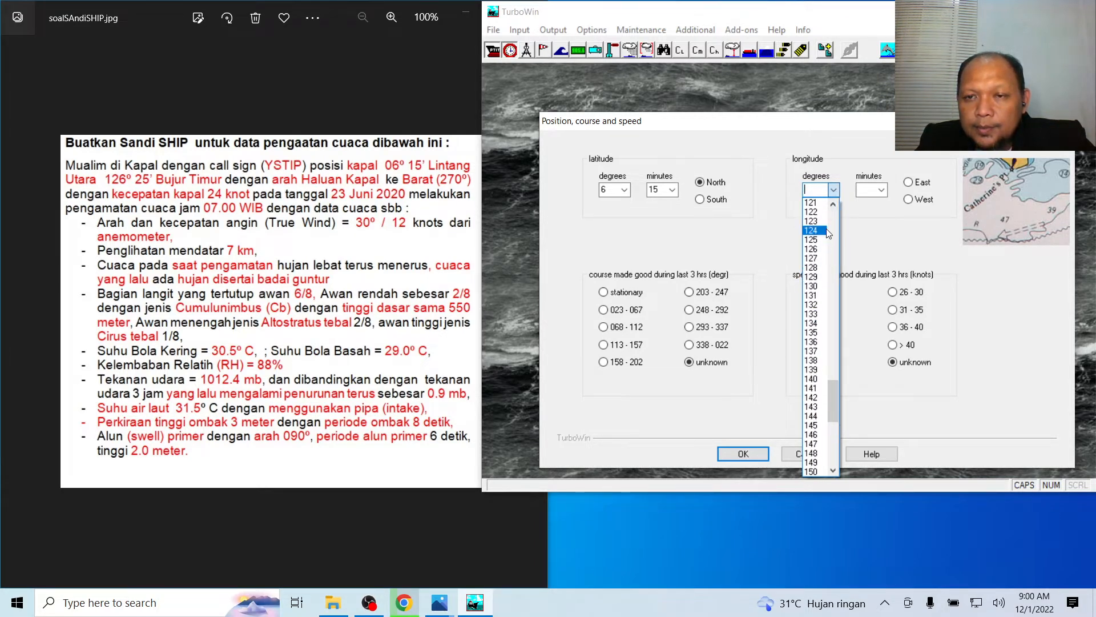
left_click(827, 249)
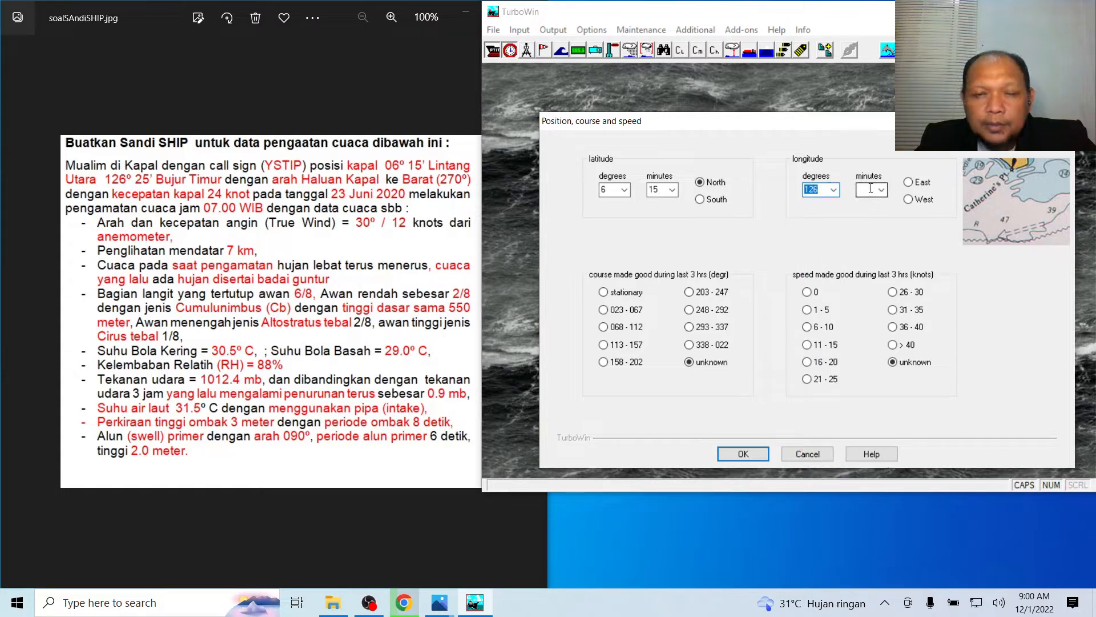
left_click(871, 188)
type("2")
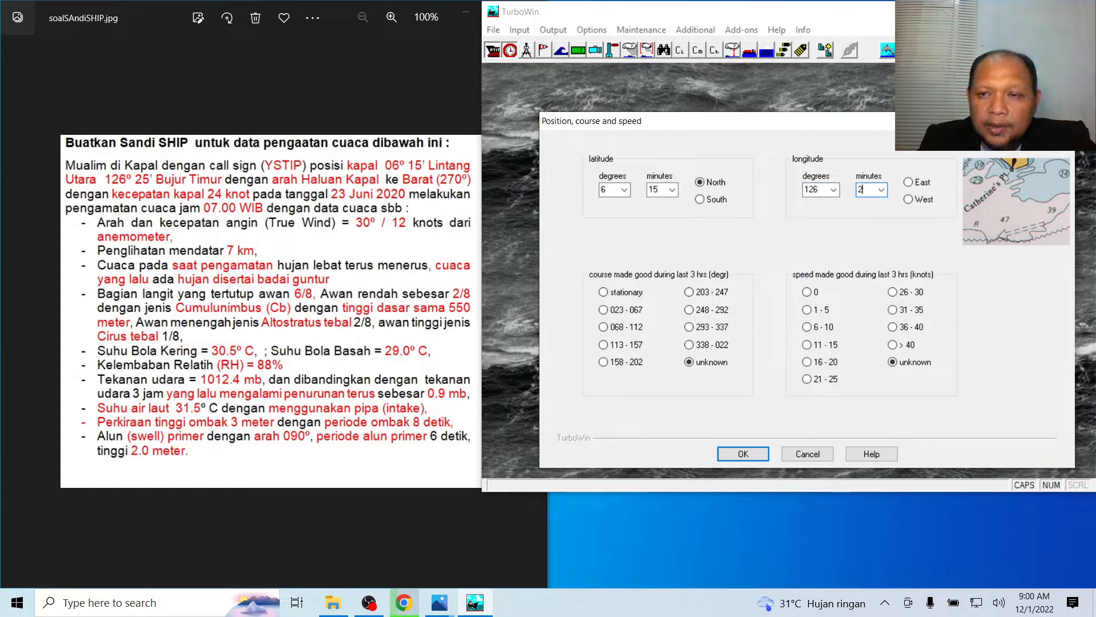
type("5")
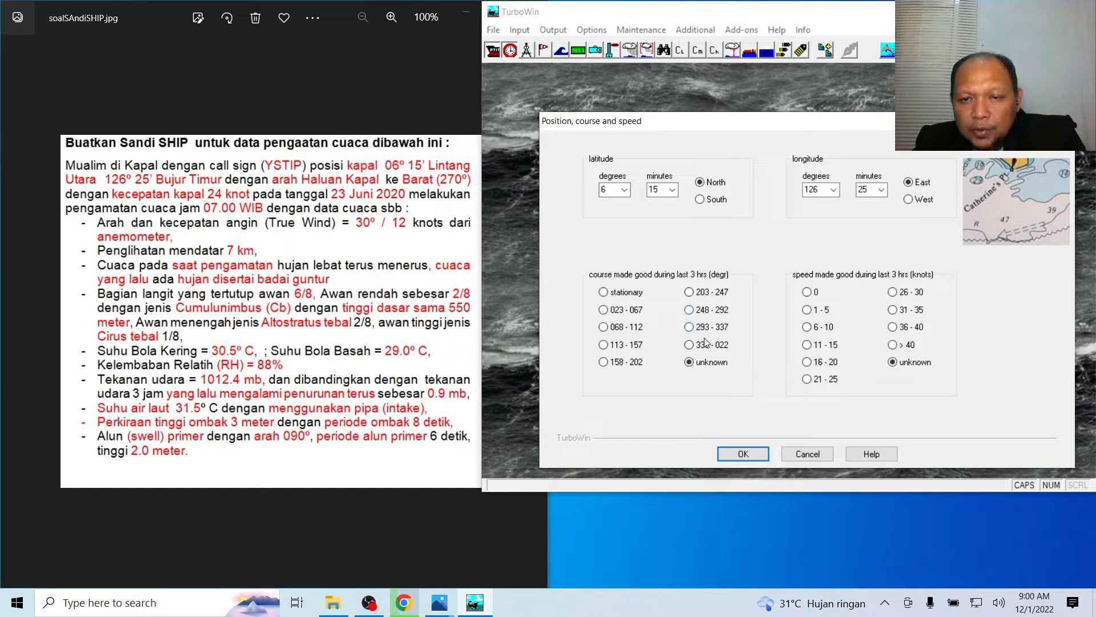
Set the course made good to 248 - 292 degrees and the speed made good to 21 - 25 knots, and confirm the position entry
left_click(691, 312)
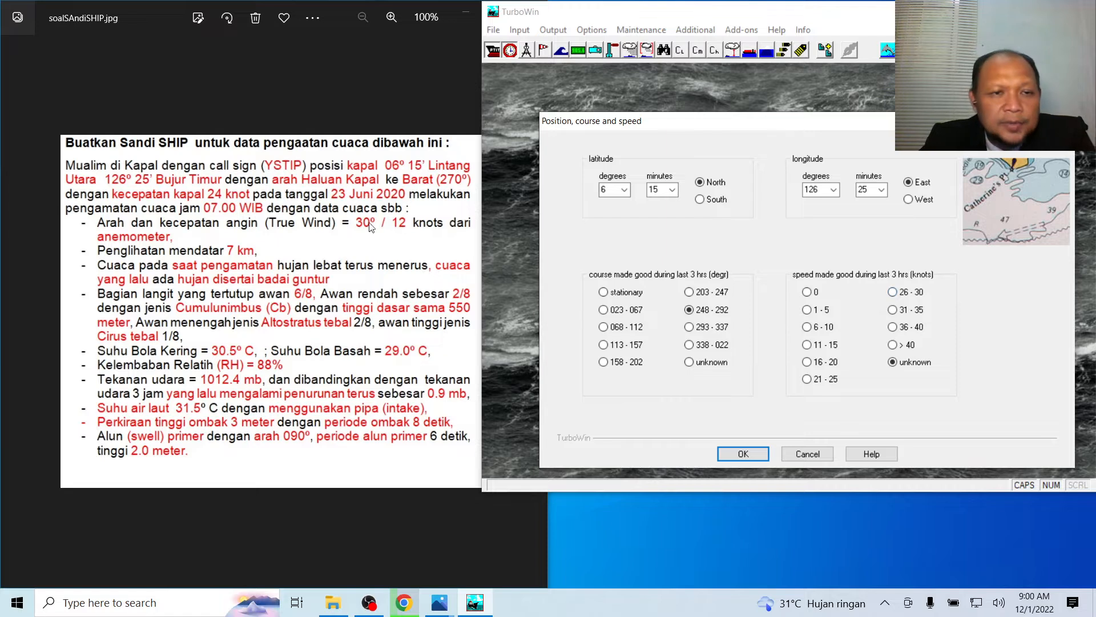
left_click(834, 381)
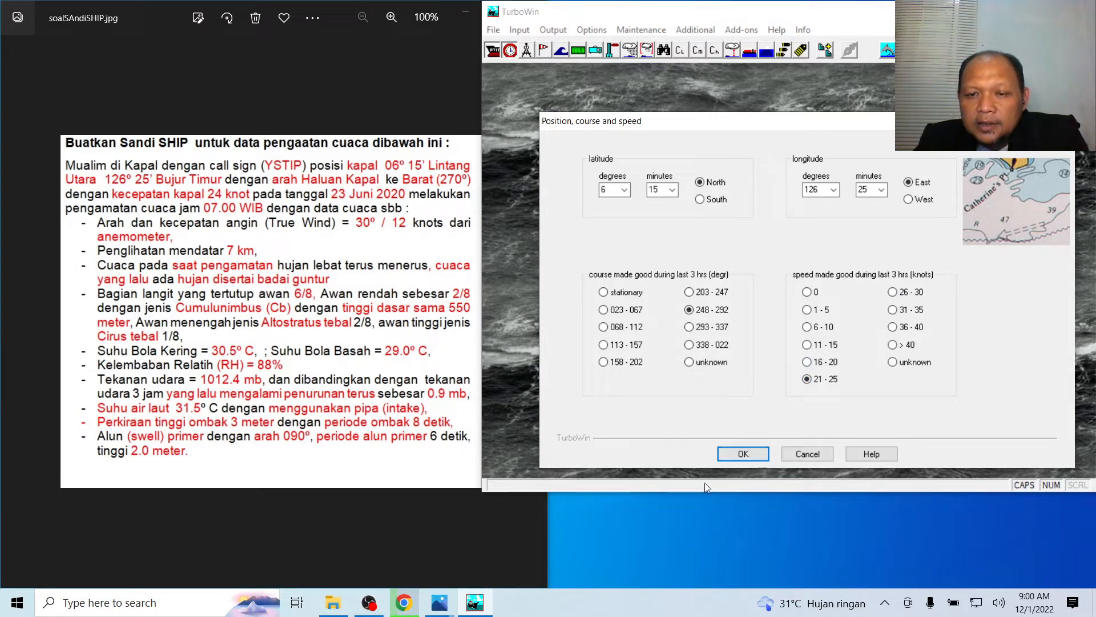
left_click(749, 455)
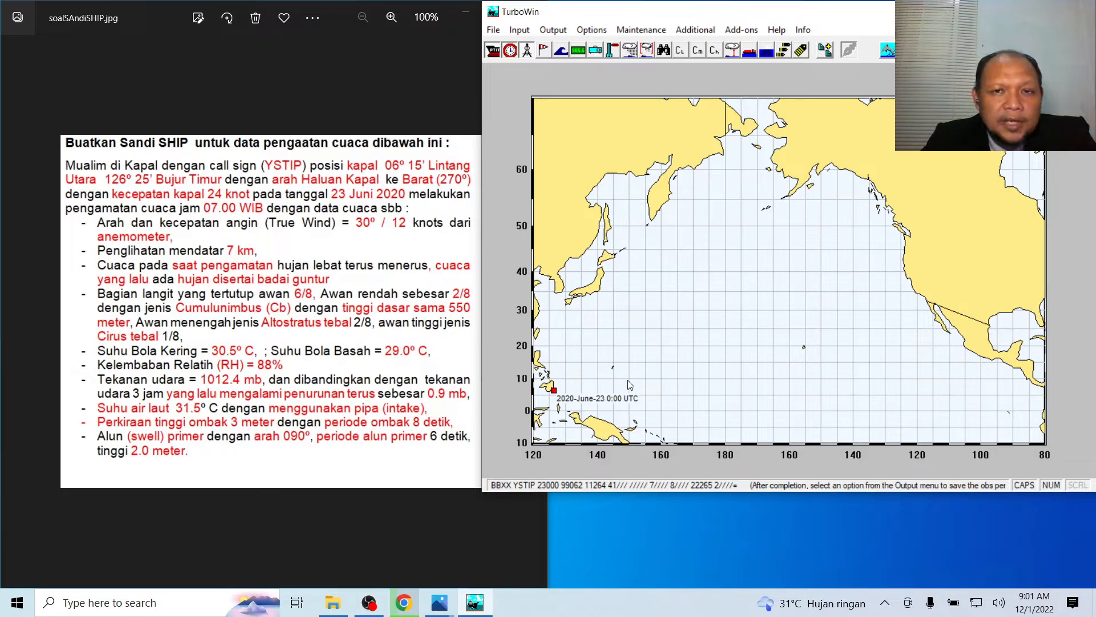
Open the wind speed and direction entry beside the exercise text and choose measured true speed and true direction as the source
left_click(520, 30)
left_click(521, 30)
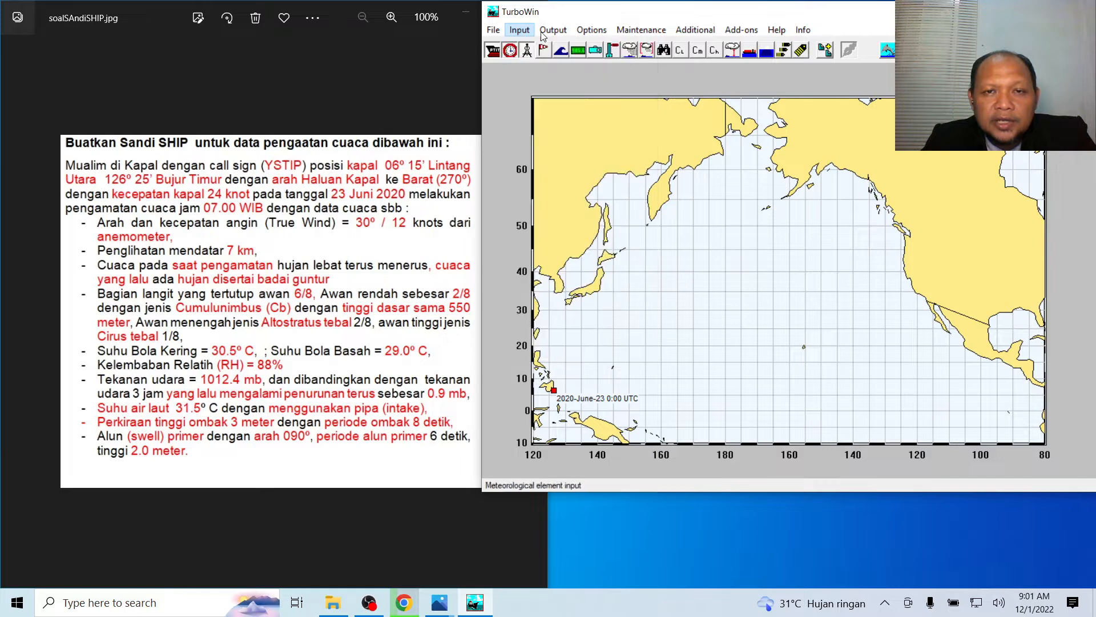
left_click(520, 30)
left_click(541, 95)
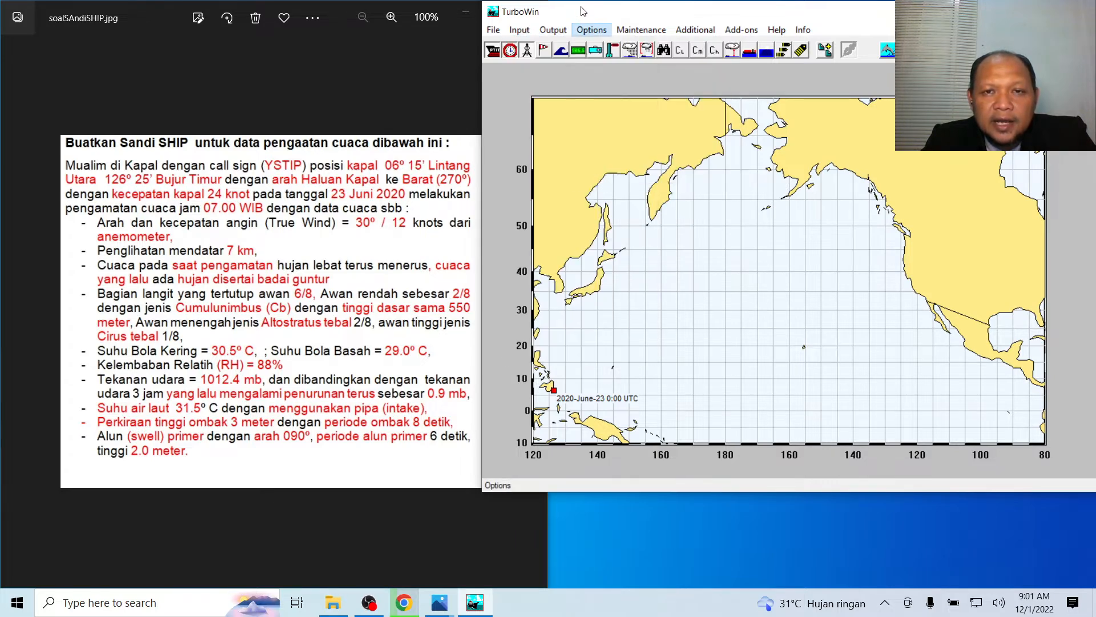
left_click(545, 53)
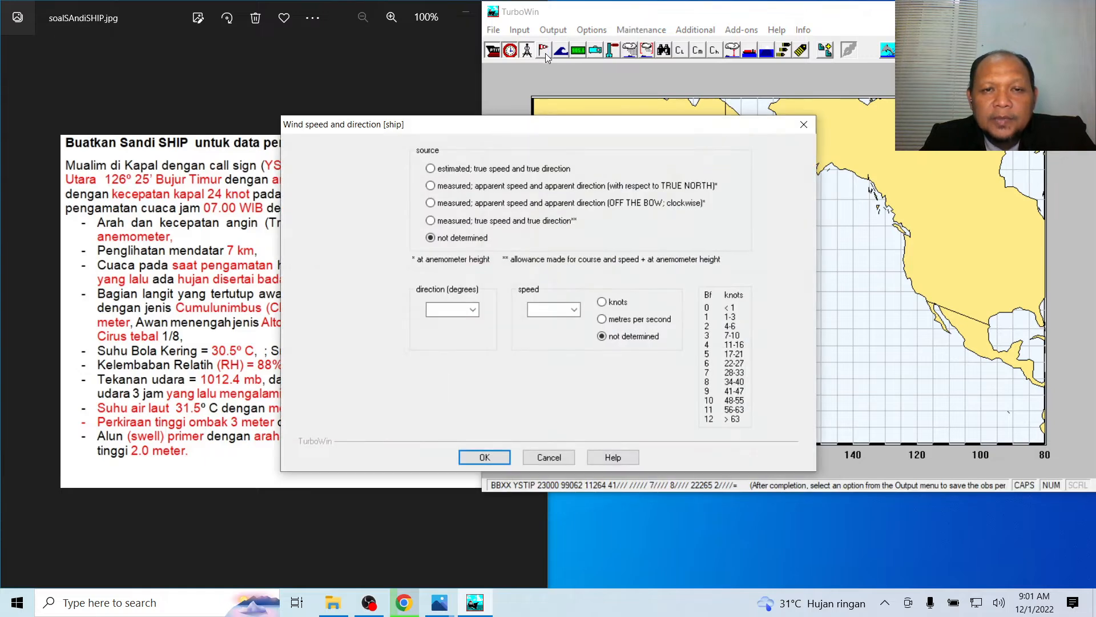
left_click_drag(539, 129, 763, 111)
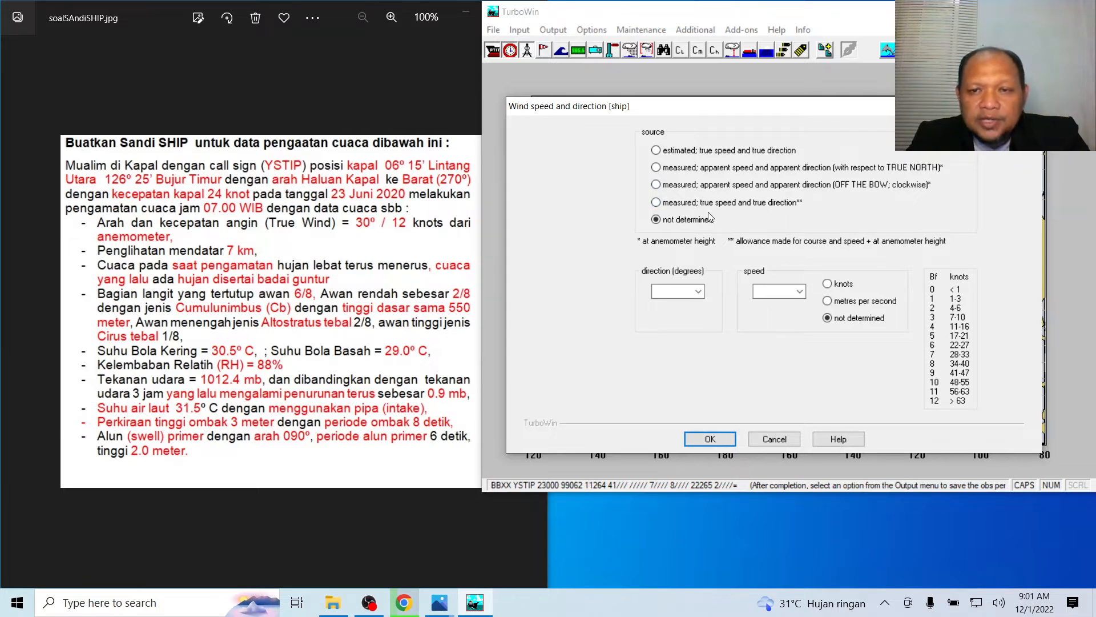
left_click(657, 203)
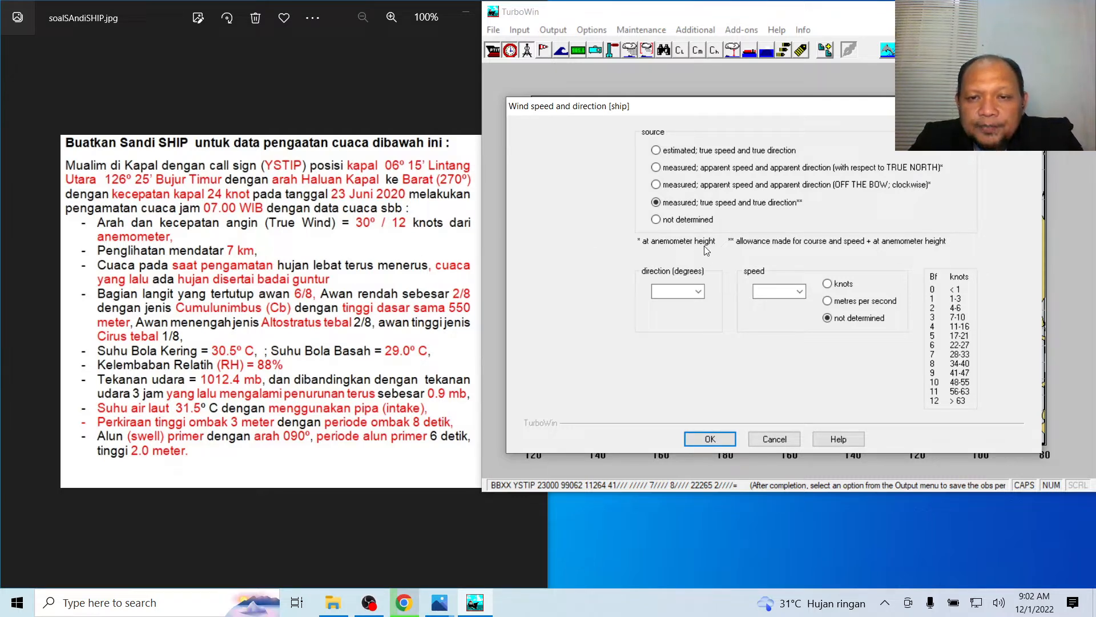
Set the wind direction to 40 degrees and the wind speed to 12 knots, and confirm the wind entry
left_click(704, 291)
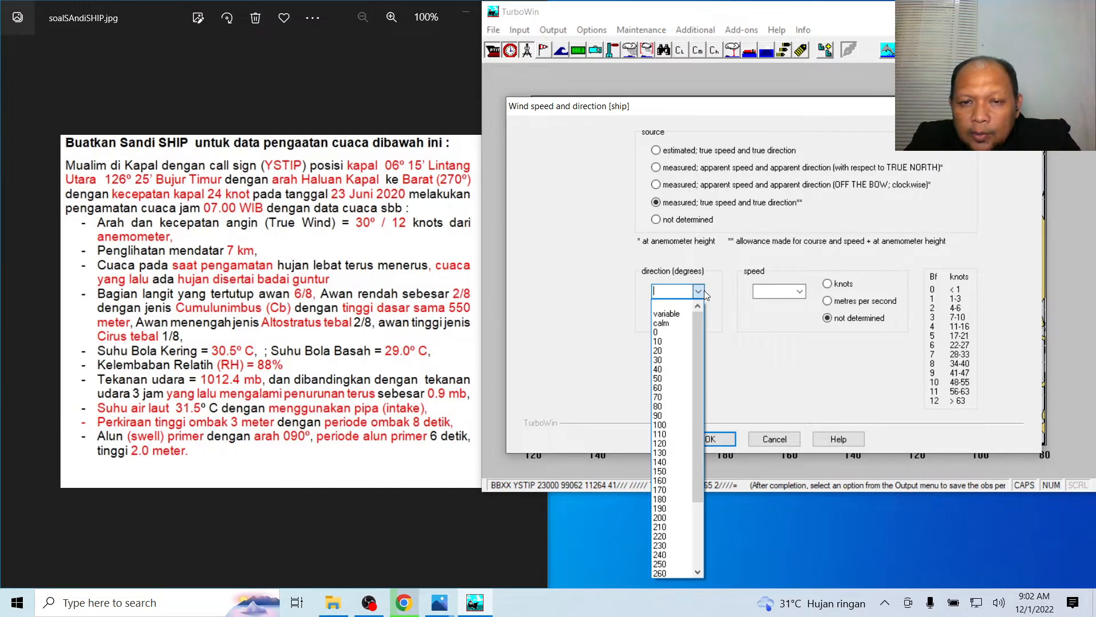
left_click(671, 370)
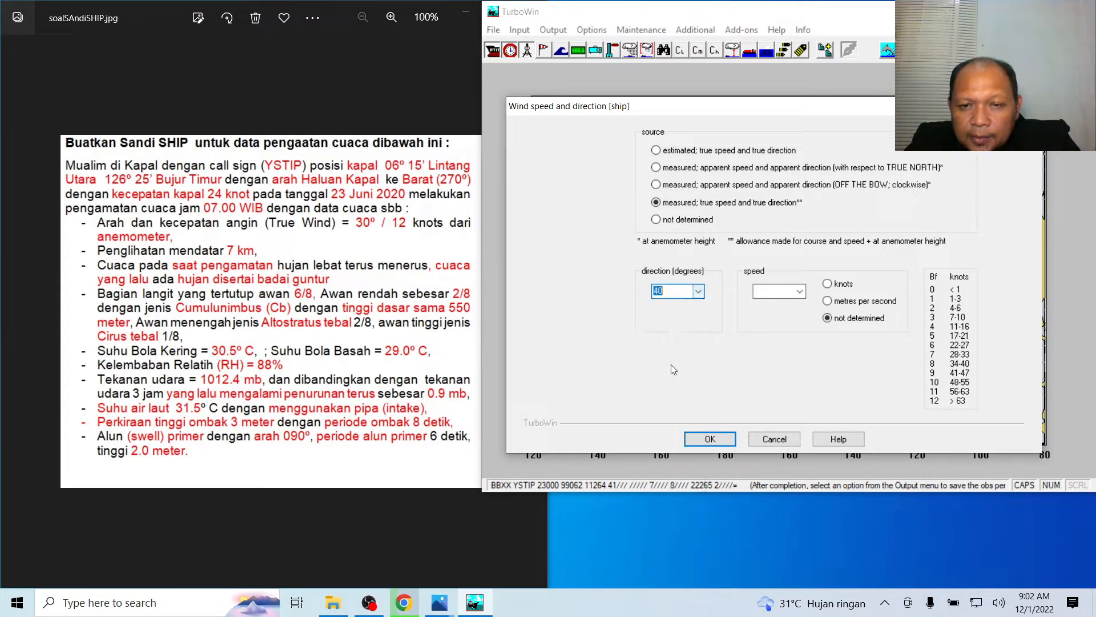
left_click(780, 292)
left_click(800, 292)
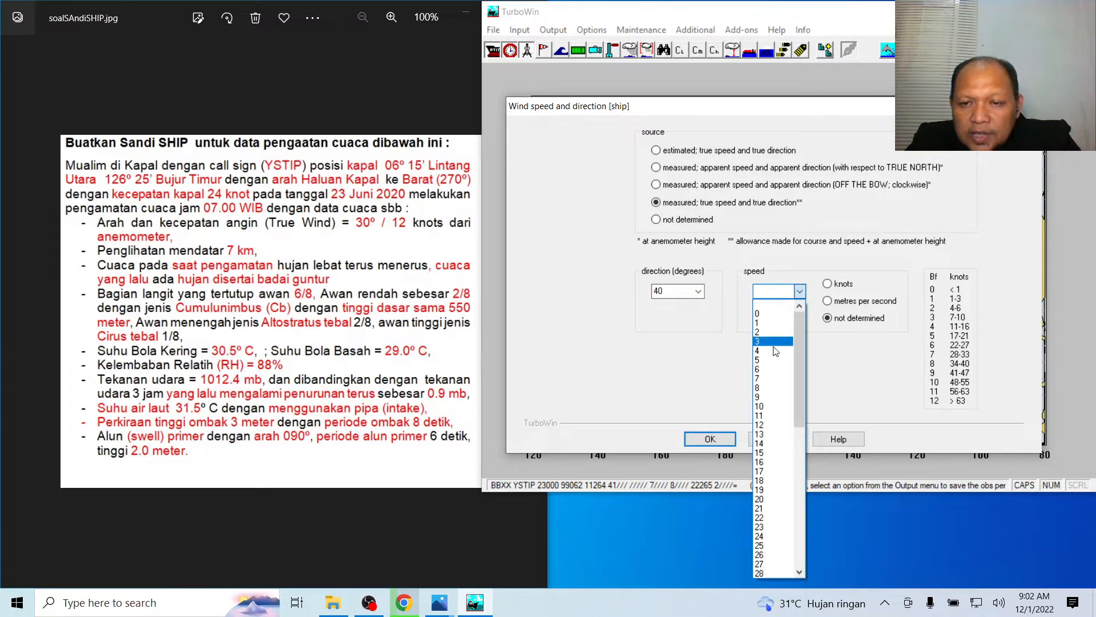
left_click(765, 428)
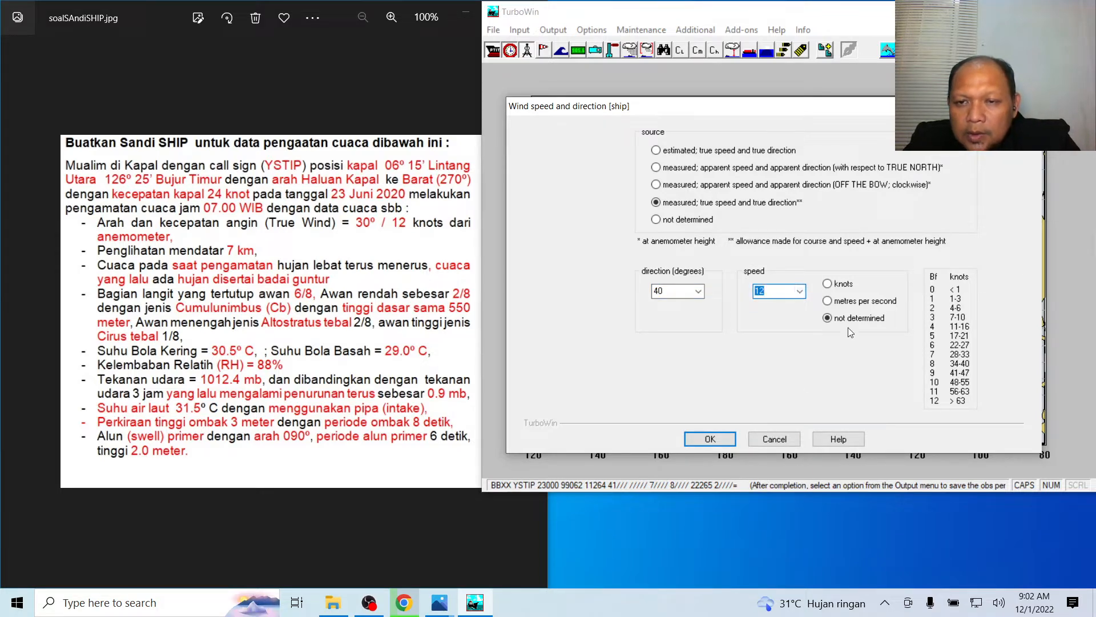
left_click(846, 287)
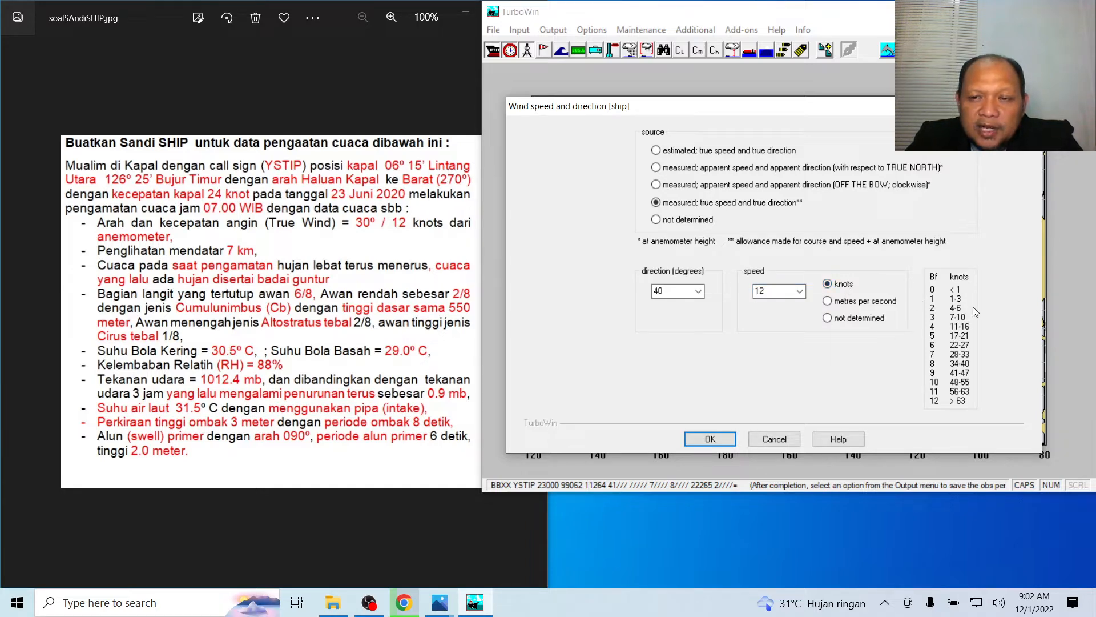
left_click(731, 439)
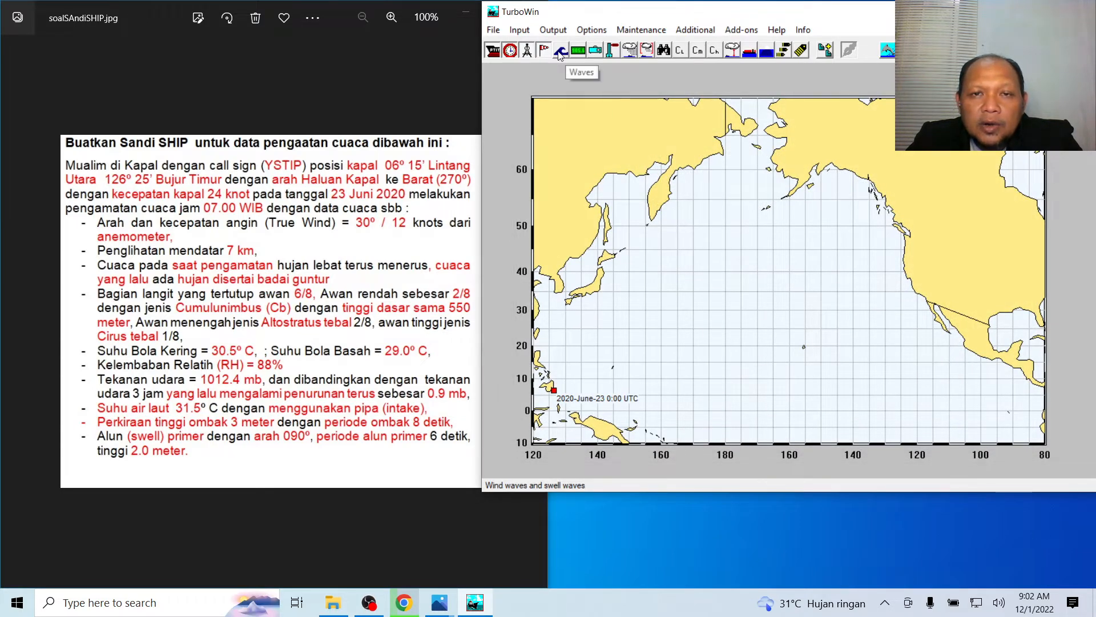
Open the waves entry beside the exercise text and set the wind waves to a period of 8 seconds and a height of 3 metres
left_click(528, 35)
left_click(534, 108)
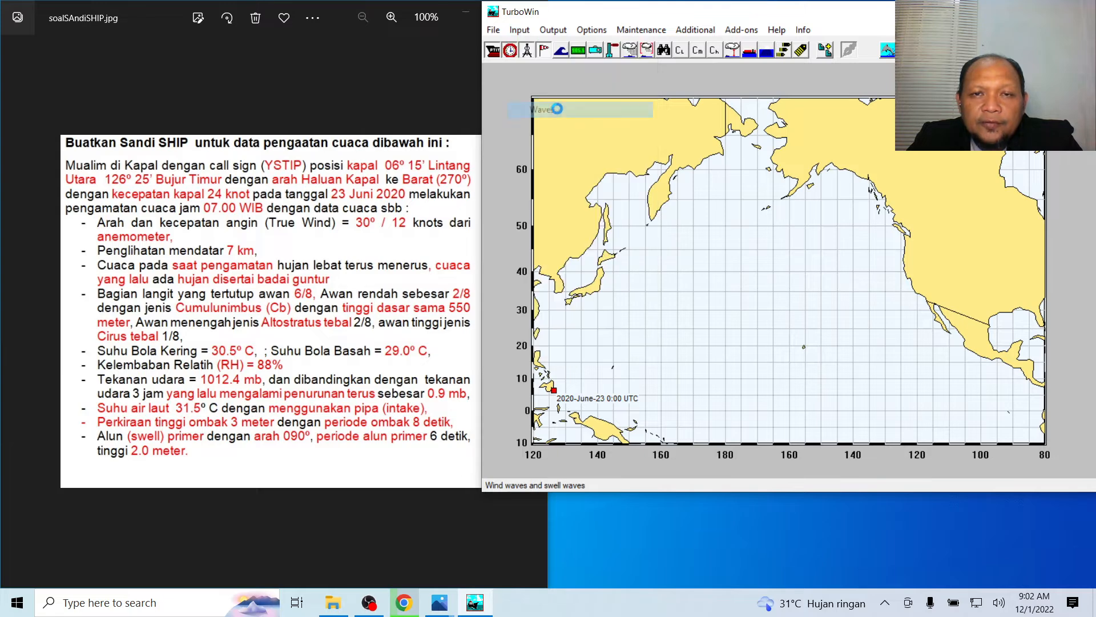
left_click_drag(578, 127, 799, 94)
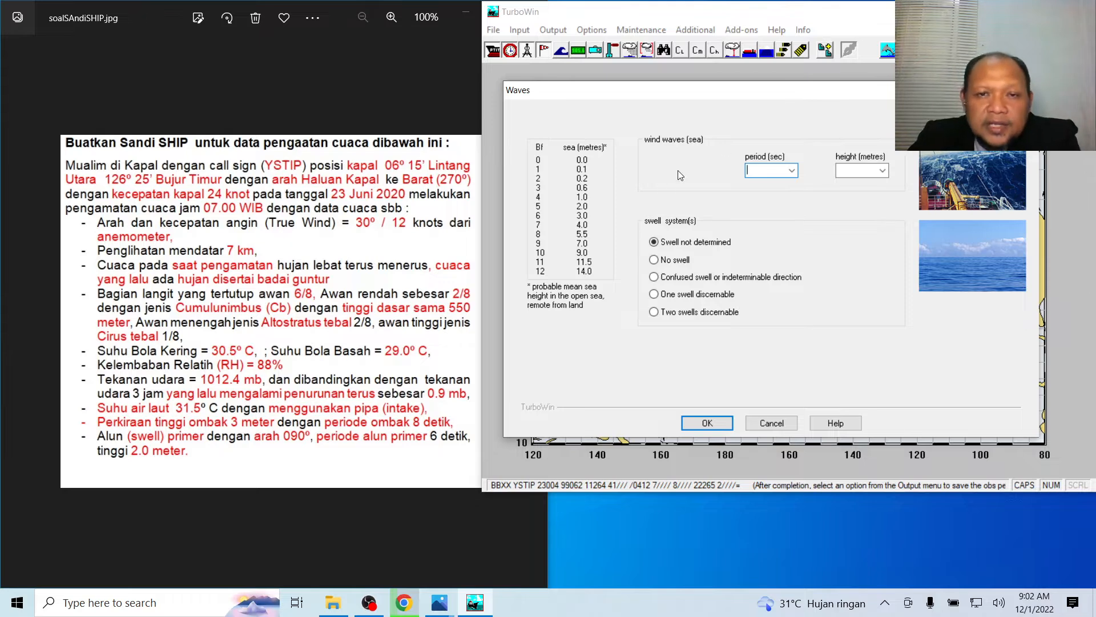
left_click(793, 170)
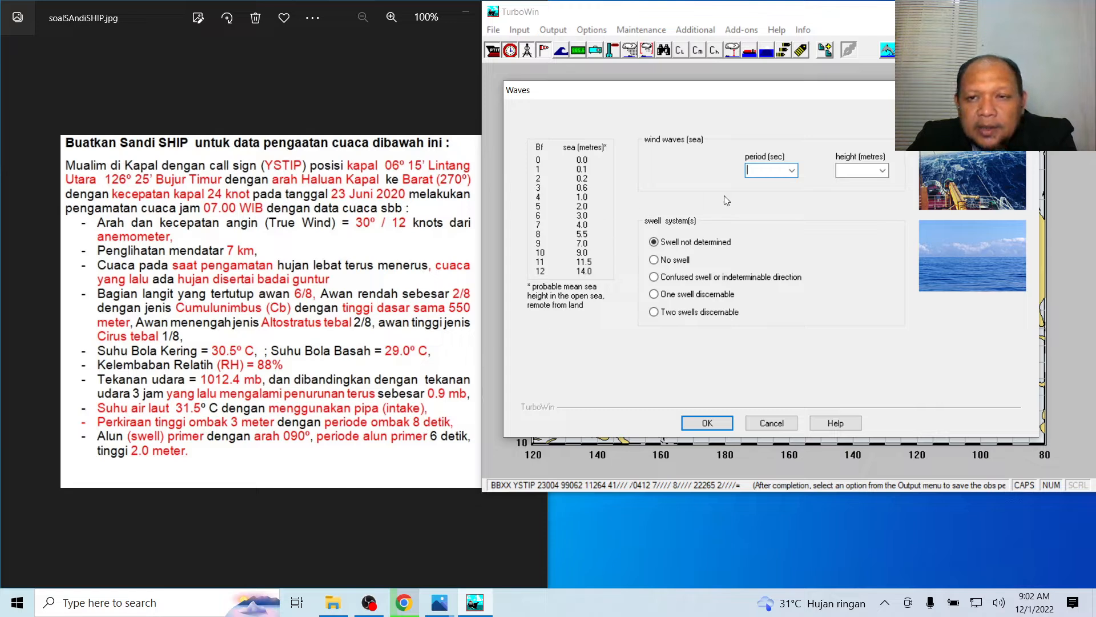
left_click(792, 171)
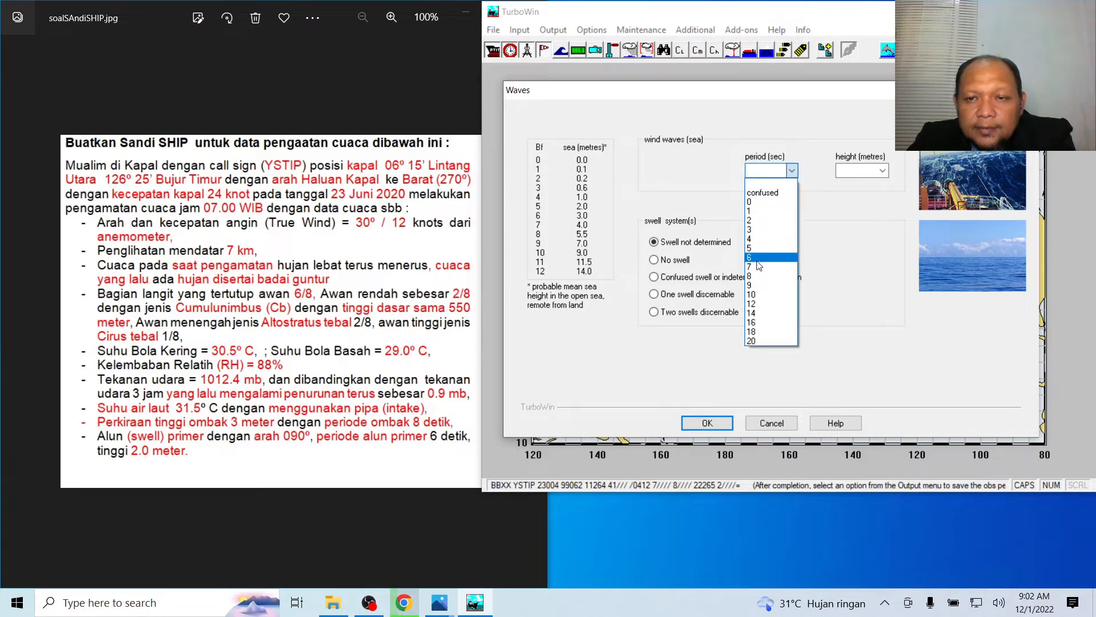
left_click(762, 277)
left_click(883, 170)
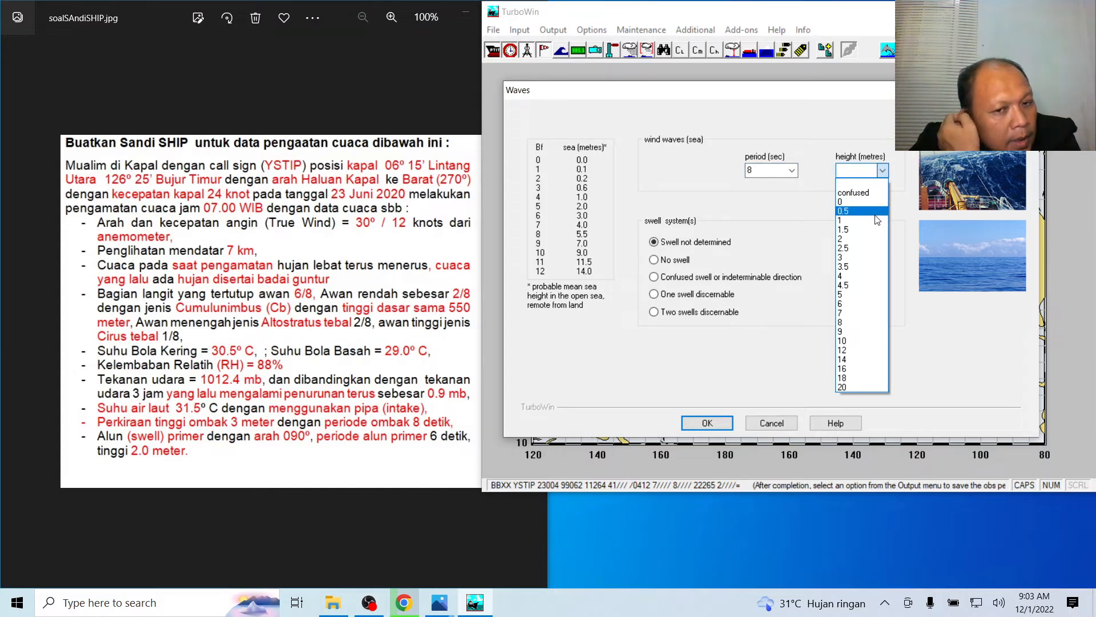
left_click(862, 259)
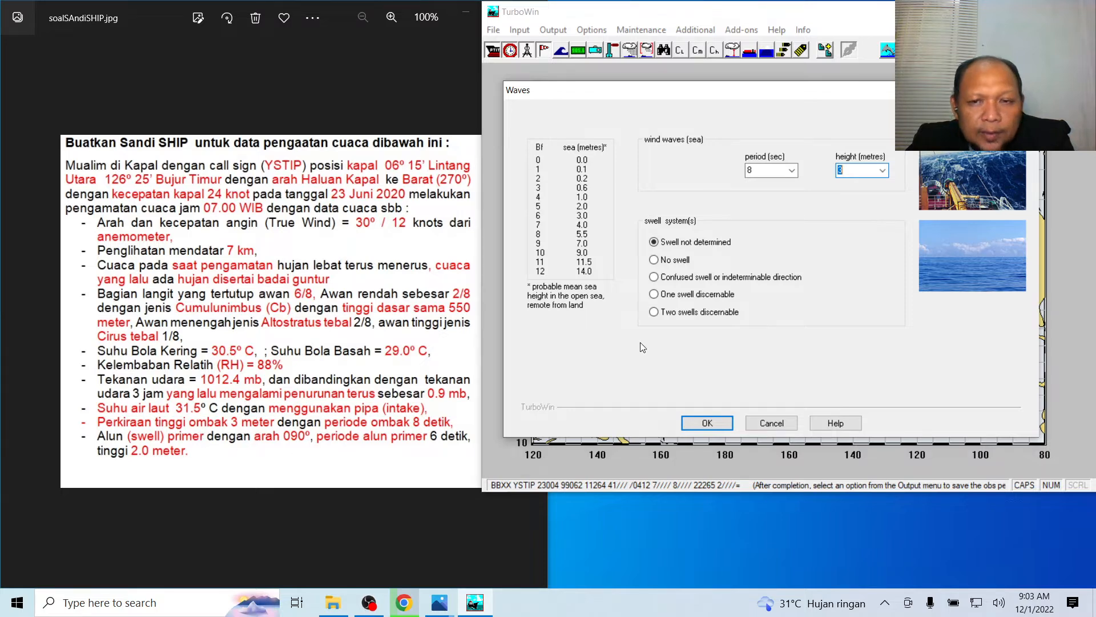
Specify one discernable swell, confirm the waves entry, and place the swell dialog beside the exercise text
left_click(682, 297)
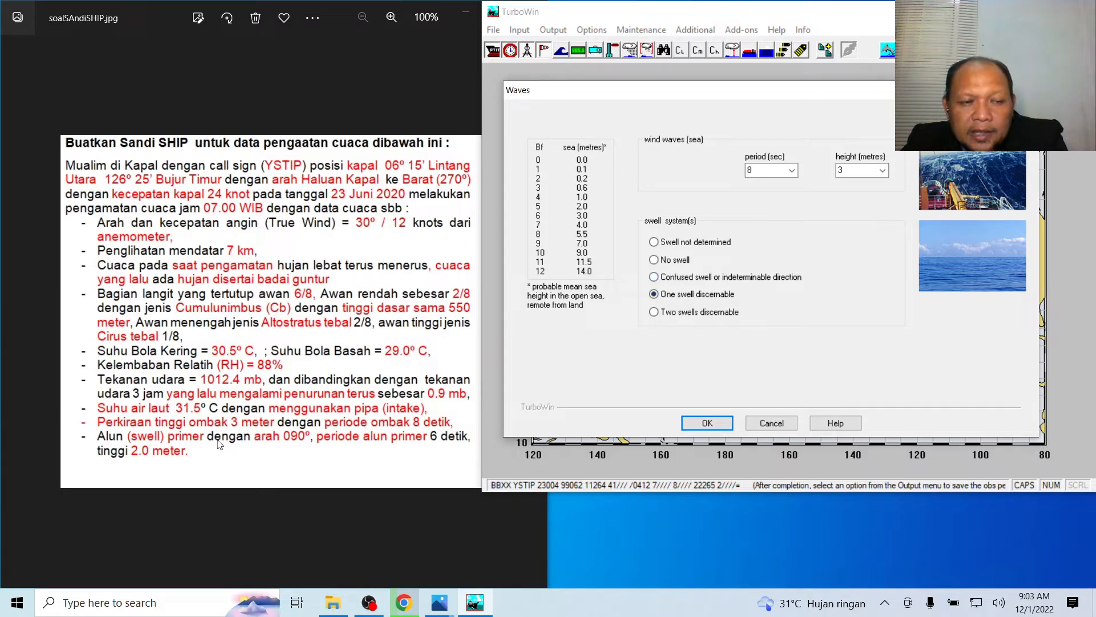
left_click(705, 422)
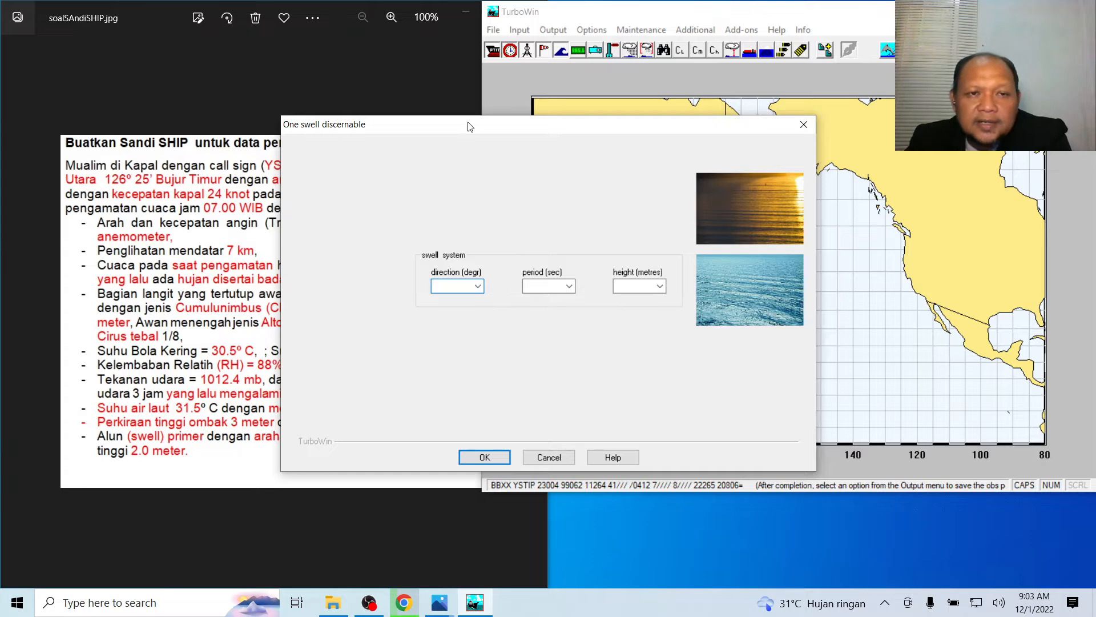
left_click_drag(478, 124, 698, 116)
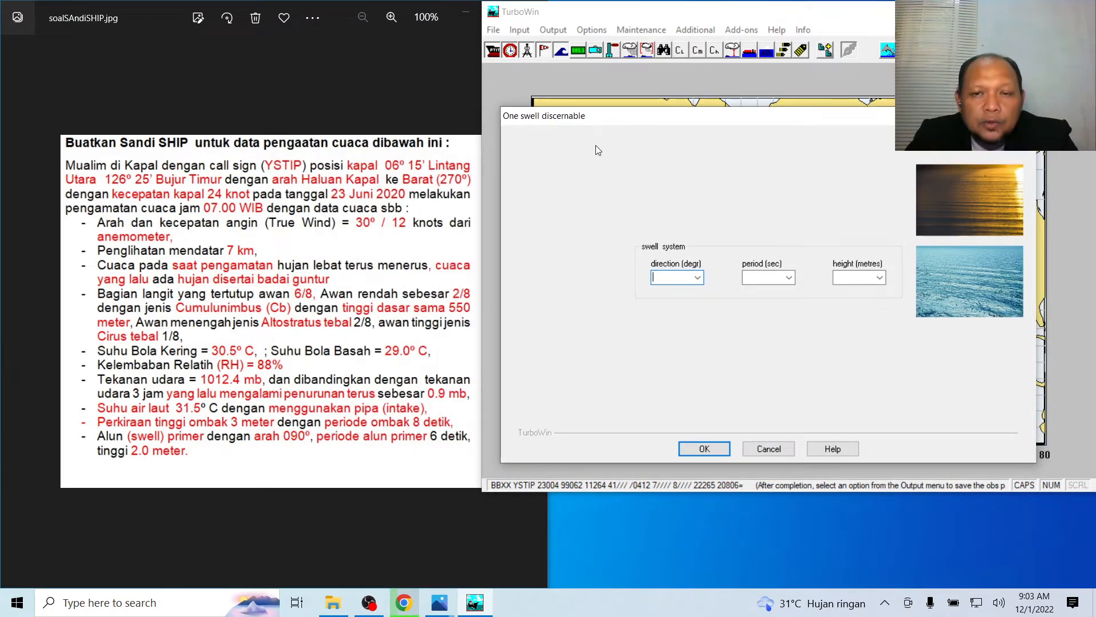
Set the swell system to direction 90 degrees, period 6 seconds and height 2 metres, and confirm the swell entry
left_click(694, 279)
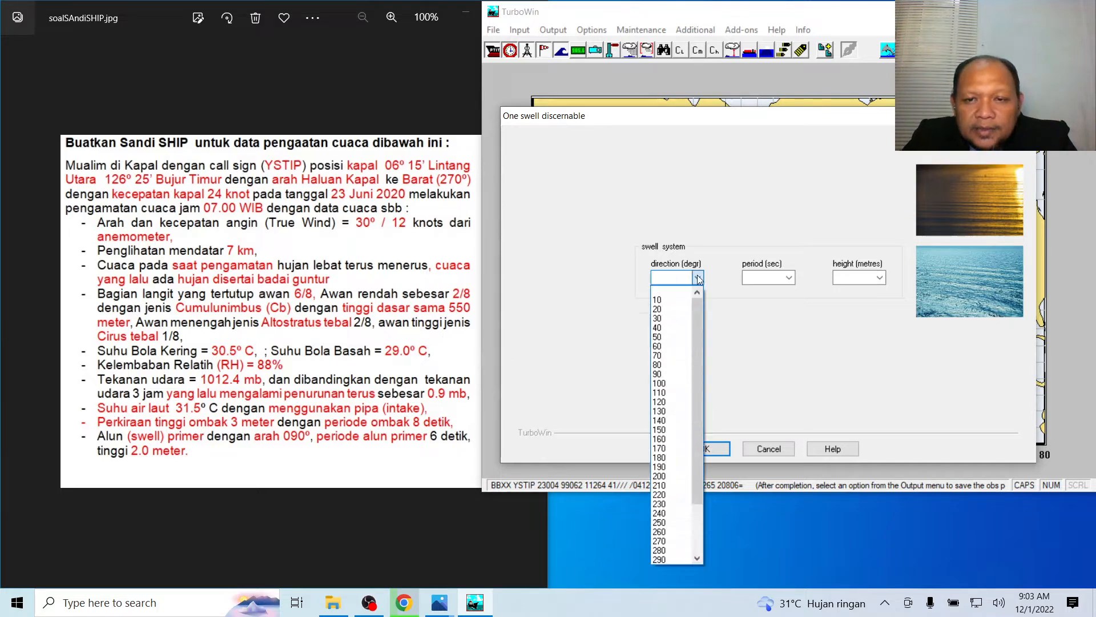
left_click(674, 375)
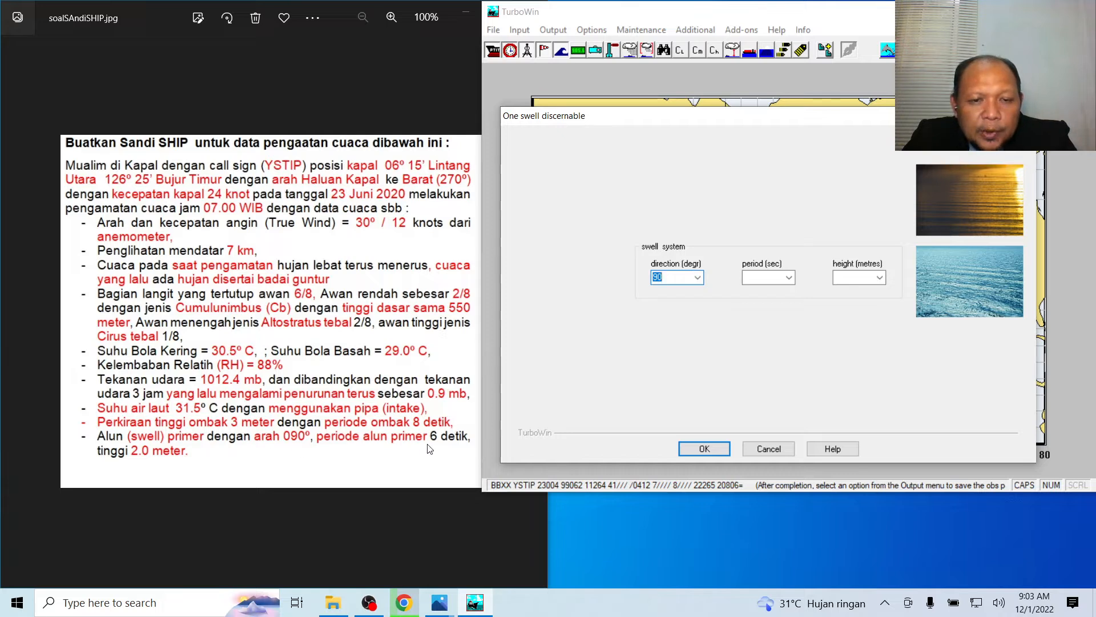
left_click(788, 278)
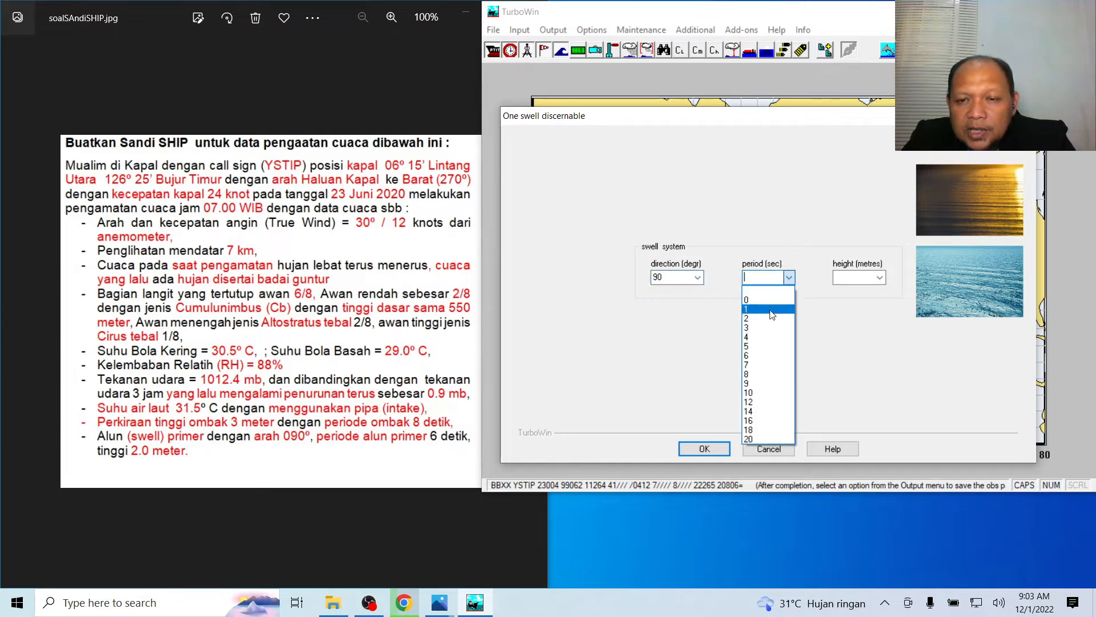
left_click(765, 356)
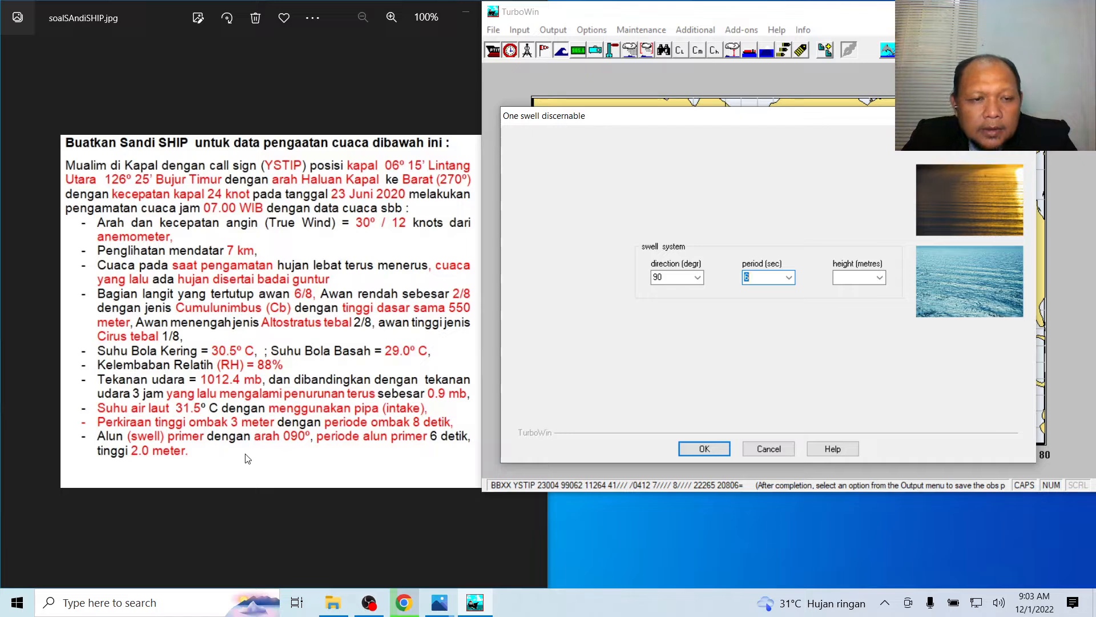
left_click(884, 277)
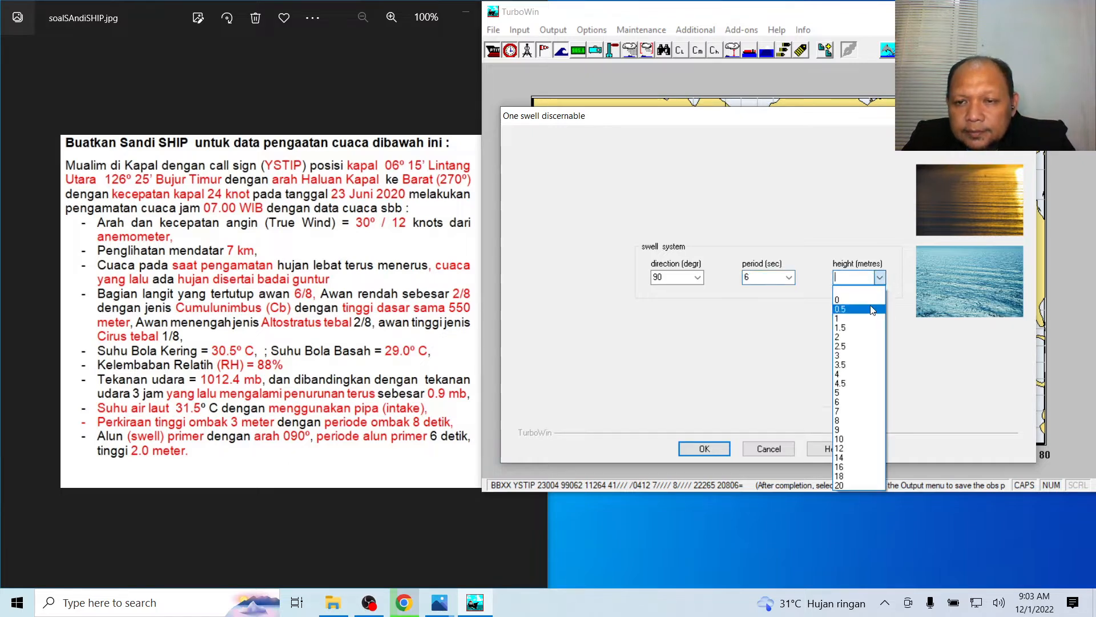
left_click(857, 337)
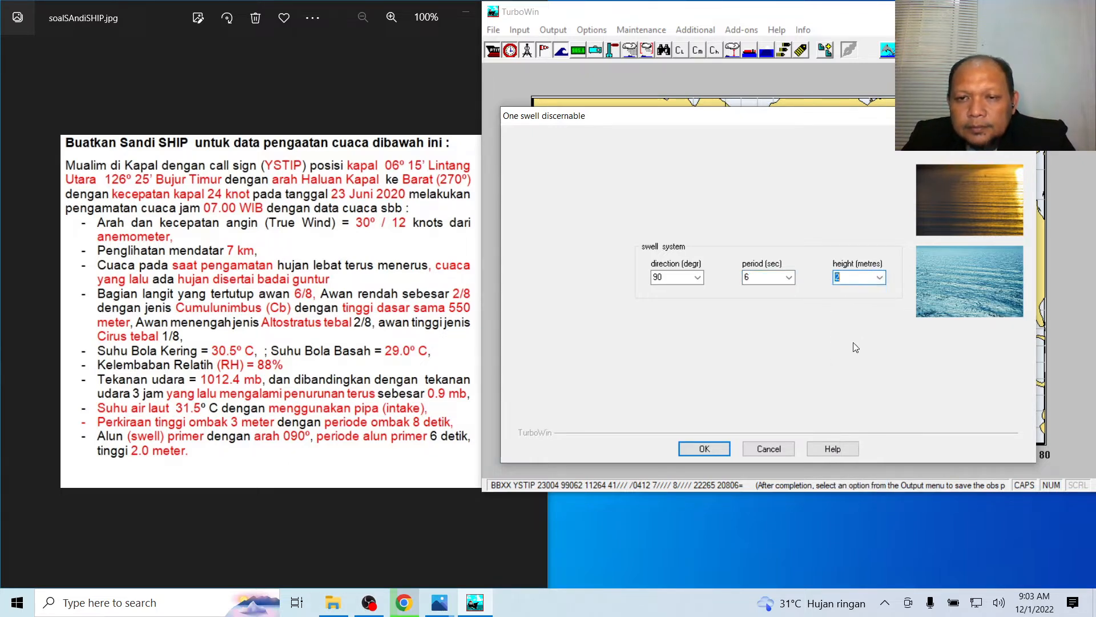
left_click(717, 451)
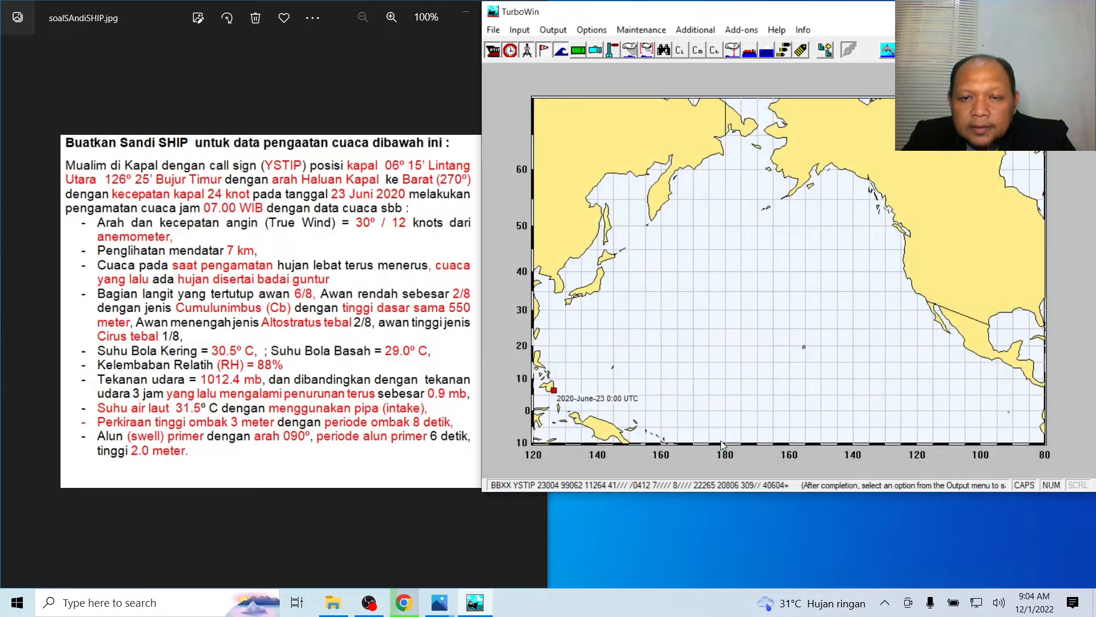
Open the barometer reading entry beside the exercise text and set the reading to 1012 hPa and 4 tenths
left_click(579, 50)
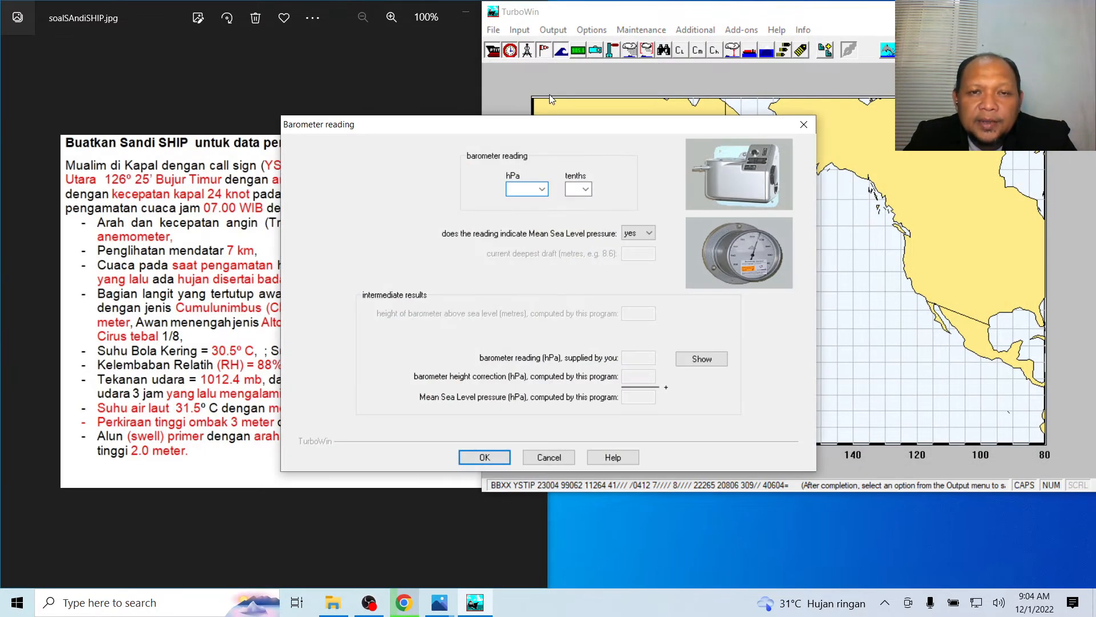
left_click_drag(519, 127, 744, 228)
left_click(734, 287)
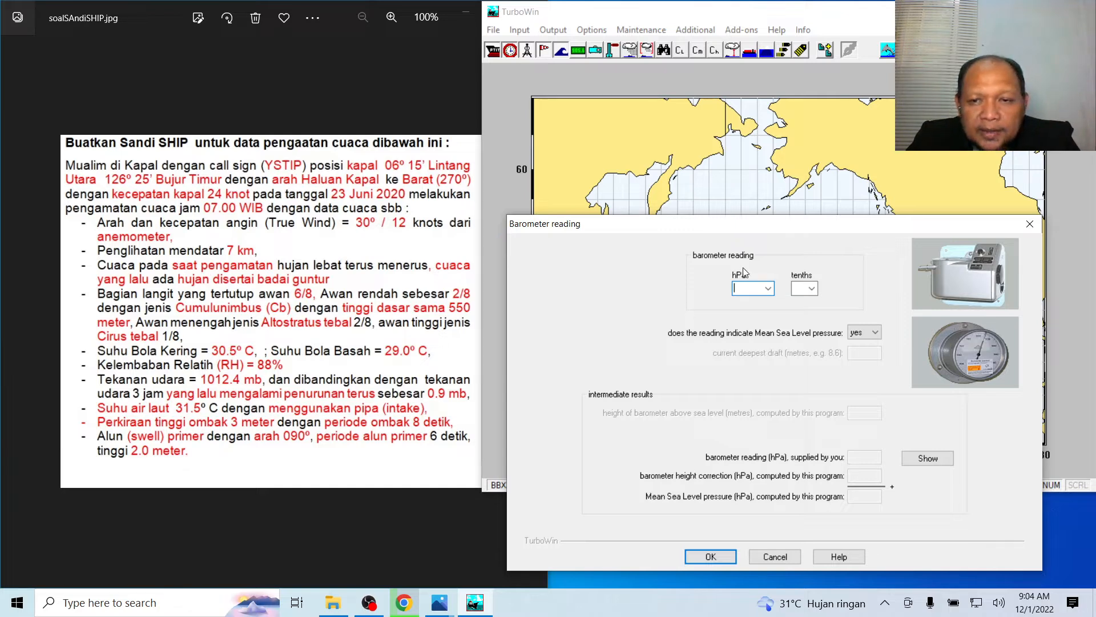
left_click(768, 288)
left_click_drag(765, 323, 763, 423)
left_click(748, 404)
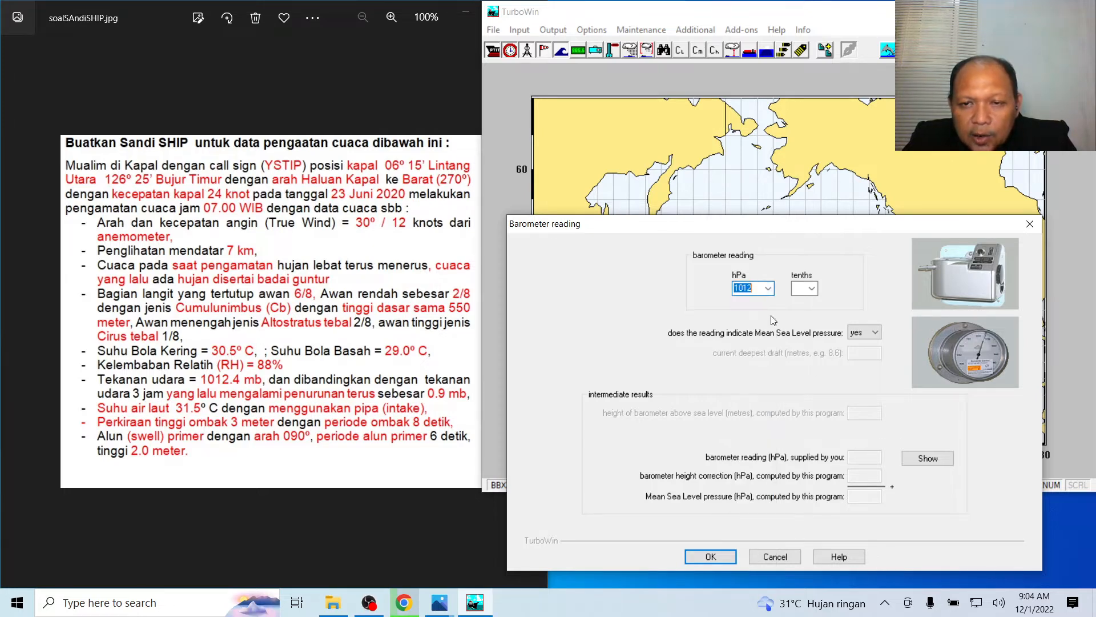
left_click(811, 289)
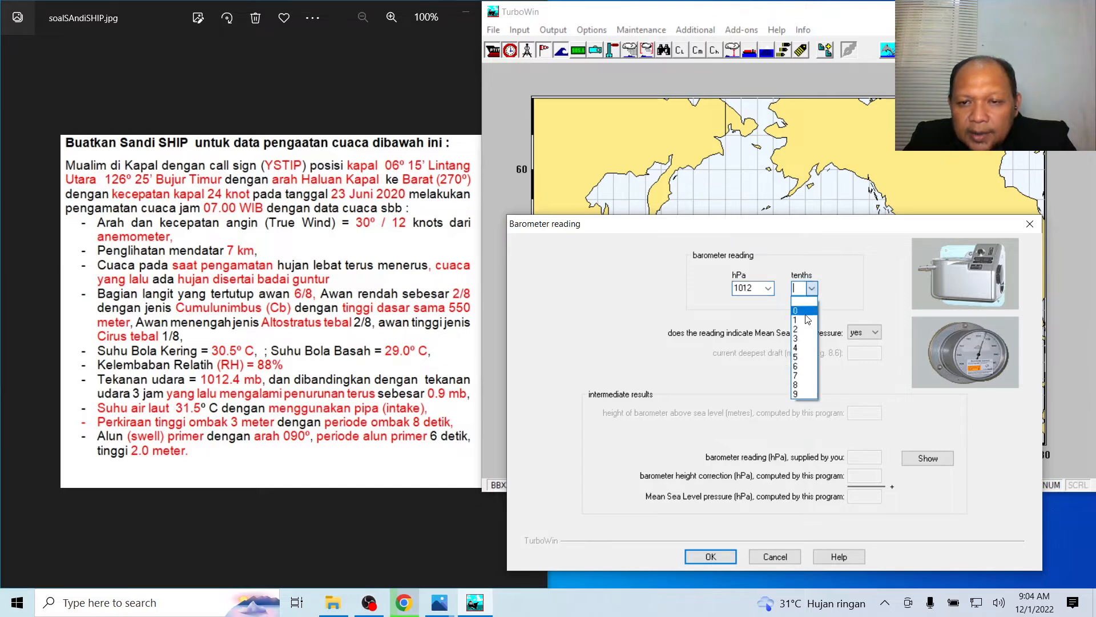
left_click(802, 347)
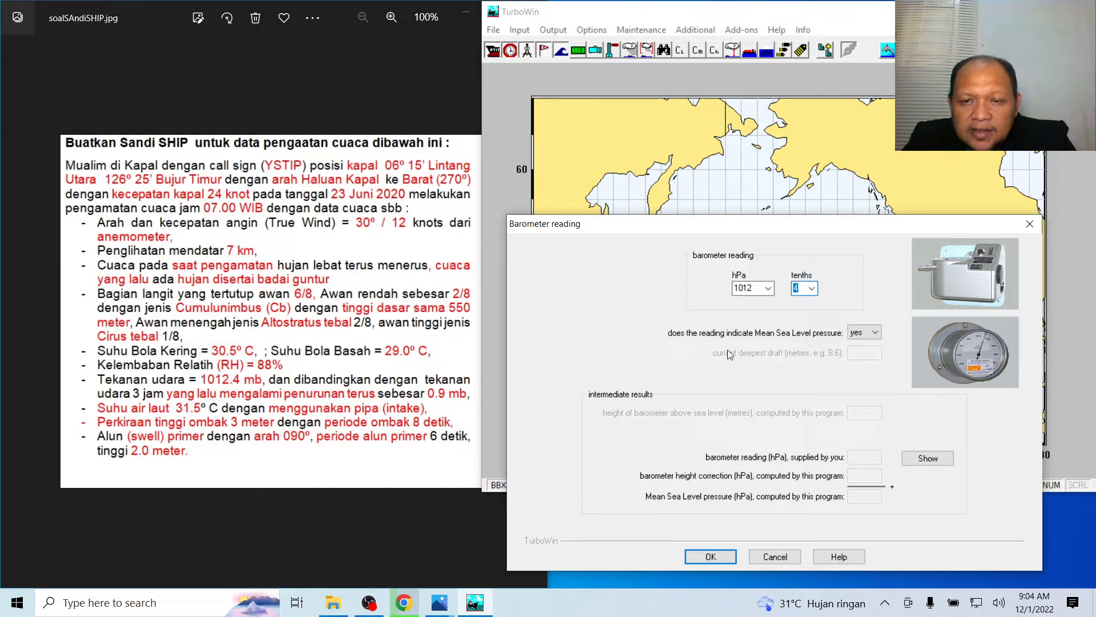
Try marking the barometer reading as not indicating Mean Sea Level pressure, and switch the answer back to yes
left_click(878, 333)
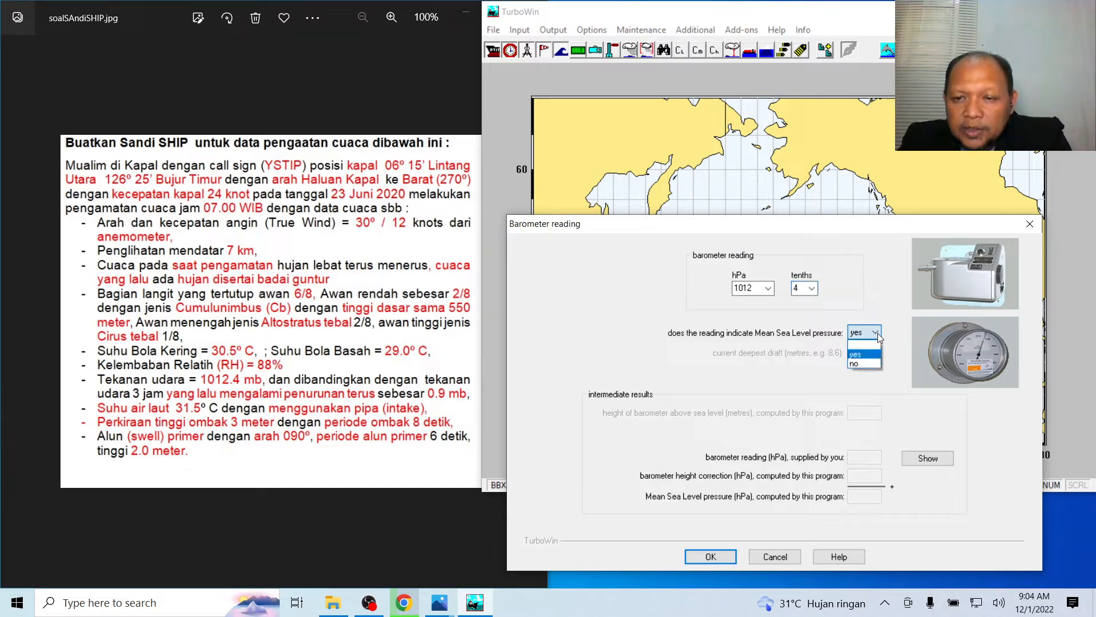
left_click(871, 363)
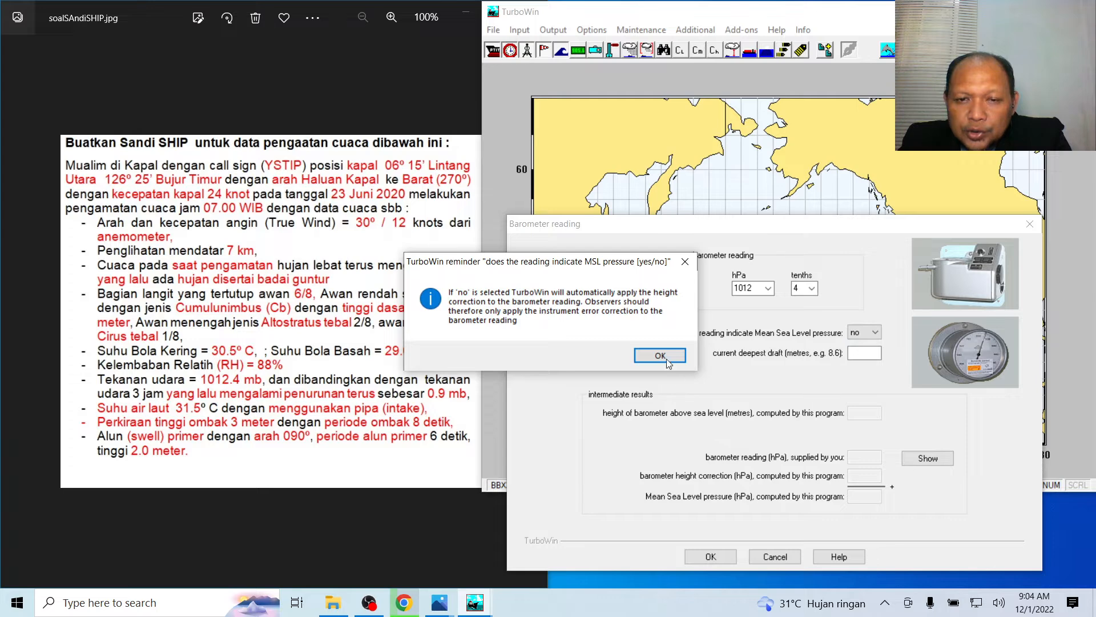
left_click(679, 355)
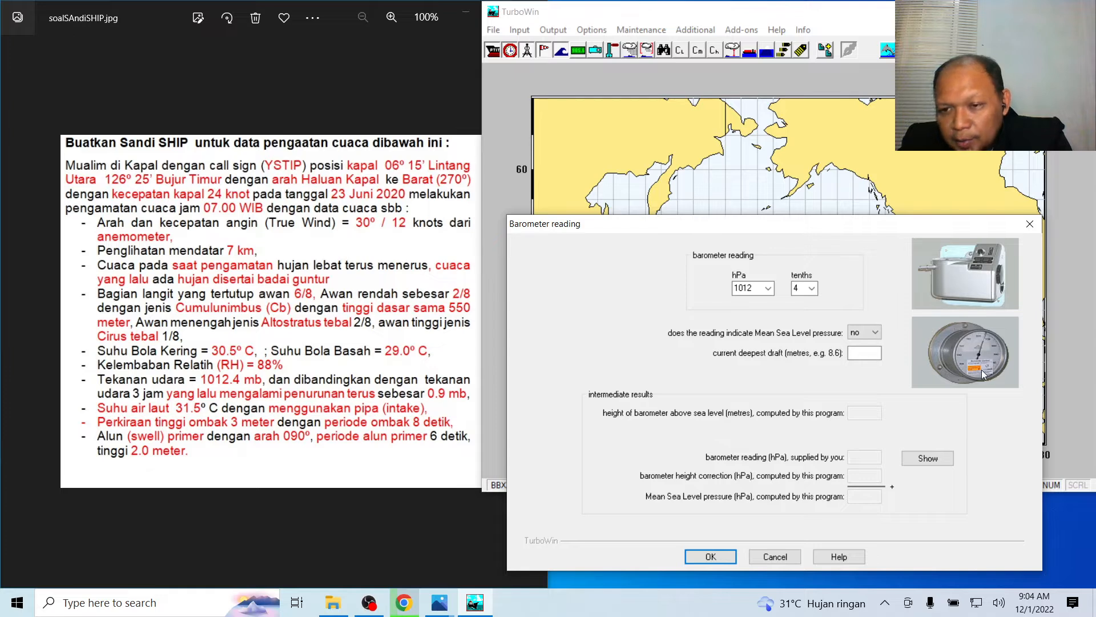
left_click(865, 352)
type("0")
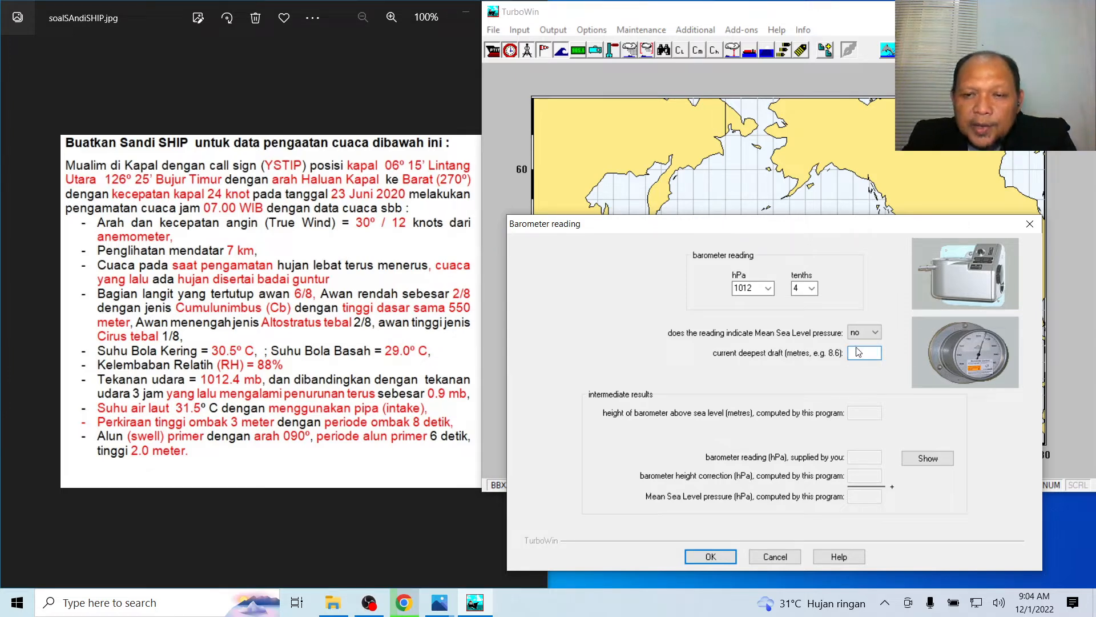
left_click(875, 332)
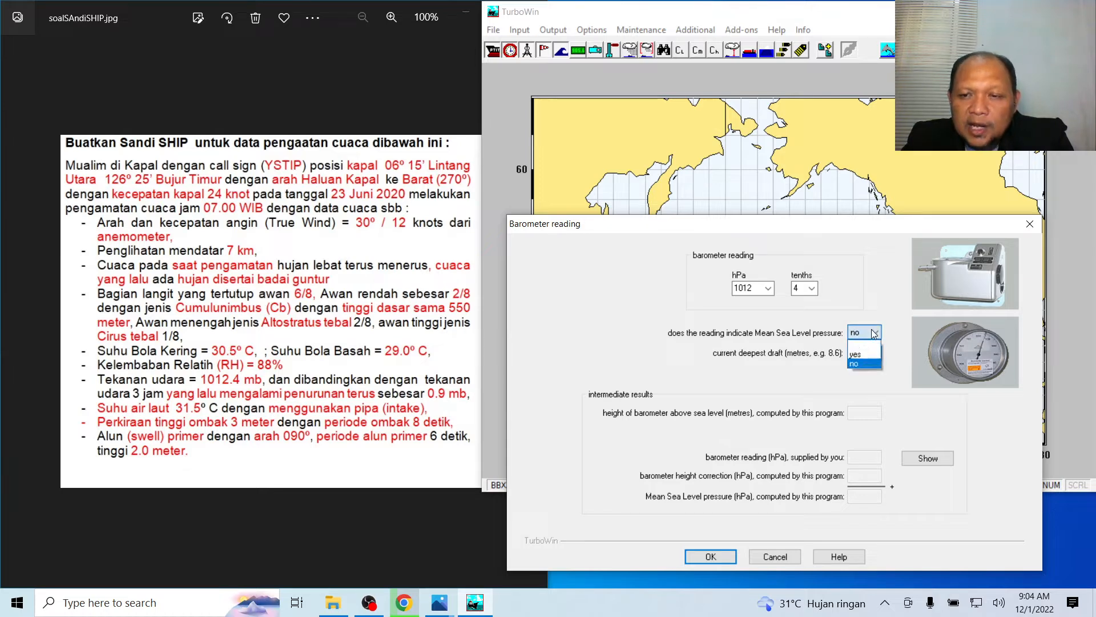
left_click(863, 346)
left_click(875, 332)
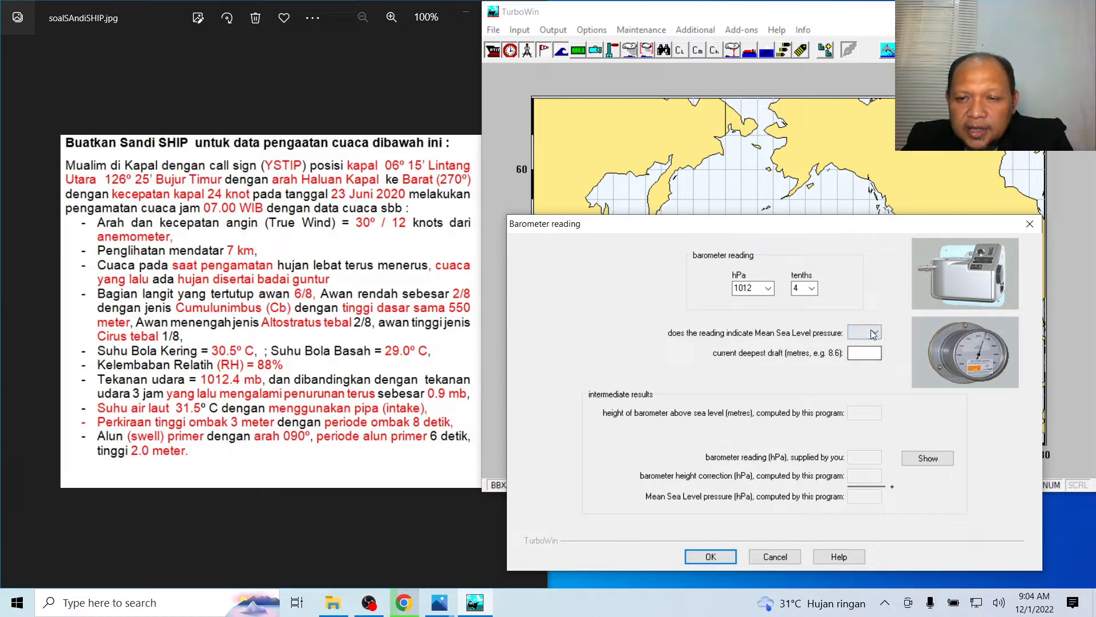
left_click(861, 354)
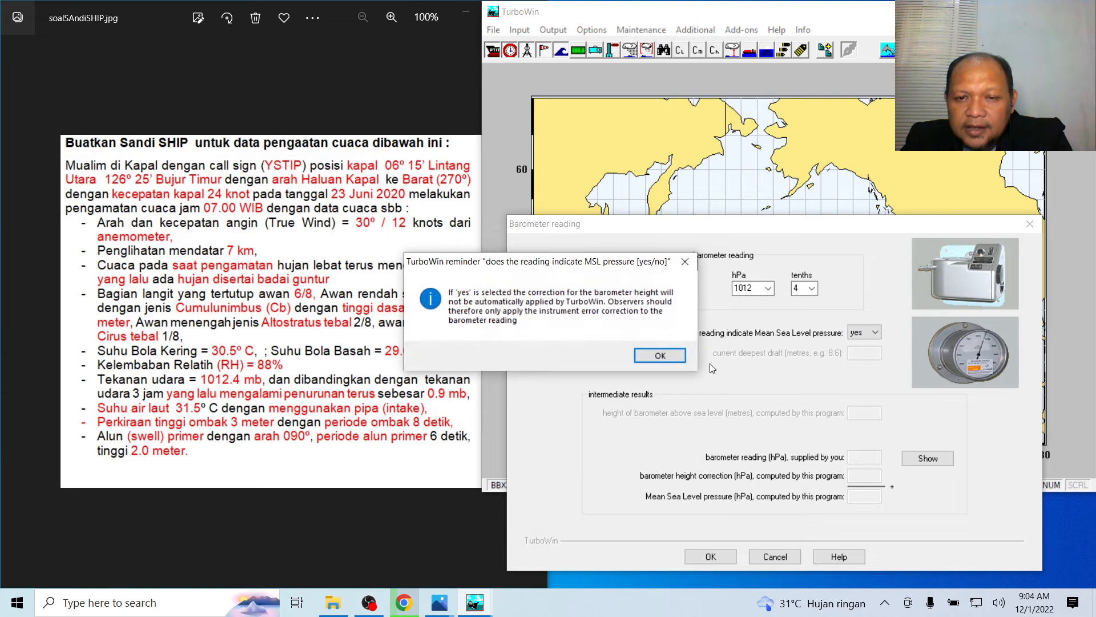
left_click(660, 354)
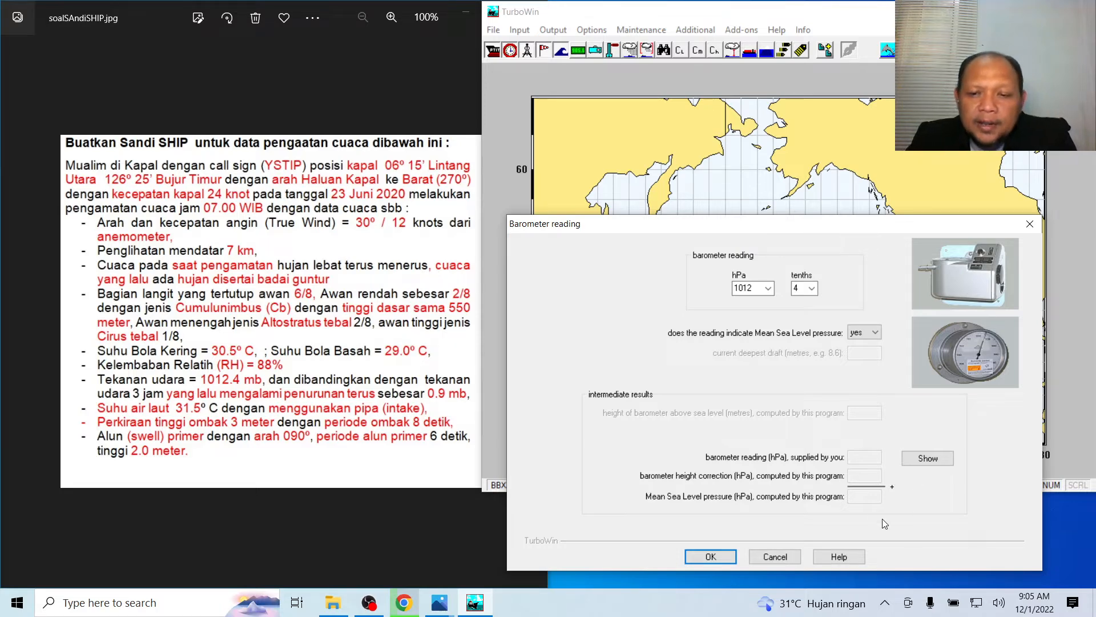
Confirm the barometer reading and open the barograph reading entry for the pressure tendency
left_click(717, 554)
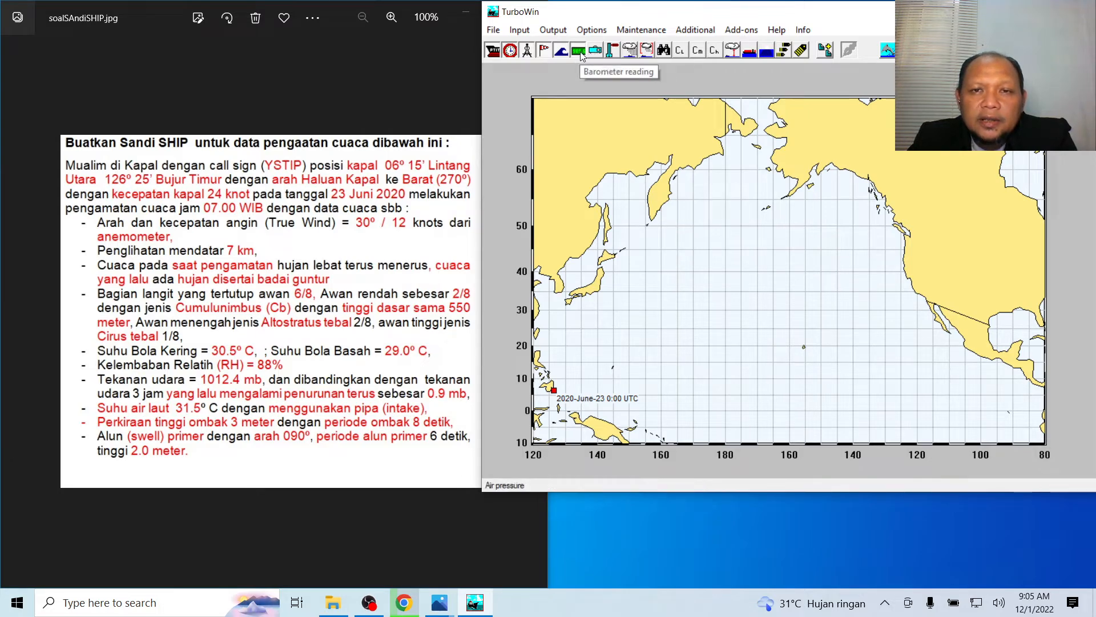
left_click(600, 54)
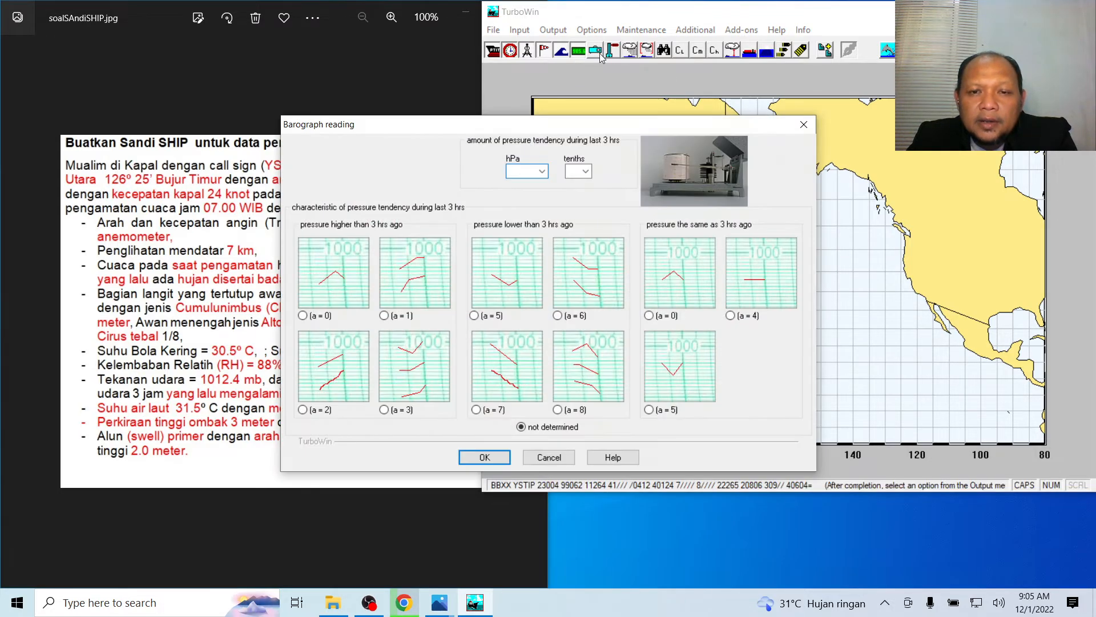
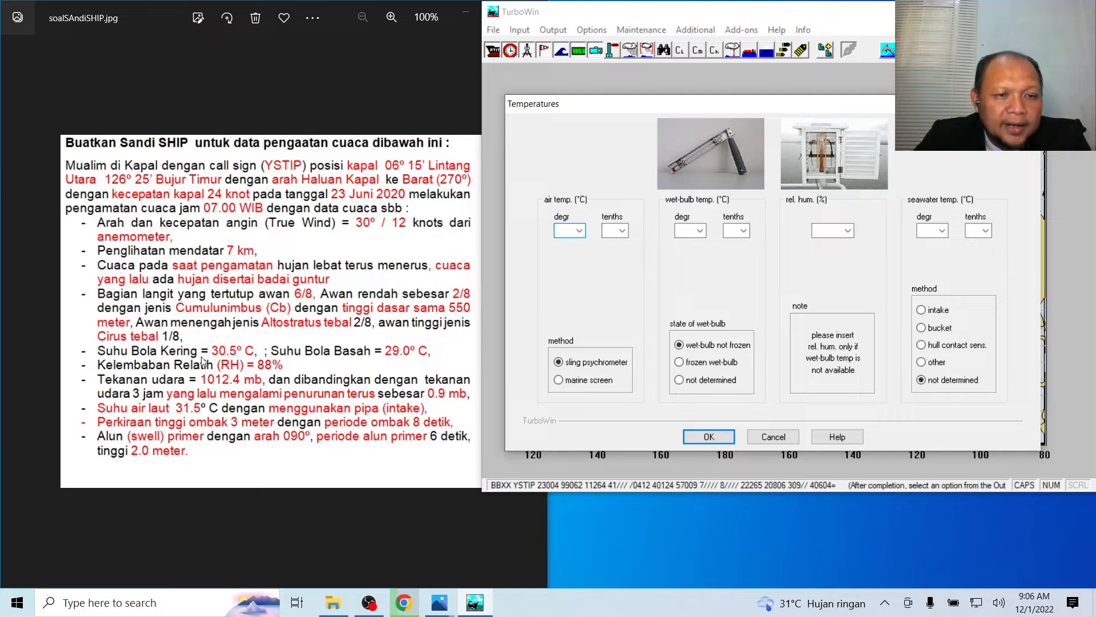
Set the air temperature to 30 degrees and 5 tenths in the temperatures entry
left_click(580, 230)
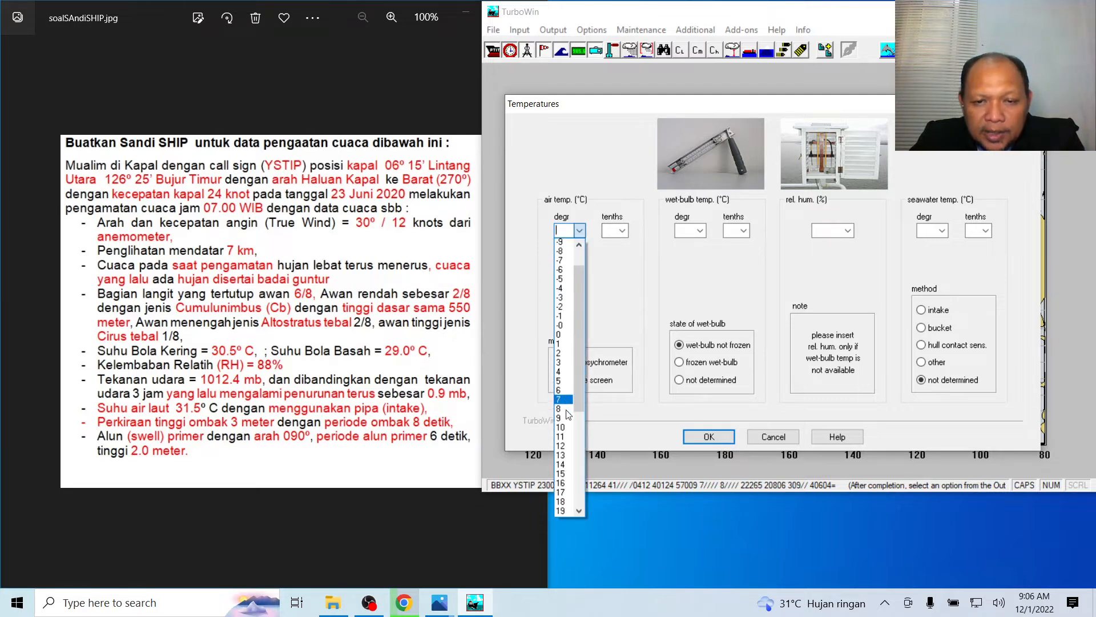
scroll(573, 451, "down", 7)
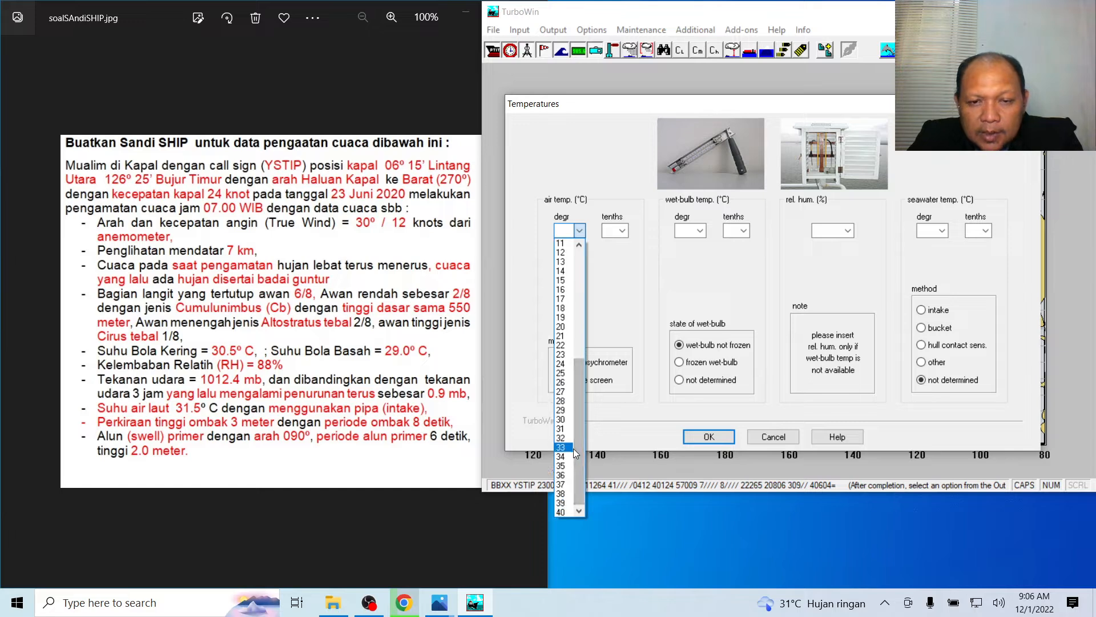
left_click(573, 419)
left_click(621, 231)
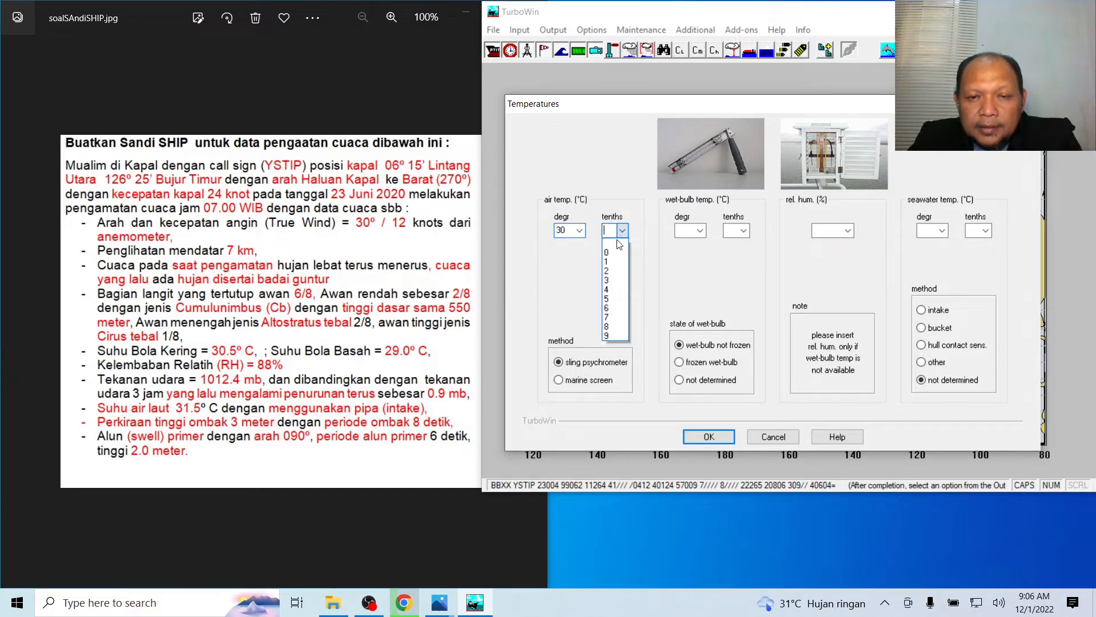
left_click(611, 300)
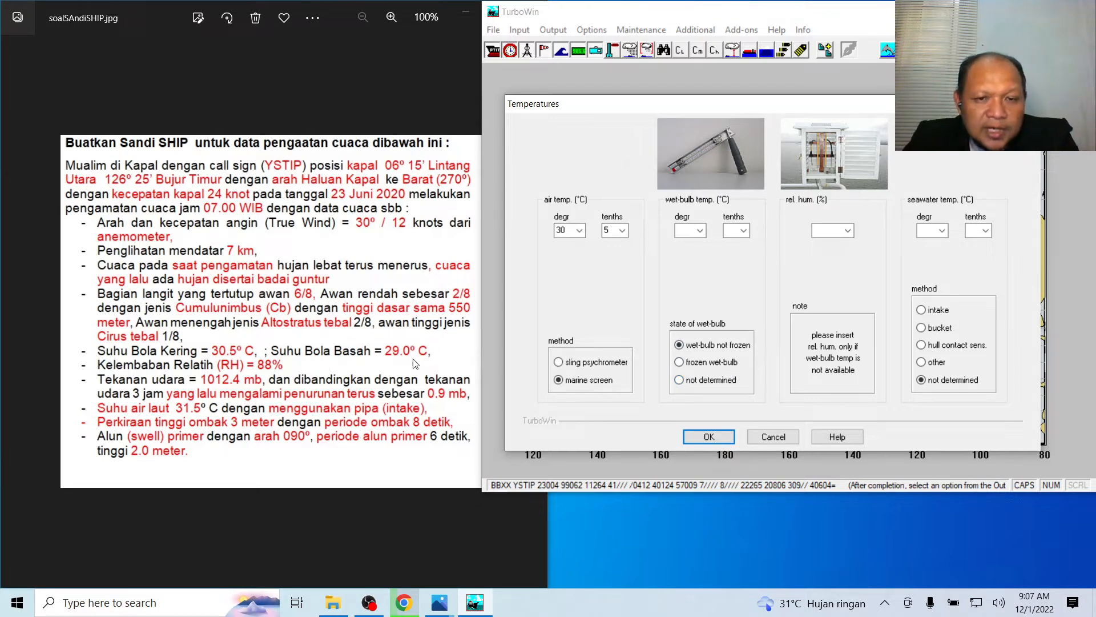
Set the wet-bulb temperature to 29 degrees and 0 tenths
left_click(698, 232)
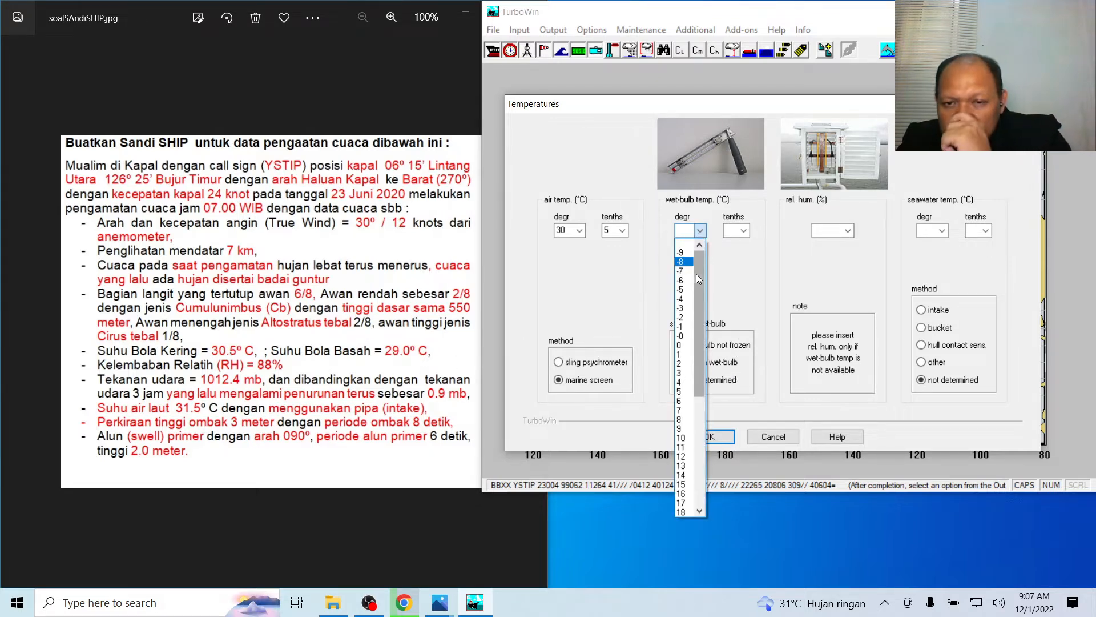
left_click_drag(703, 313, 705, 434)
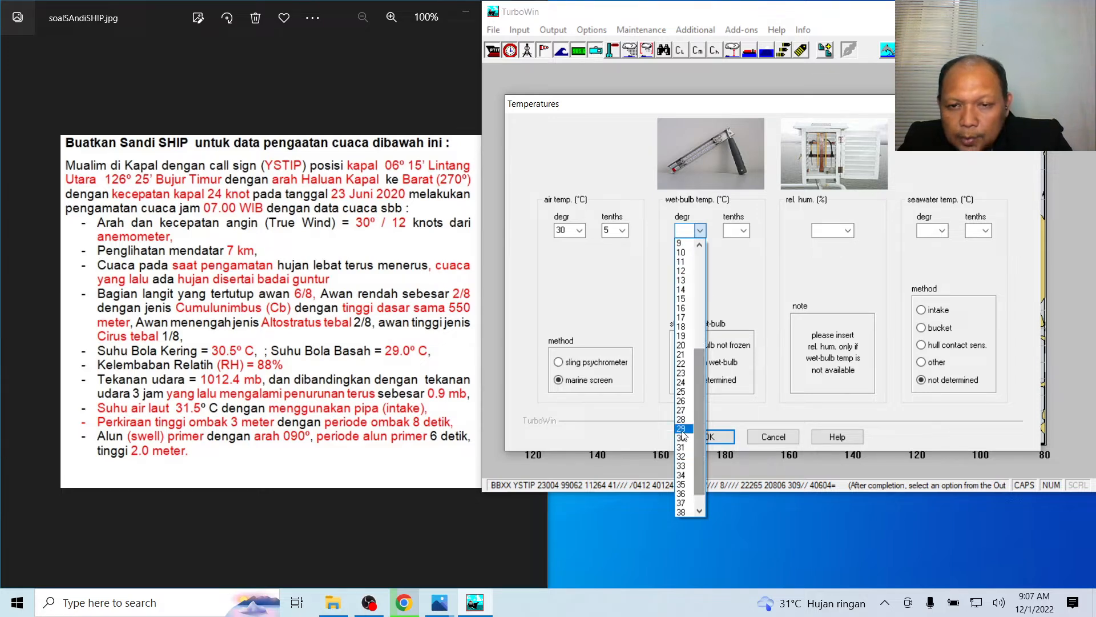
left_click(681, 435)
left_click(743, 231)
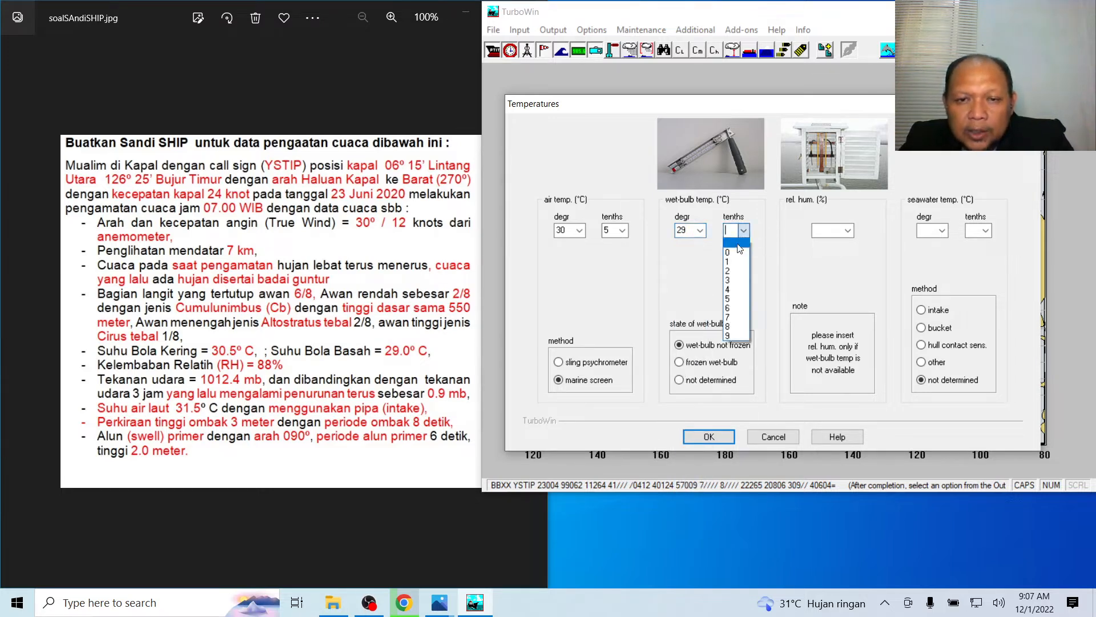
left_click(737, 253)
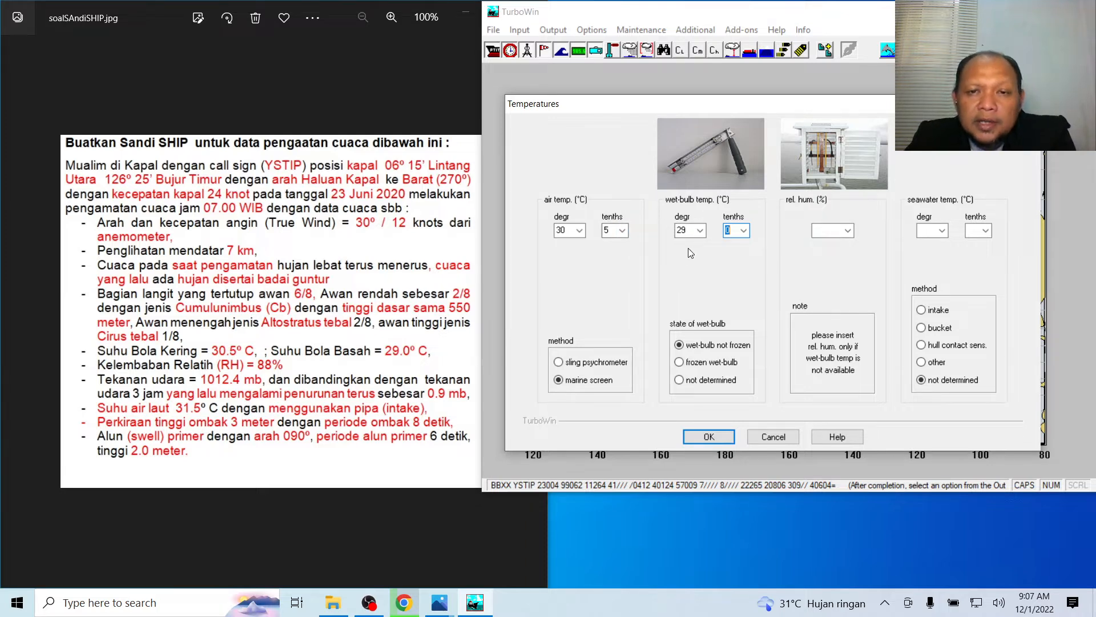
left_click(848, 230)
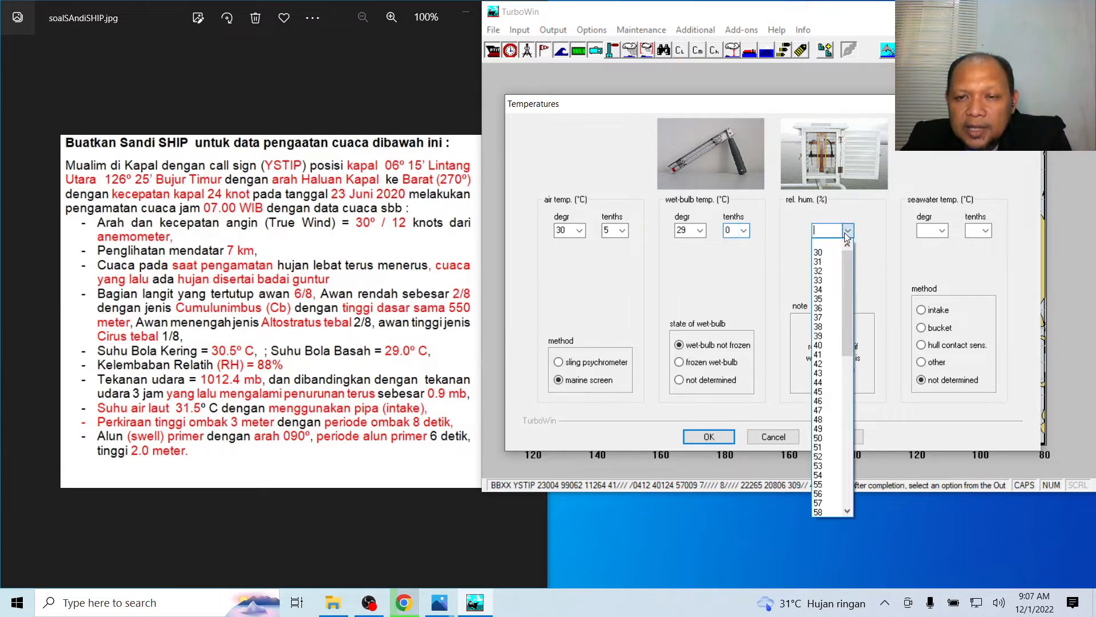
left_click(890, 276)
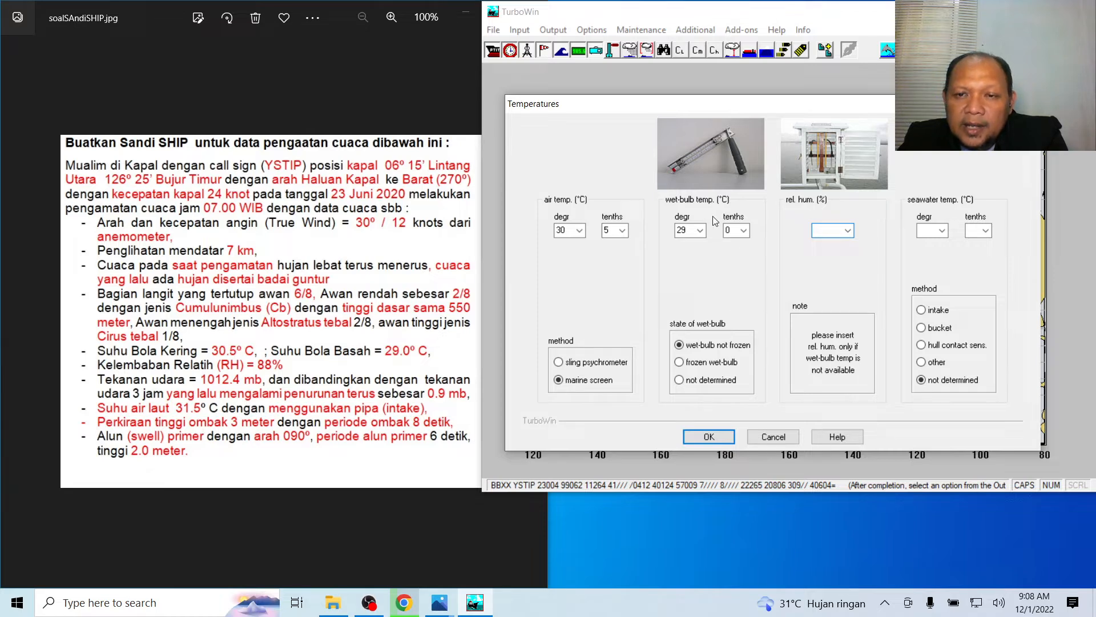
left_click(849, 230)
left_click(866, 217)
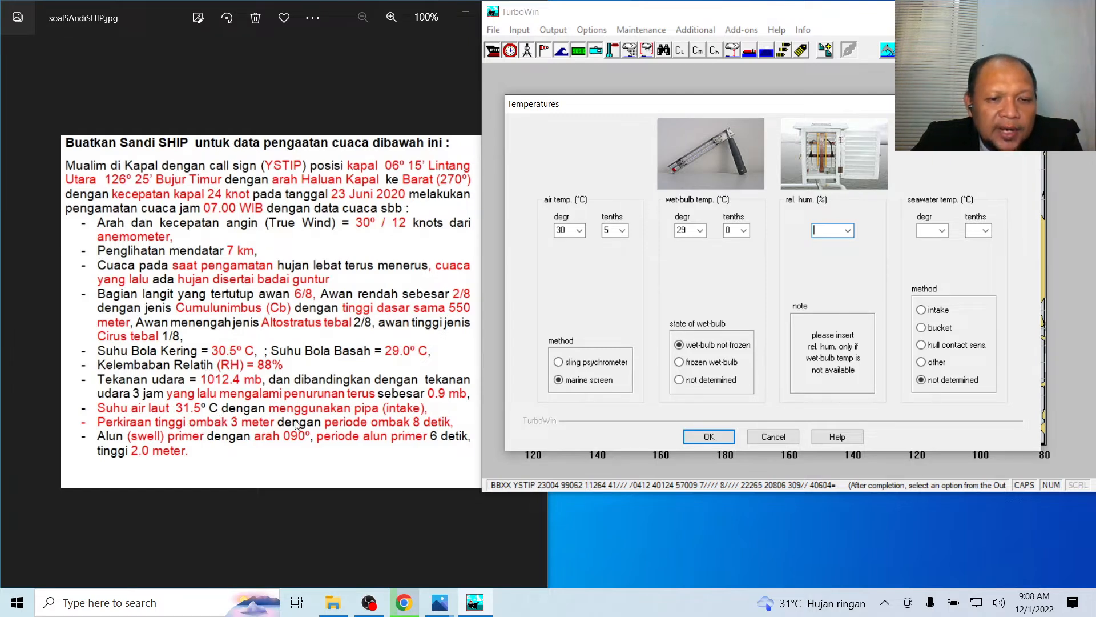
Set the seawater temperature to 31 degrees and 5 tenths with the intake method, and confirm the temperatures entry
left_click(942, 231)
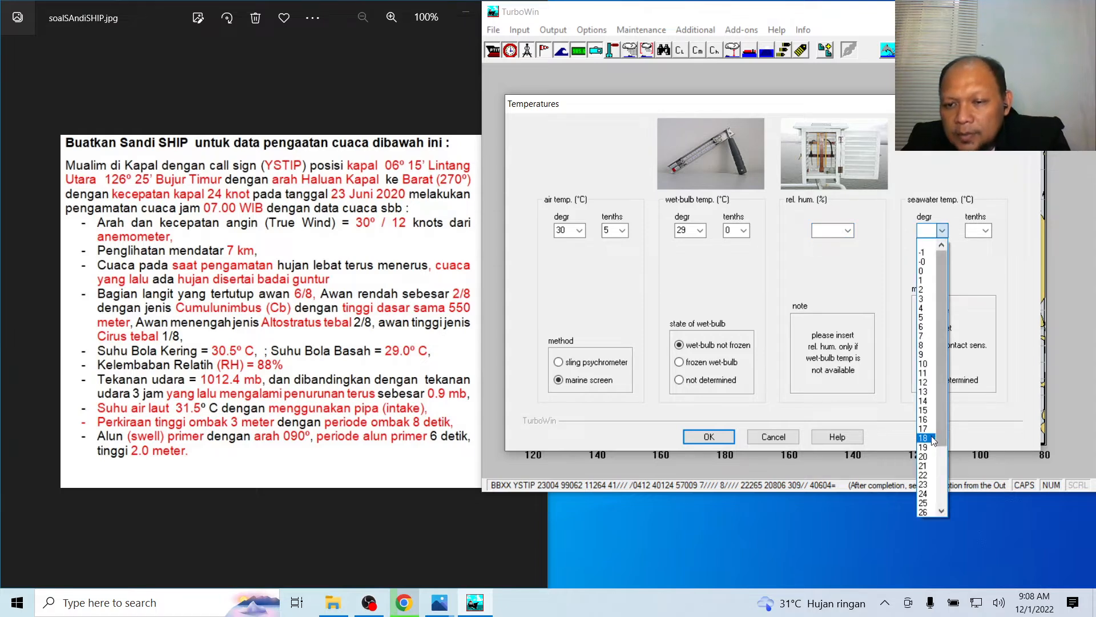
left_click_drag(940, 430, 946, 478)
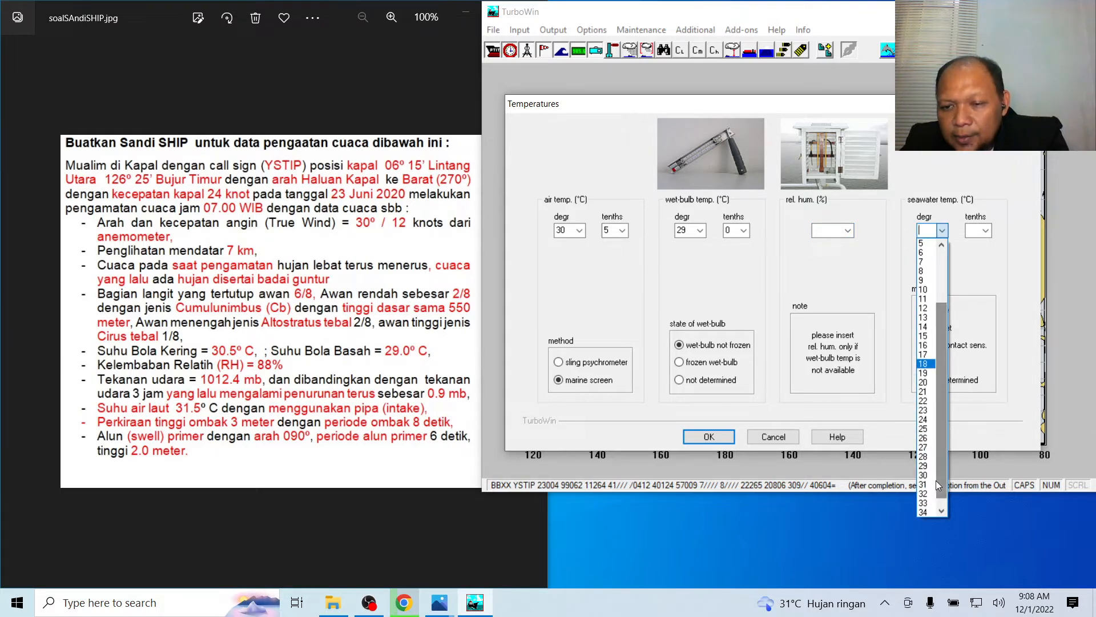
left_click(924, 493)
left_click(985, 231)
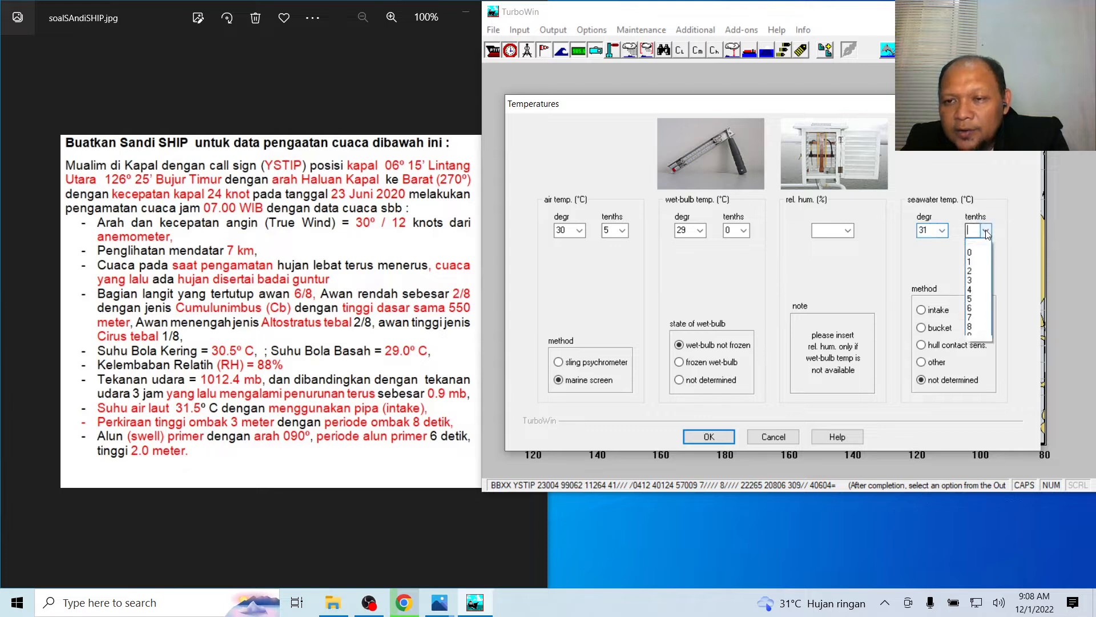
left_click(989, 292)
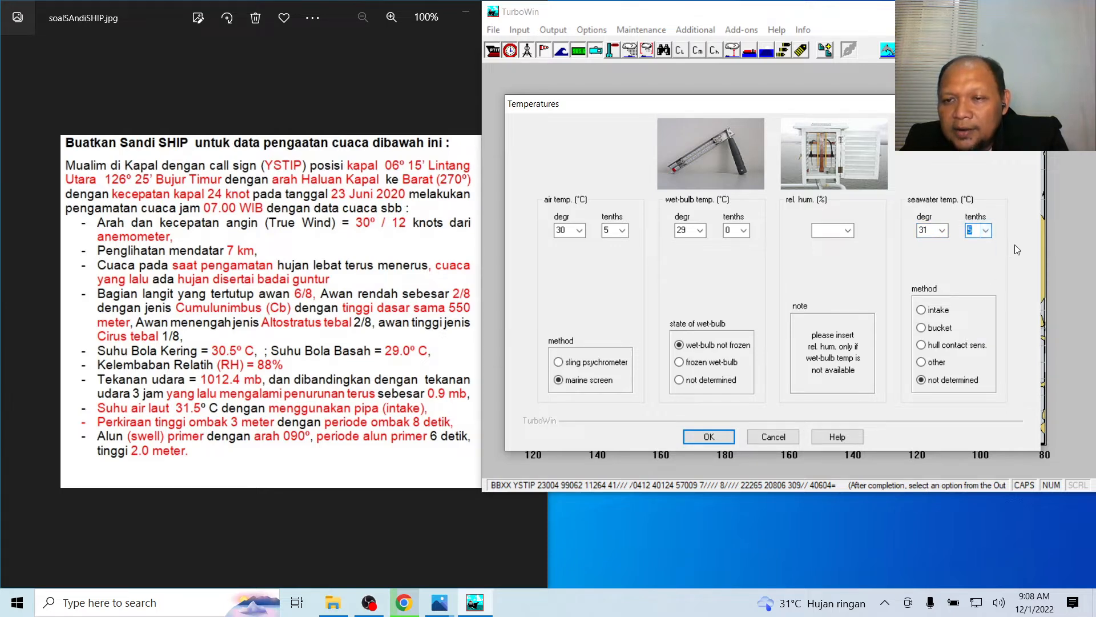
left_click(947, 312)
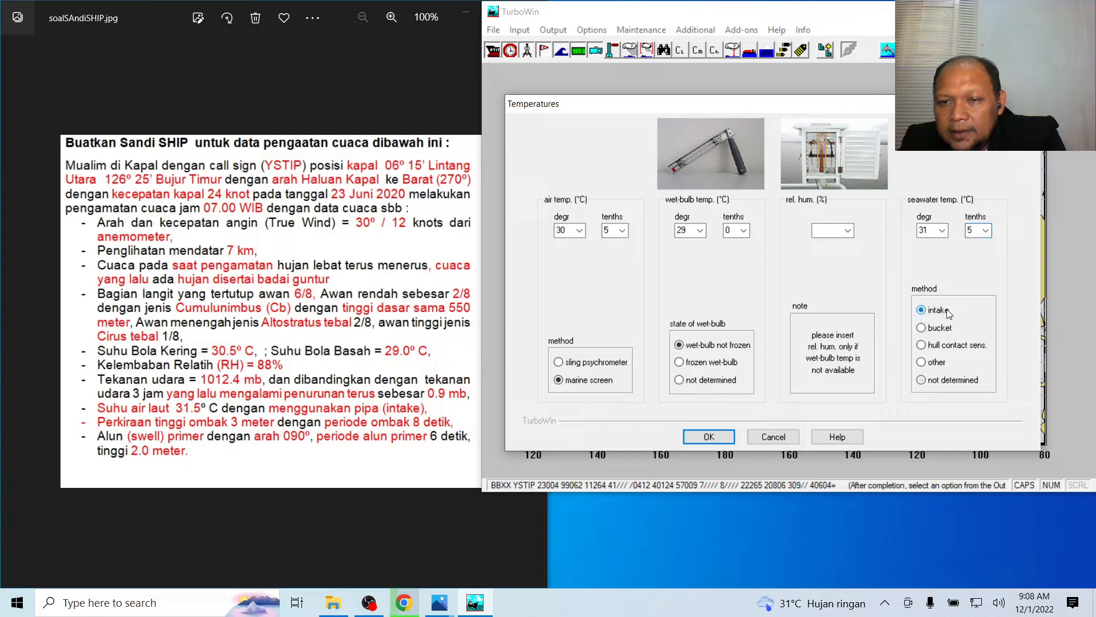
left_click(718, 440)
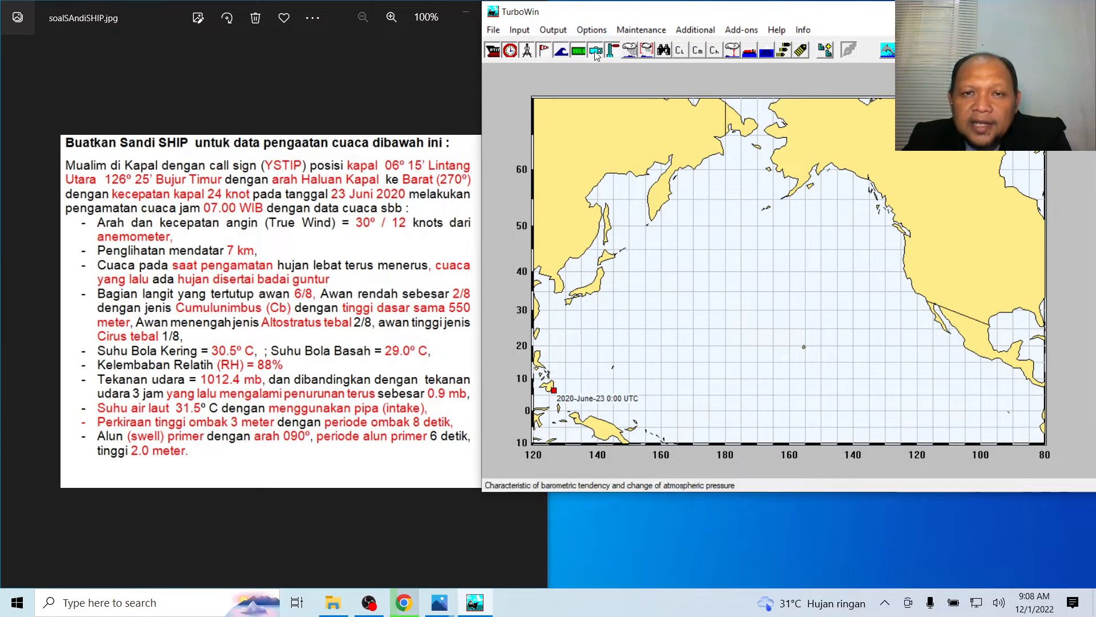
Reopen the temperatures entry, set the relative humidity to 88 percent and confirm it
left_click(614, 50)
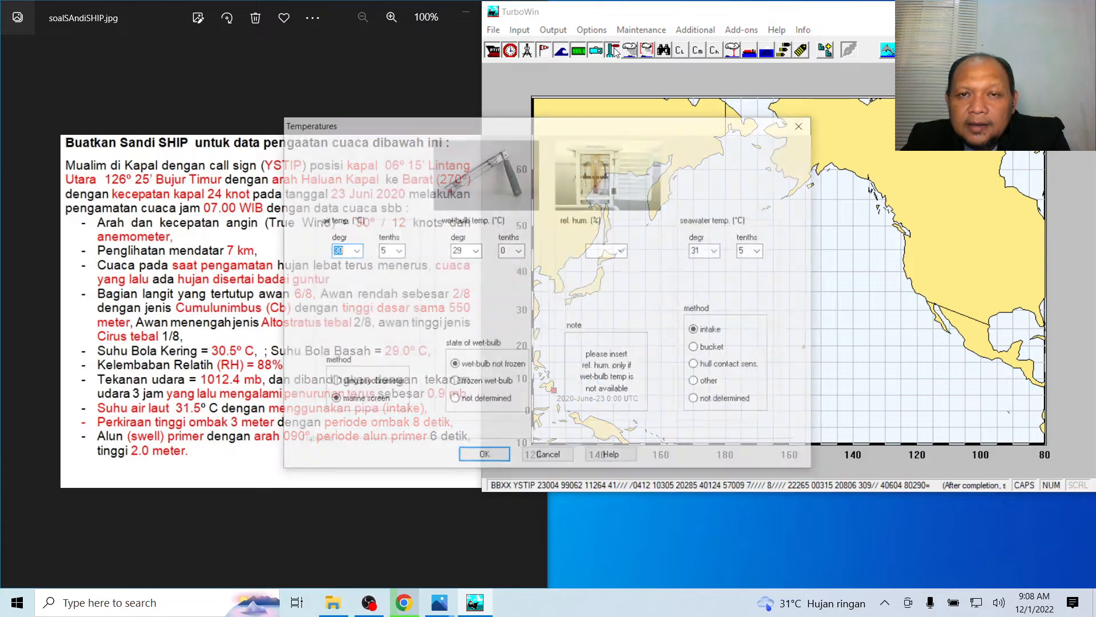
left_click_drag(626, 127, 853, 95)
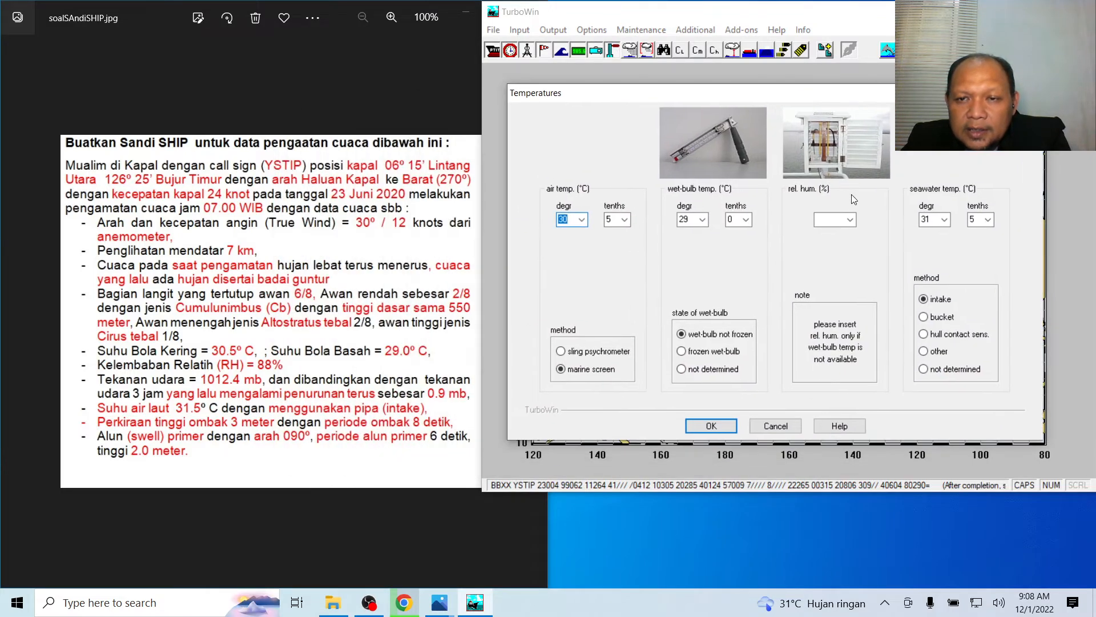
left_click(850, 222)
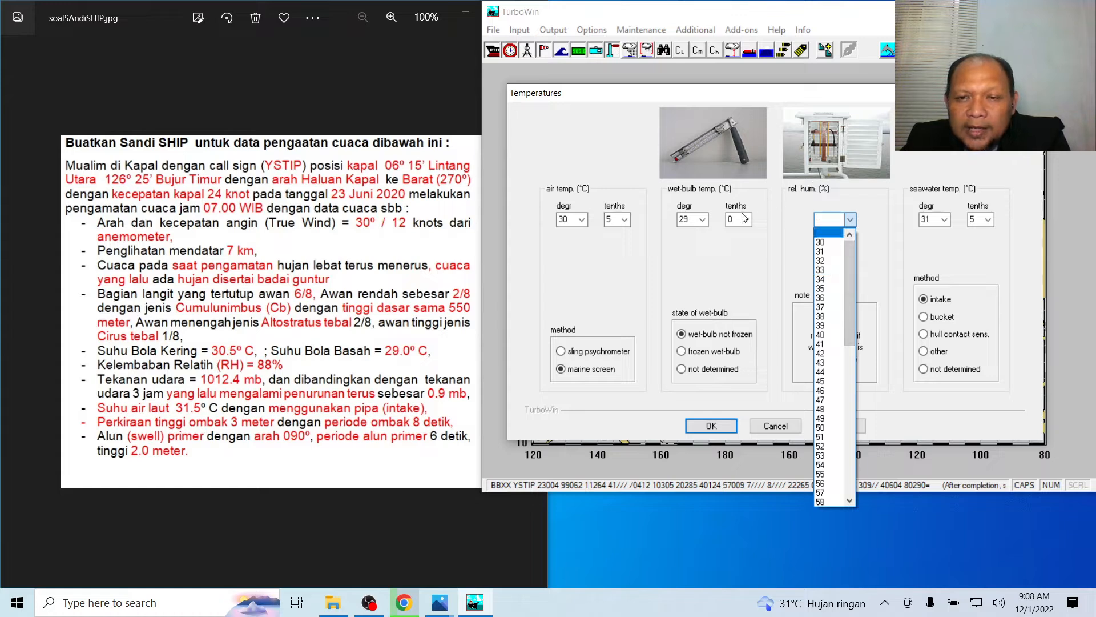
left_click_drag(848, 255, 838, 427)
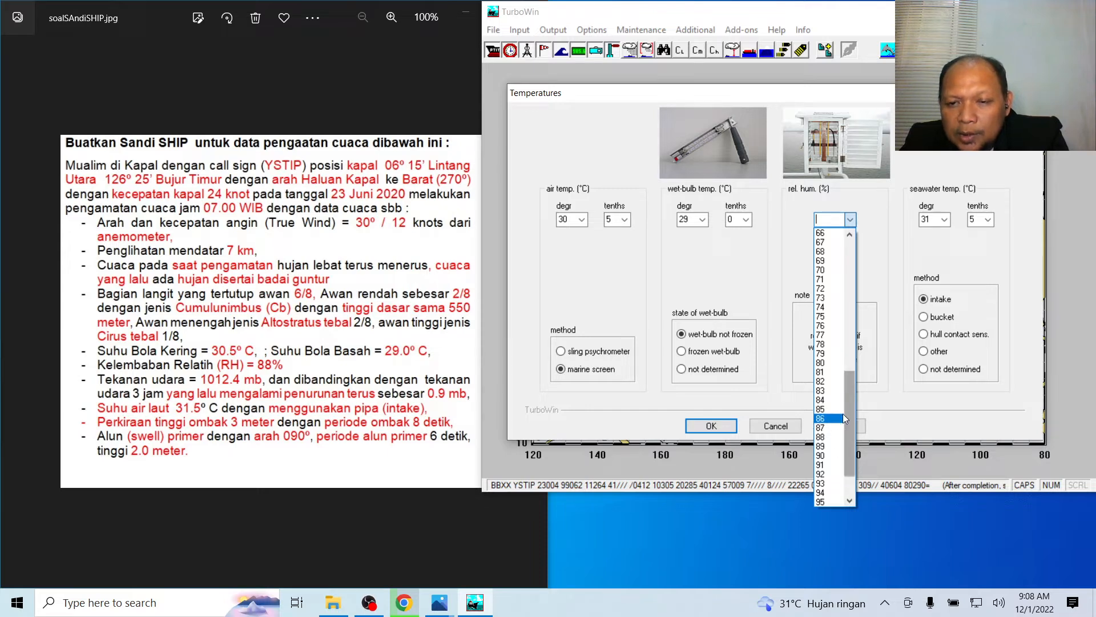
left_click(827, 436)
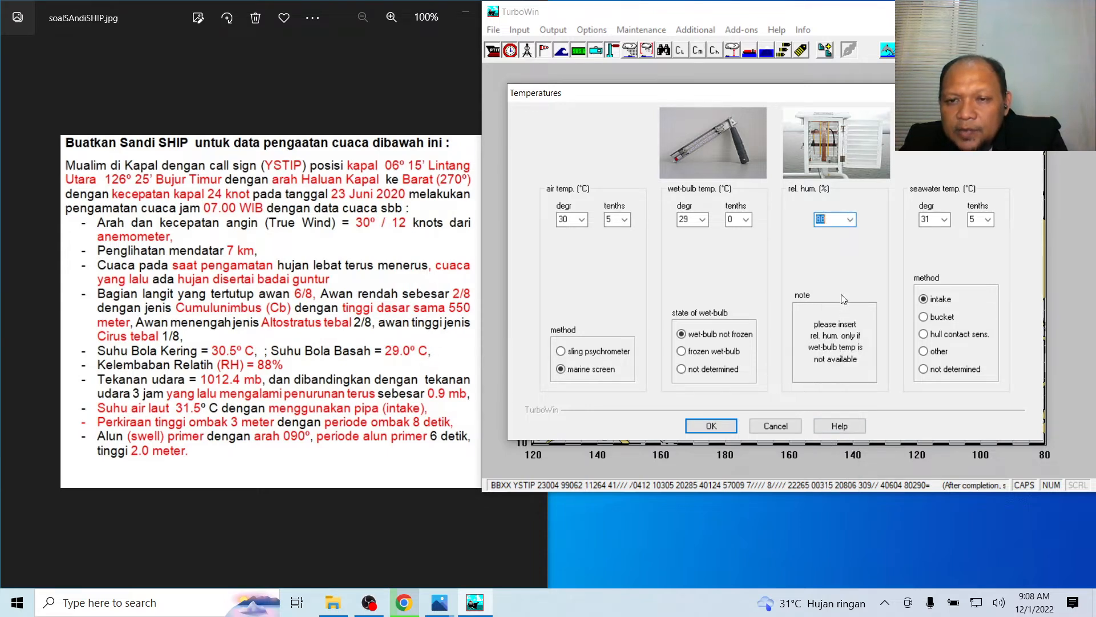
left_click(711, 426)
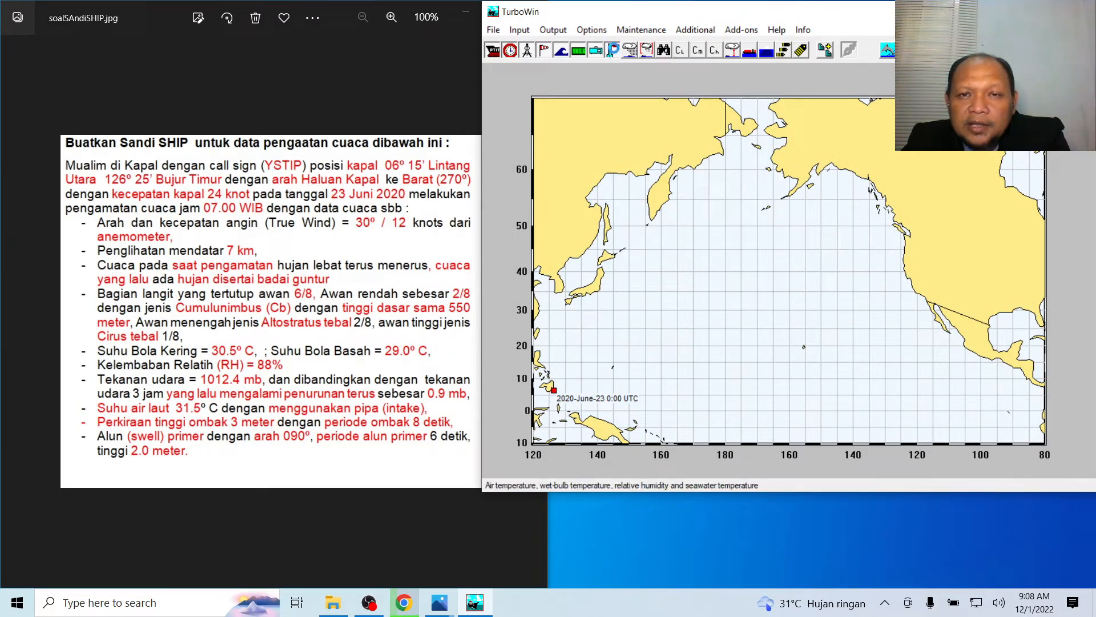
Set the seawater temperature degrees to 13 in the temperatures entry and confirm it
left_click(610, 52)
left_click_drag(676, 124, 914, 97)
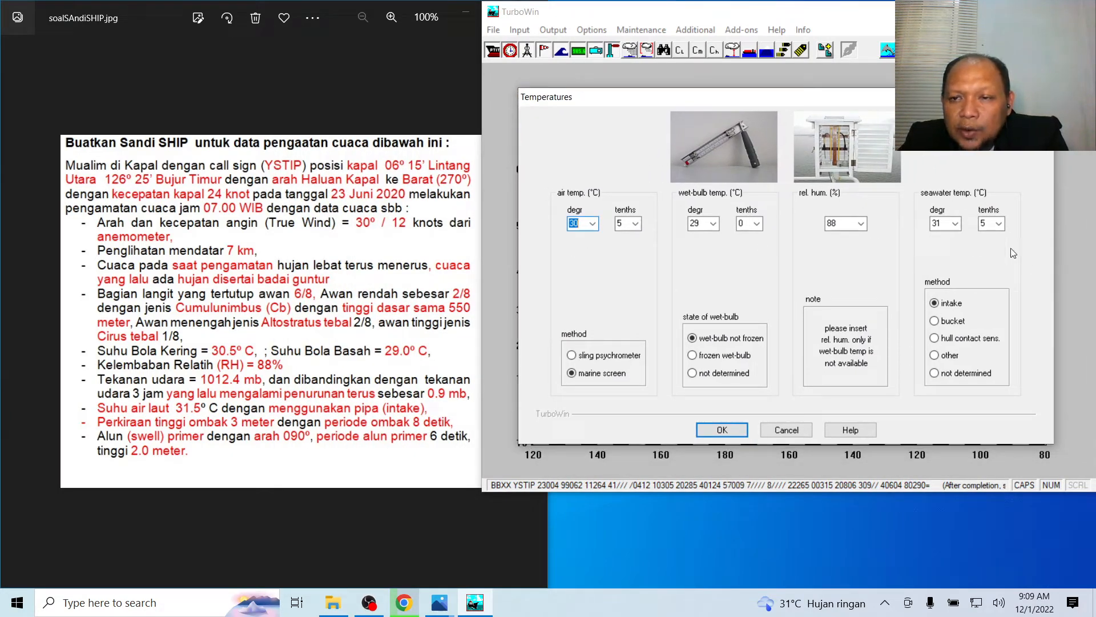
left_click(956, 223)
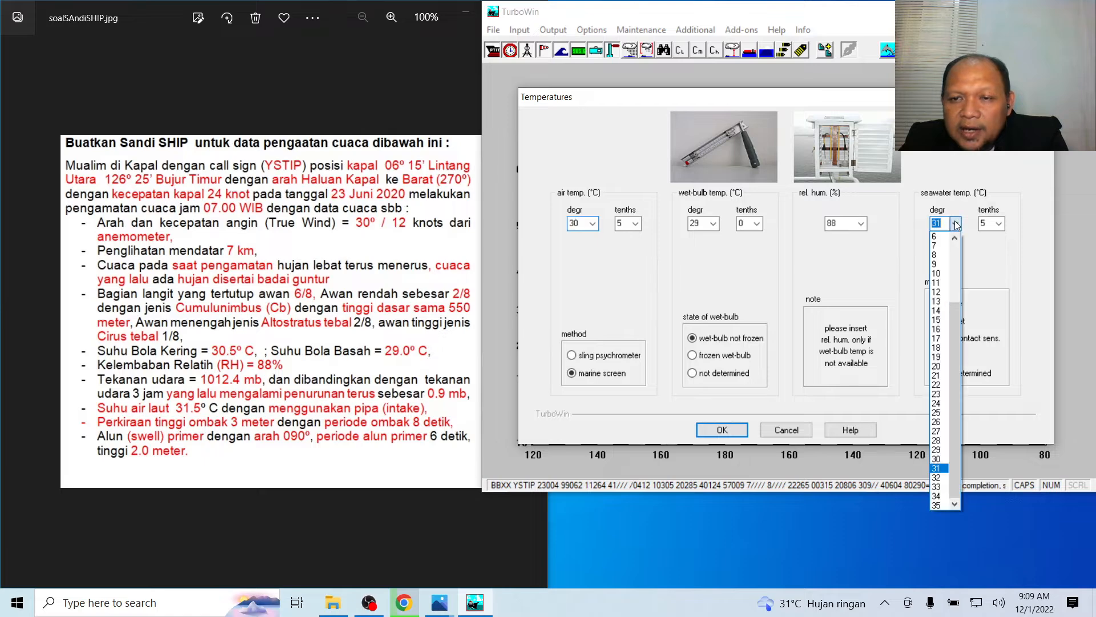
left_click(937, 300)
left_click(722, 429)
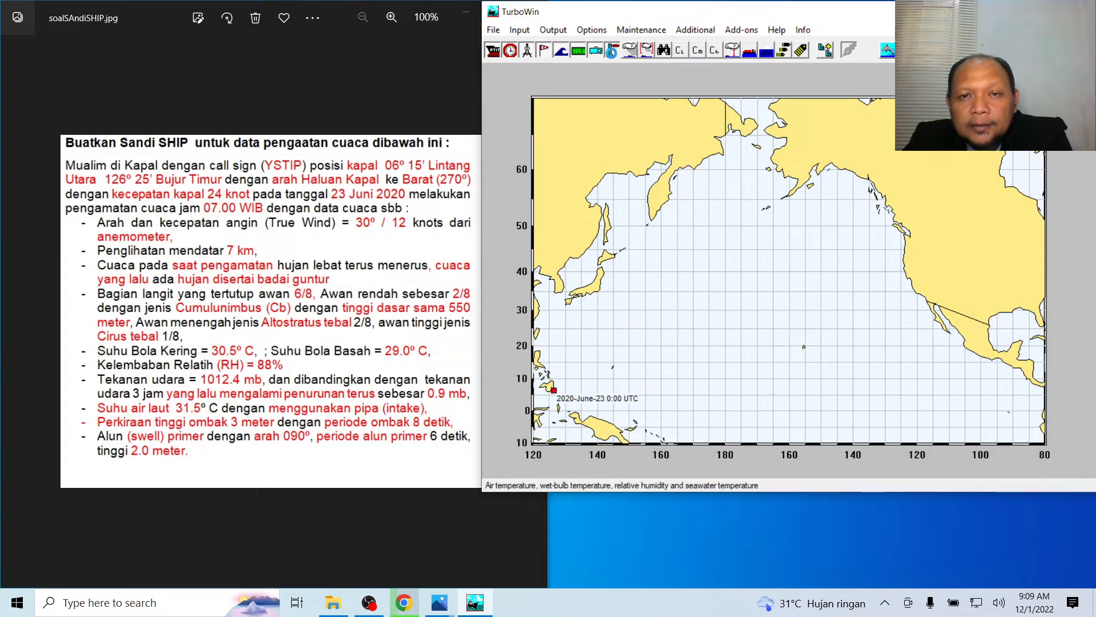
Set the seawater temperature degrees to 30 in the temperatures entry and confirm it
left_click(613, 50)
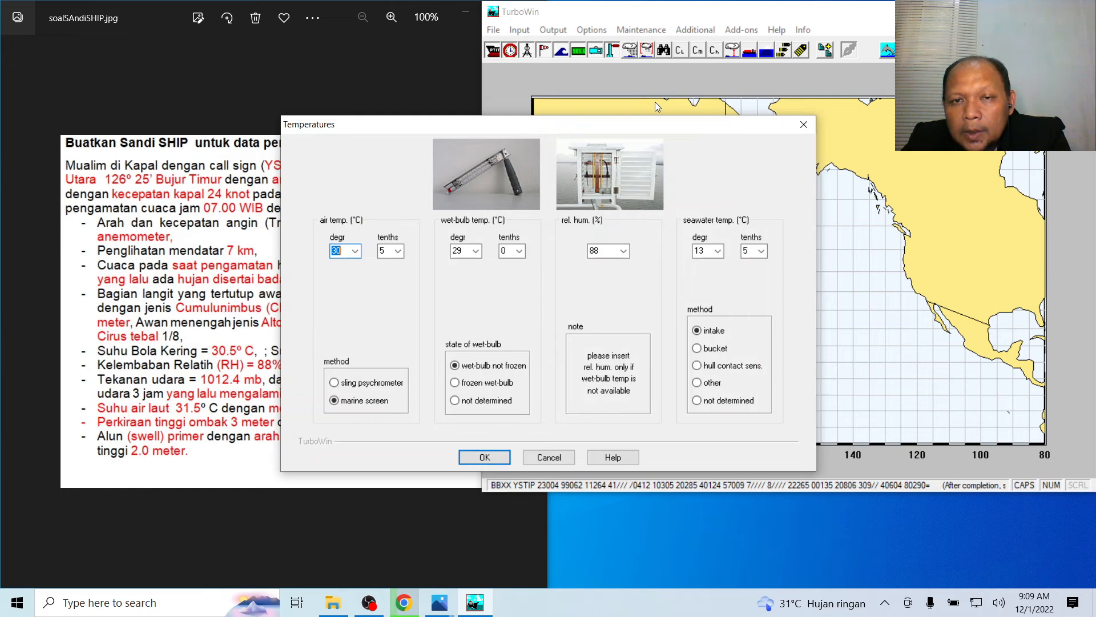
left_click(718, 251)
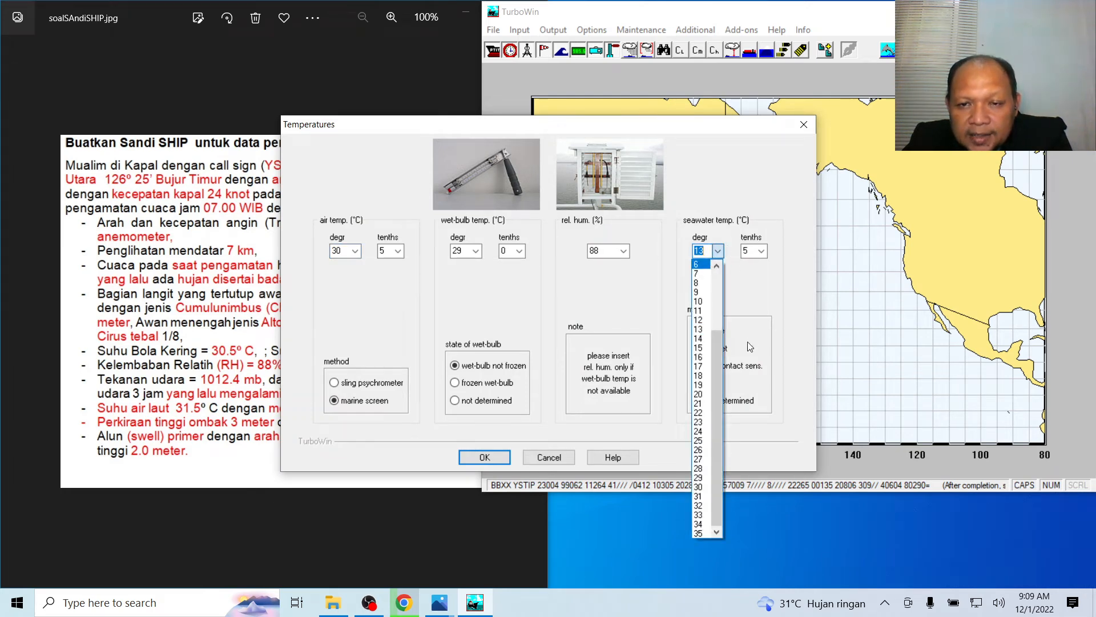
left_click_drag(713, 358, 716, 272)
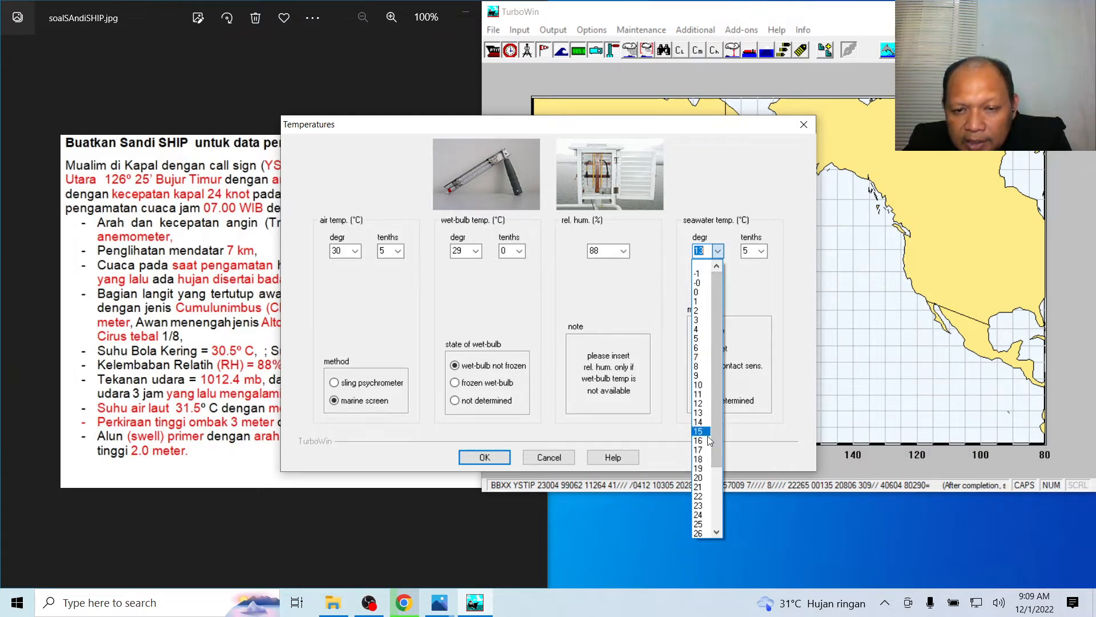
scroll(708, 476, "down", 3)
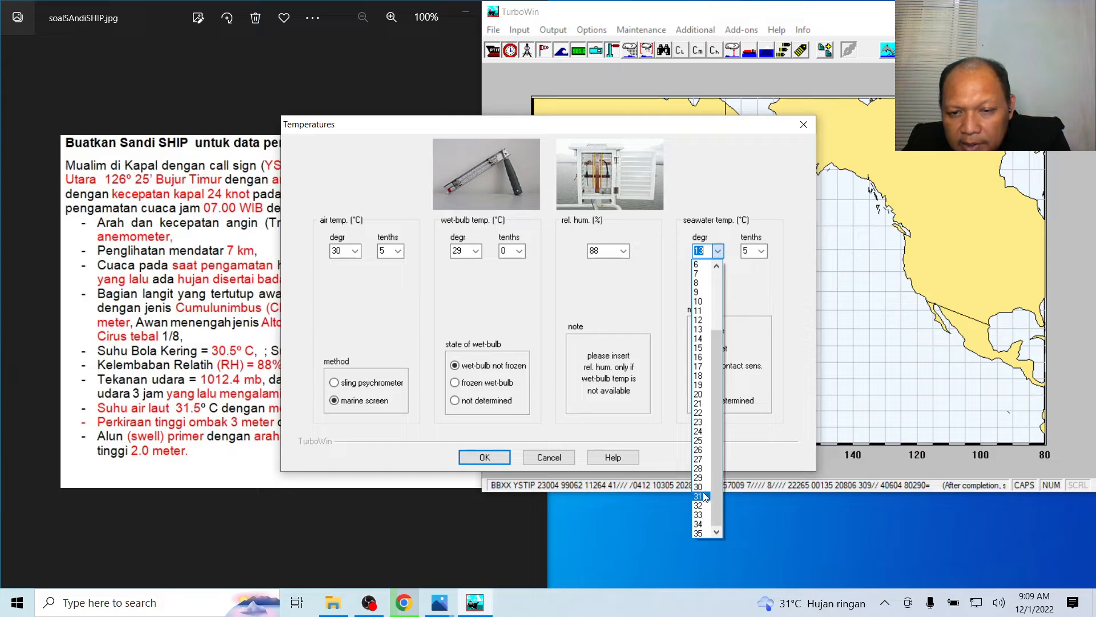
left_click(705, 487)
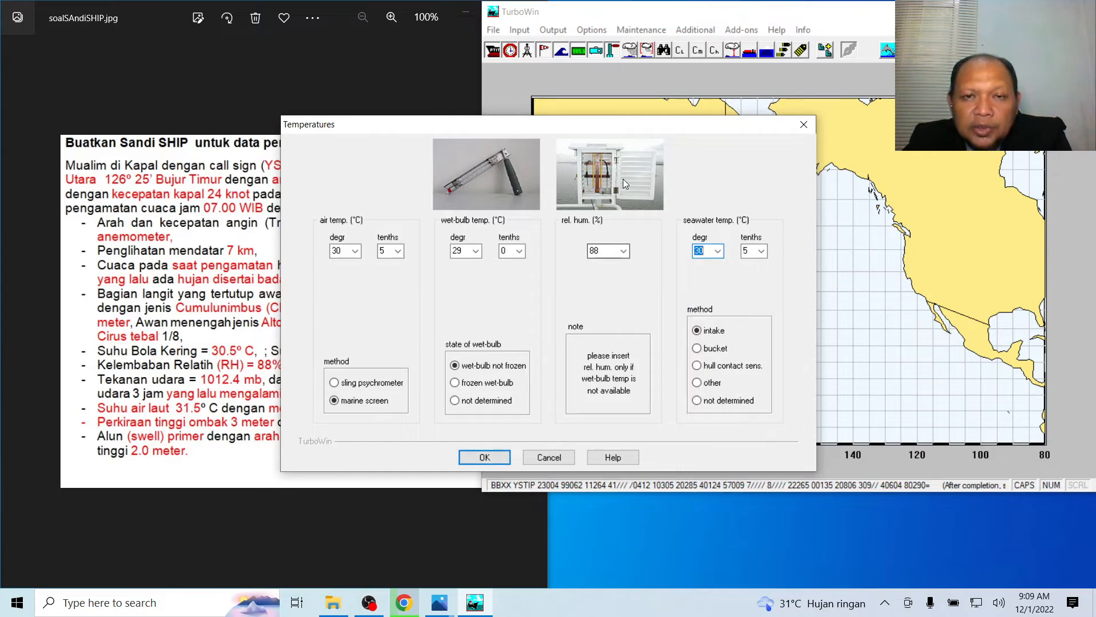
left_click_drag(634, 124, 918, 121)
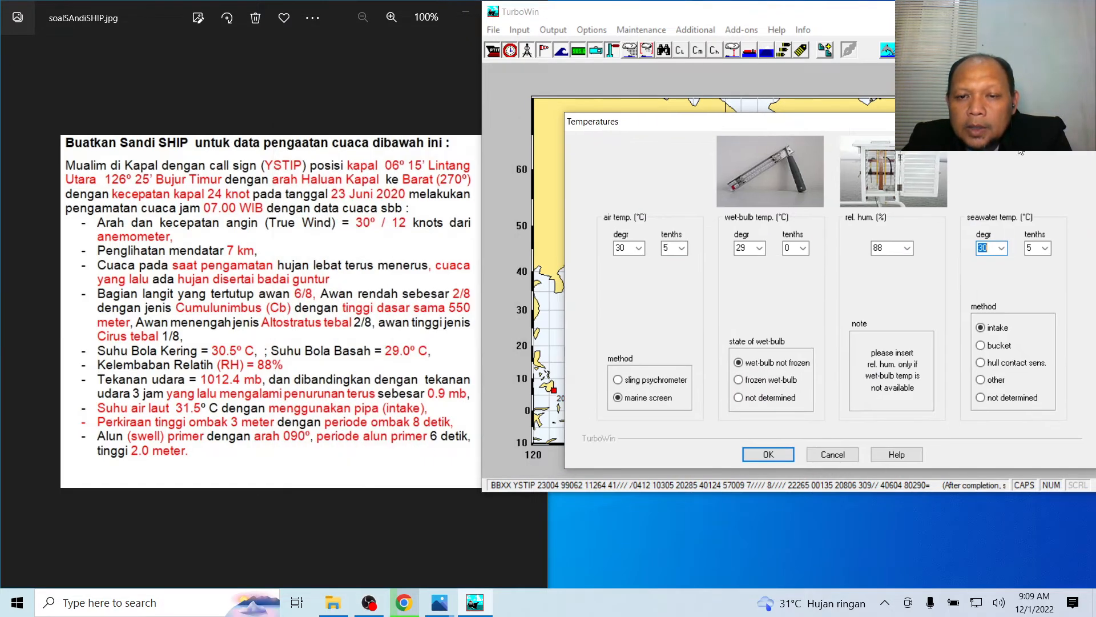
left_click(769, 455)
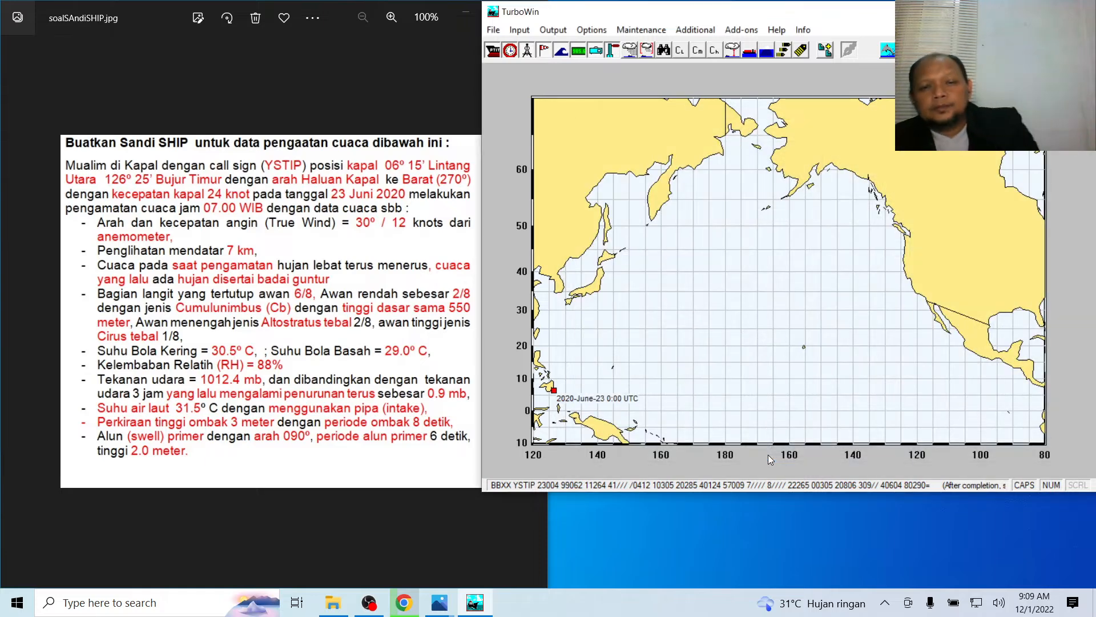
Open the present weather entry and place its dialog clear of the exercise text
left_click(530, 31)
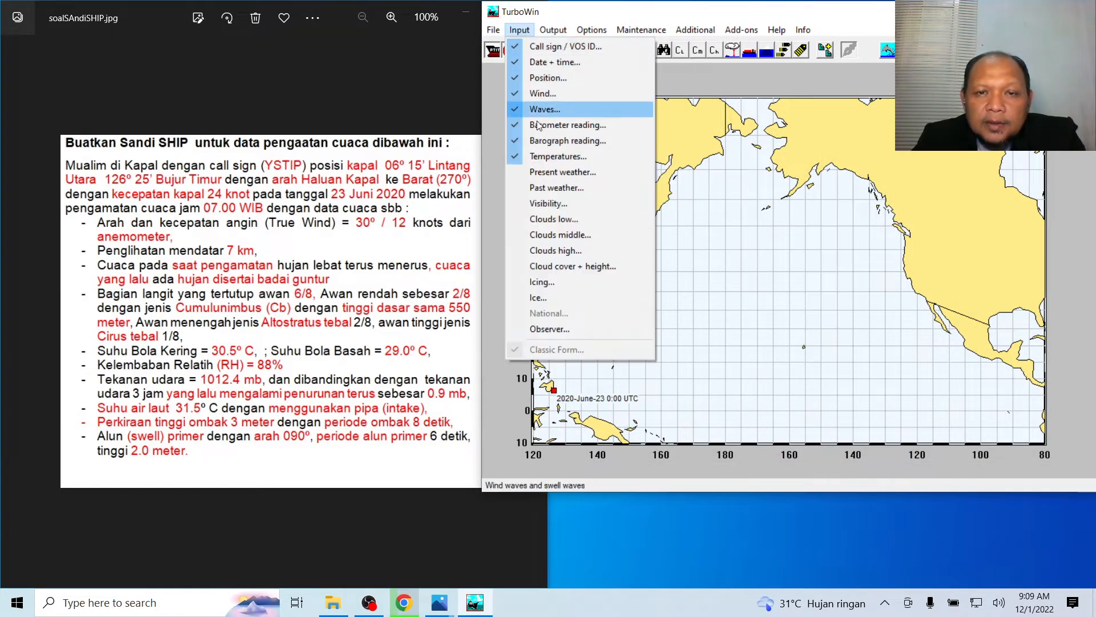
left_click(558, 173)
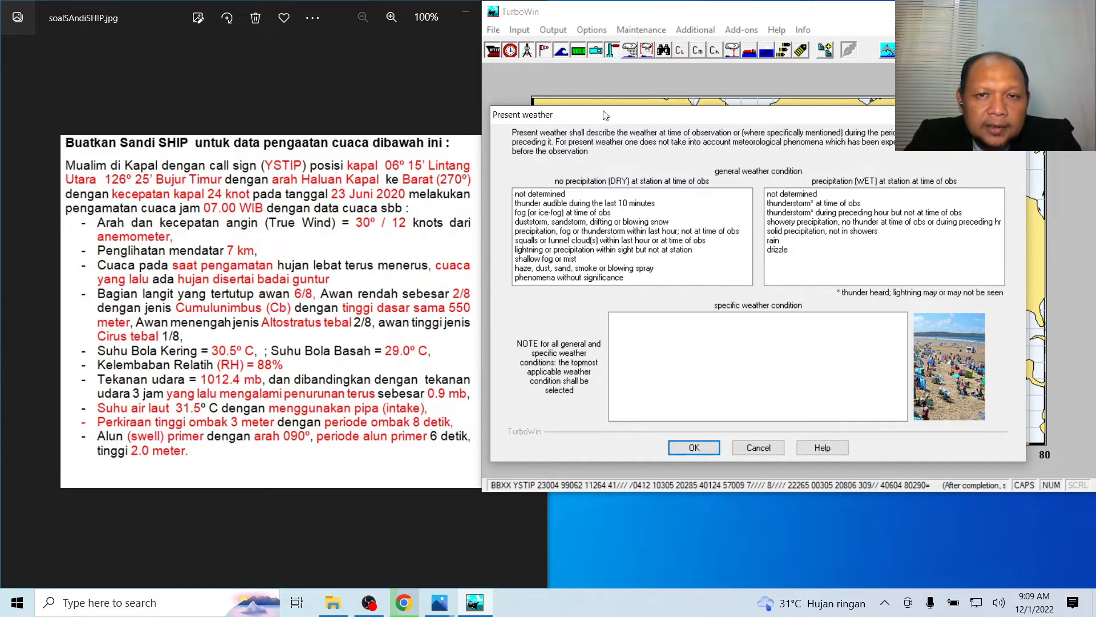
left_click_drag(606, 117, 666, 254)
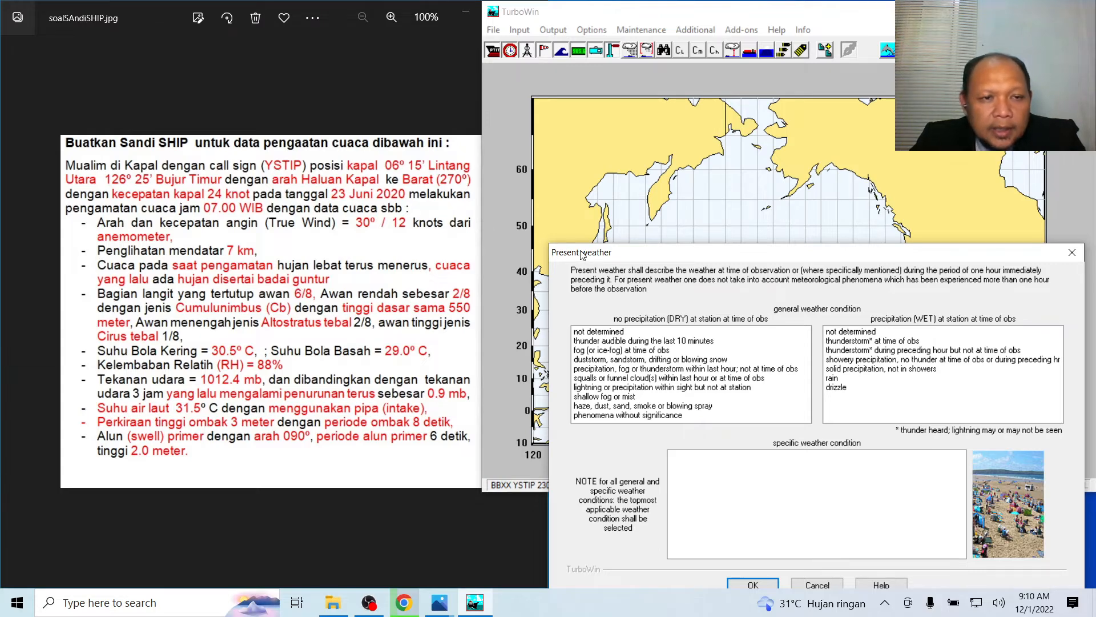
Try the dry conditions "not determined" and "phenomena without significance" and the wet condition "not determined" for the present weather
left_click(602, 319)
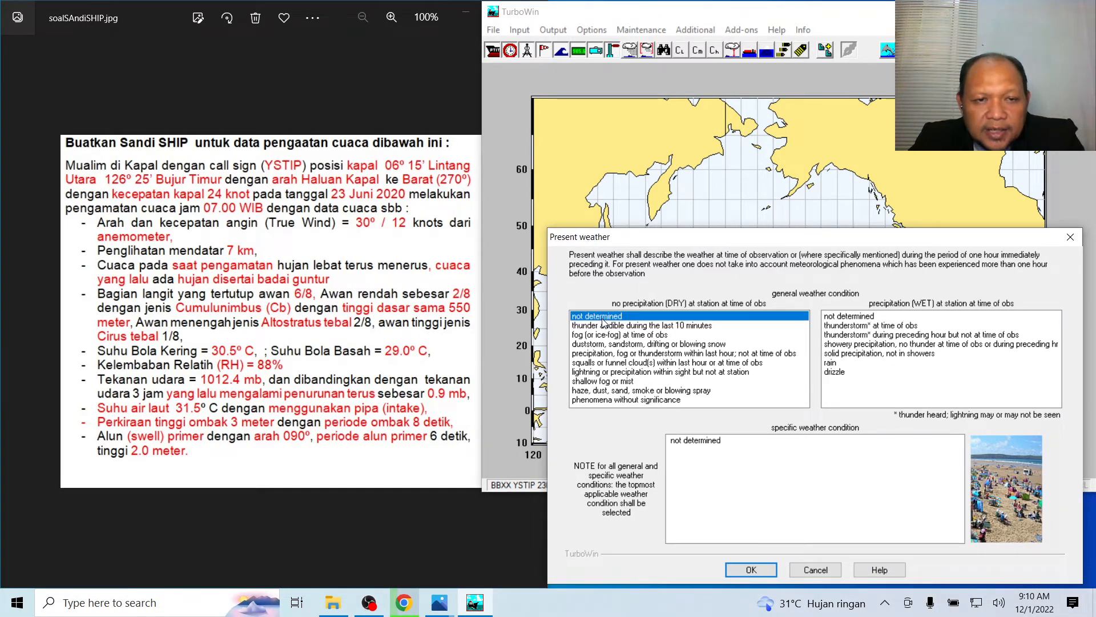
left_click(638, 401)
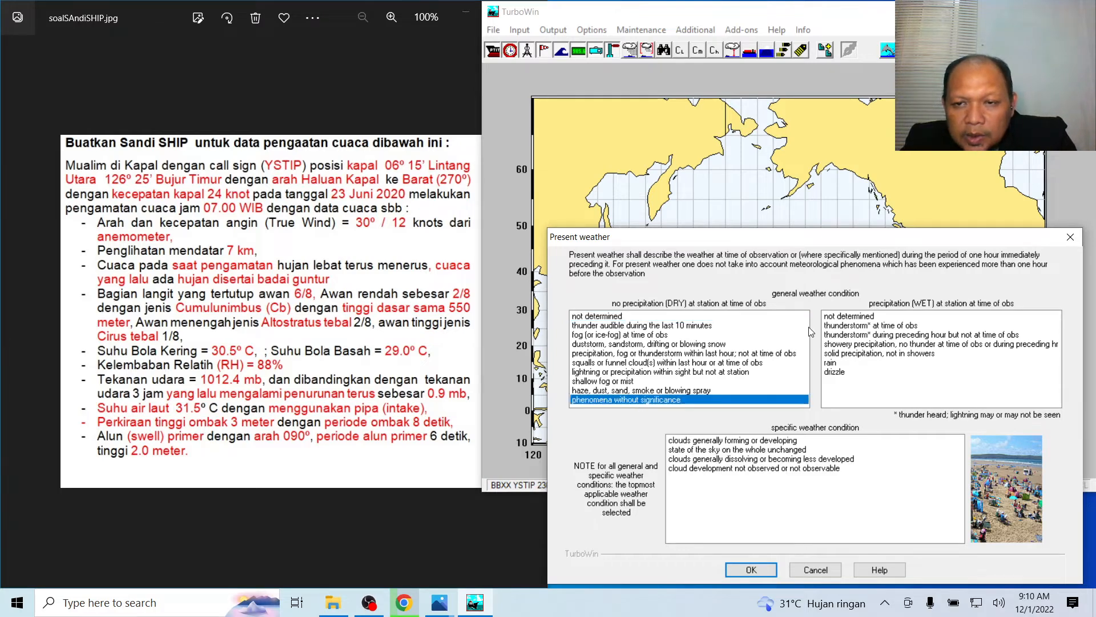
left_click(862, 317)
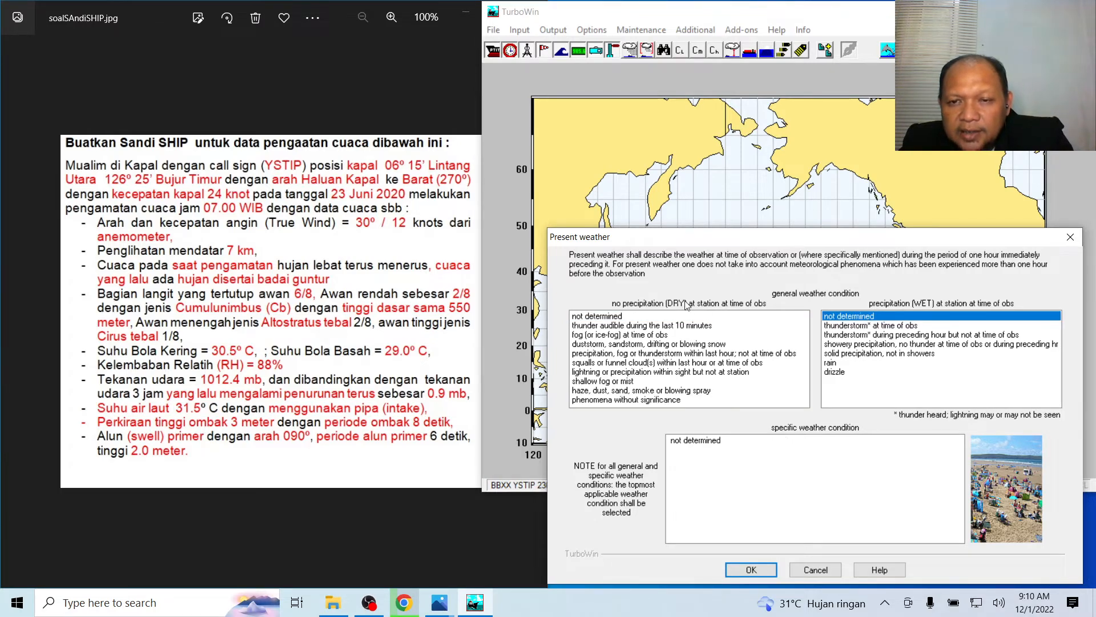
Record the present weather as rain with the specific condition "heavy rain, not freezing, continous" and confirm it
left_click(851, 365)
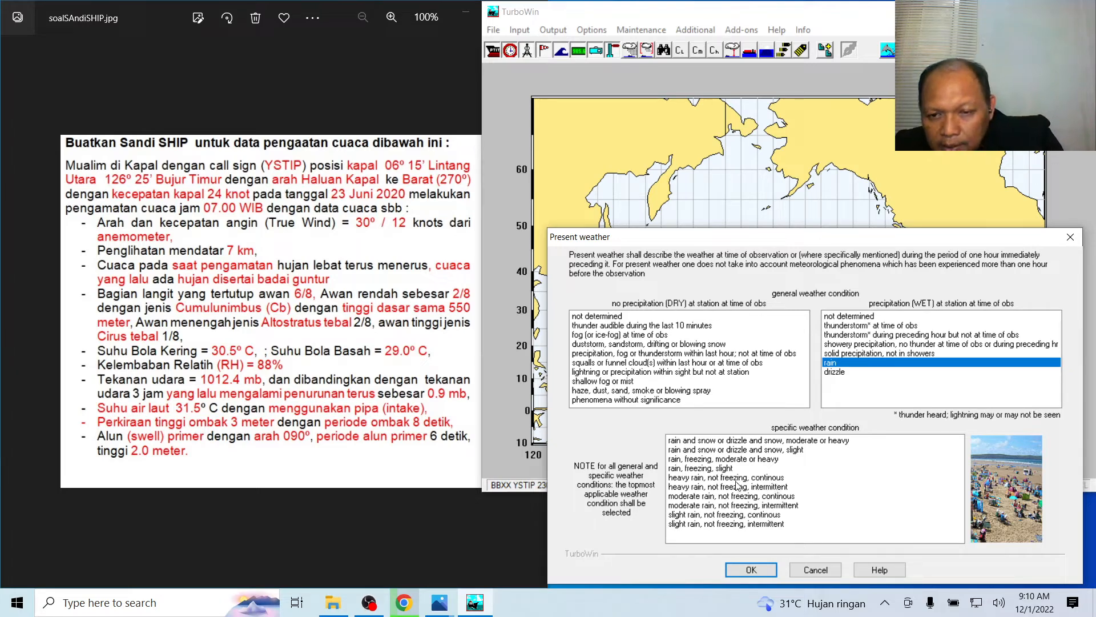
left_click(767, 479)
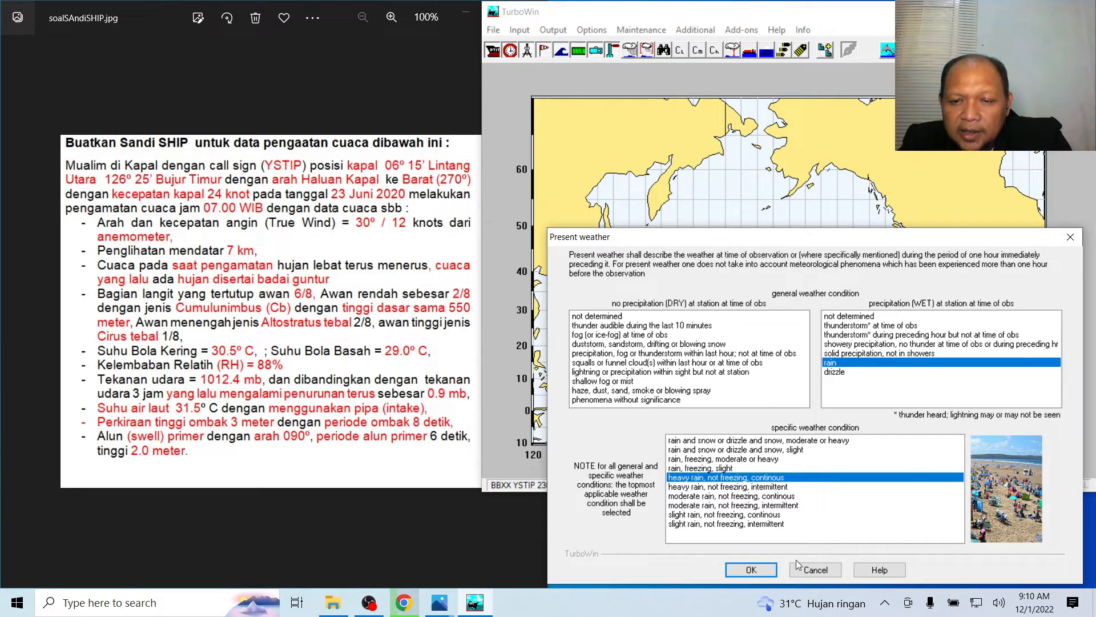
left_click(771, 572)
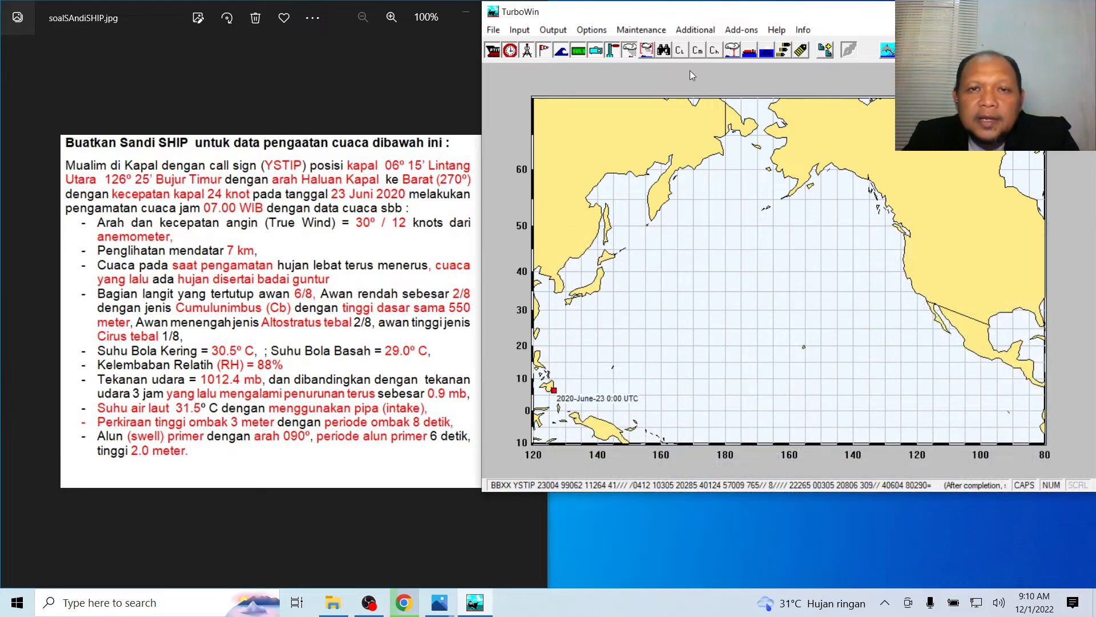
Record the past weather as rain and thunderstorm(s), with or without precipitation, and confirm the entry
left_click(519, 30)
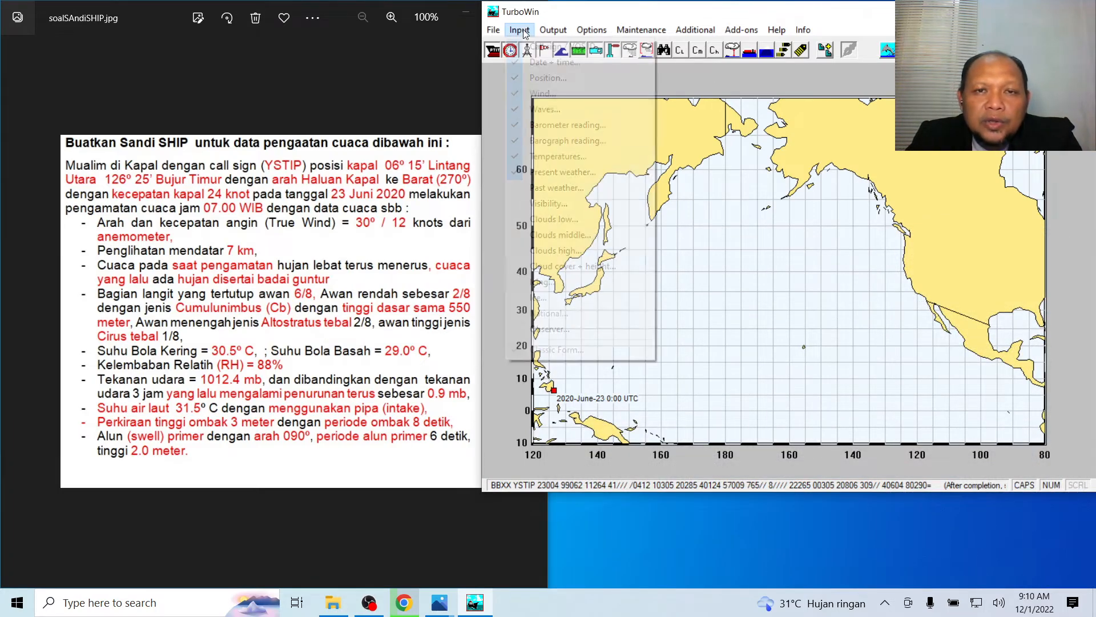
left_click(585, 187)
left_click_drag(556, 184, 802, 235)
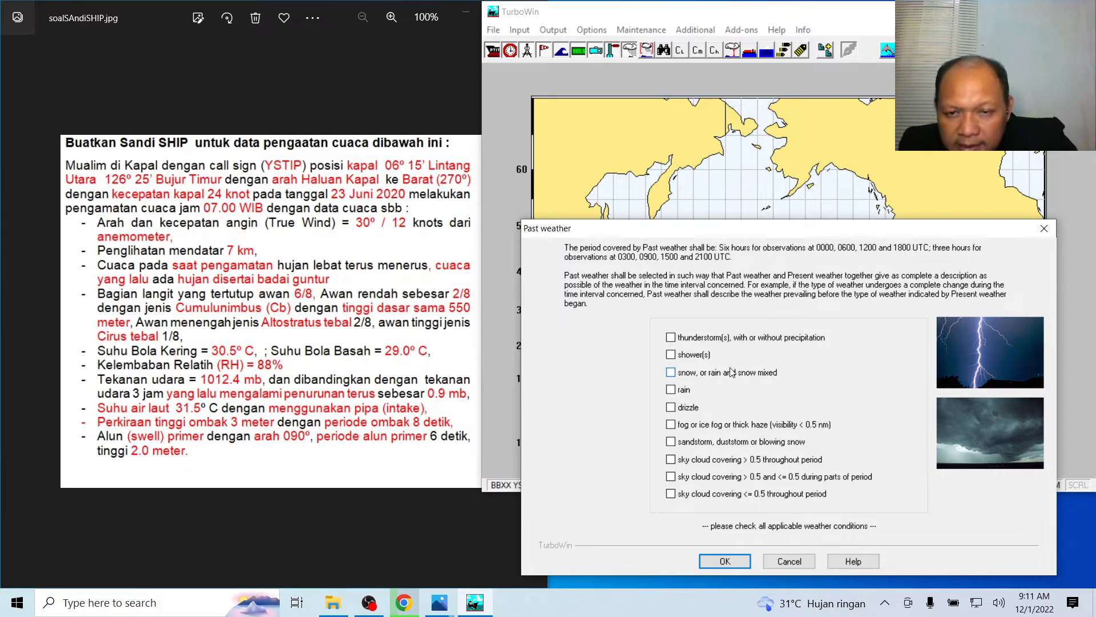
left_click(670, 391)
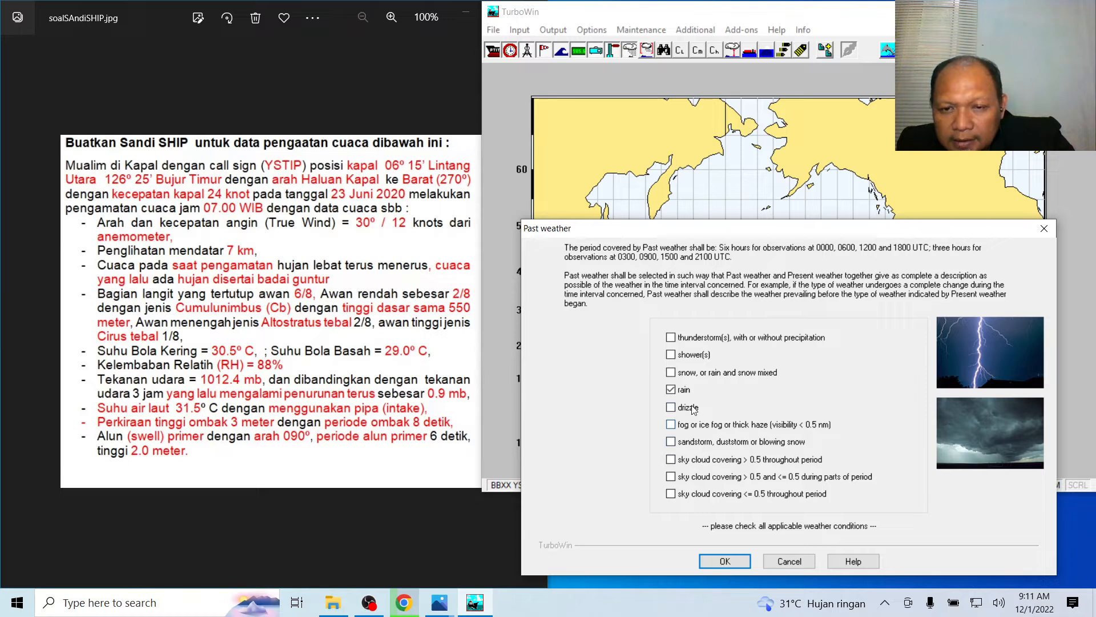
left_click(672, 338)
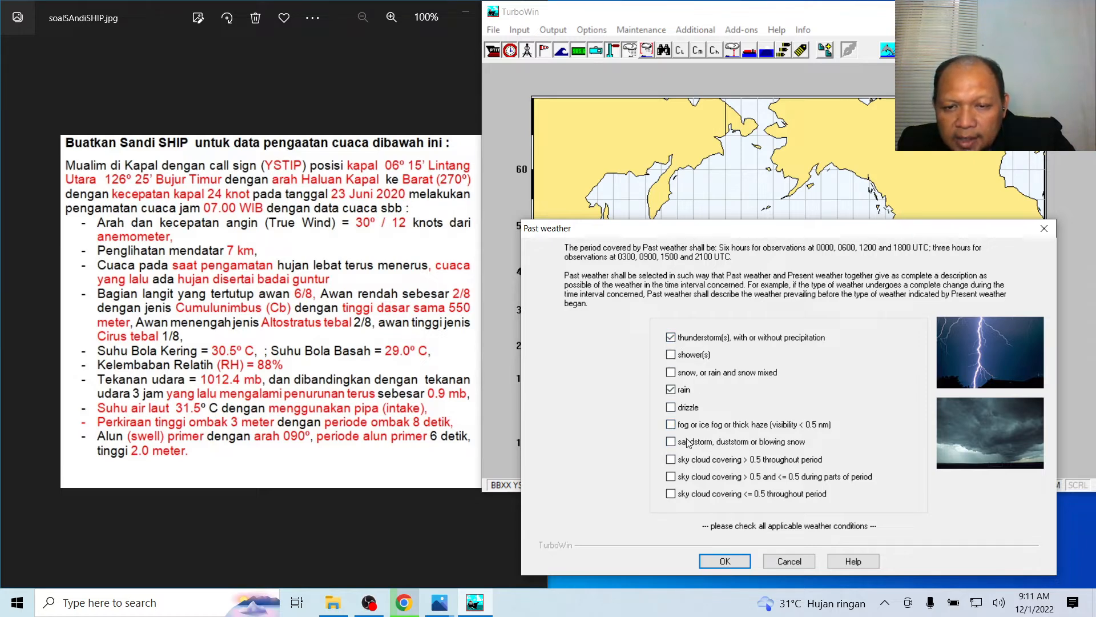
left_click(725, 560)
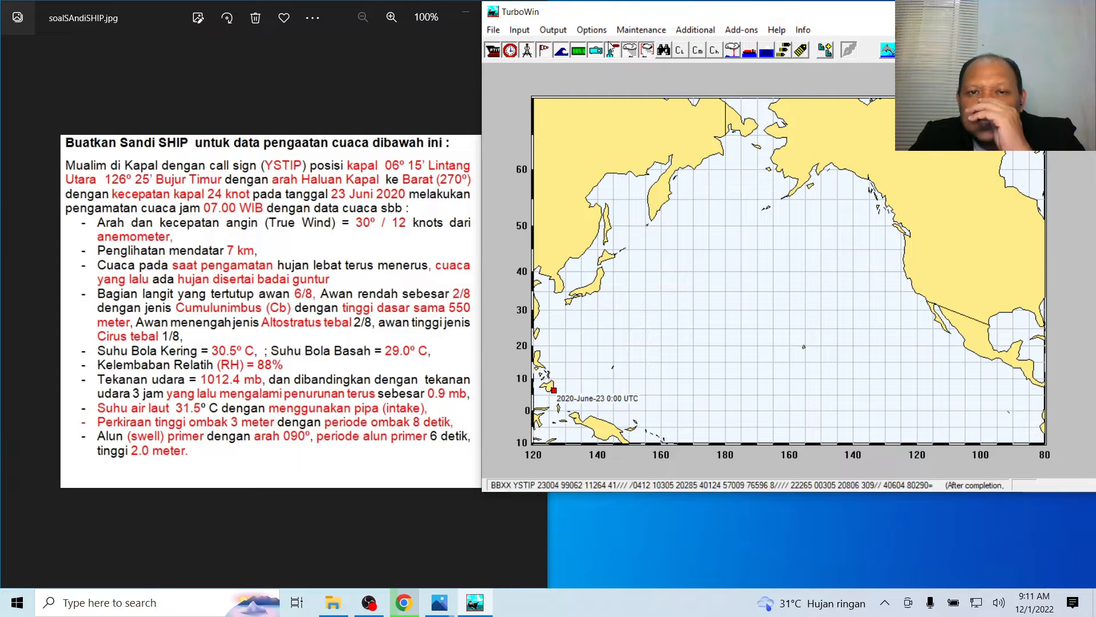
Set the visibility to the 2.2 - 5.5 nm range and confirm it
left_click(529, 33)
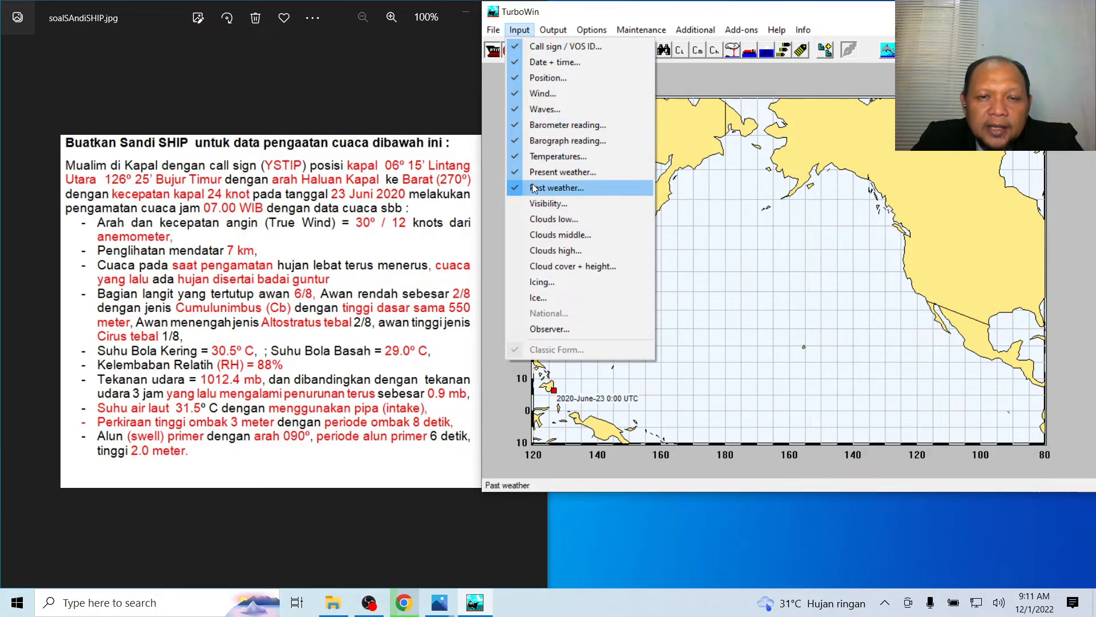
left_click(552, 204)
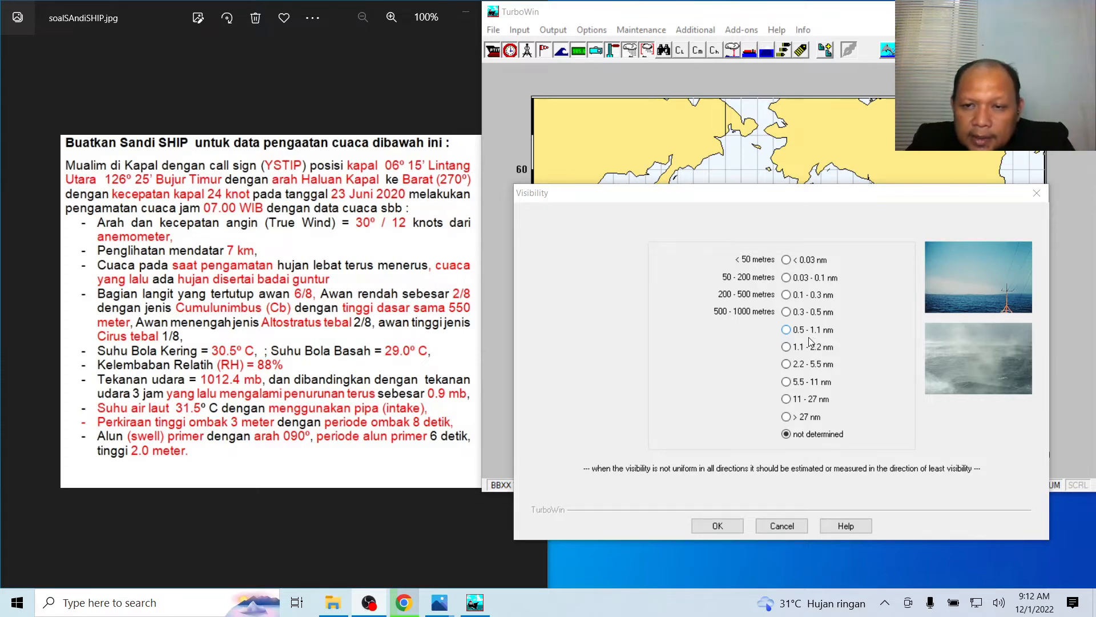
left_click(794, 369)
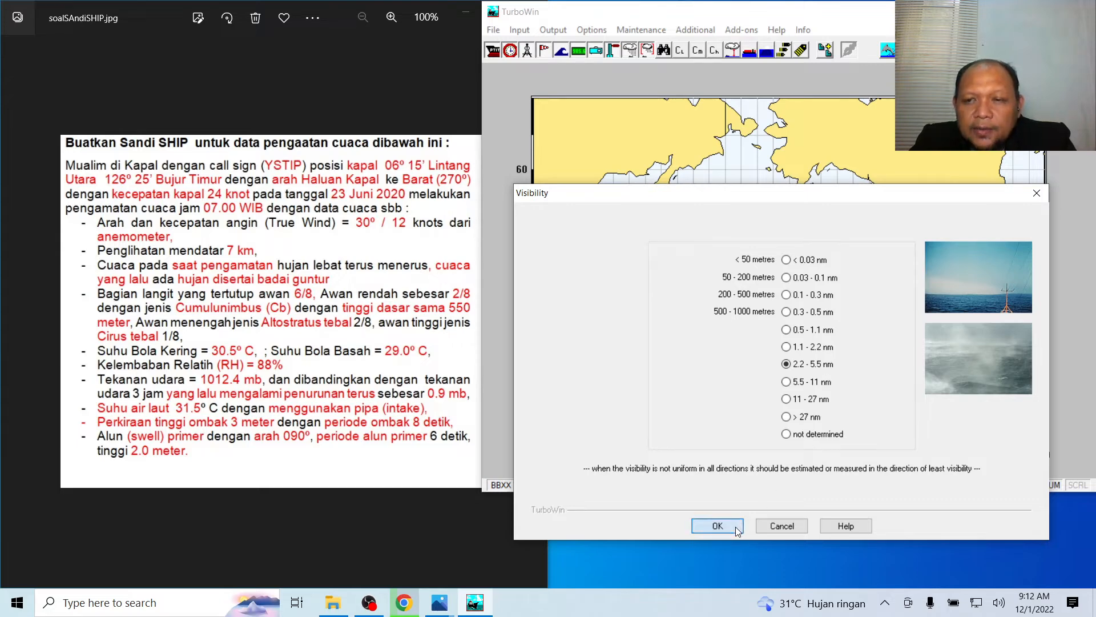
left_click(718, 526)
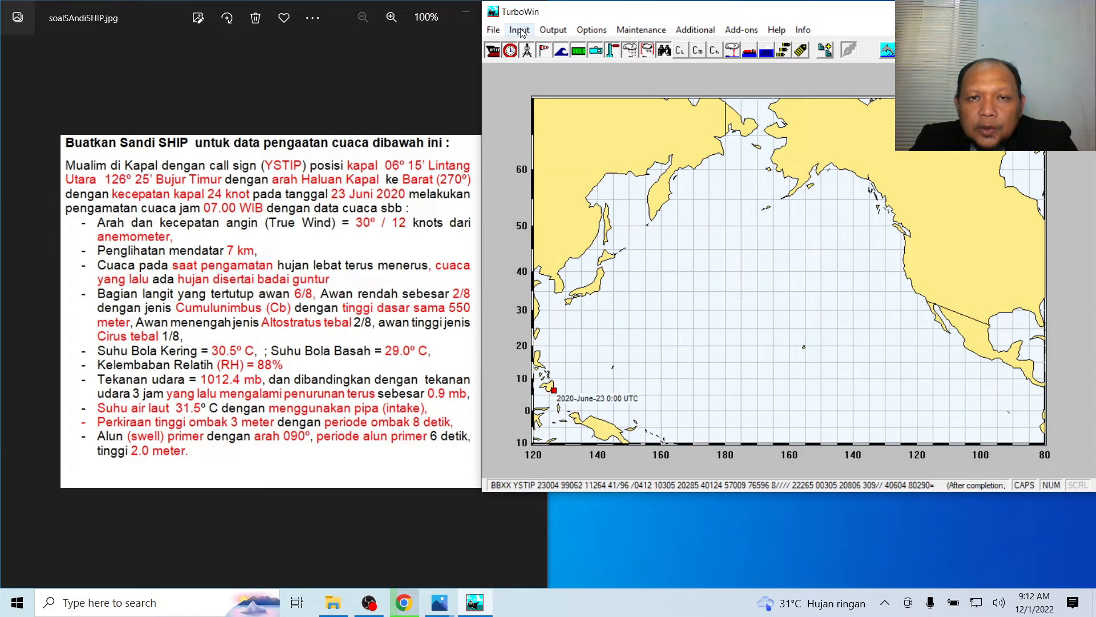
Record the low cloud type as Cl 9 - Cumulonimbus and confirm the entry
left_click(520, 30)
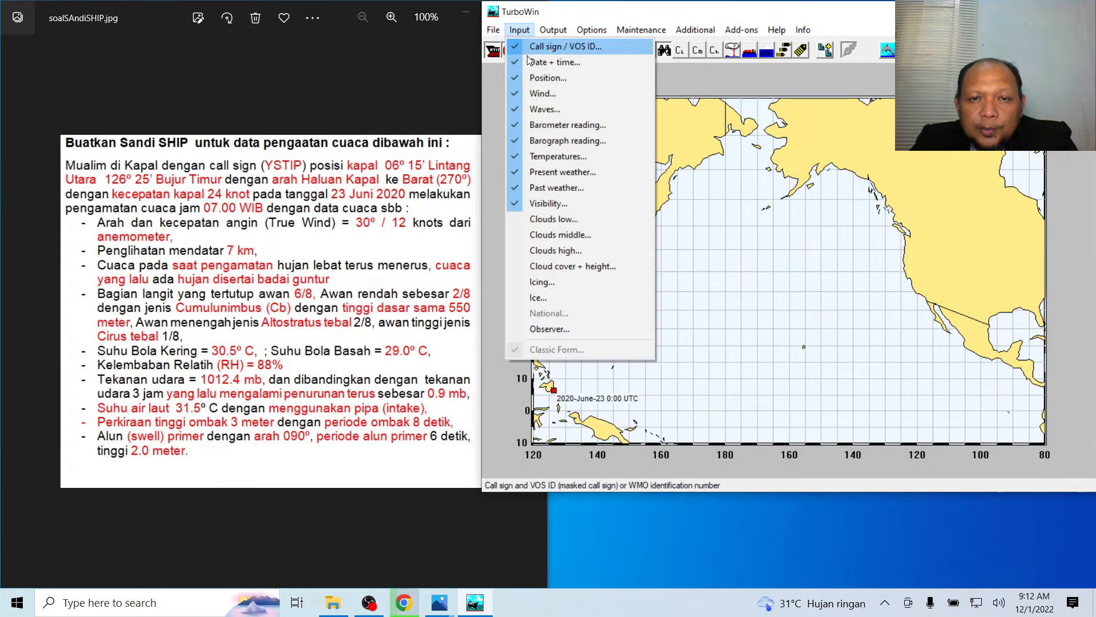
left_click(582, 222)
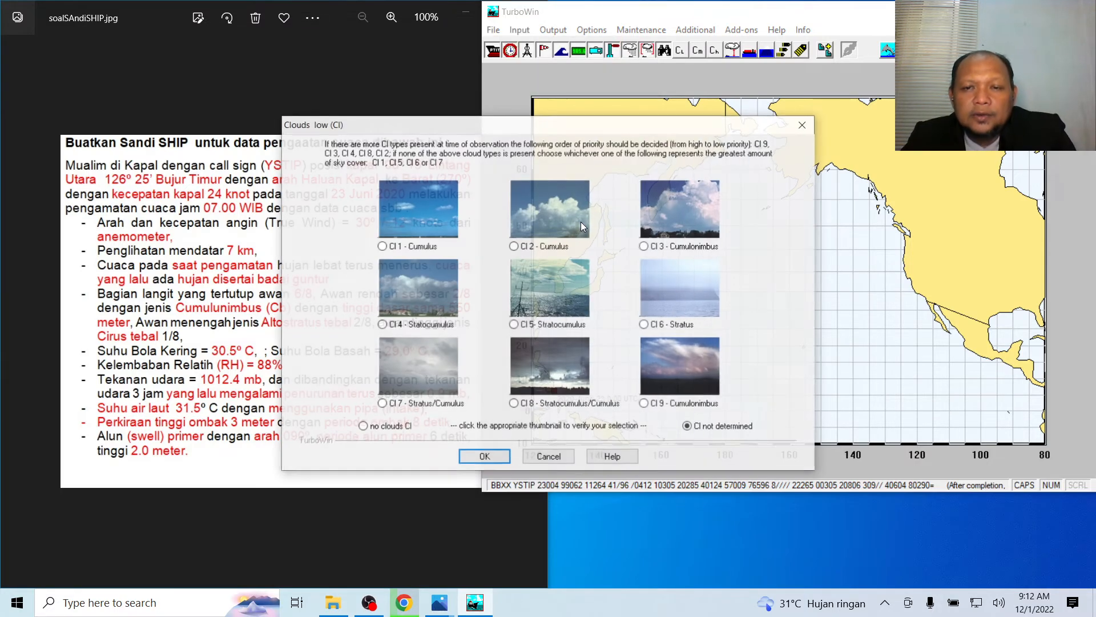
left_click_drag(823, 142, 838, 122)
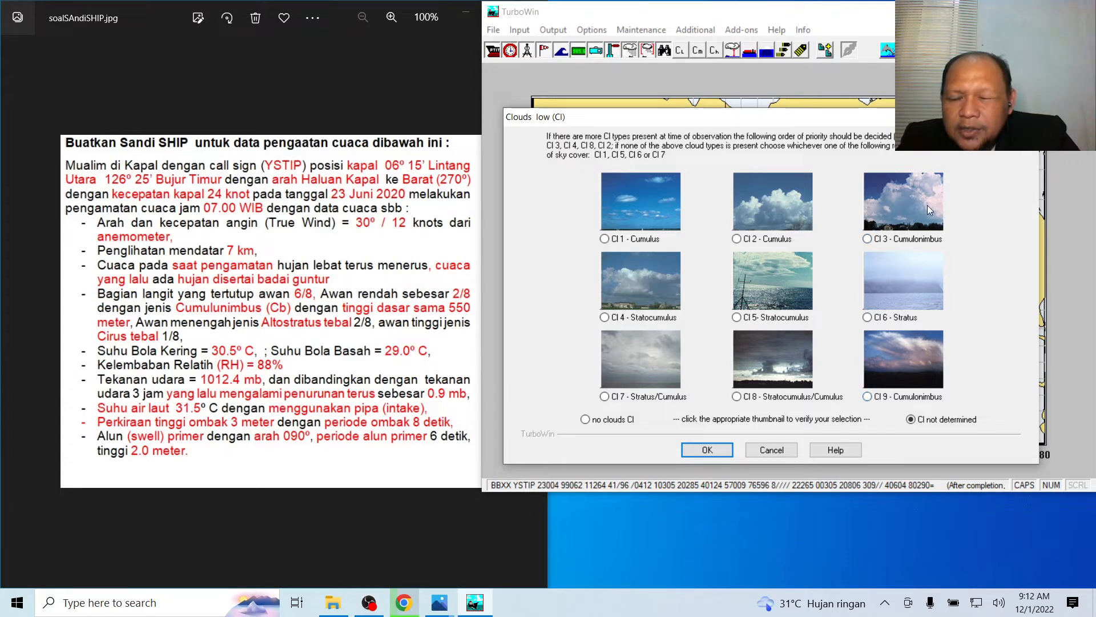
left_click(868, 399)
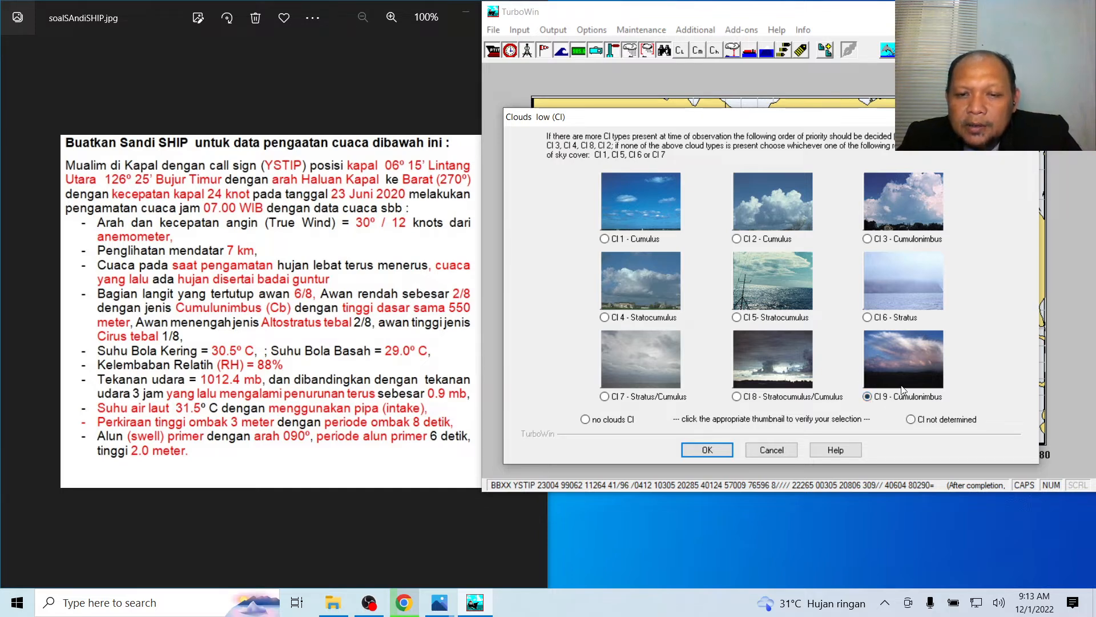
left_click(728, 448)
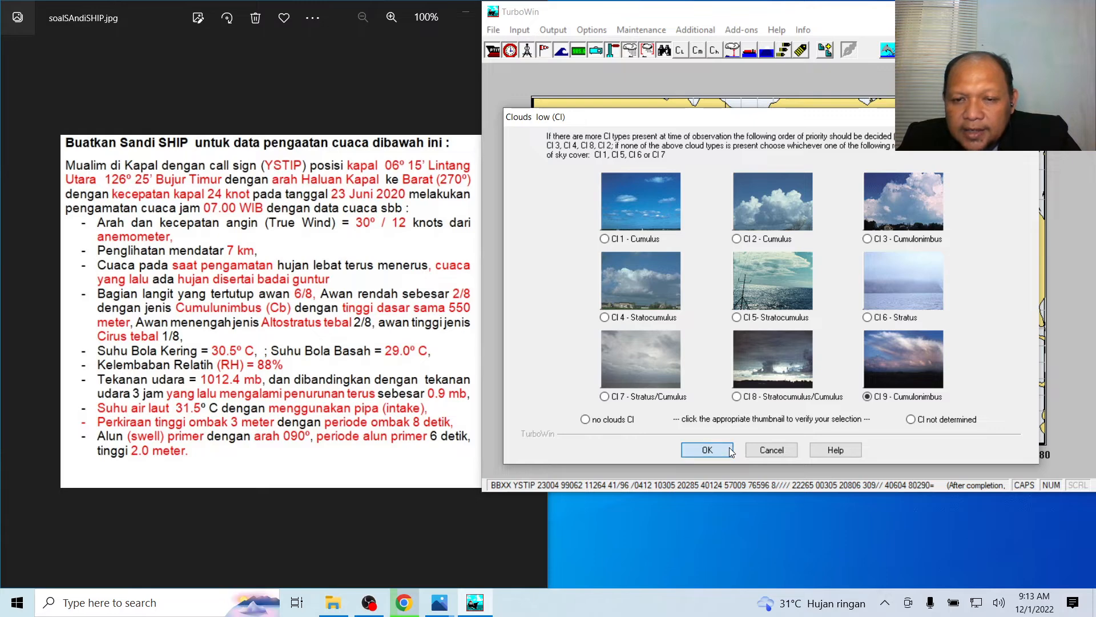
Record the middle cloud type as Cm 7 - Altocumulus/Altostratus and confirm the entry
left_click(519, 29)
left_click(596, 235)
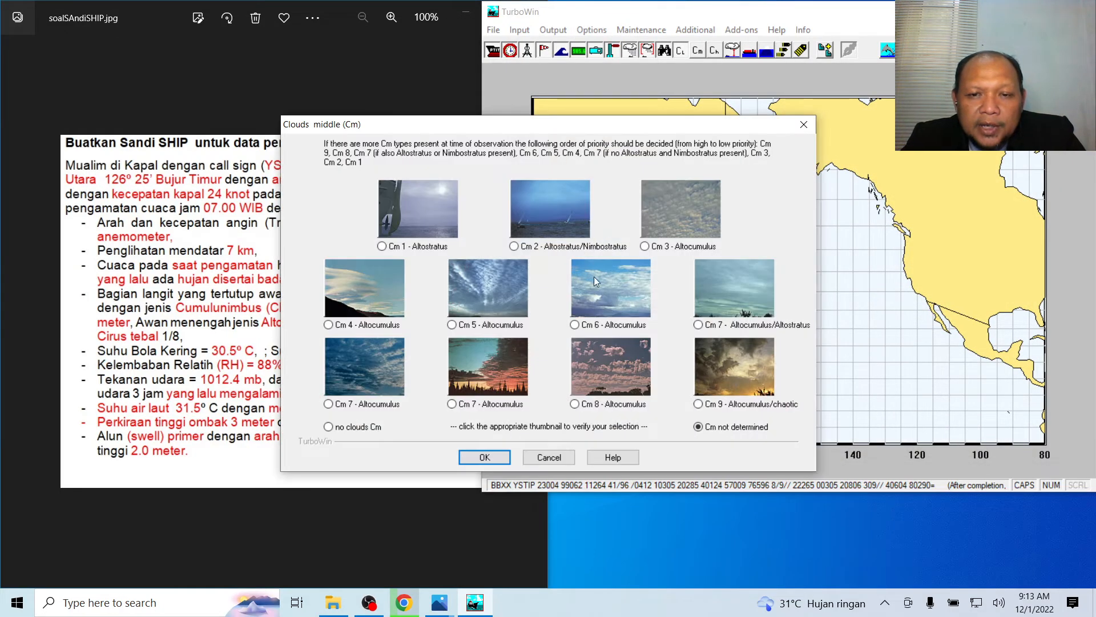
left_click_drag(600, 124, 829, 114)
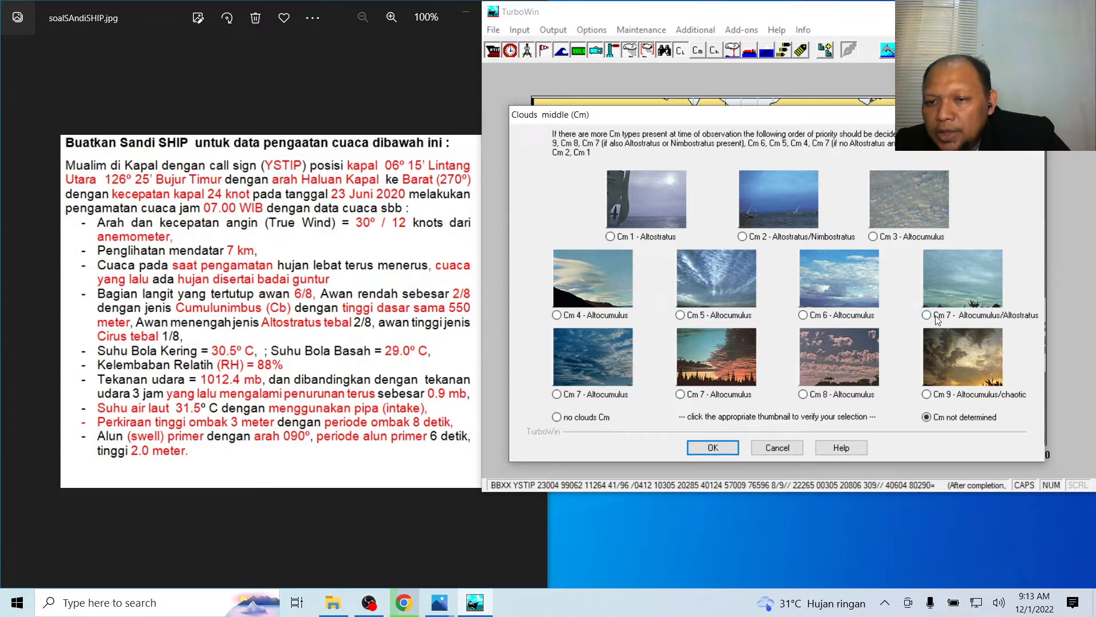
left_click(743, 236)
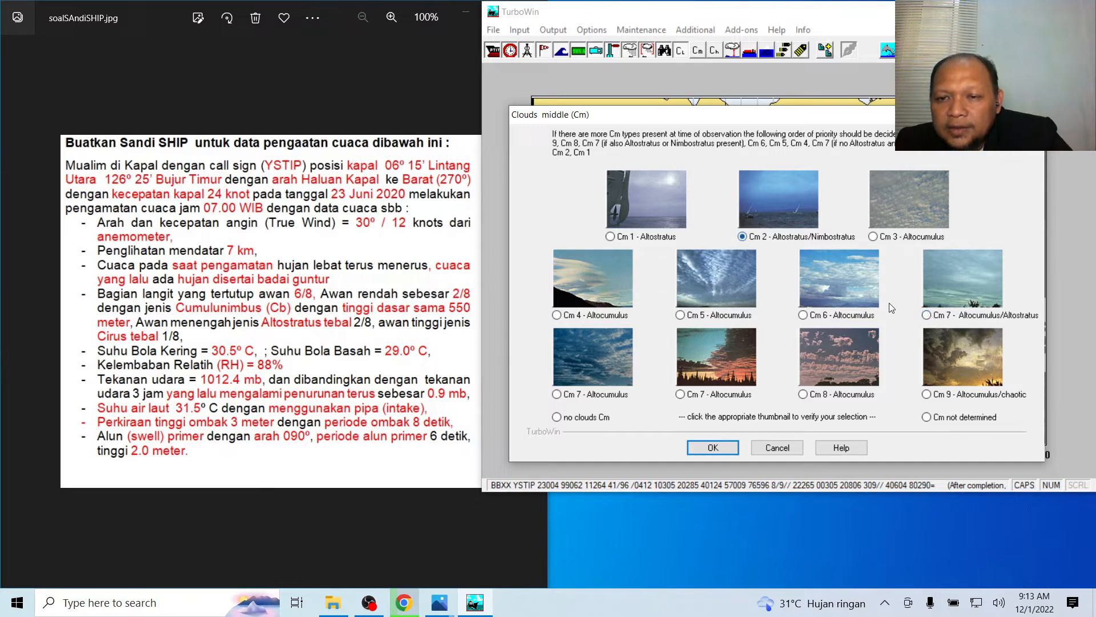
left_click(926, 315)
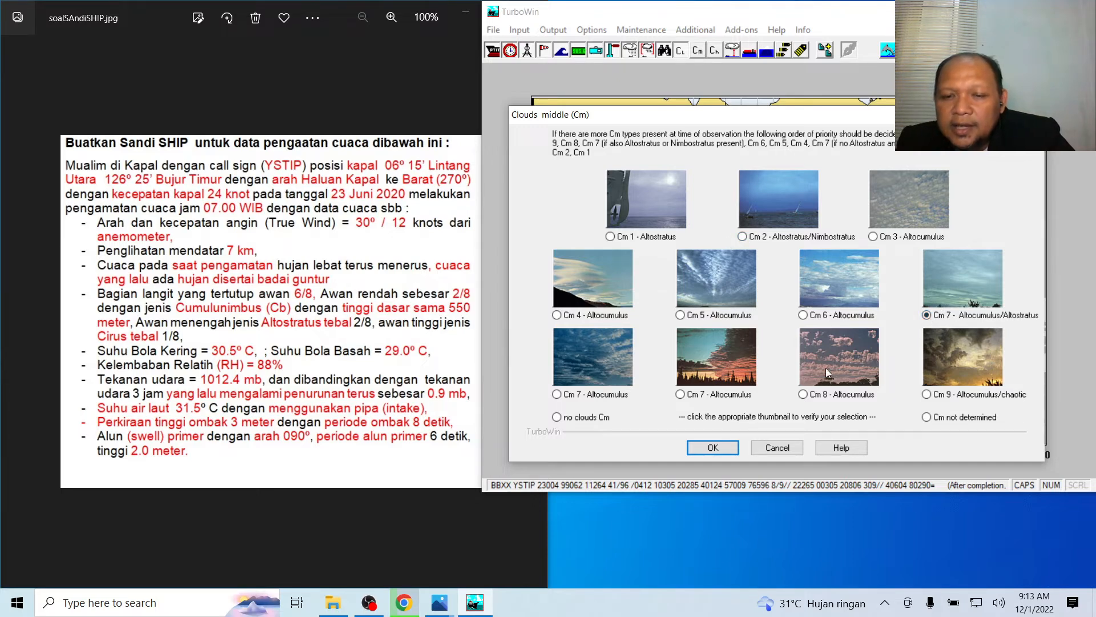
left_click(713, 447)
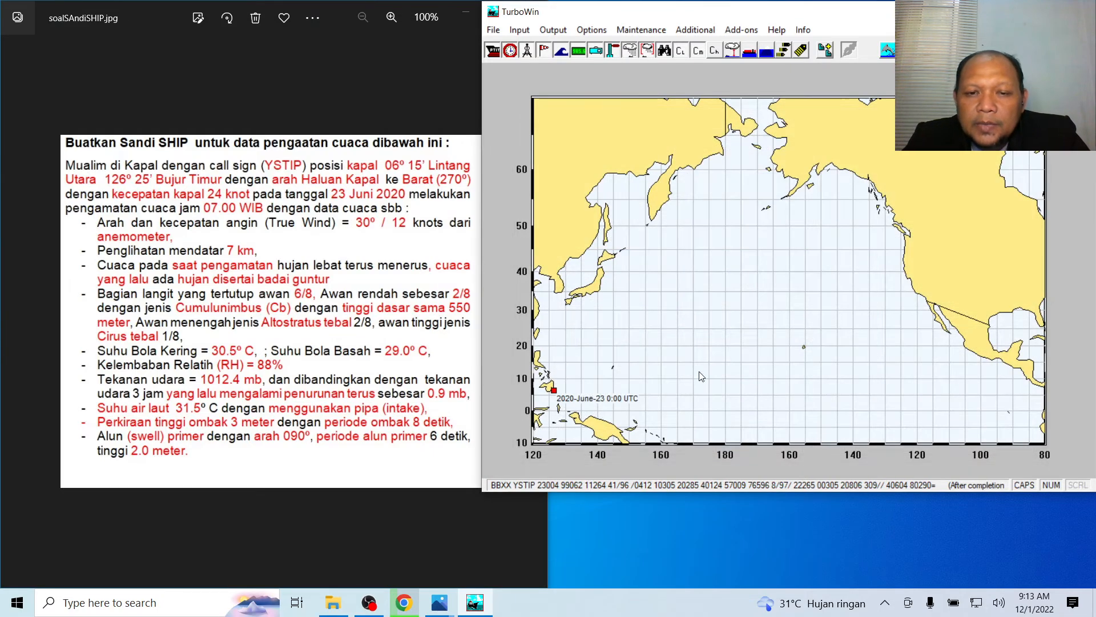
Record the high cloud type as Ch 4 - Cirrus and confirm the entry
left_click(519, 30)
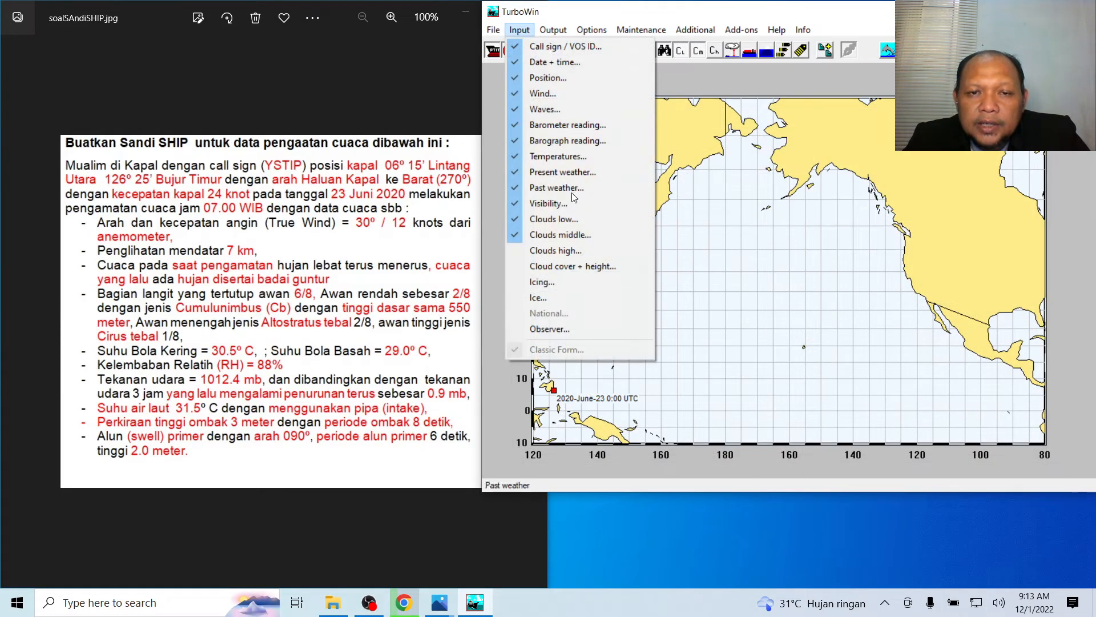
left_click(591, 250)
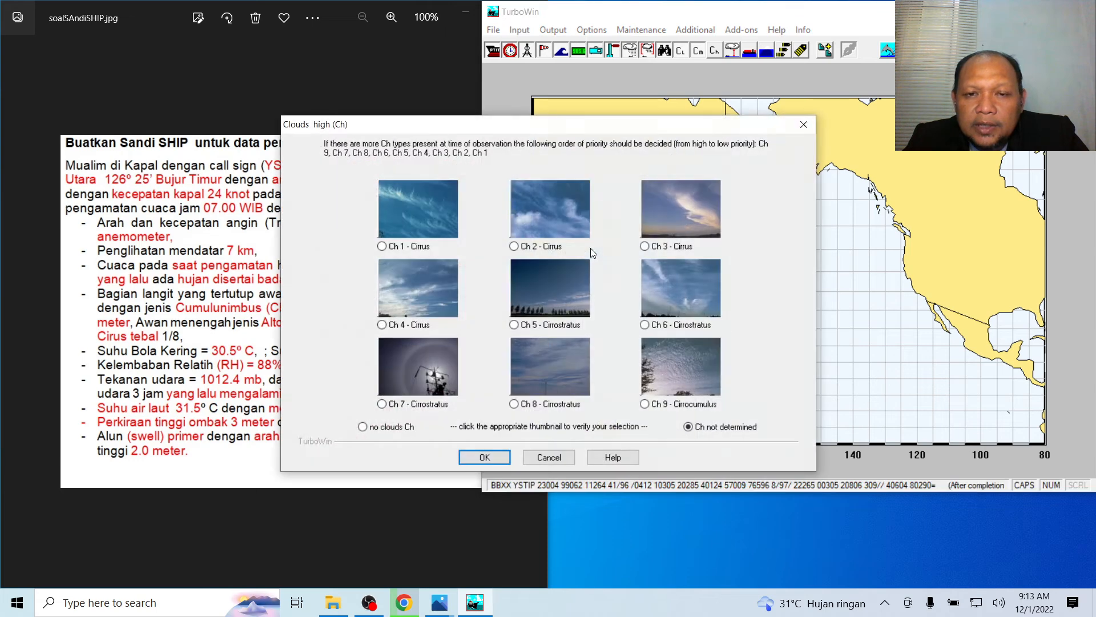
left_click_drag(615, 135, 854, 167)
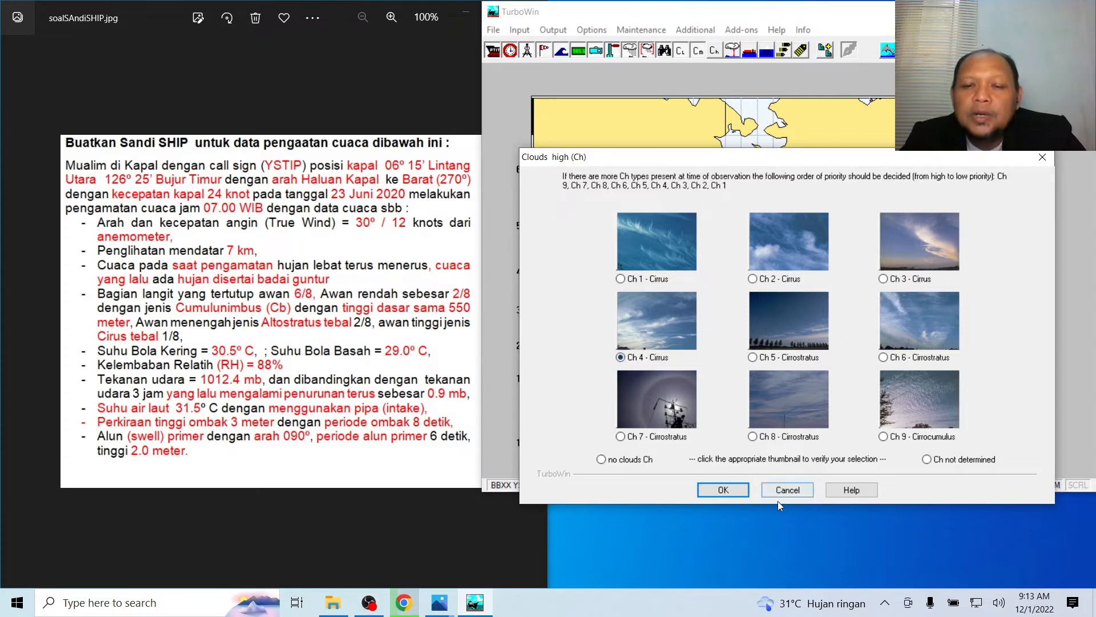
left_click(723, 489)
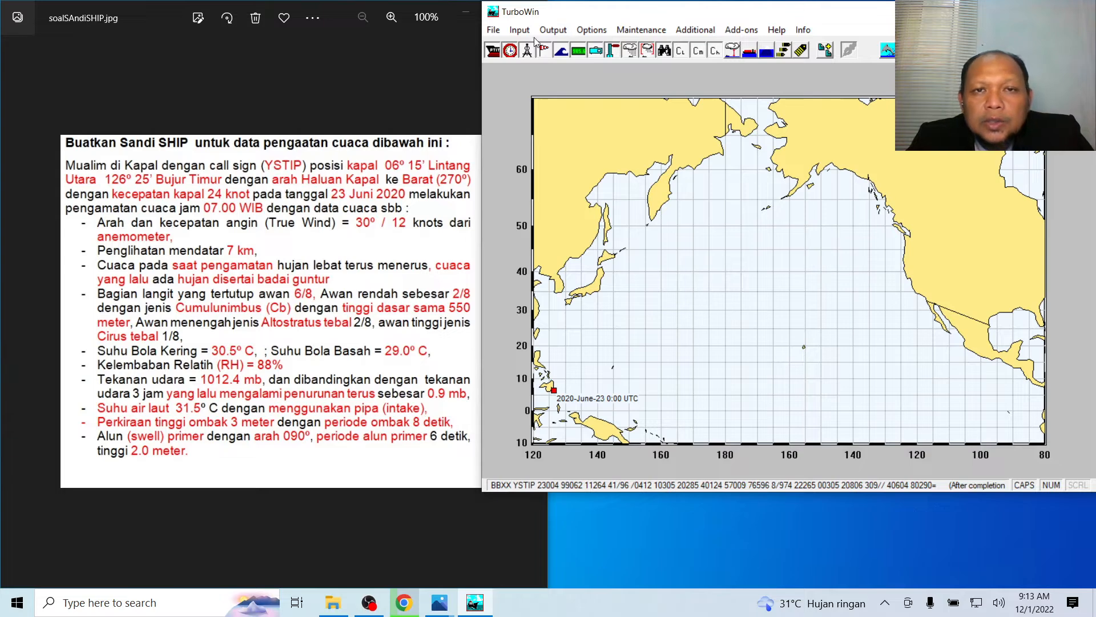
Set total cloud cover to 6/8, amount of low cloud to 2/8 and lowest cloud base height to 300 - 600 m, and confirm
left_click(520, 29)
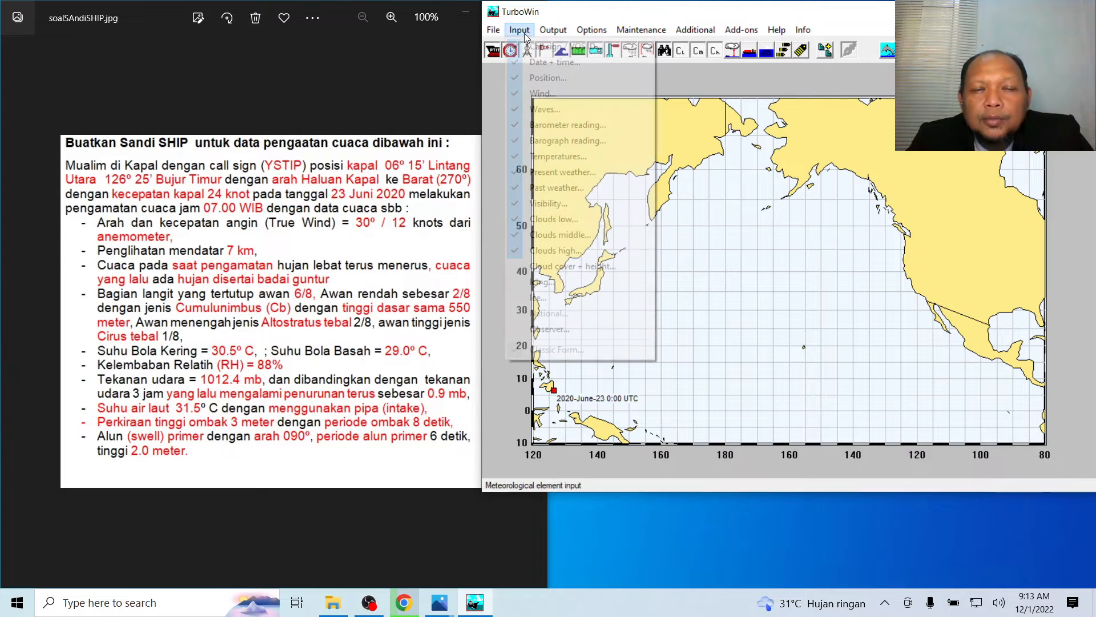
left_click(586, 266)
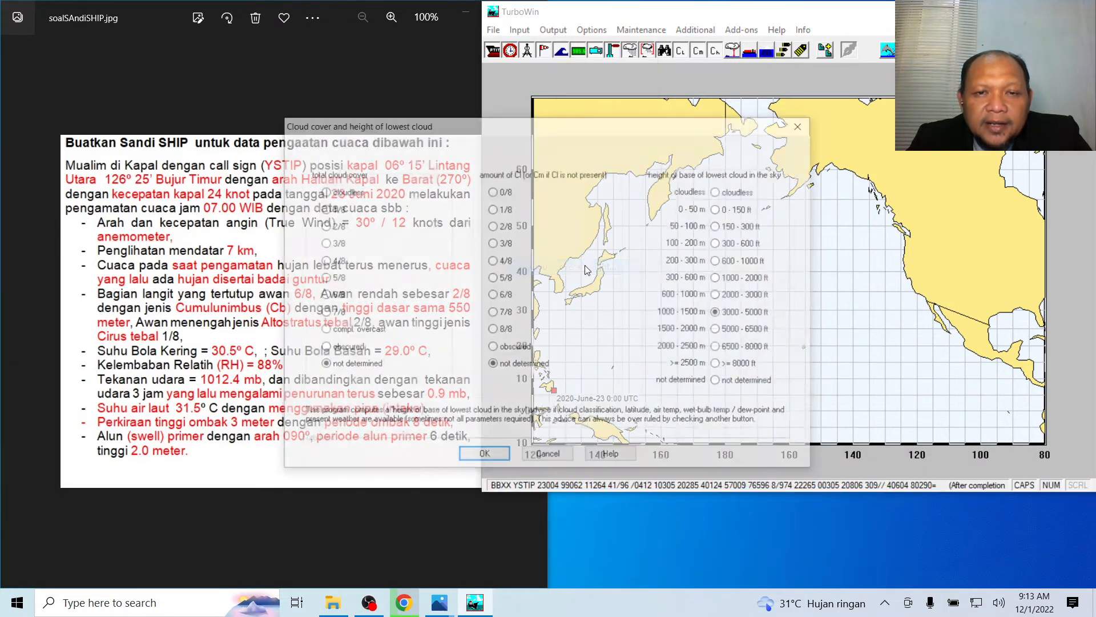
left_click_drag(550, 123, 833, 140)
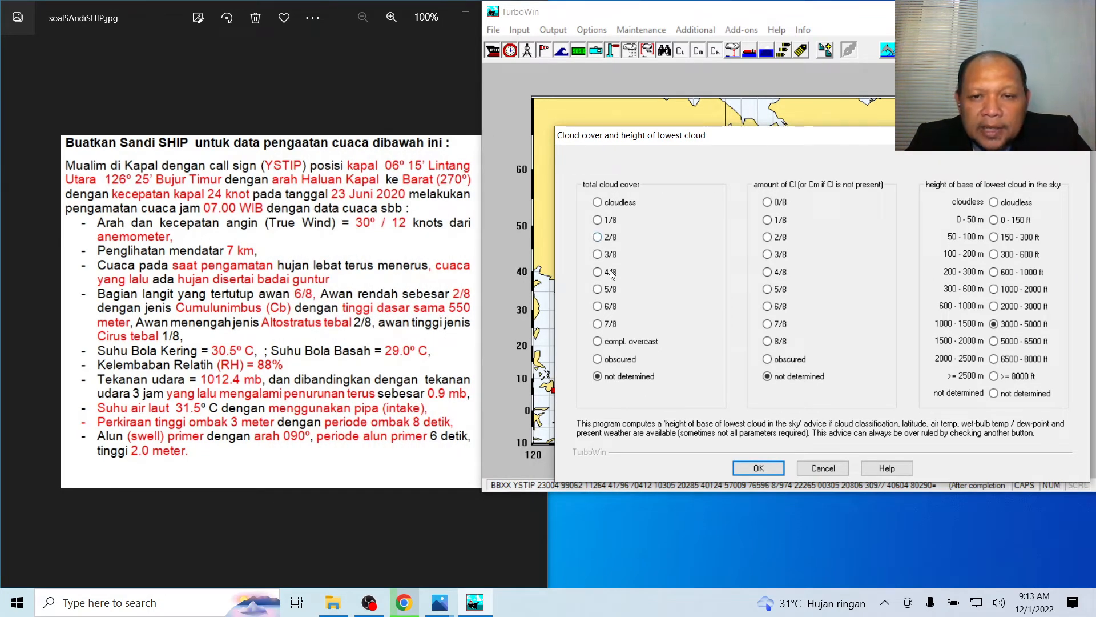
left_click(613, 306)
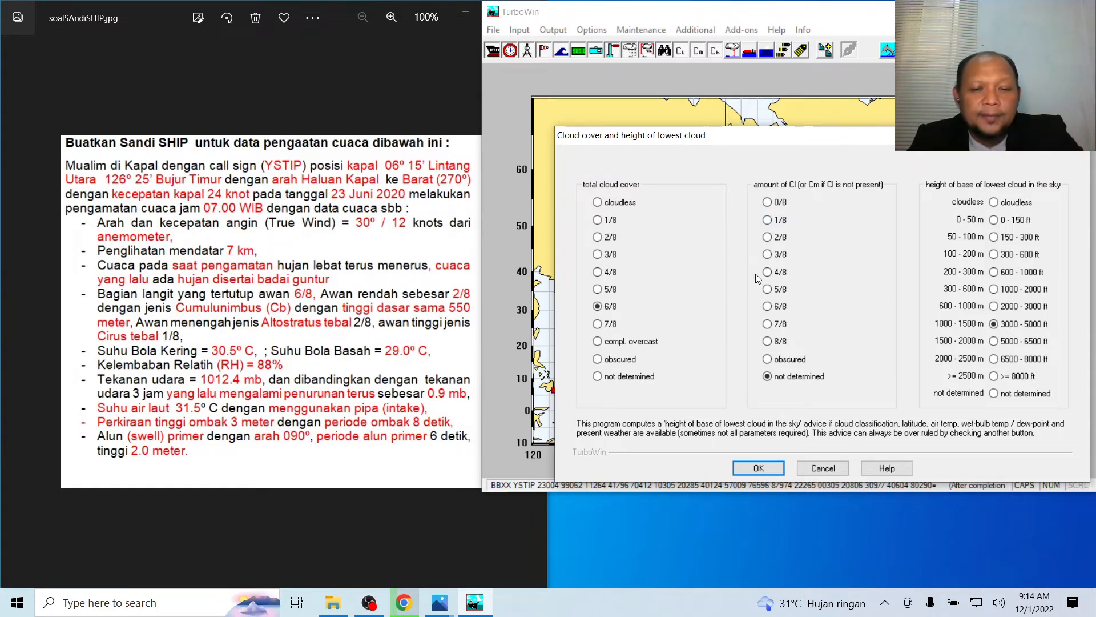
mouse_move(446, 612)
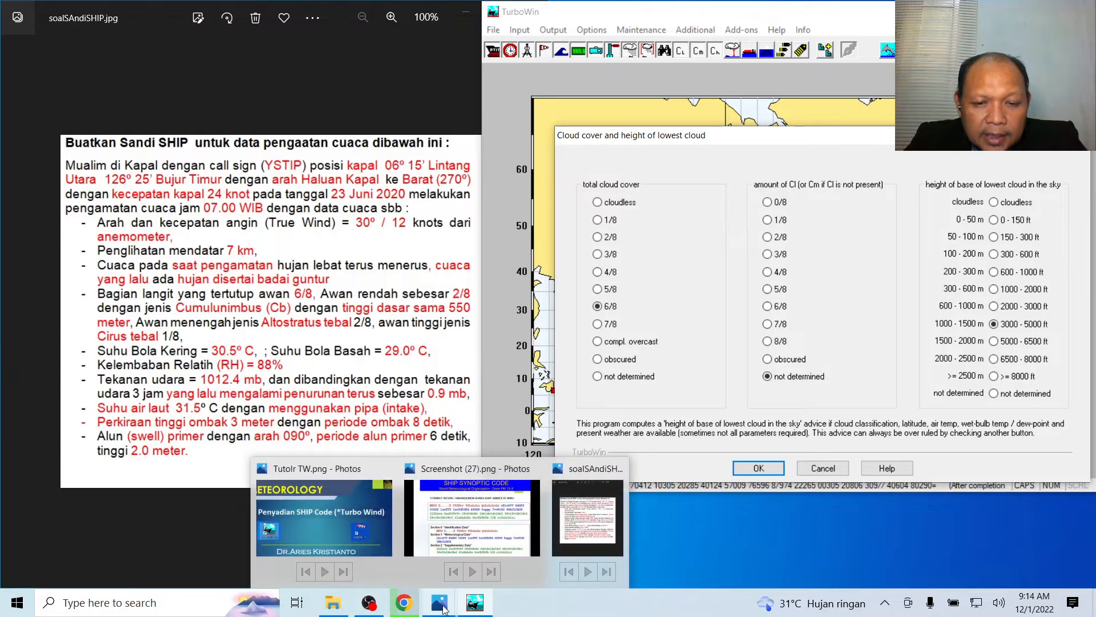
left_click(504, 484)
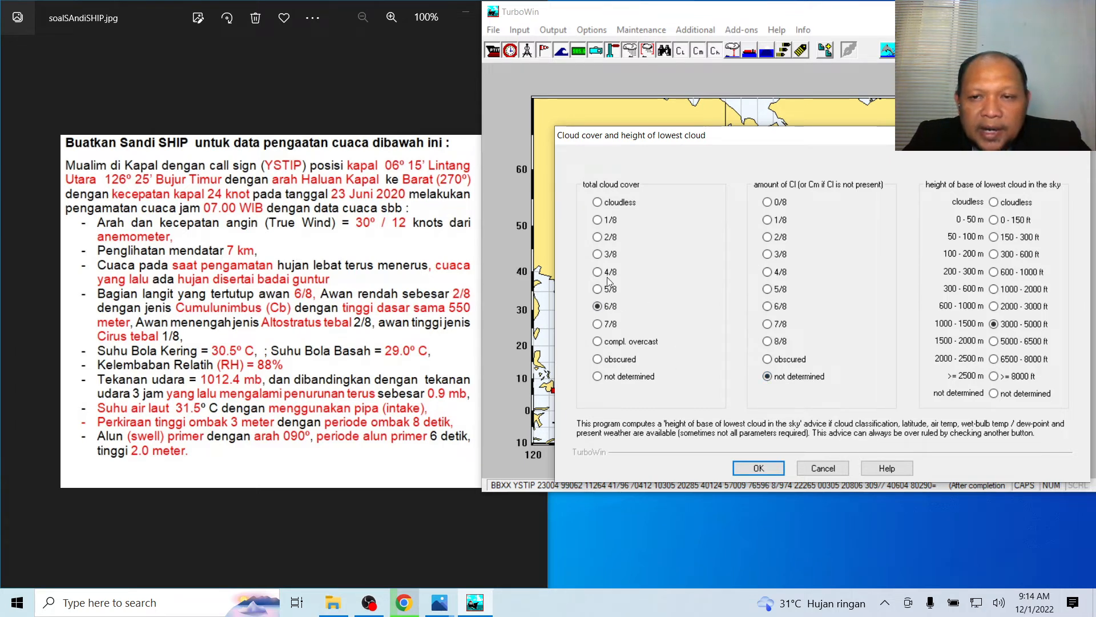
left_click(768, 237)
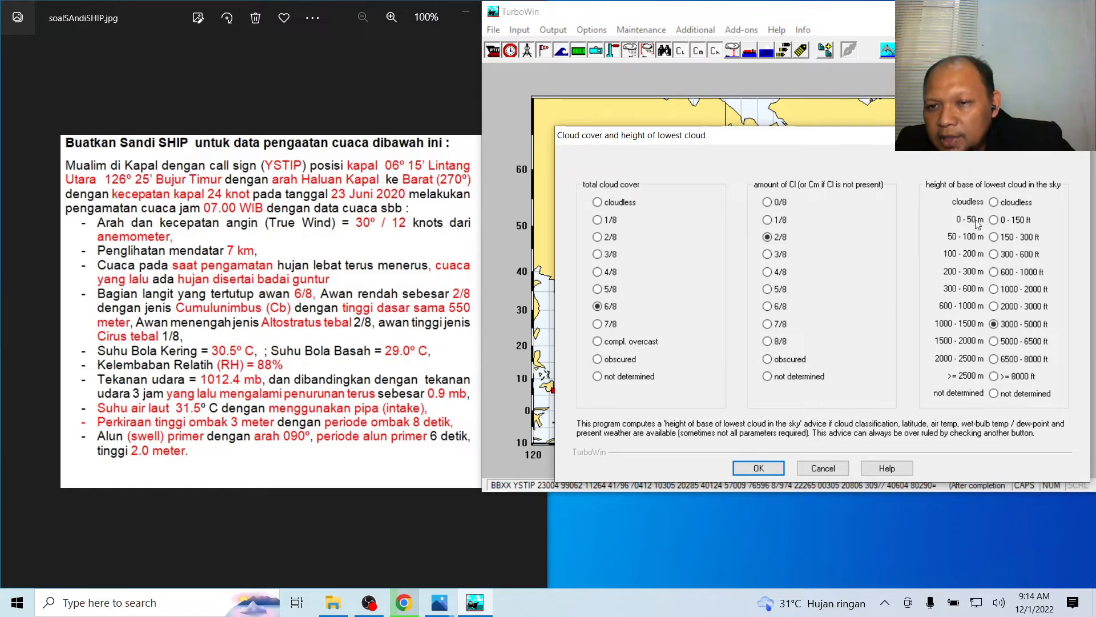
left_click(994, 289)
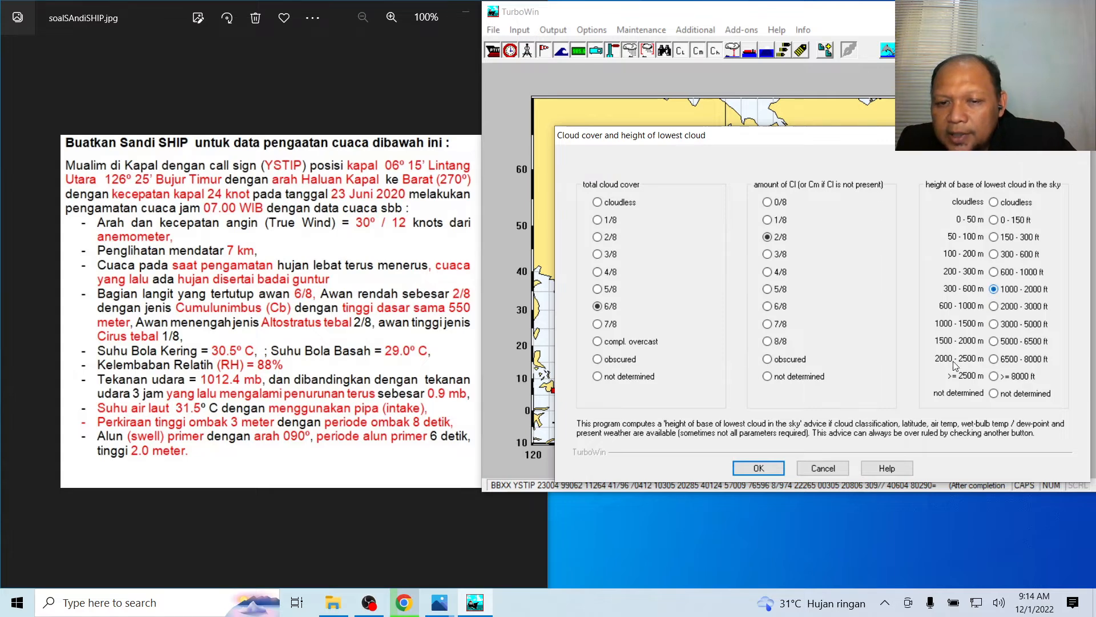
left_click(760, 468)
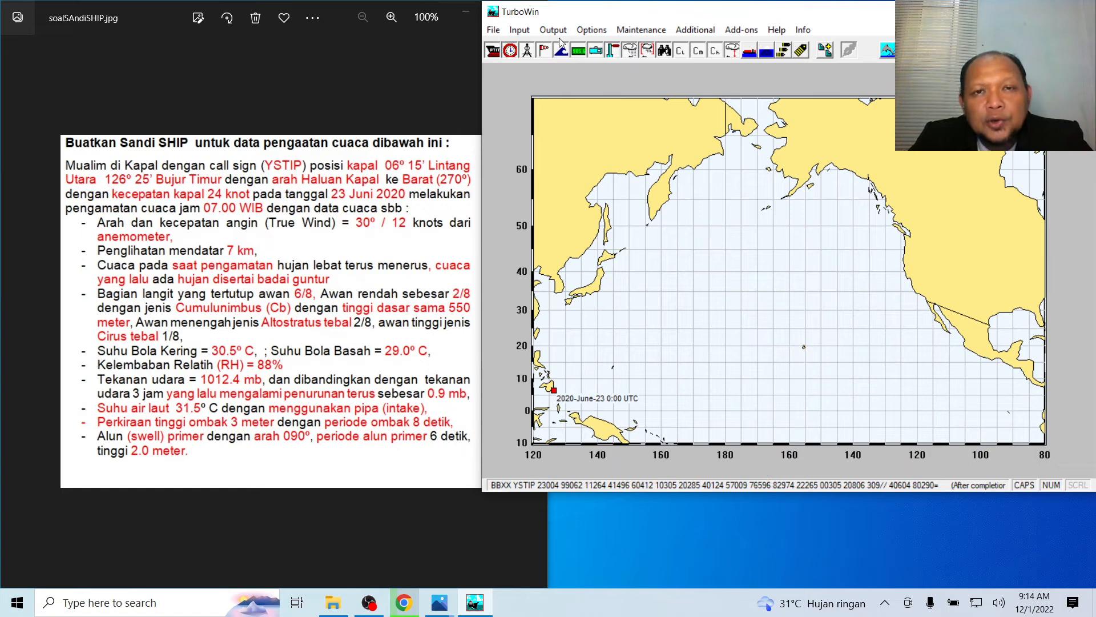
Confirm the icing entry with the cause and rate of ice accretion as not determined and the thickness blank
left_click(525, 34)
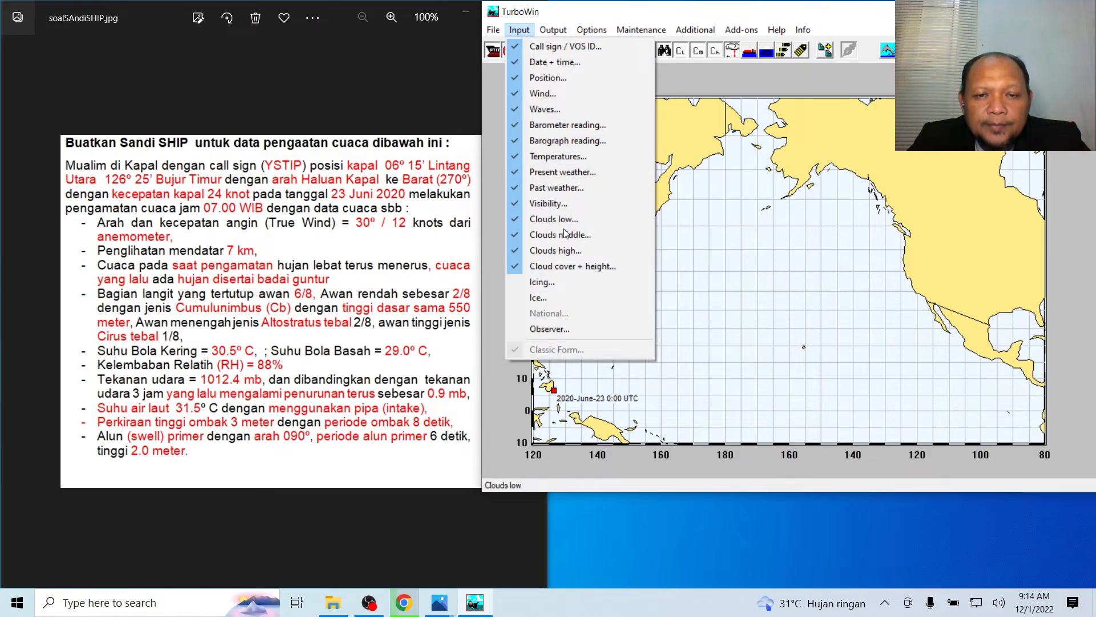
left_click(546, 284)
left_click_drag(620, 125, 832, 139)
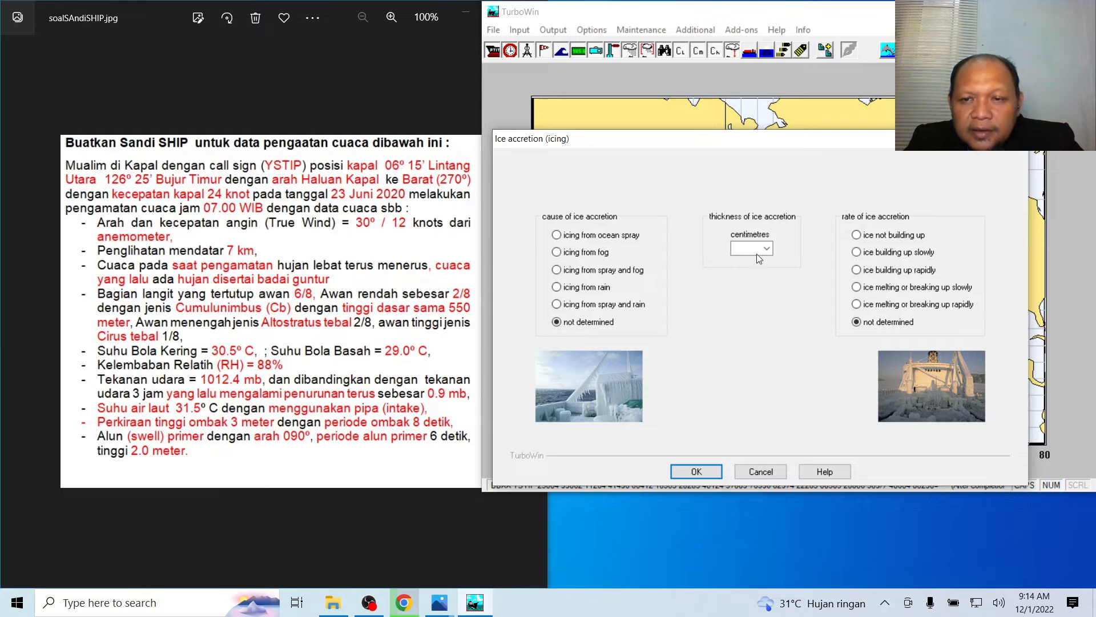
left_click(697, 471)
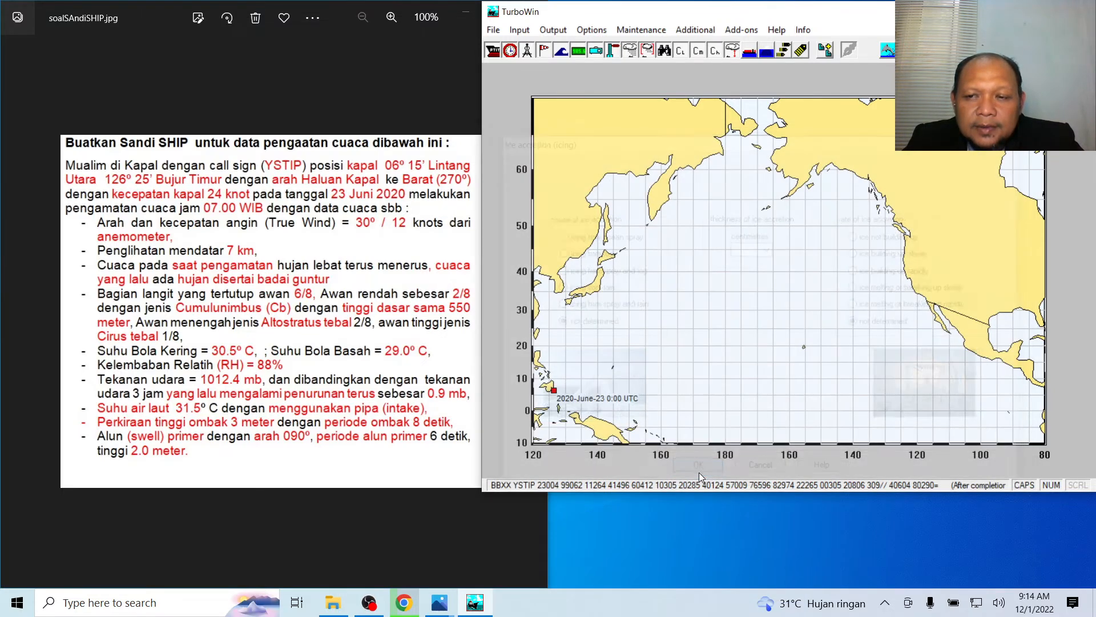
Examine the options of the sea ice entry form and leave it without entering any ice data
left_click(522, 29)
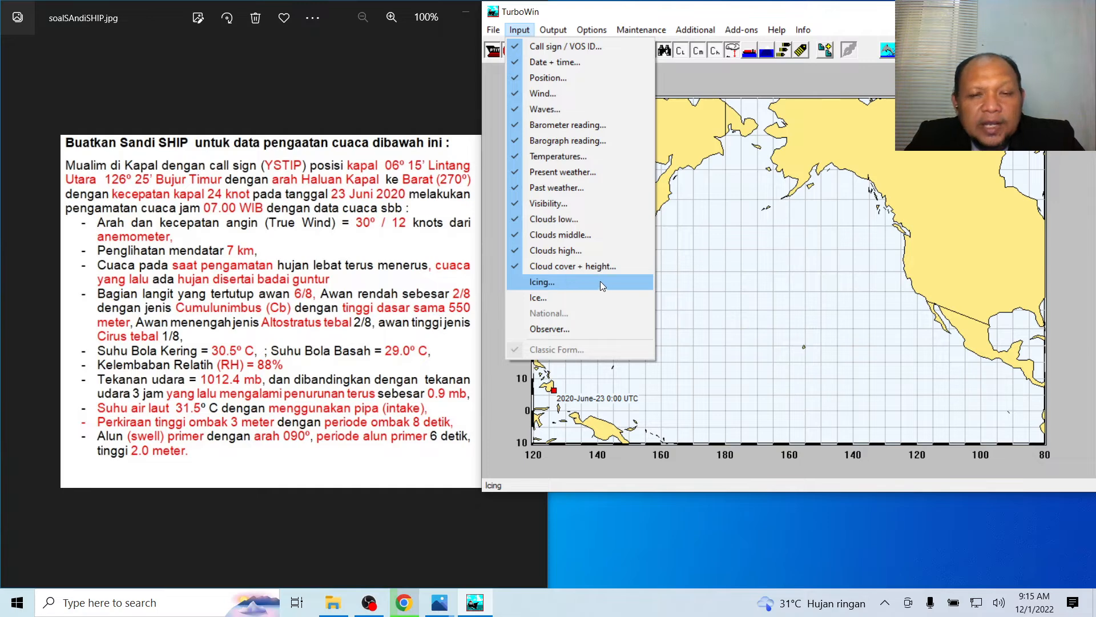
left_click(579, 297)
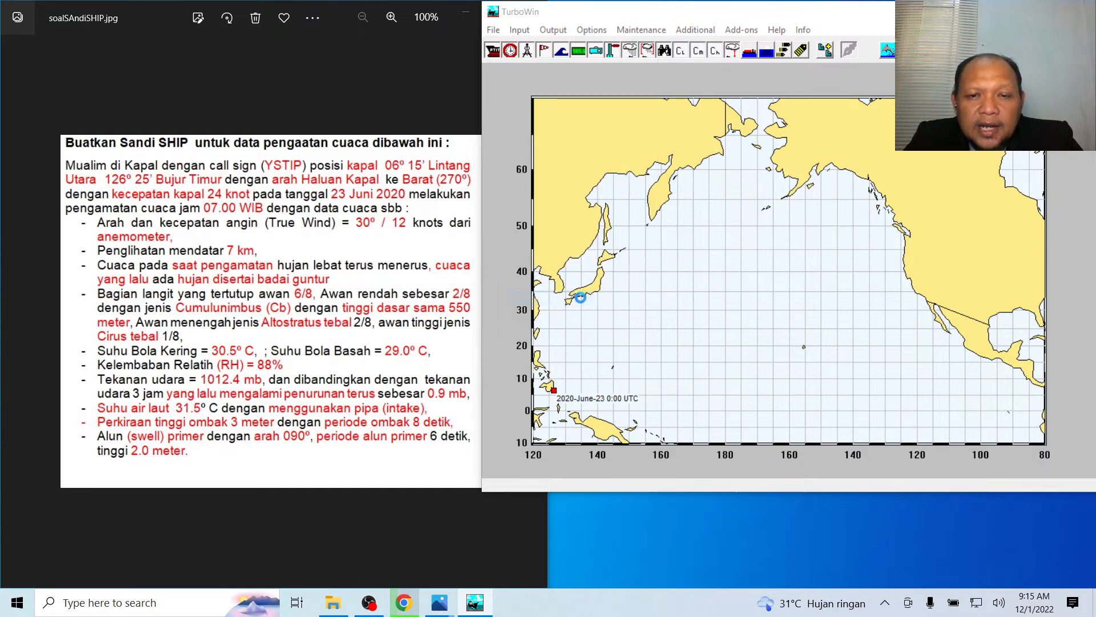
left_click_drag(563, 126, 806, 110)
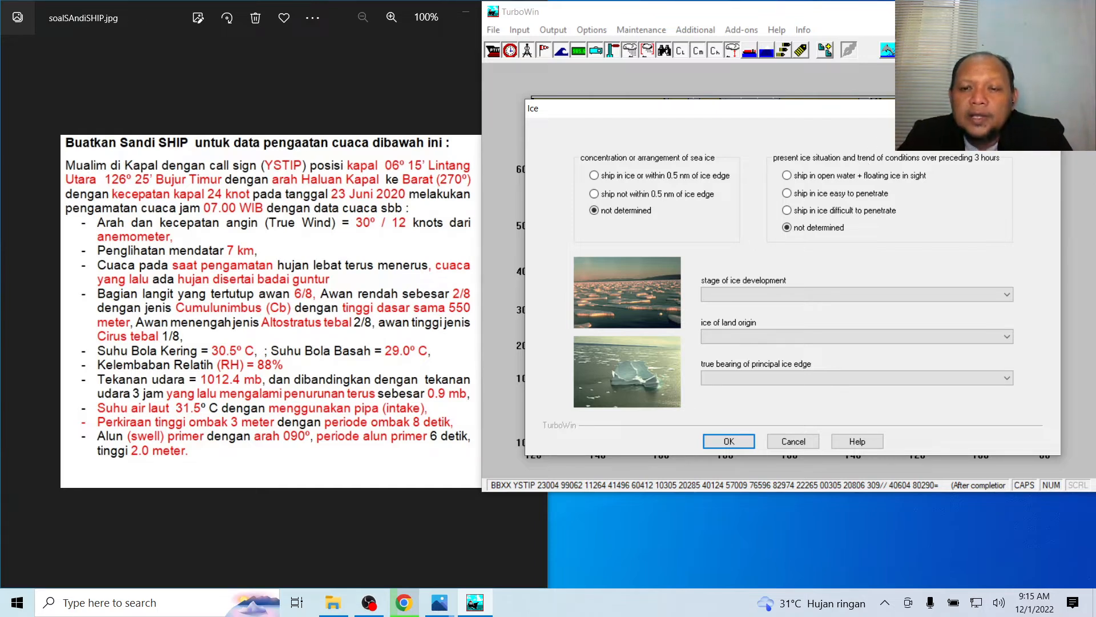
left_click(792, 444)
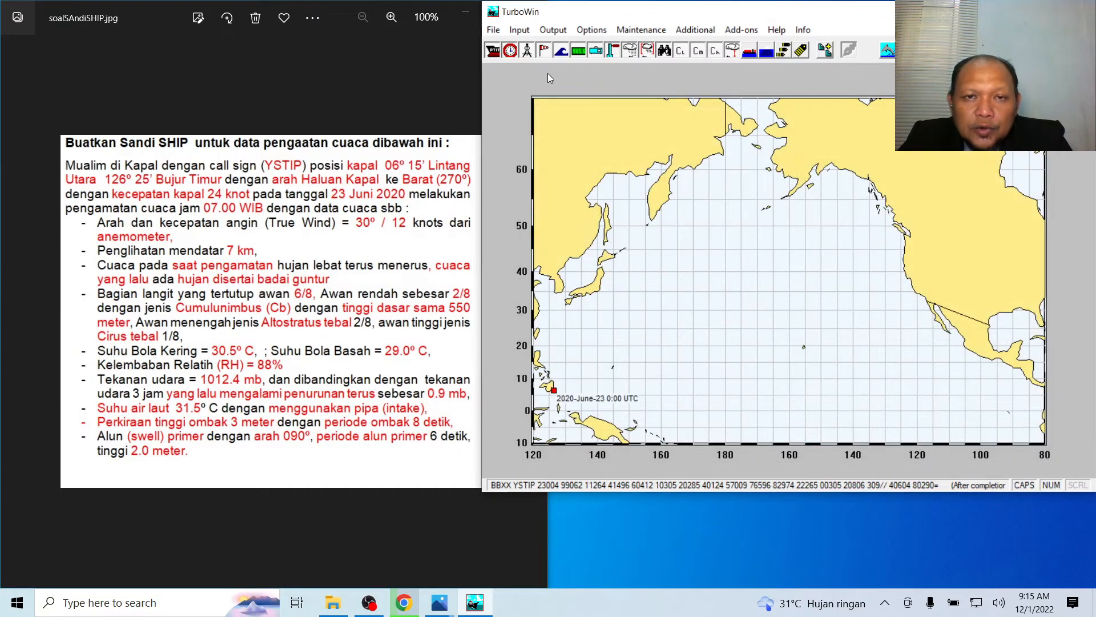
Open the observer entry form and enter the observer's surname in capitals
left_click(526, 30)
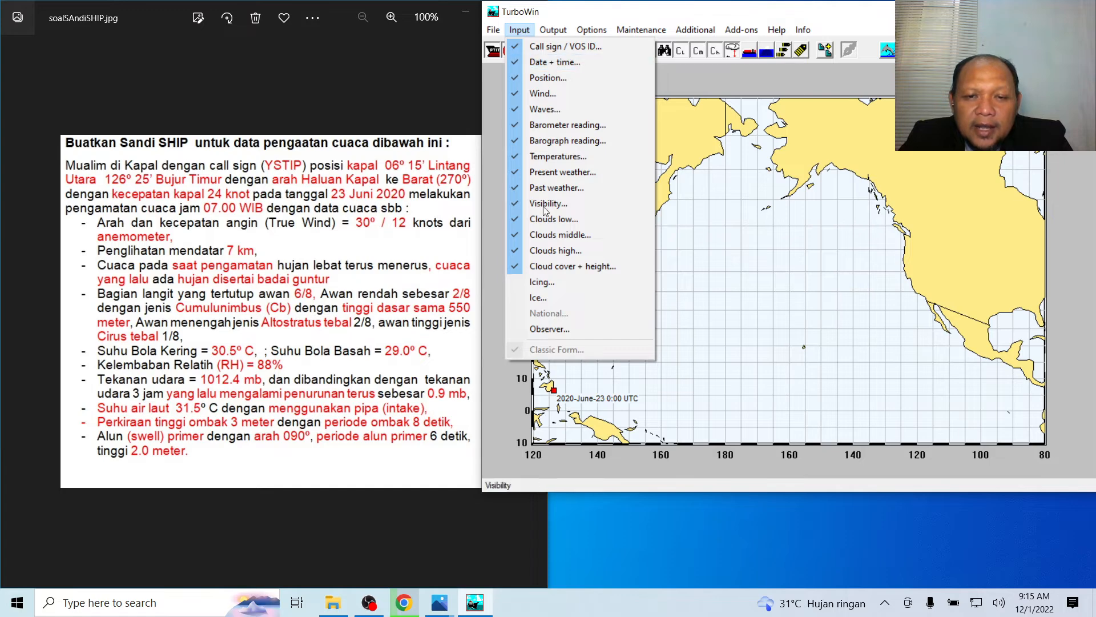
left_click(574, 330)
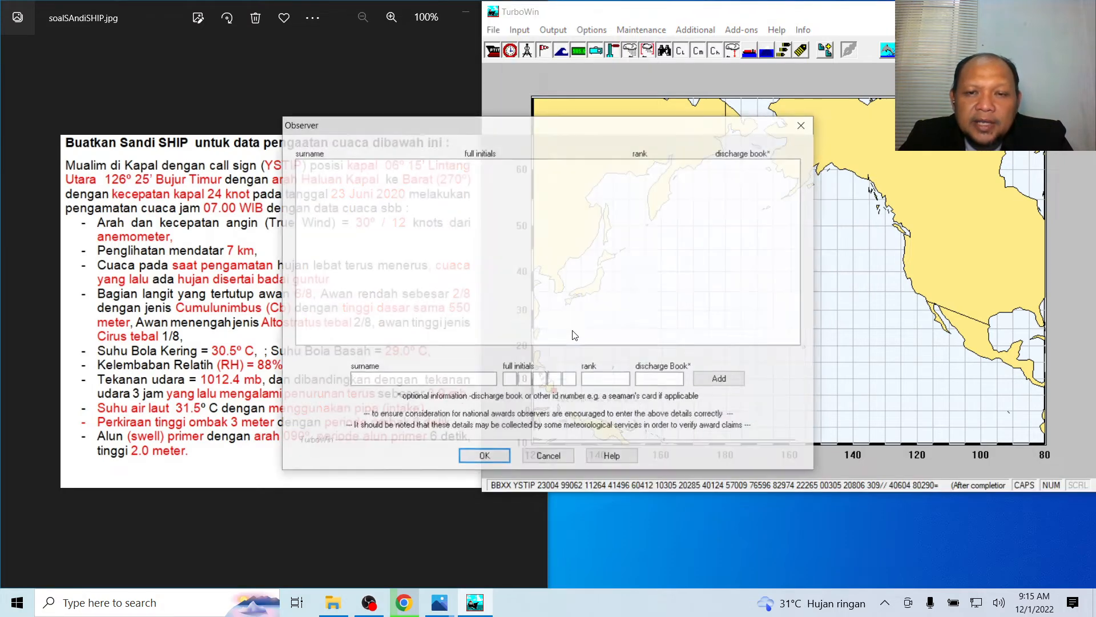
left_click_drag(659, 128, 871, 131)
left_click(626, 381)
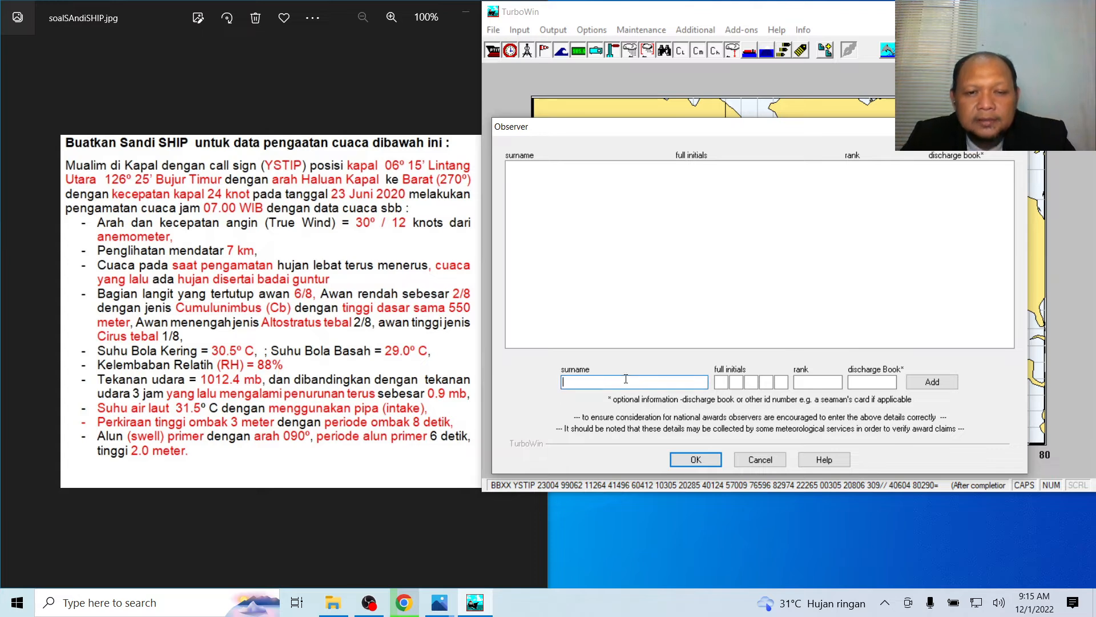
key("Caps_Lock")
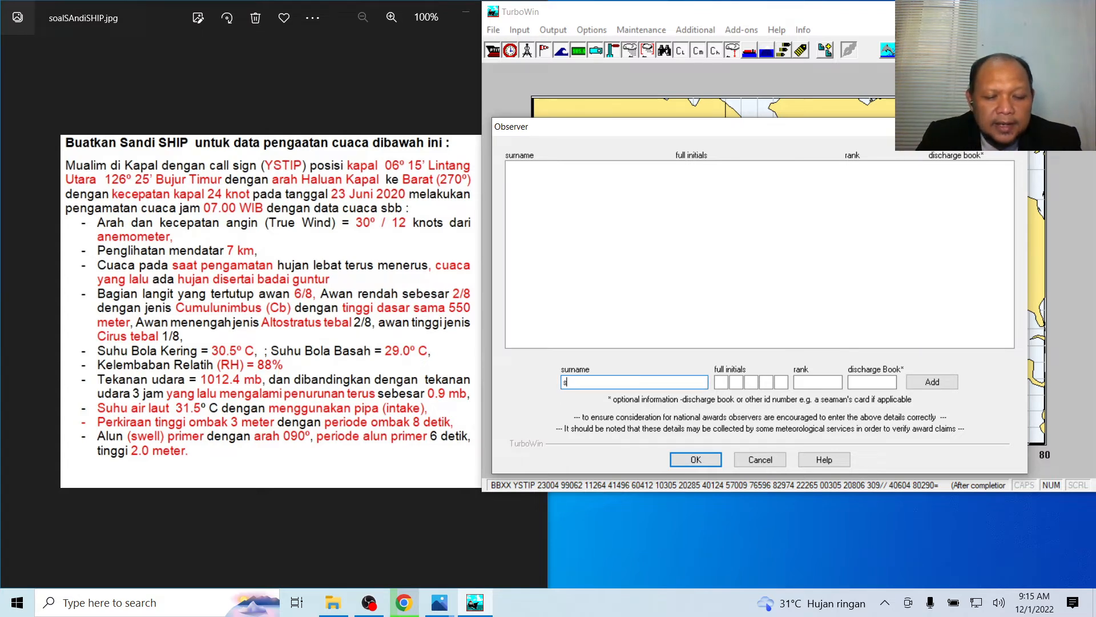
key("Caps_Lock")
type("ARIES")
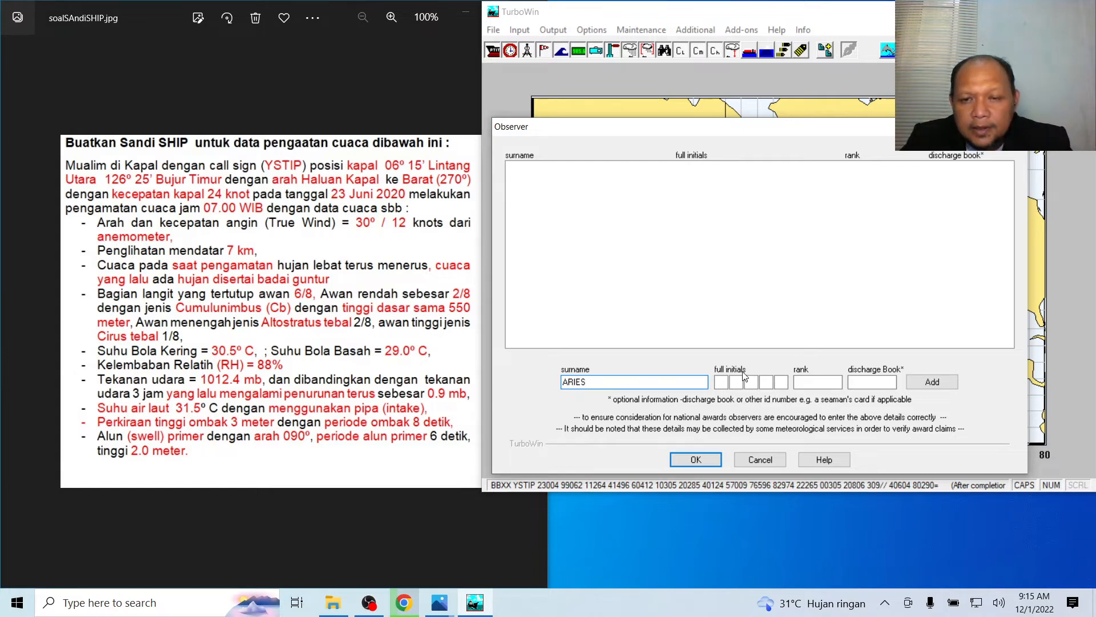
Enter the observer's initials and rank 1, add the observer to the list, and confirm that observer as the selected one
left_click(721, 381)
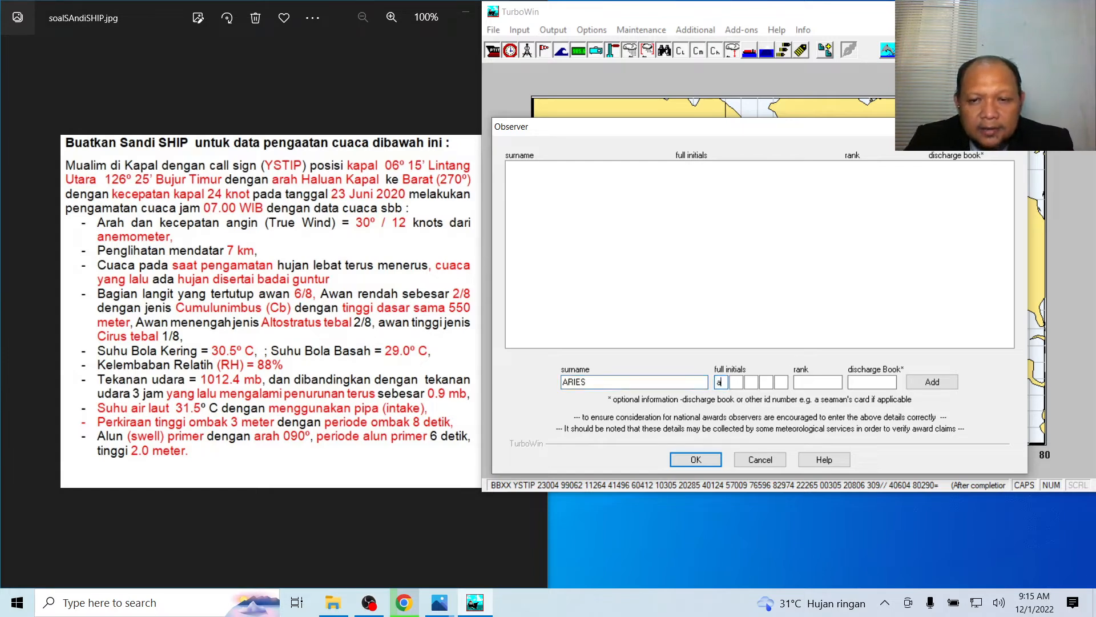
key("Tab")
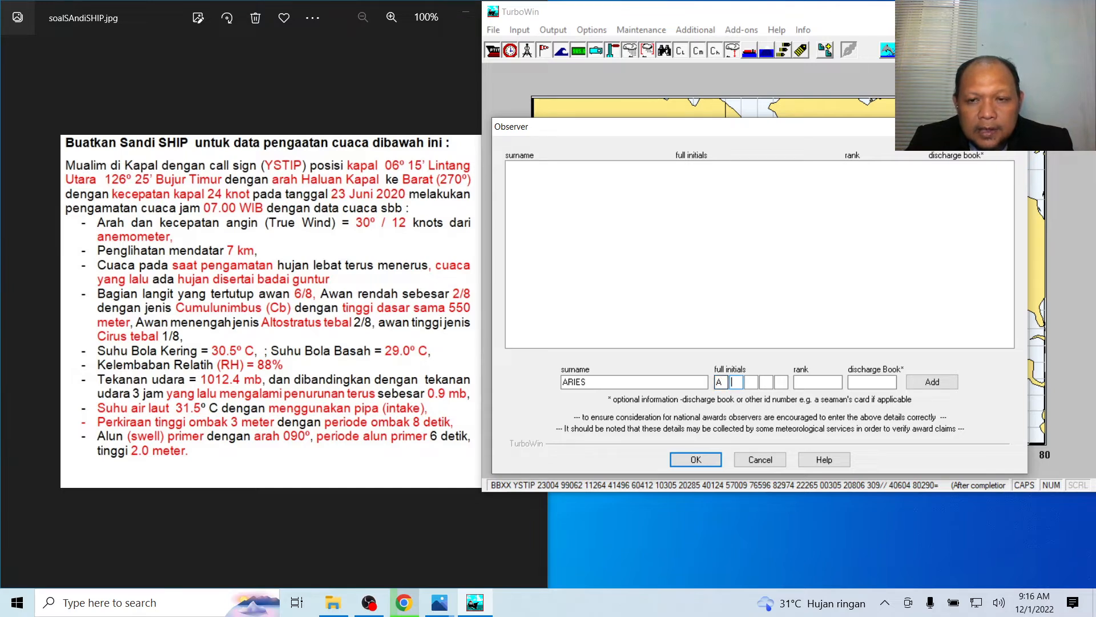
type("K")
left_click(832, 378)
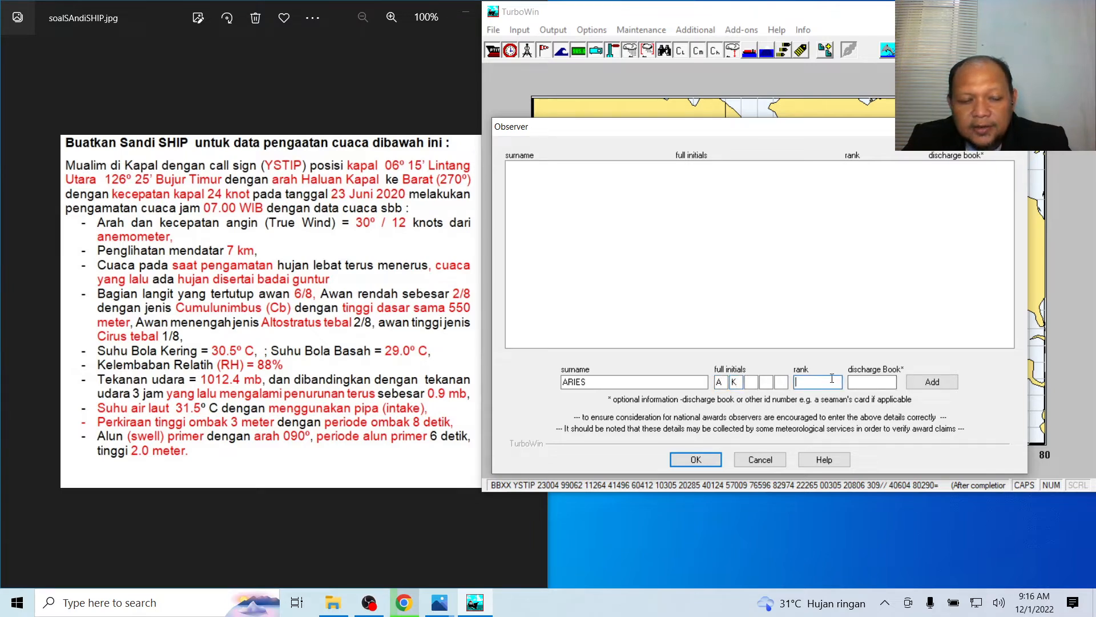
left_click(933, 381)
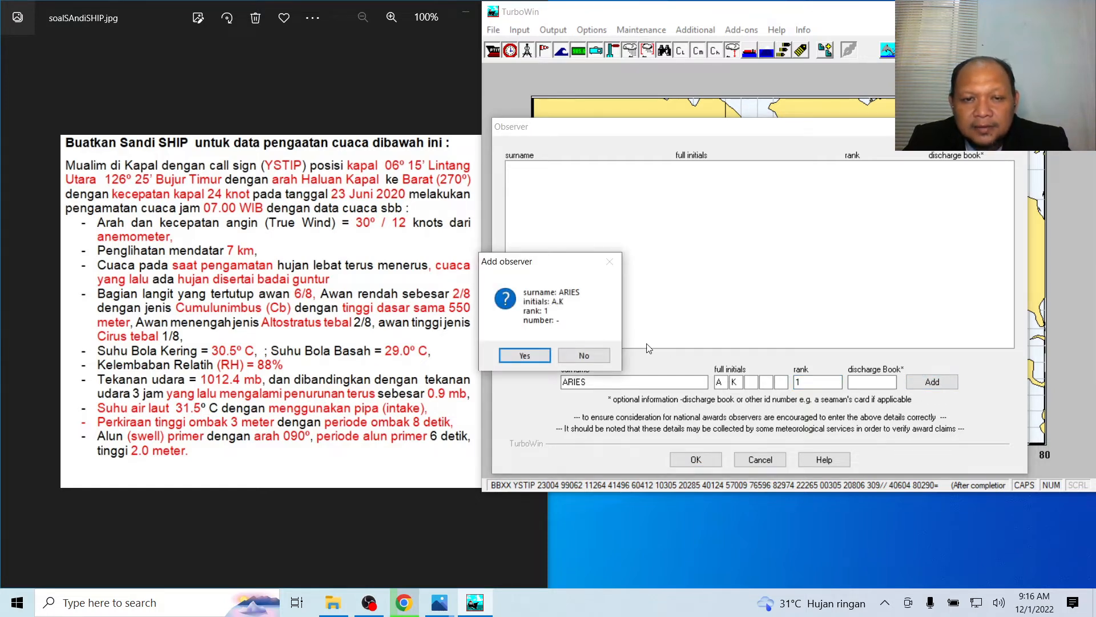
left_click(533, 354)
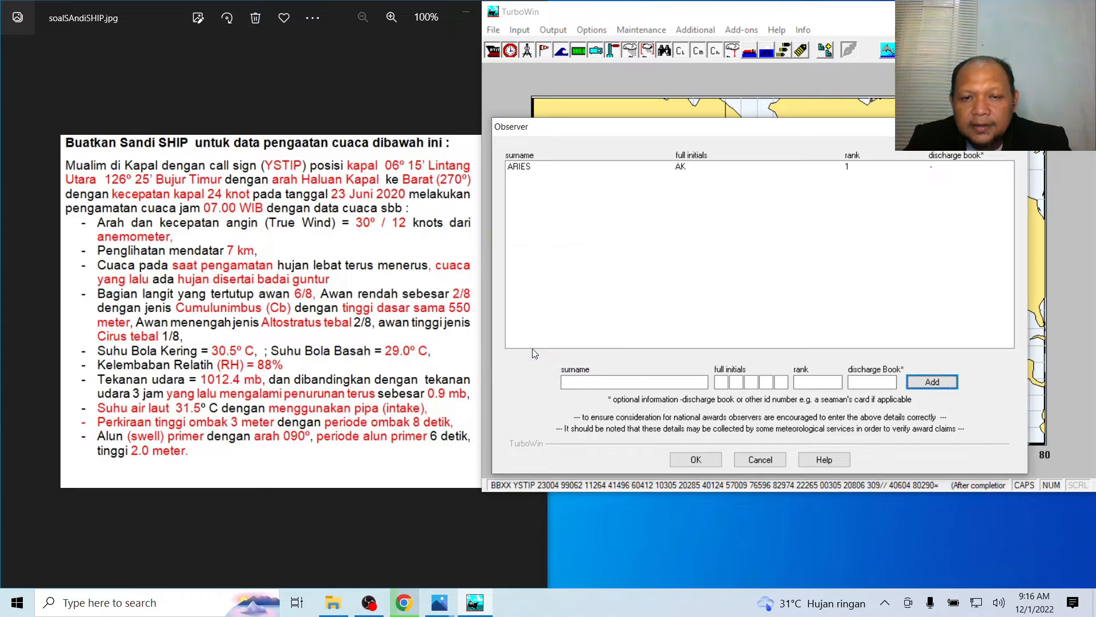
left_click(525, 166)
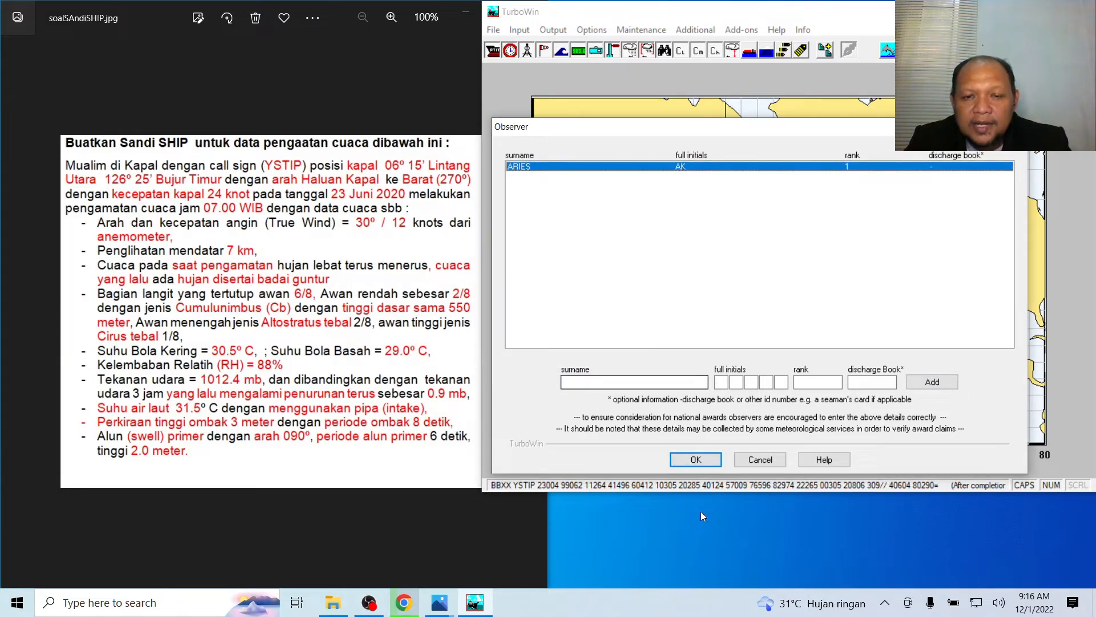
left_click(695, 460)
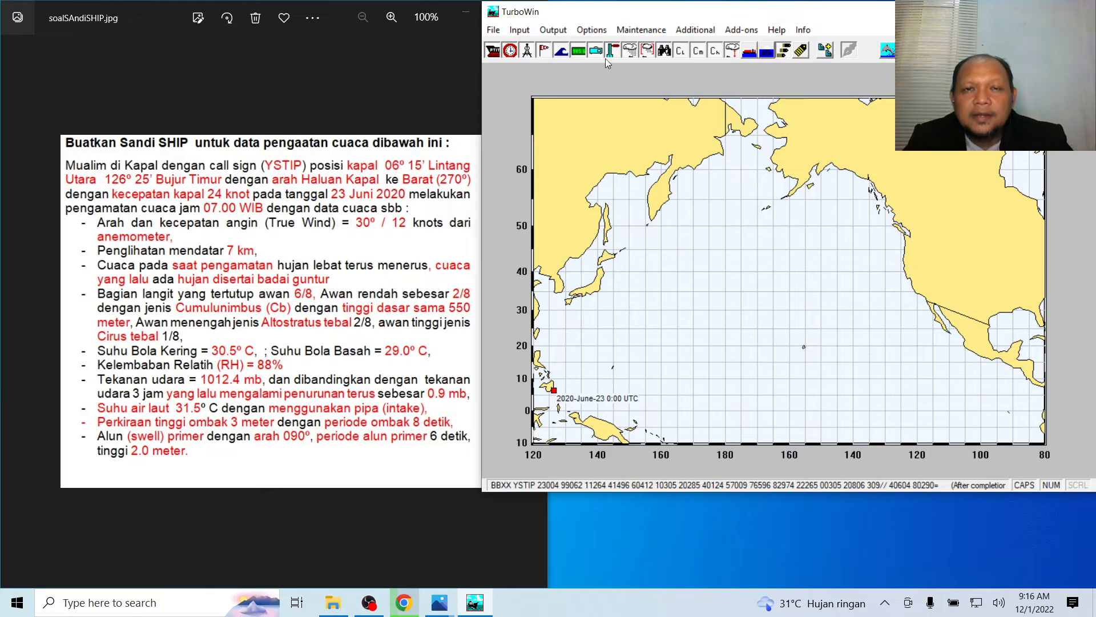
Output the coded observation to the screen, accepting the June 23, 2020 00.00 UTC date/time check and acknowledging the remaining notices
left_click(523, 35)
key("Escape")
left_click(565, 32)
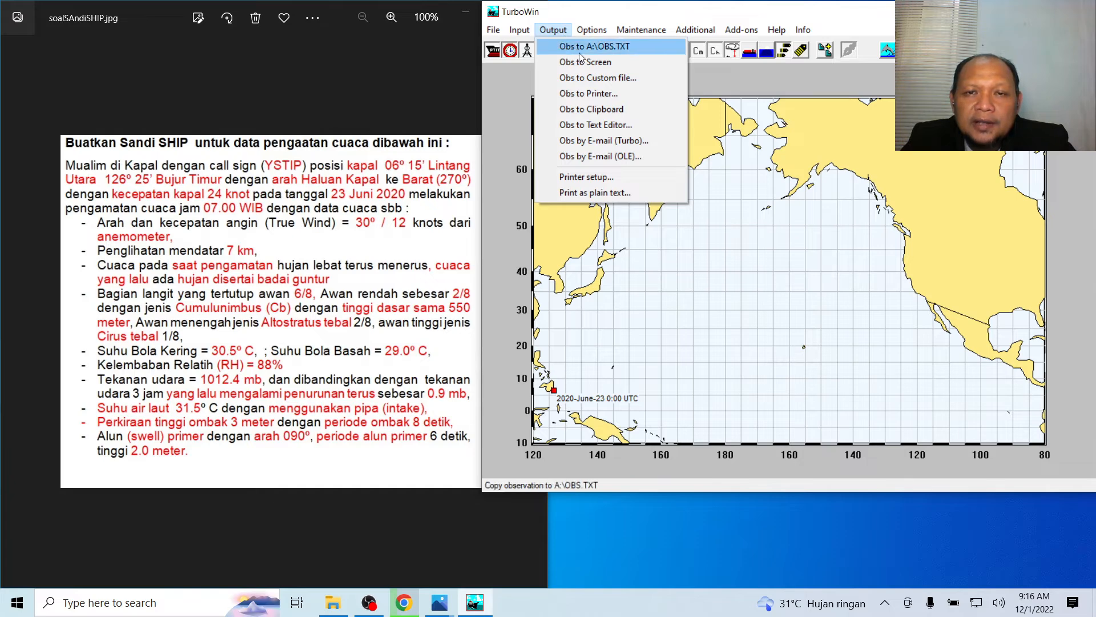
left_click(590, 63)
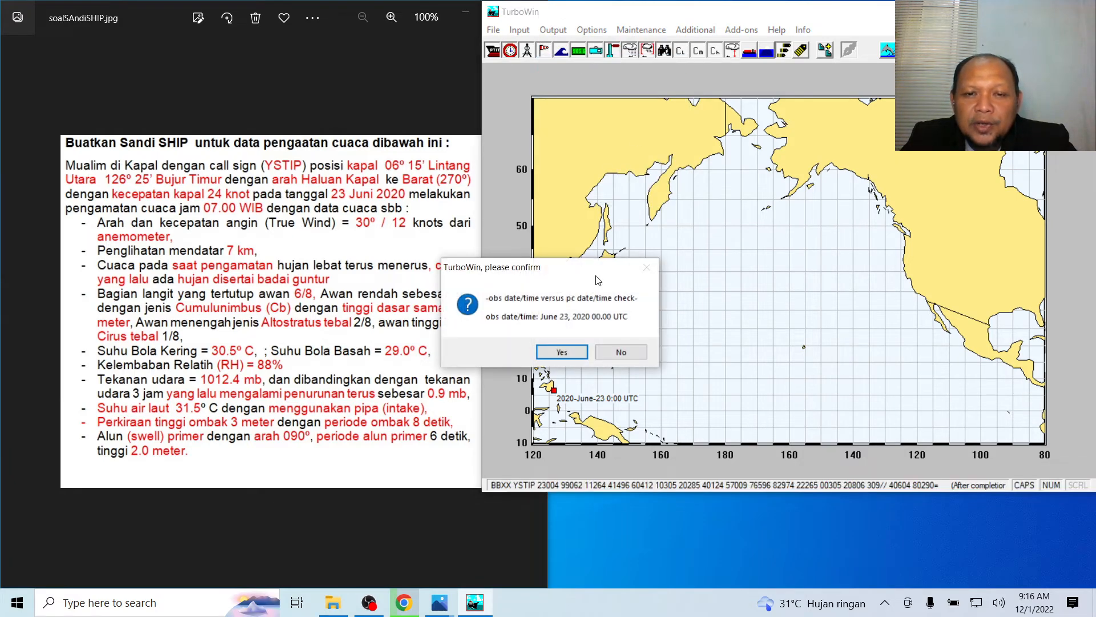
left_click(563, 351)
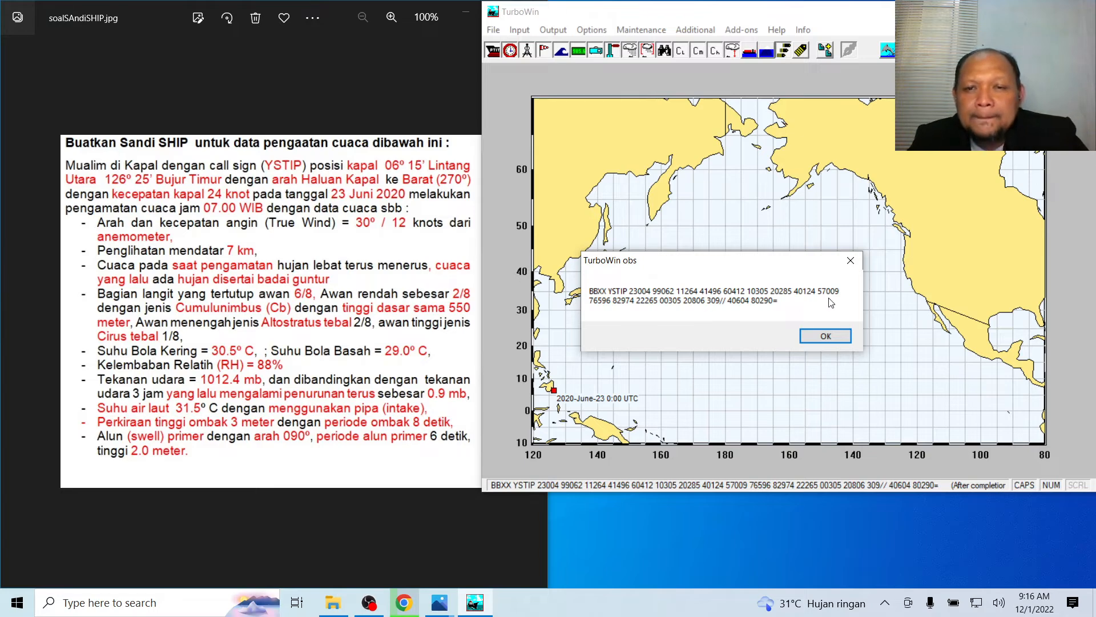
left_click(831, 336)
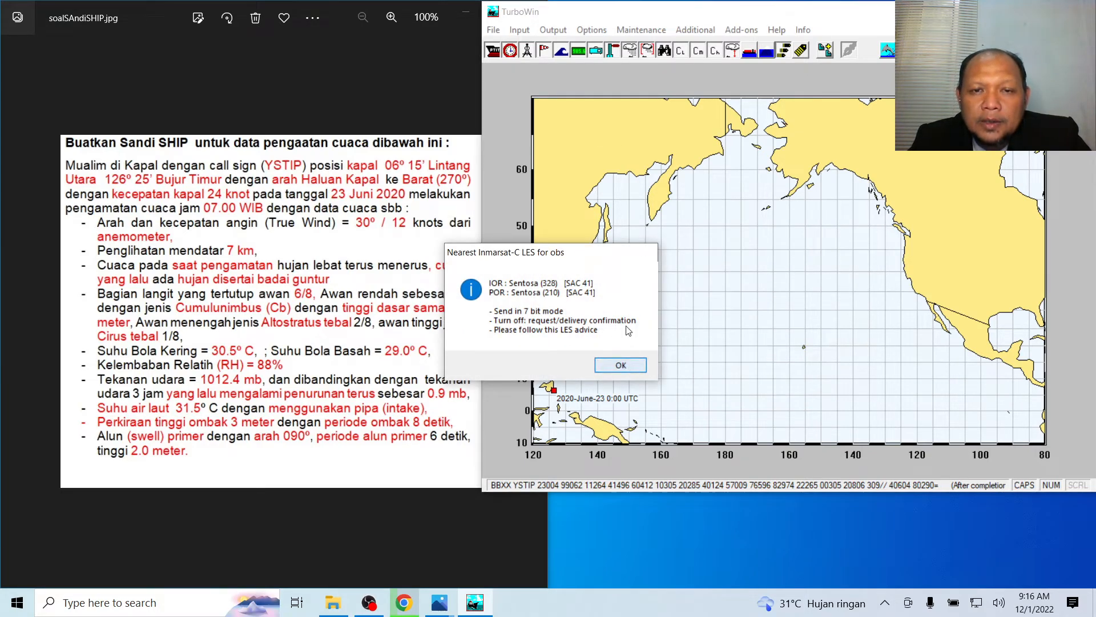
left_click(620, 365)
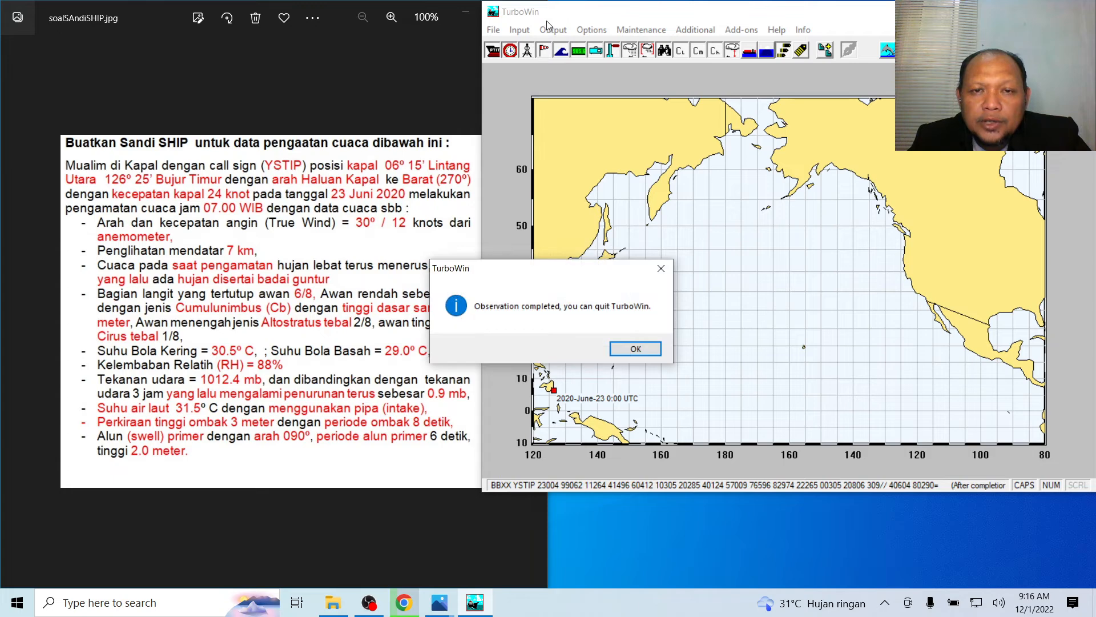
left_click(640, 347)
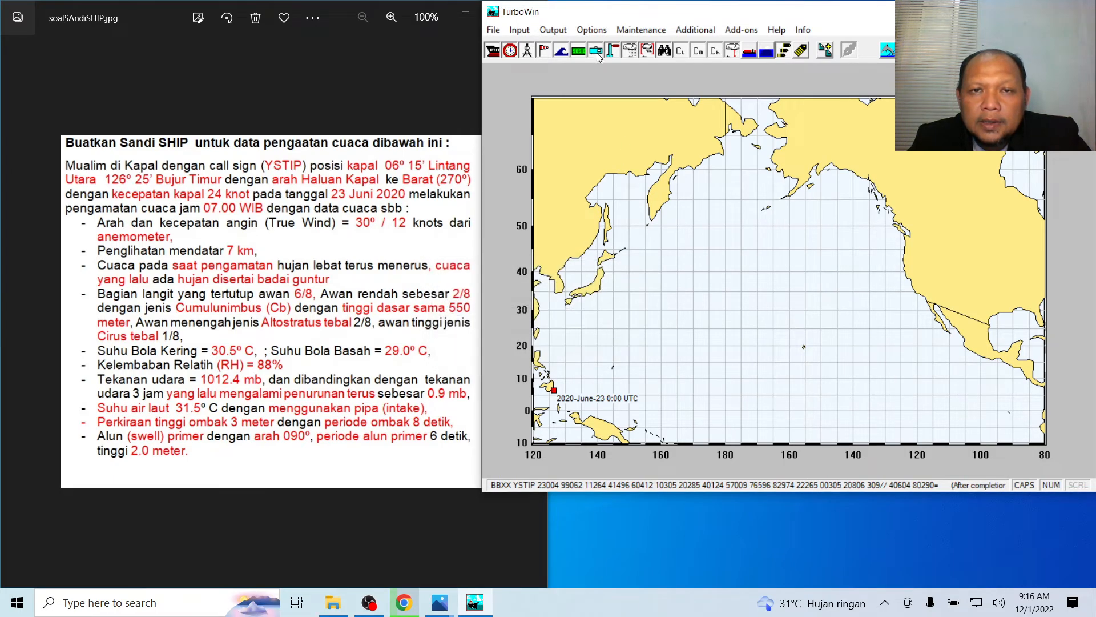
left_click(803, 52)
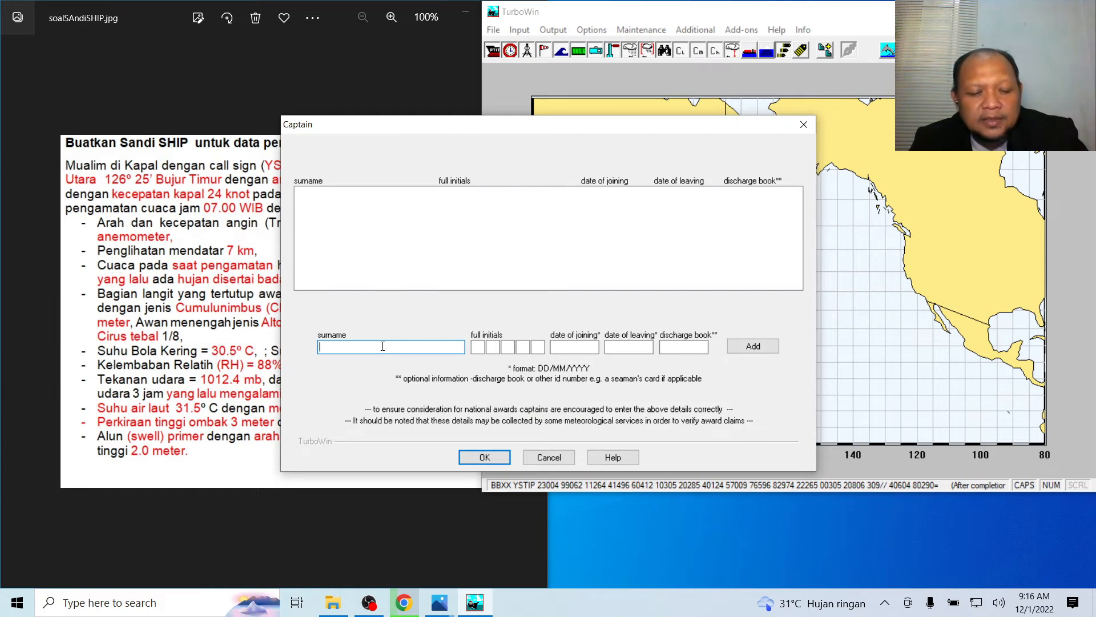
type("masTER")
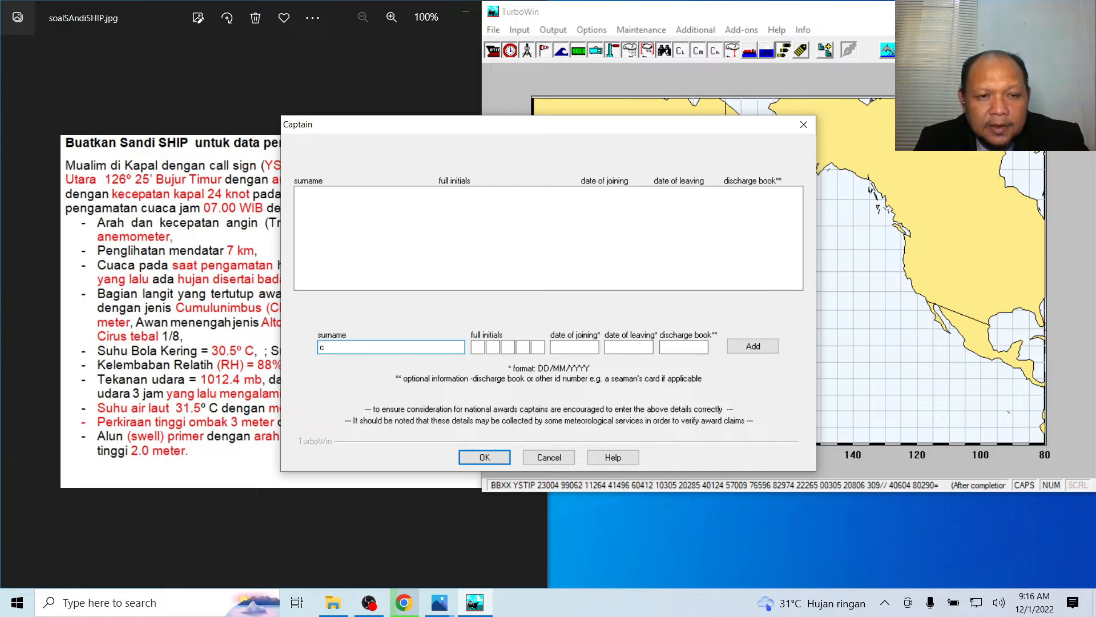
key("Caps_Lock")
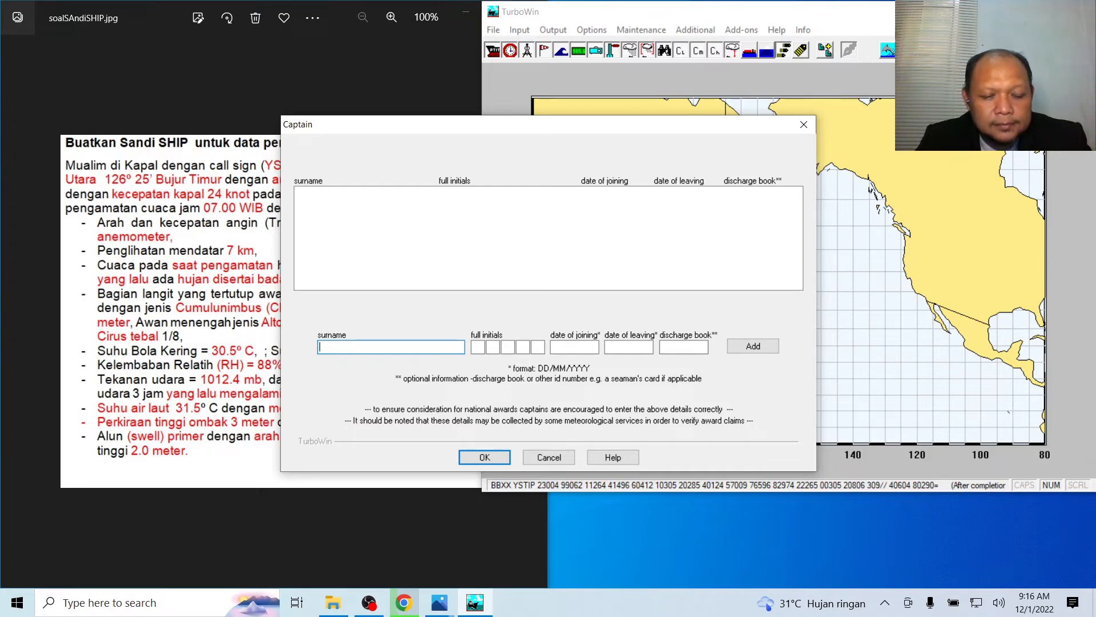
type("pt.AK")
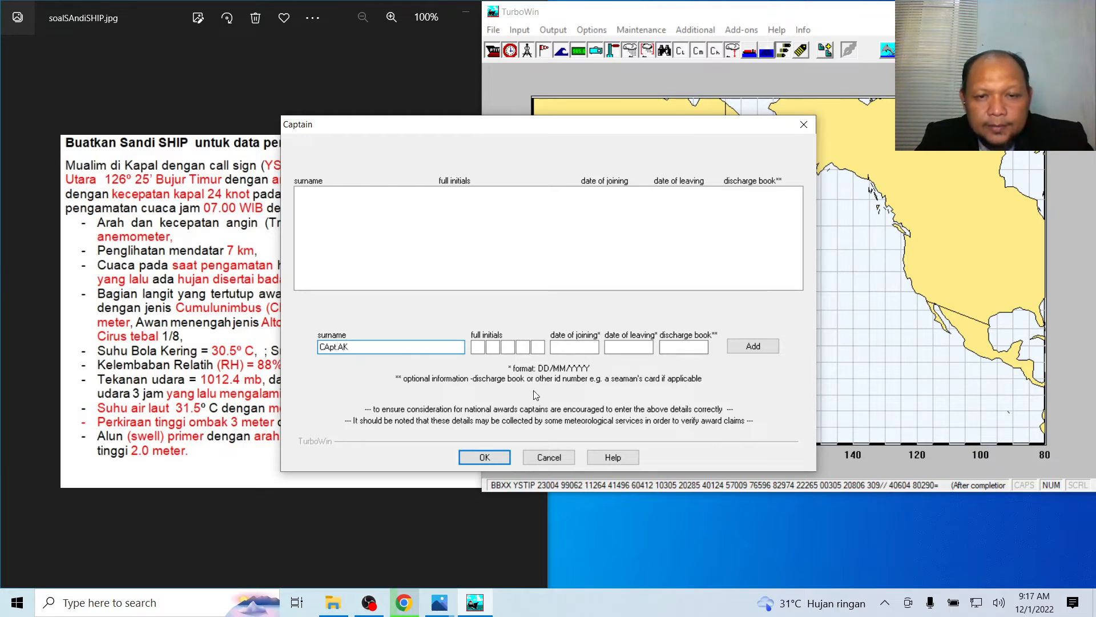
left_click(478, 347)
type("A")
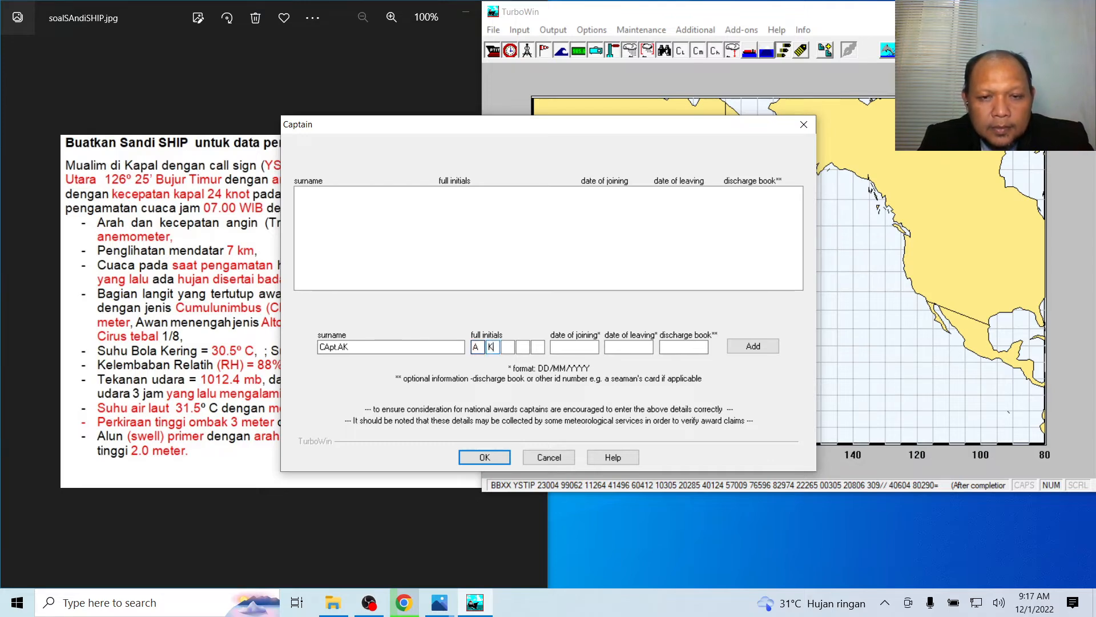
left_click(588, 343)
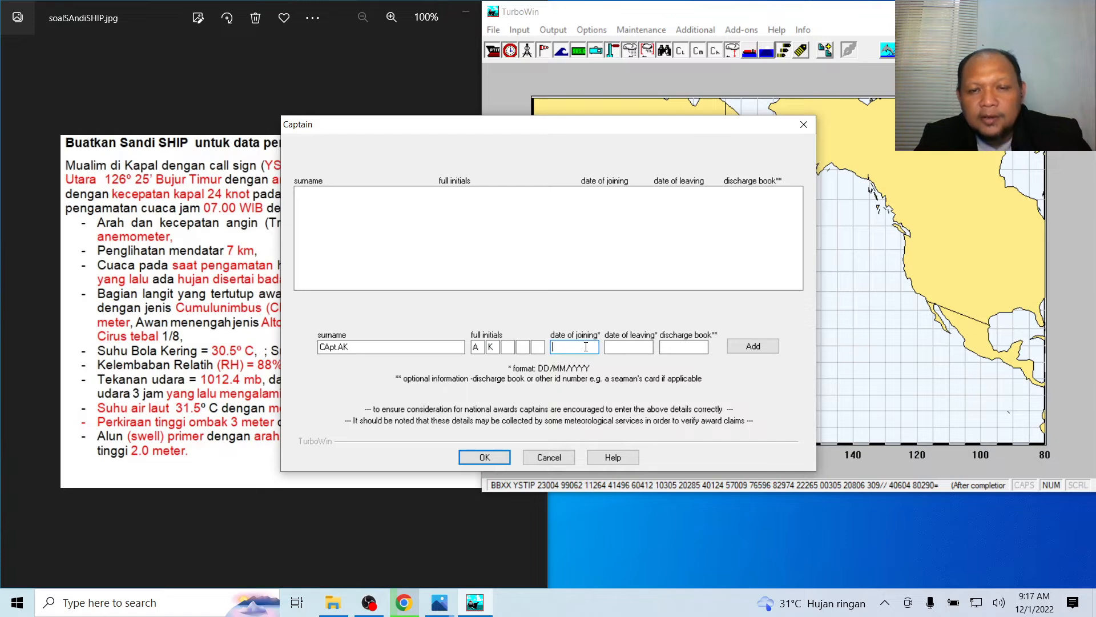
left_click(730, 345)
left_click(614, 347)
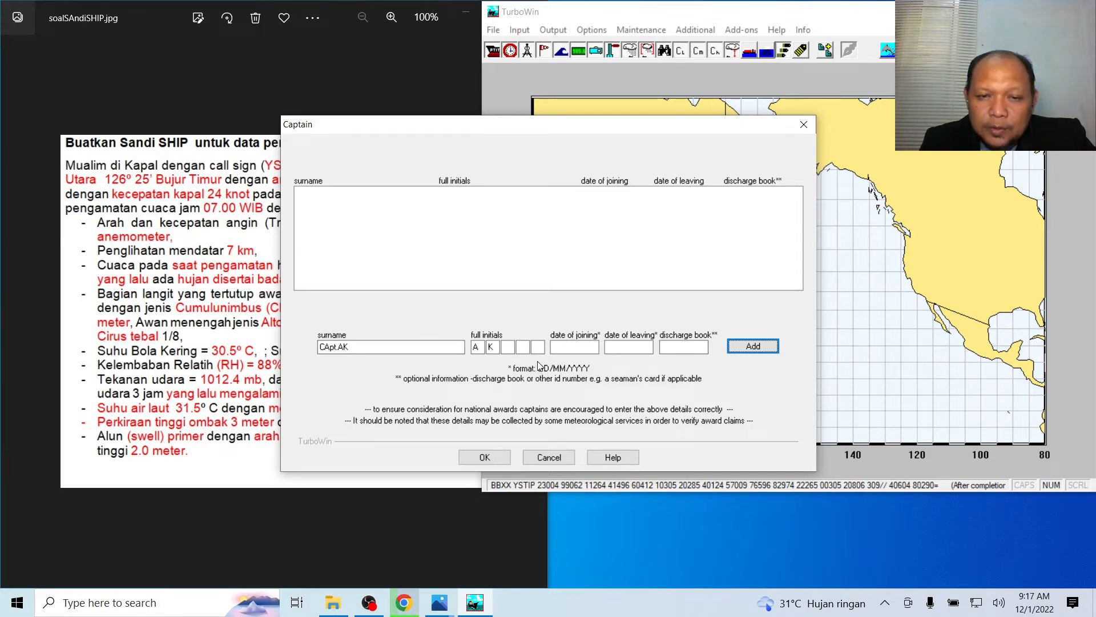
left_click(567, 349)
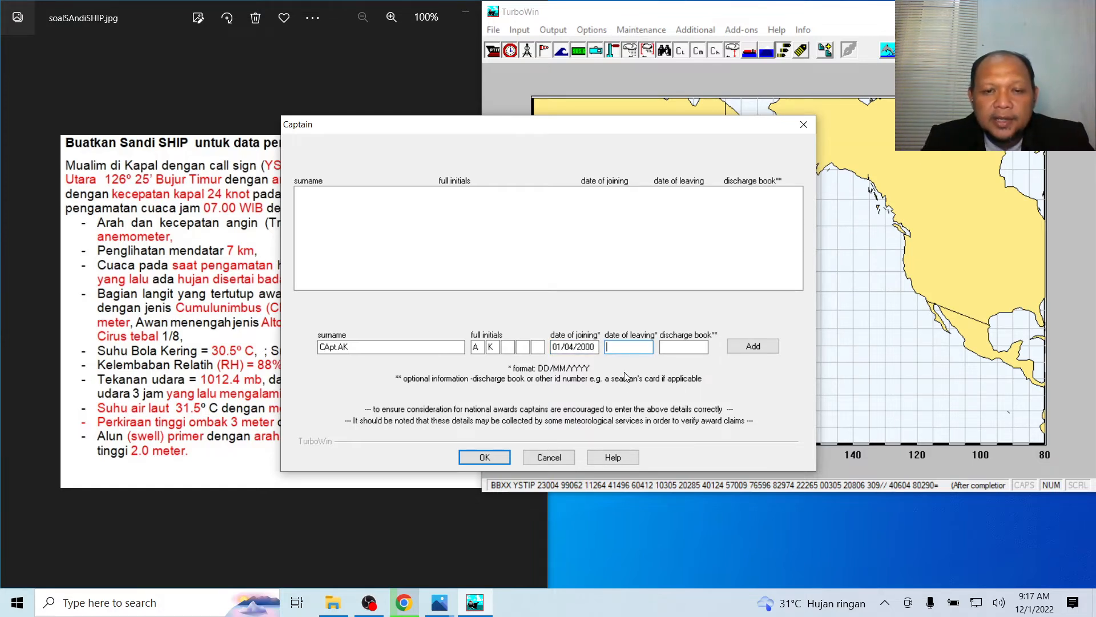
left_click(556, 458)
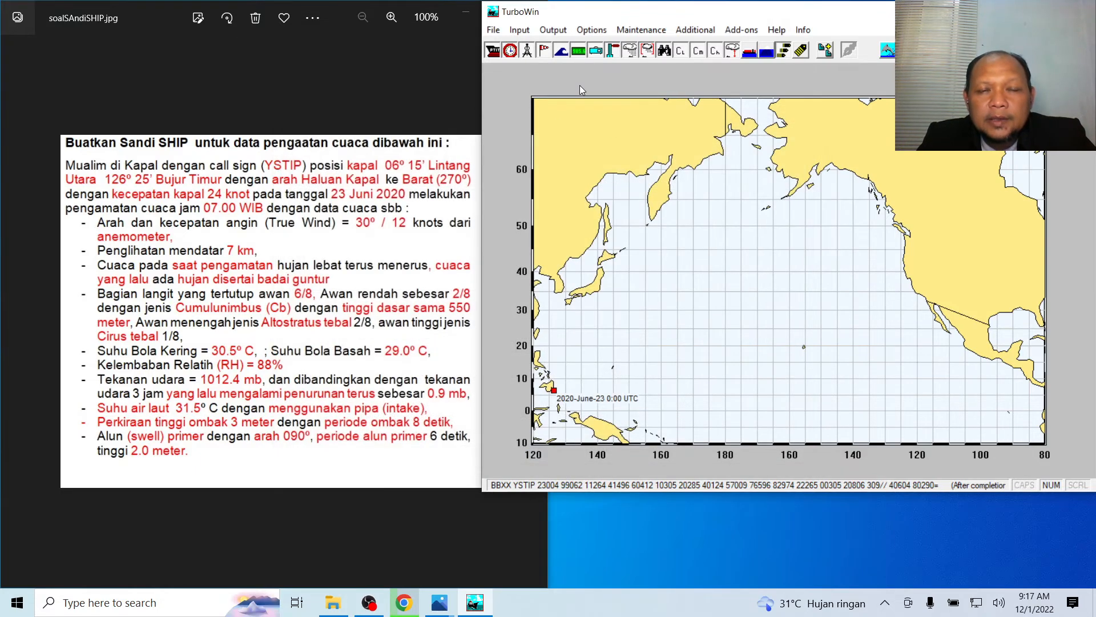
Print the observation as plain text with Microsoft Print to PDF, saving the file as ship in the Documents folder
left_click(563, 34)
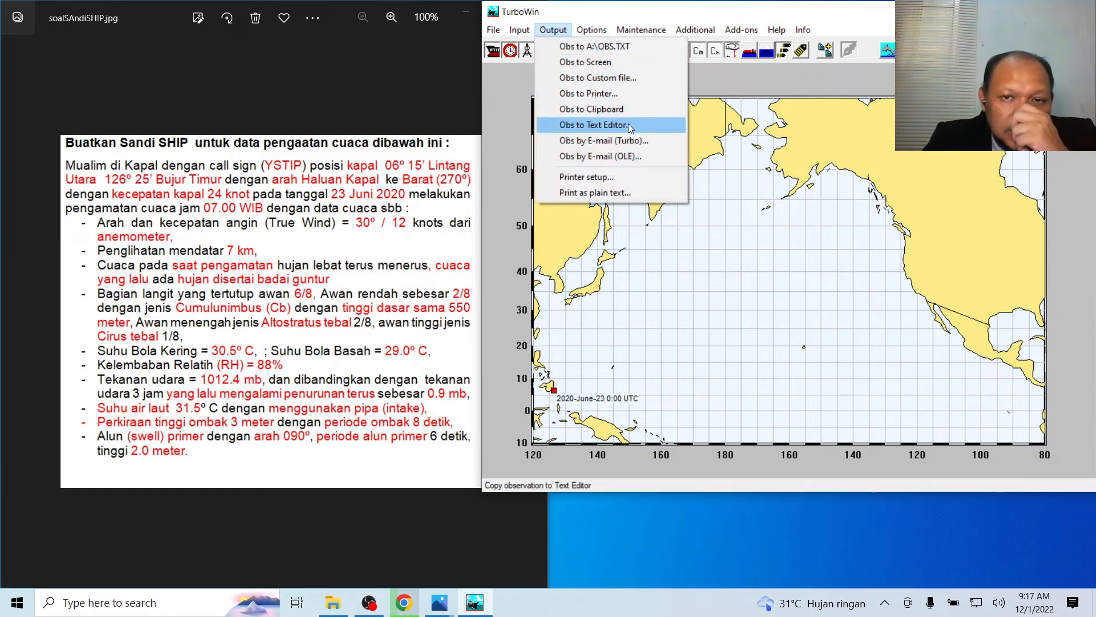
left_click(642, 193)
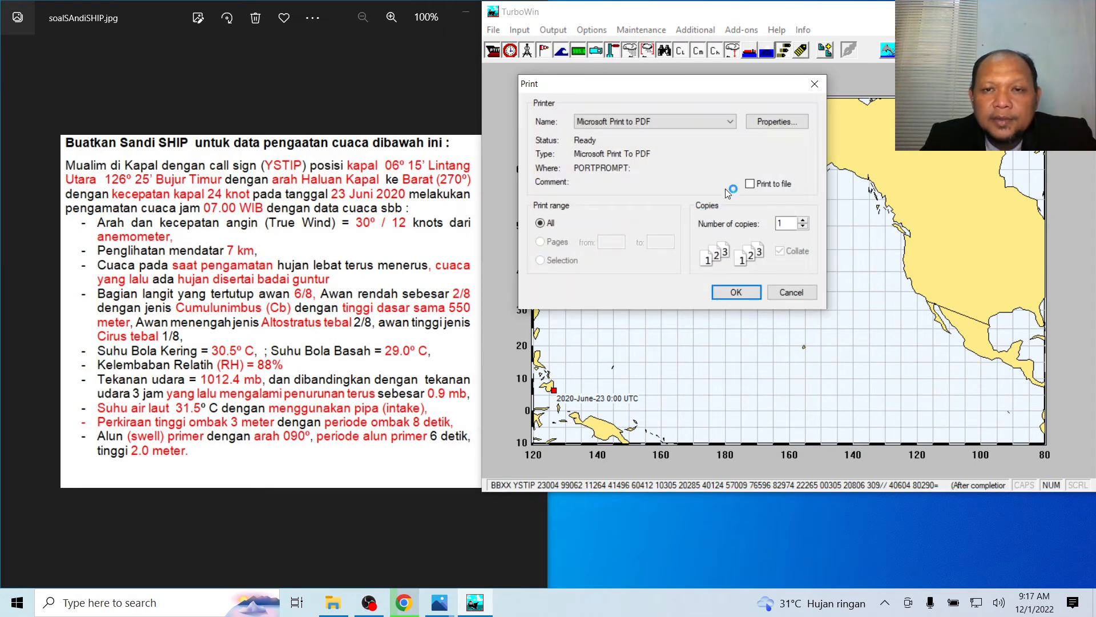
left_click(739, 289)
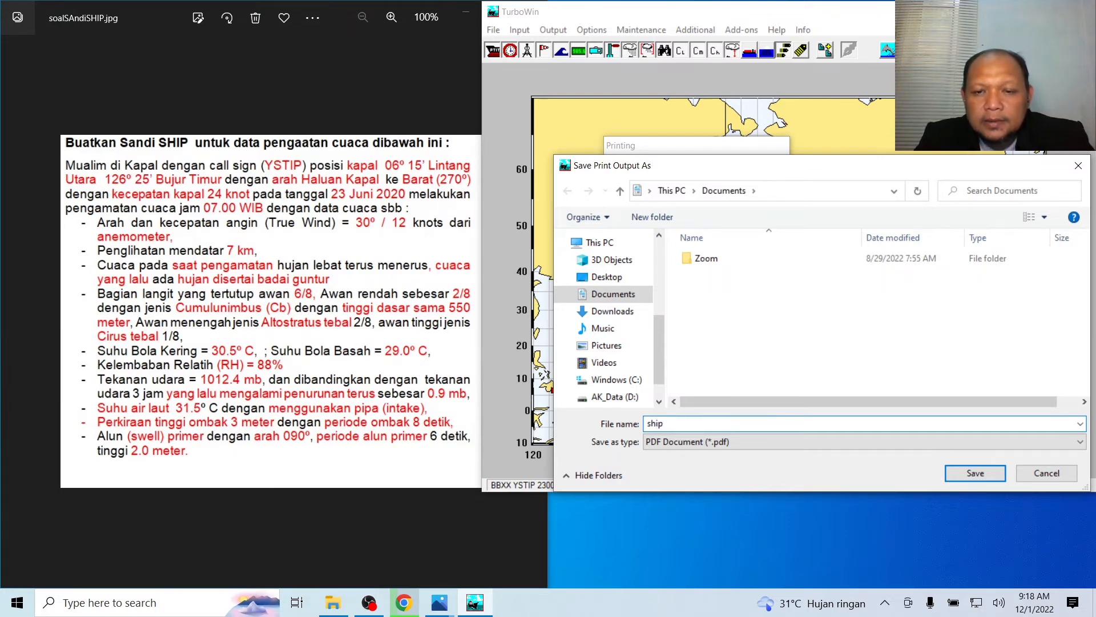
left_click(989, 473)
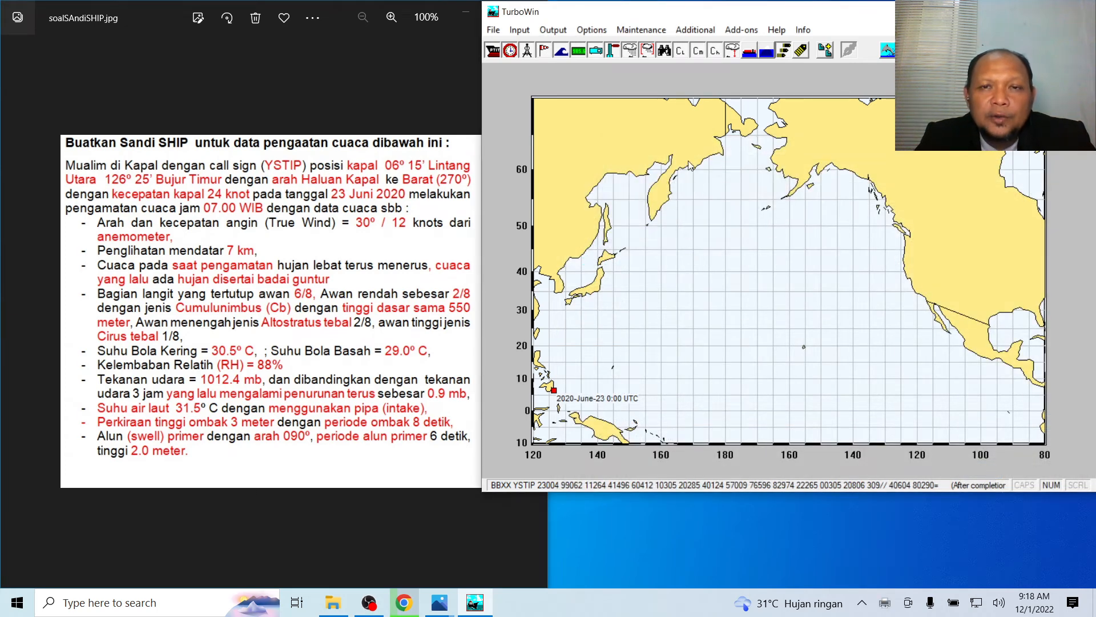
Try to copy the coded observation to the clipboard, accepting the June 23, 2020 00.00 UTC date/time sequence check
left_click(553, 29)
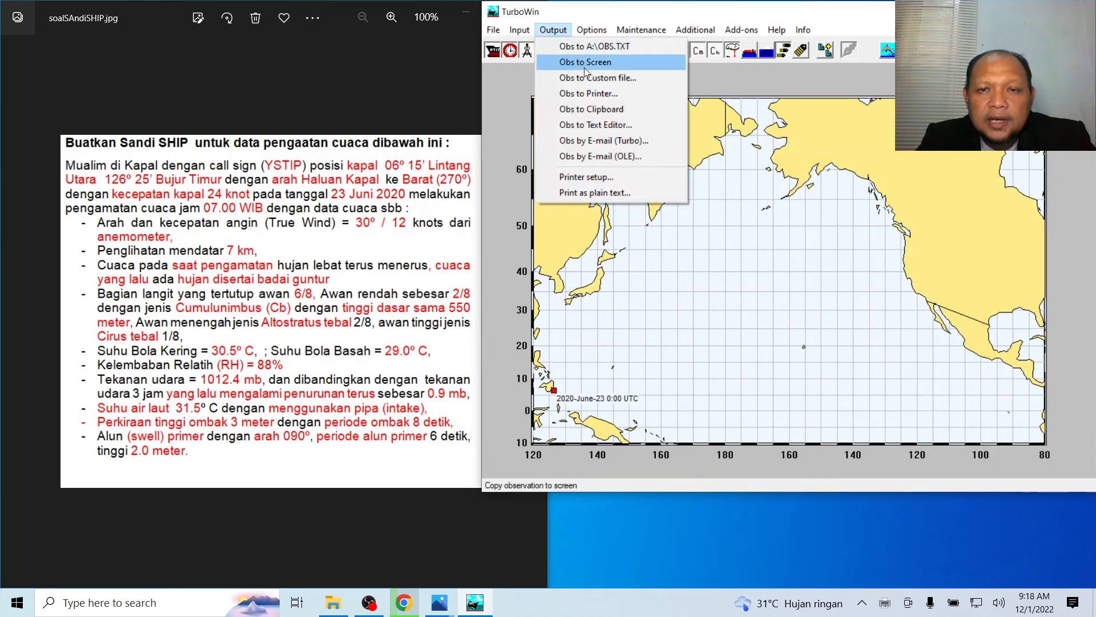
left_click(622, 111)
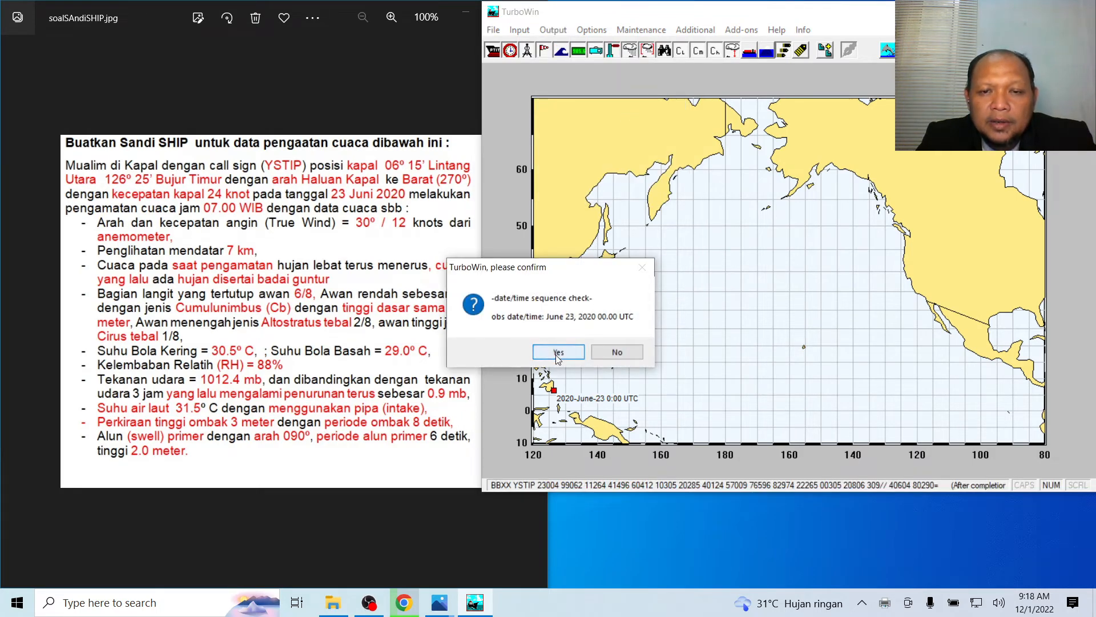
left_click(558, 353)
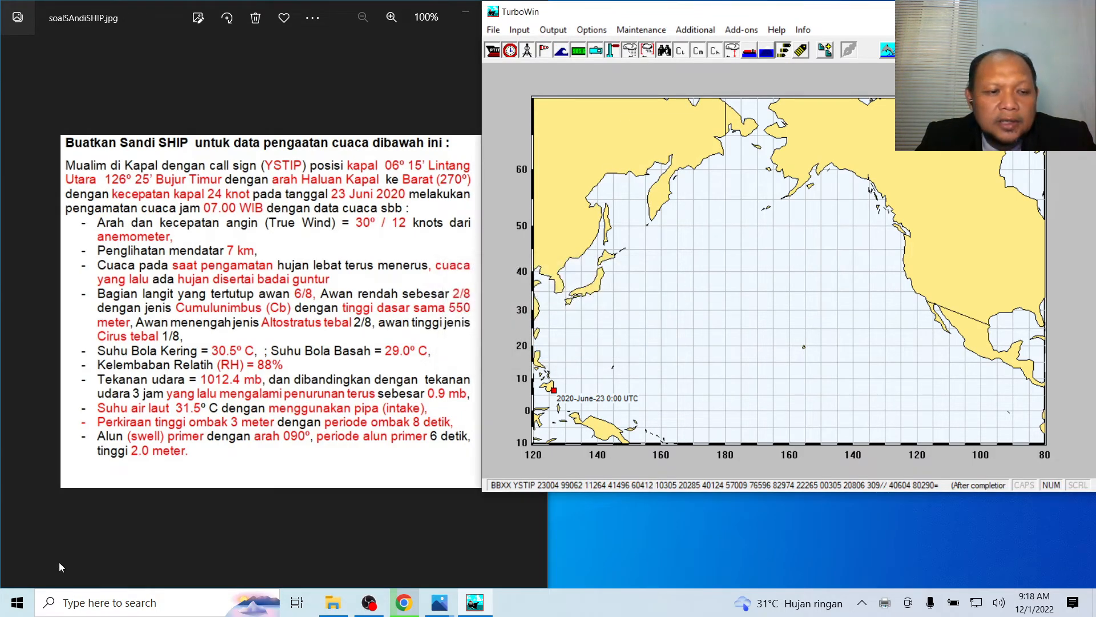
Switch to a new Notepad document, paste the clipboard contents into it, and delete the pasted text
left_click(18, 599)
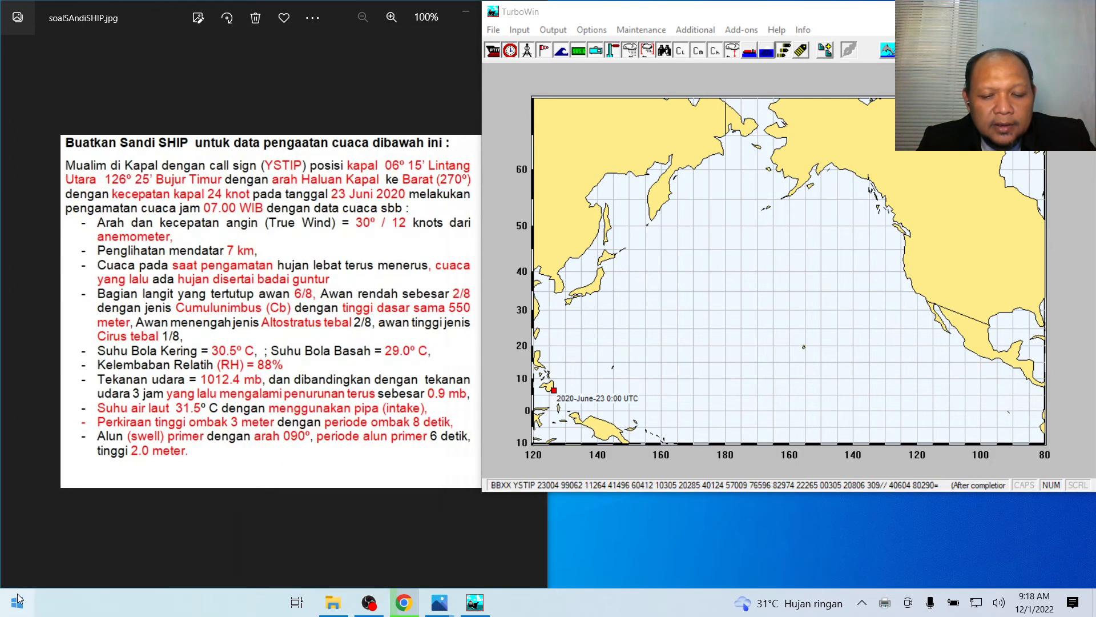
type("notr")
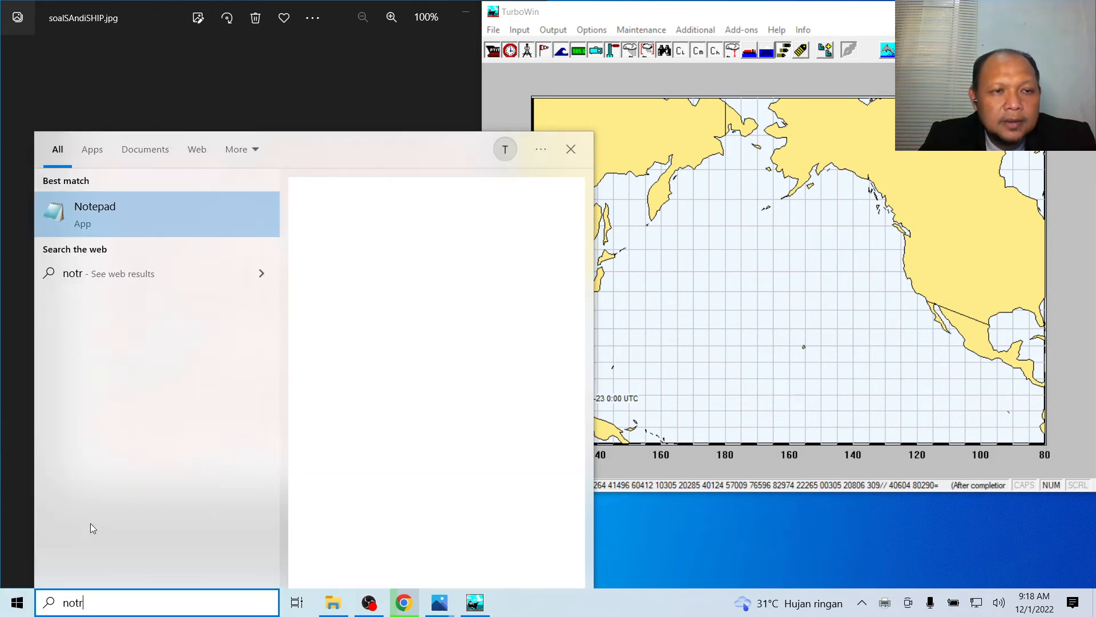
left_click(179, 224)
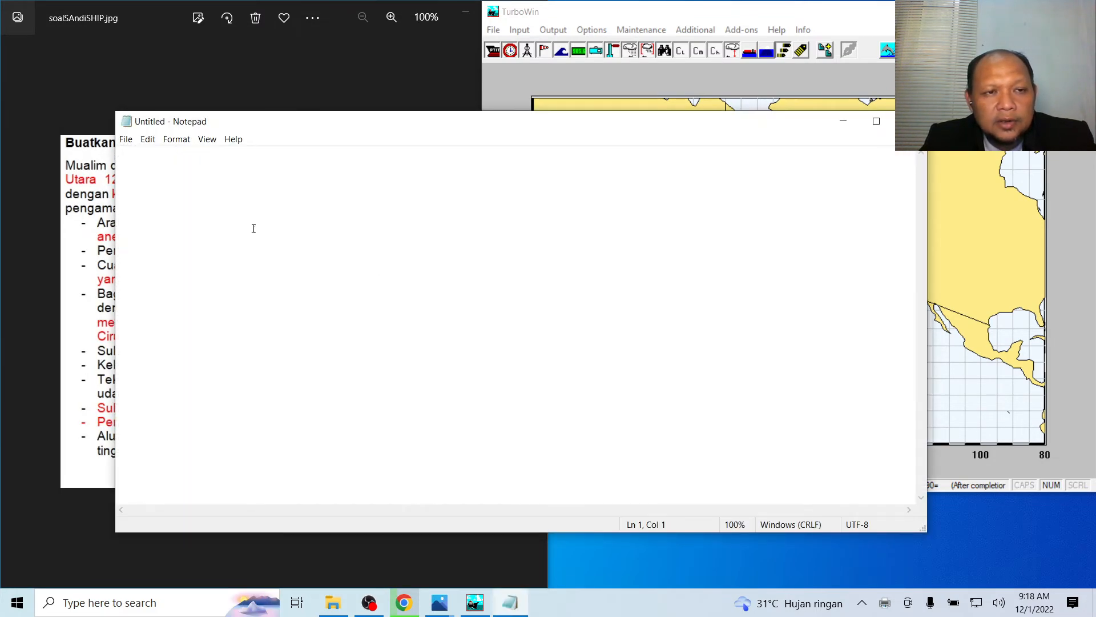
left_click(148, 139)
left_click(169, 198)
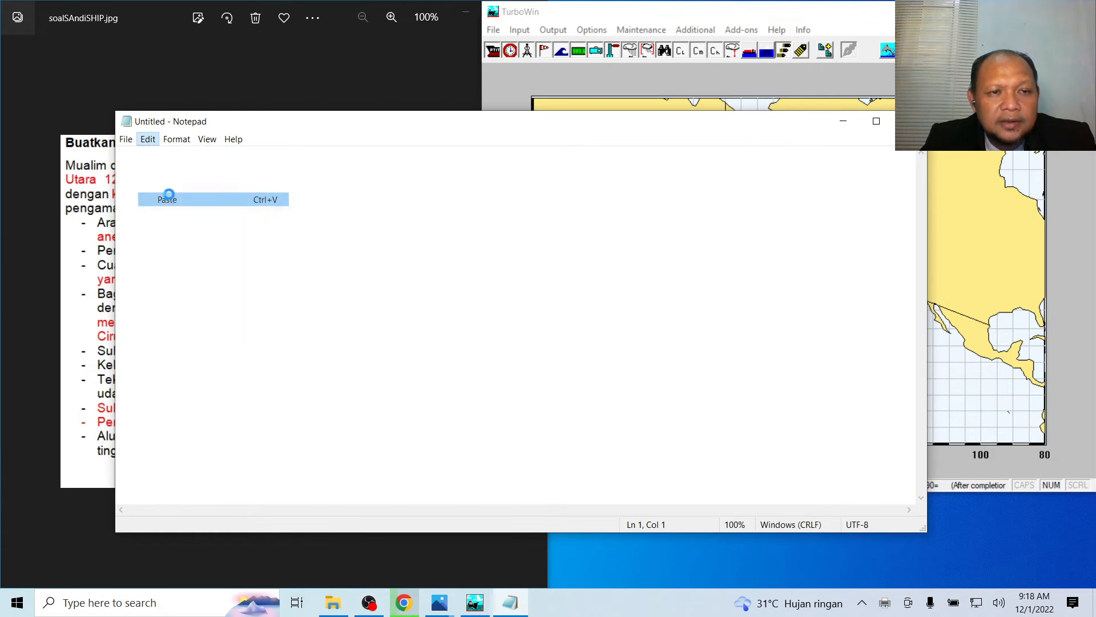
key("ctrl+a")
key("ctrl+c")
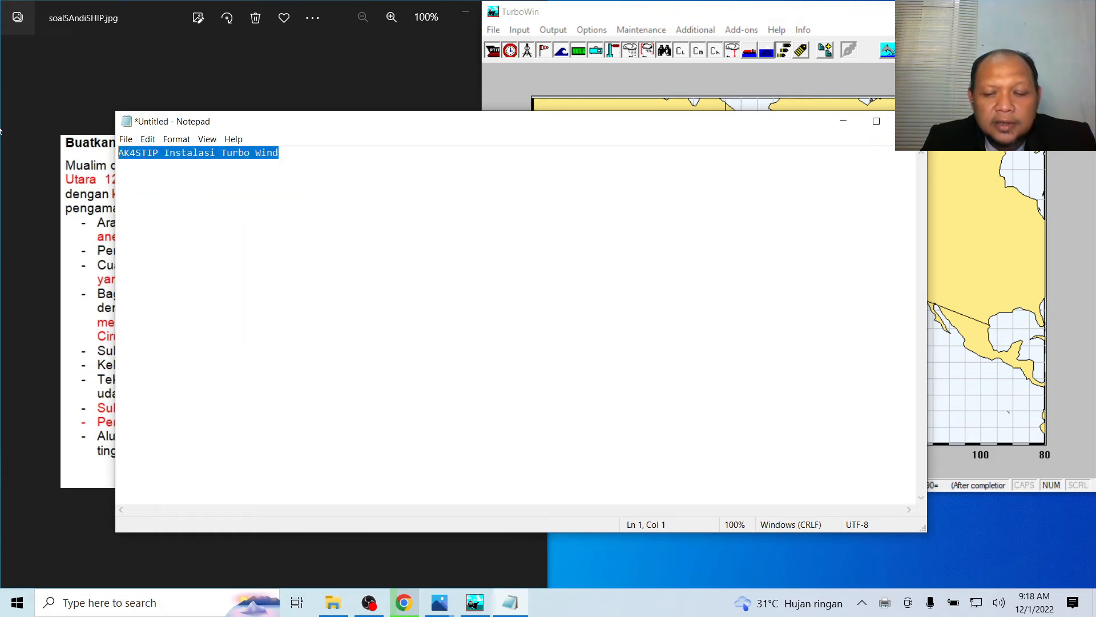
key("Delete")
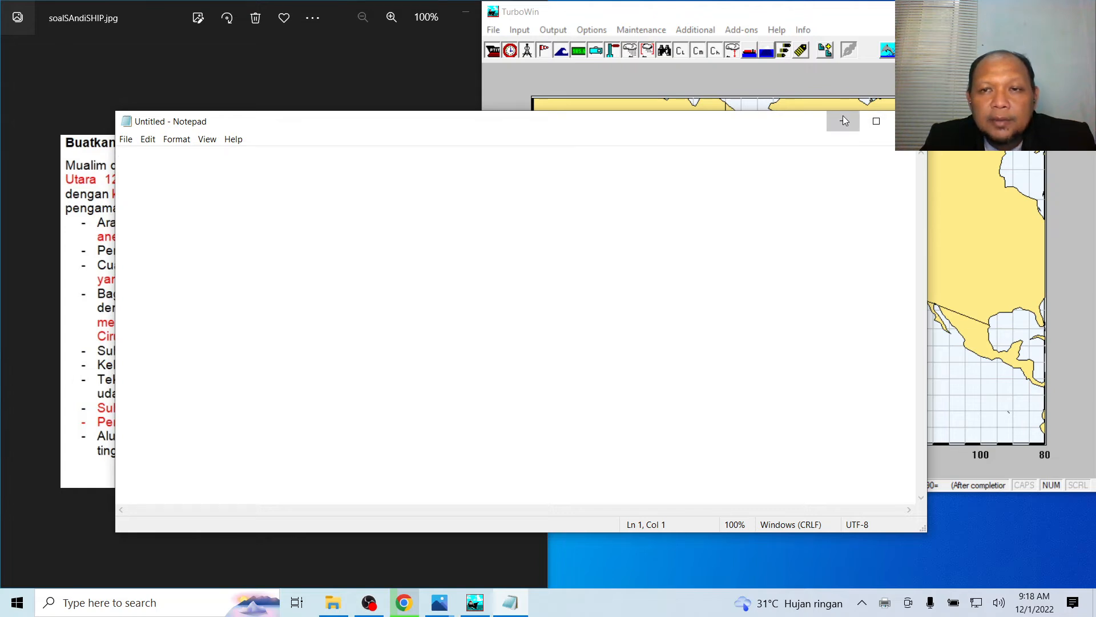
Try to send the observation from TurboWin to the text editor, accepting the June 23, 2020 00.00 UTC sequence check
left_click(892, 89)
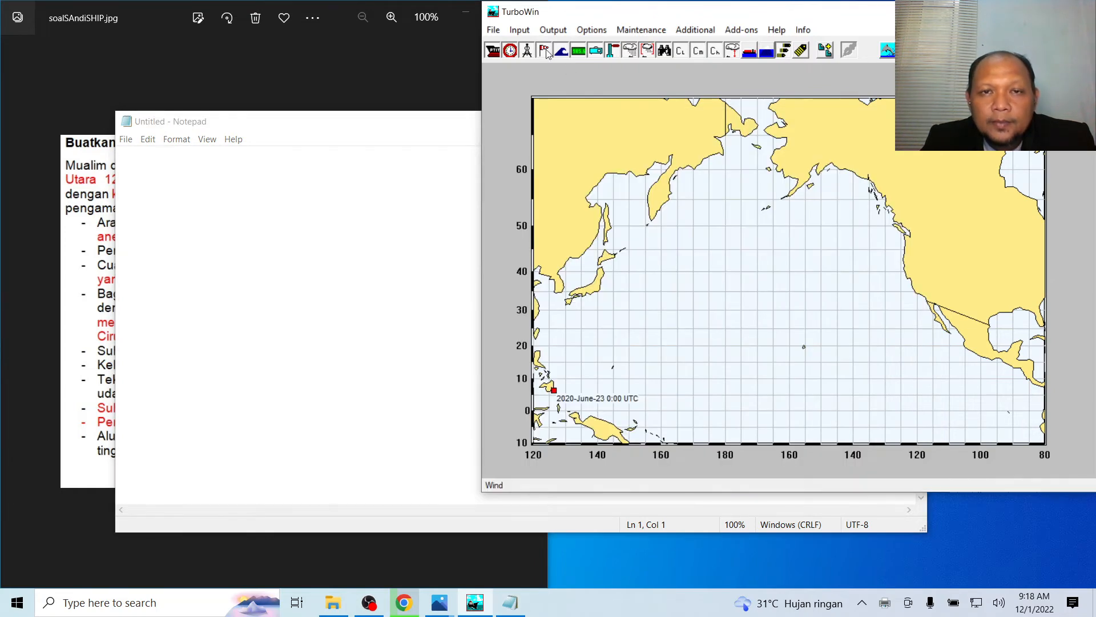
left_click(520, 30)
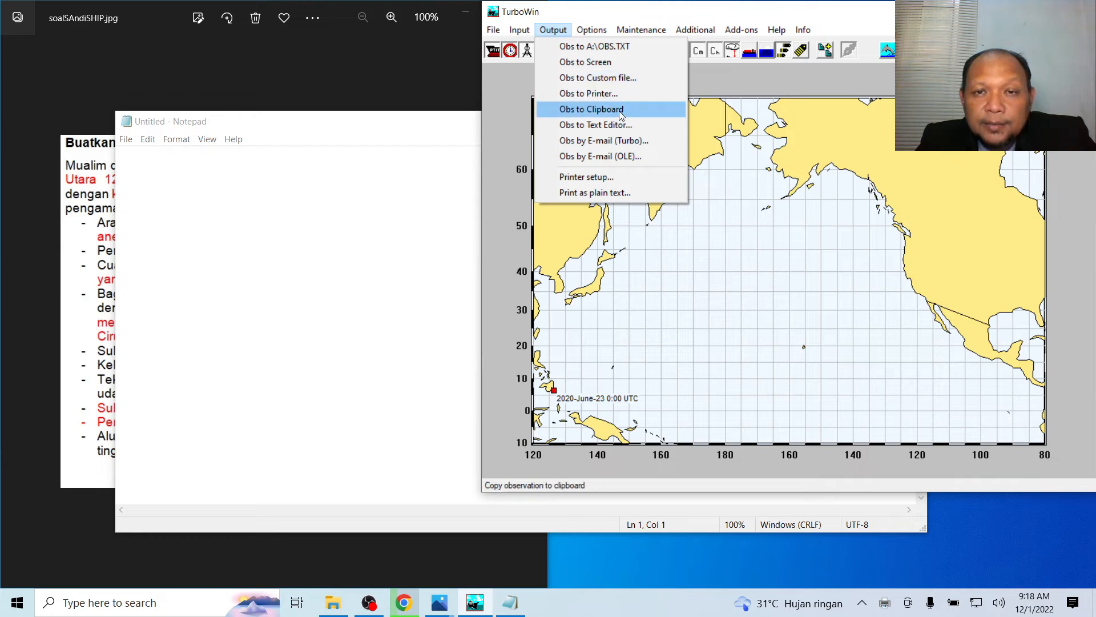
left_click(648, 124)
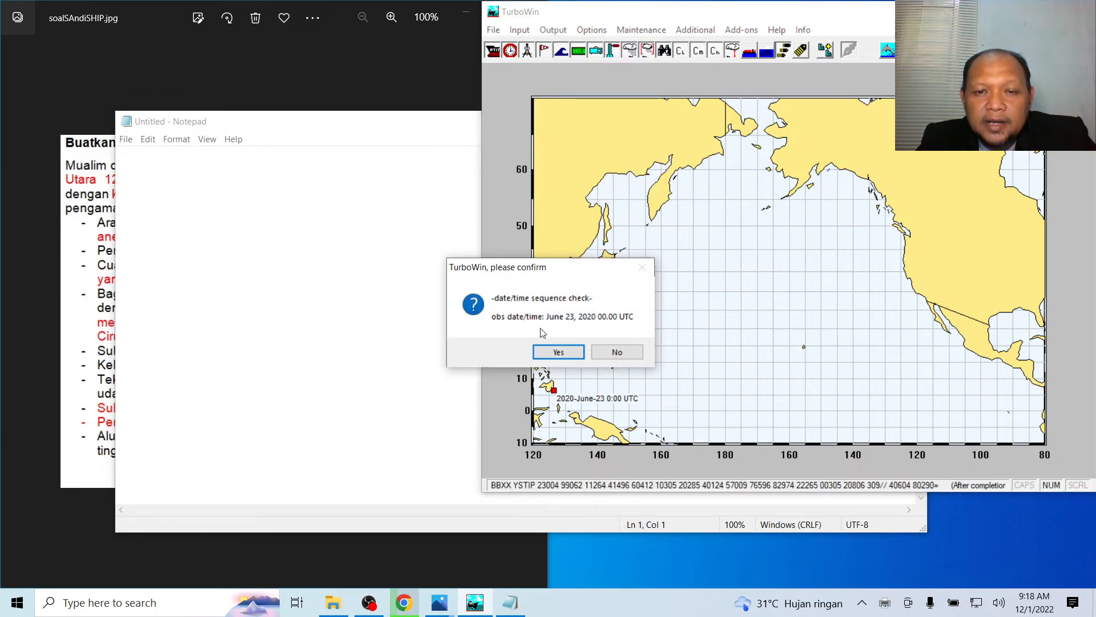
left_click(556, 352)
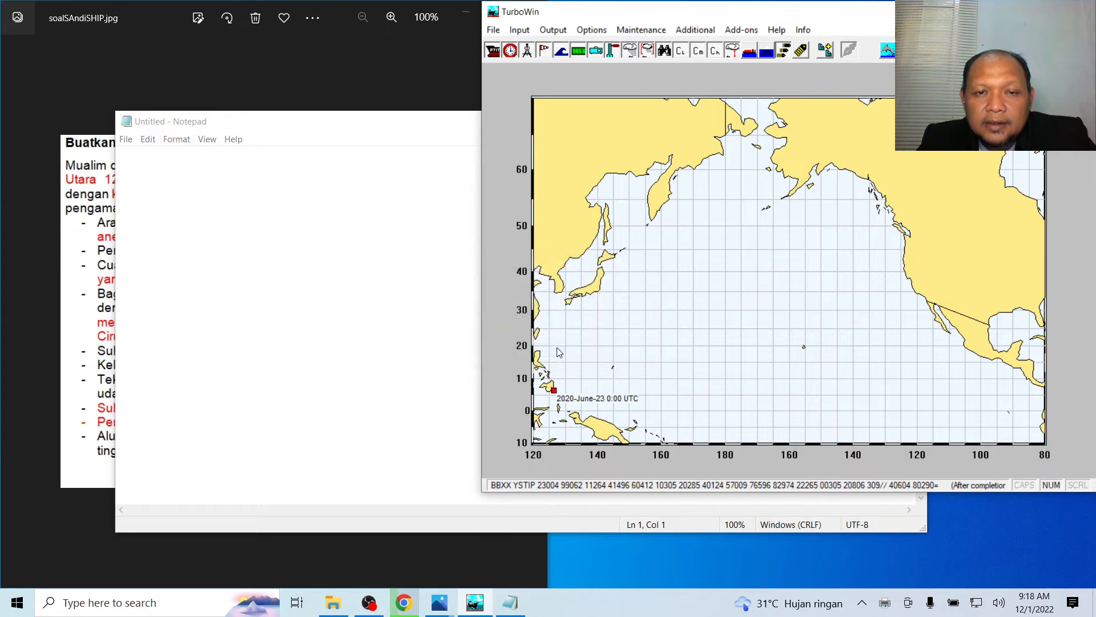
Paste the clipboard contents into the blank Notepad document again and clear all of the pasted text
left_click(148, 139)
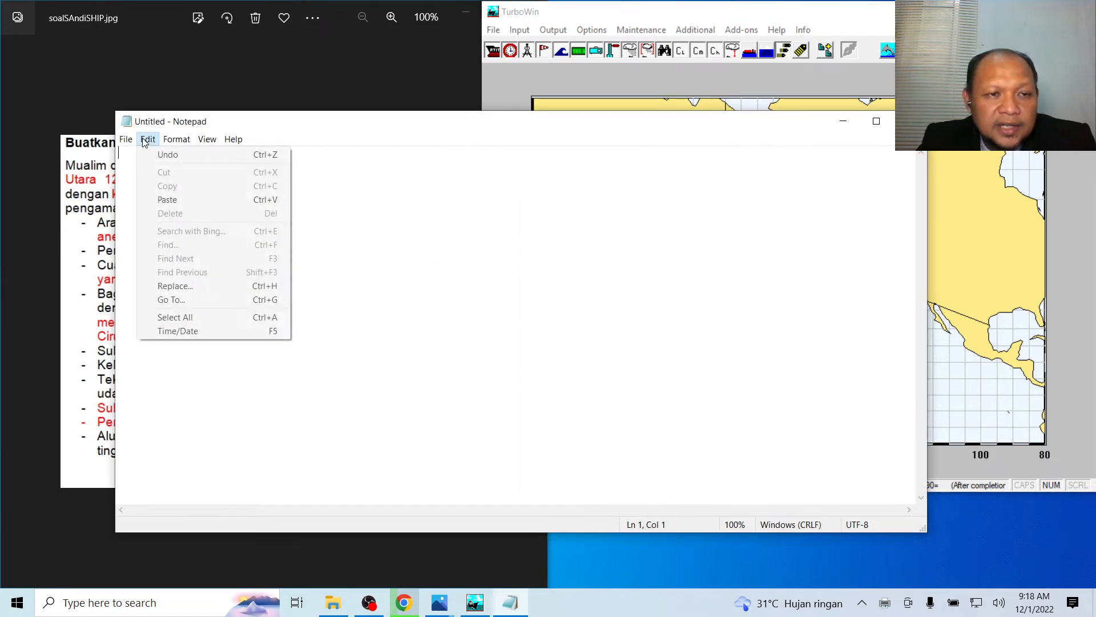
left_click(178, 199)
key("ctrl+a")
key("ctrl+c")
key("Delete")
key("ctrl+v")
key("ctrl+BackSpace")
key("ctrl+BackSpace")
key("ctrl+BackSpace")
key("ctrl+BackSpace")
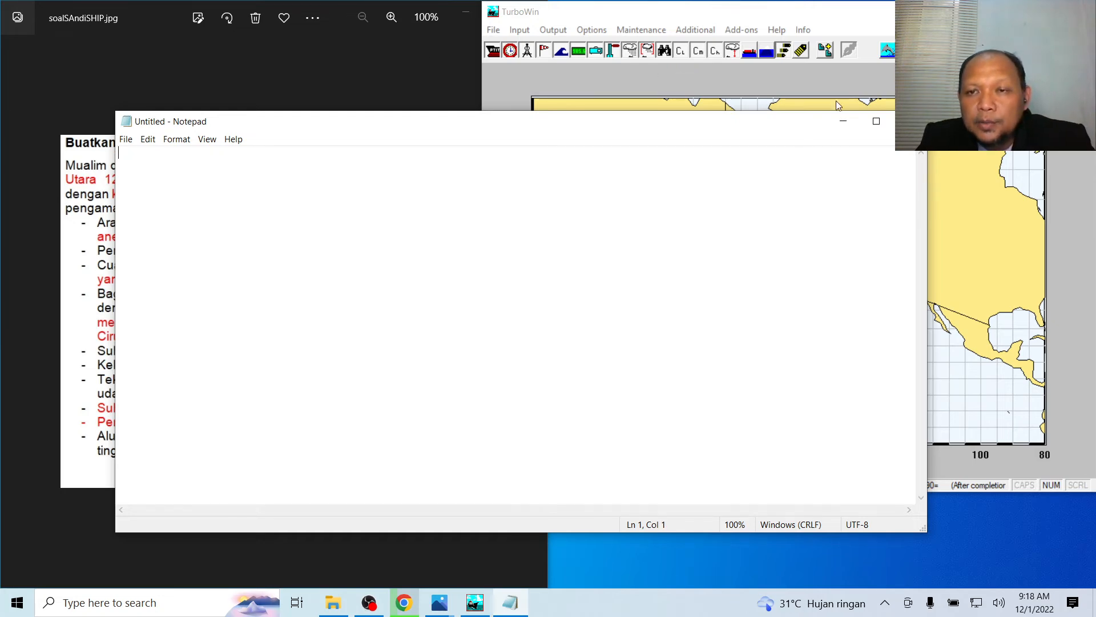
Minimize Notepad and try again to output the observation to the text editor, accepting the date/time sequence check and closing the remaining prompts
left_click(847, 123)
left_click(589, 32)
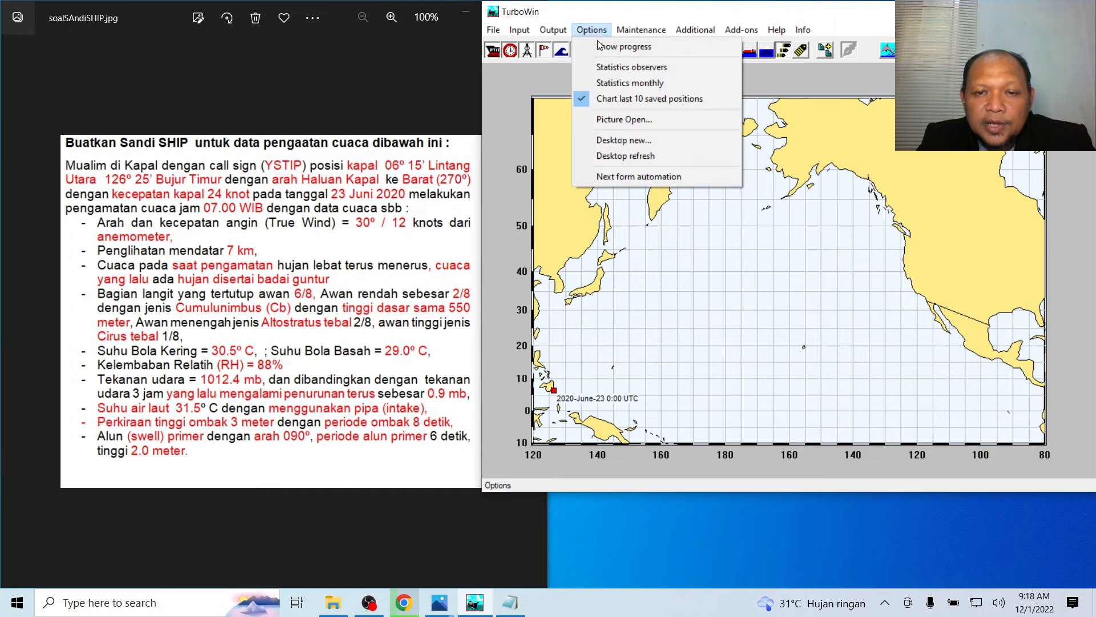
mouse_move(553, 30)
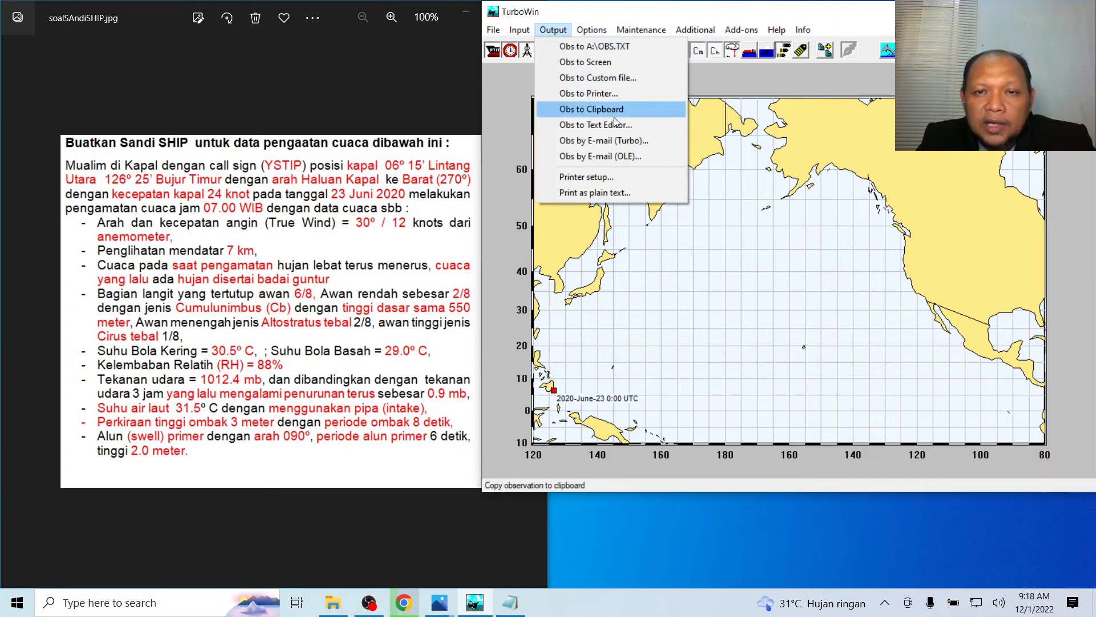
left_click(628, 126)
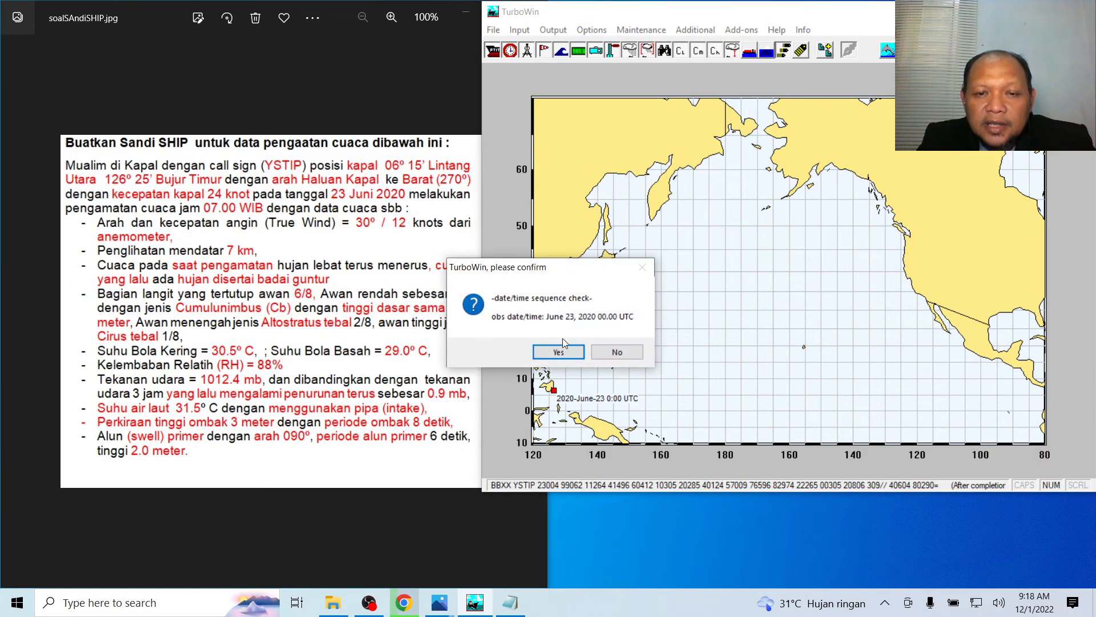
left_click(562, 354)
left_click(628, 351)
left_click(629, 349)
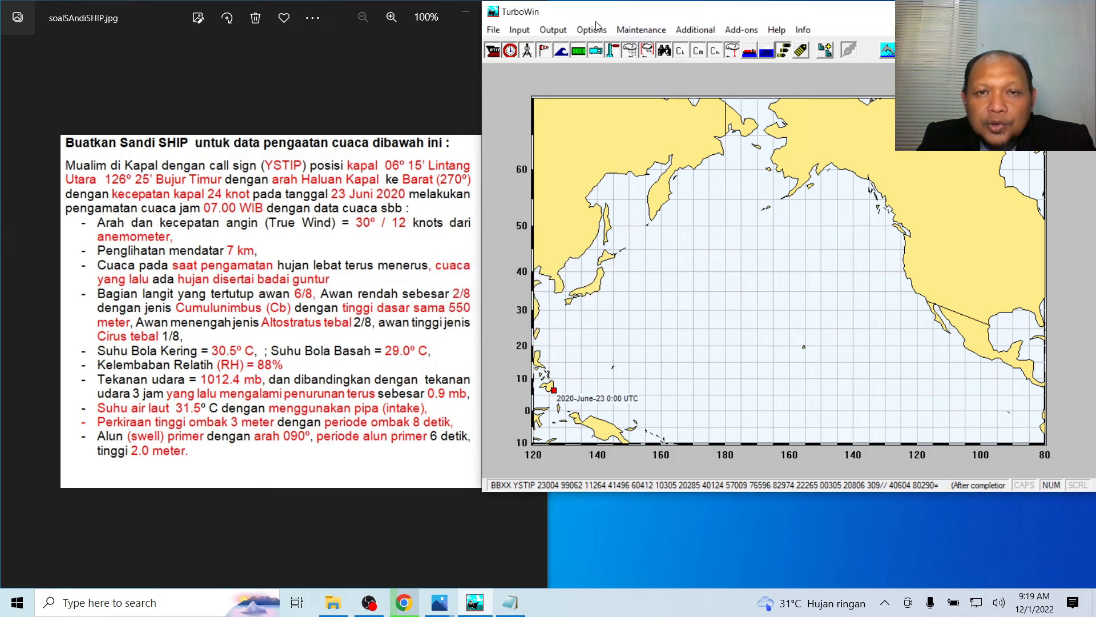
left_click(566, 30)
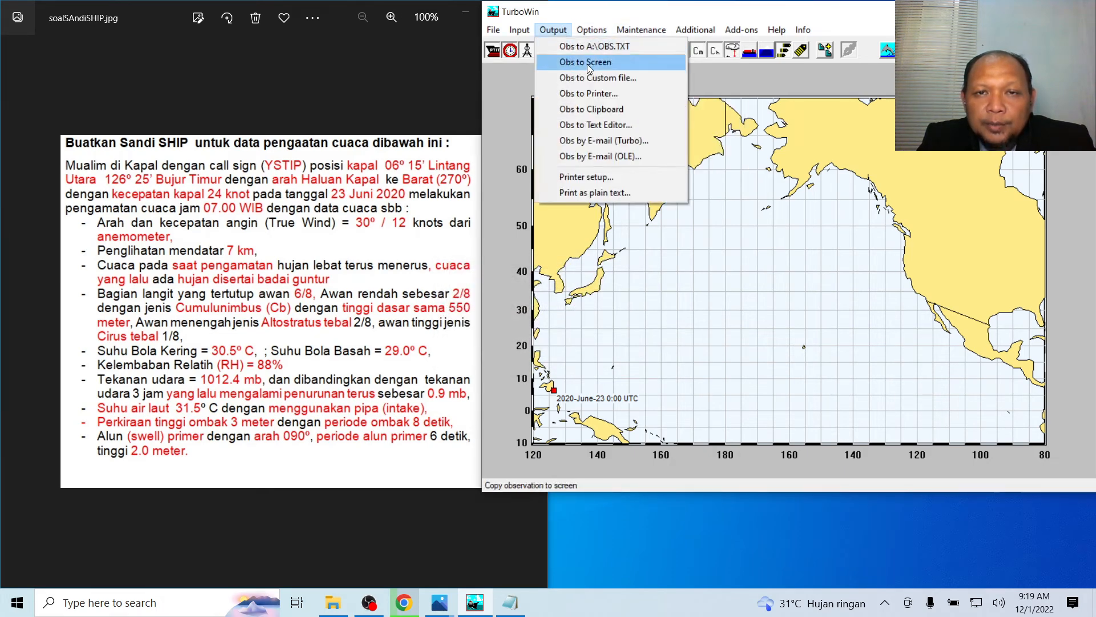
left_click(598, 81)
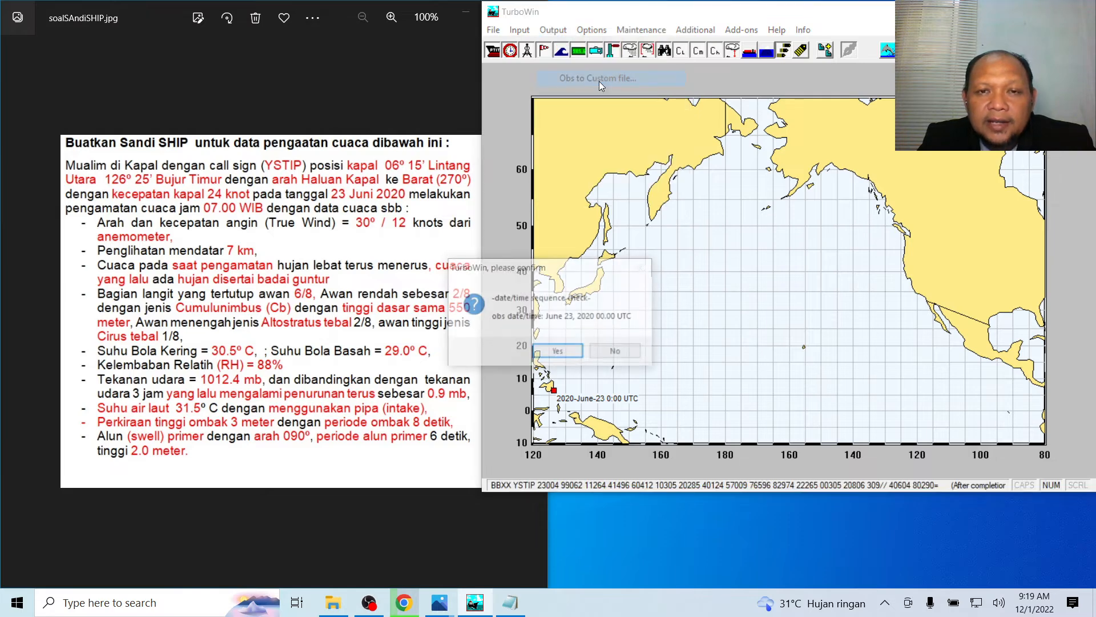
left_click(571, 354)
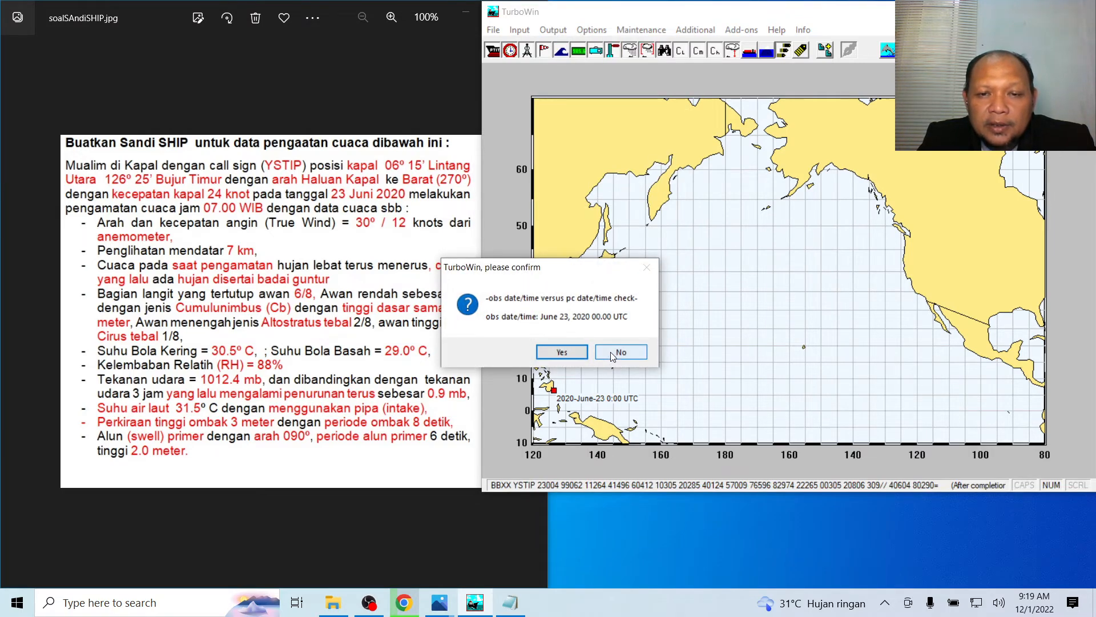
left_click(572, 356)
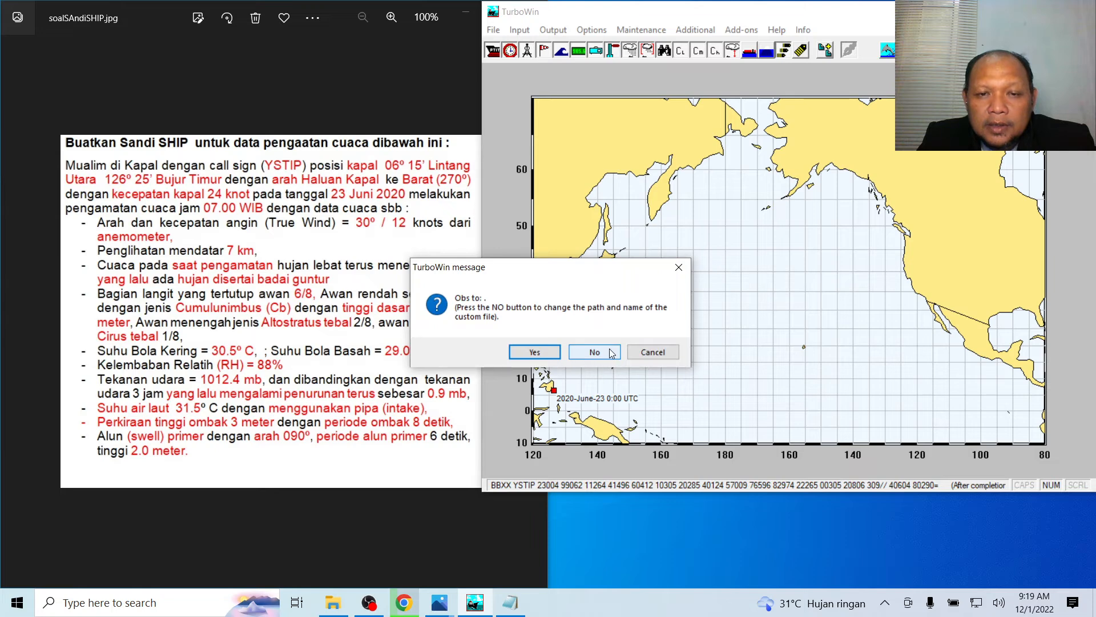
left_click(578, 354)
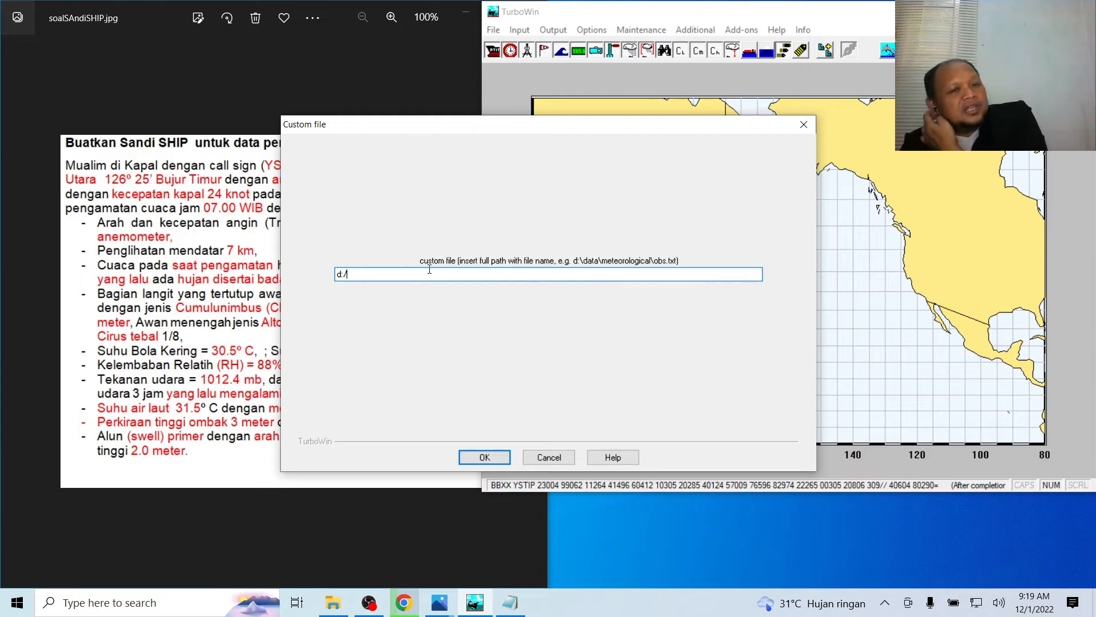
left_click(549, 460)
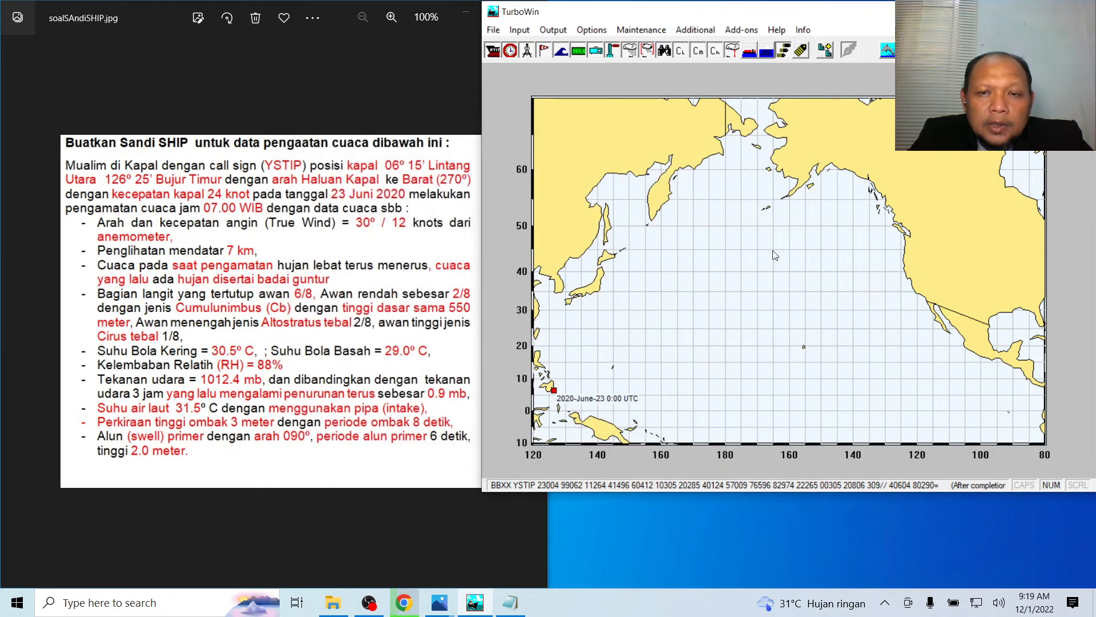
Open the saved ship PDF from the Documents folder in File Explorer and examine its plain-text weather report
left_click(553, 30)
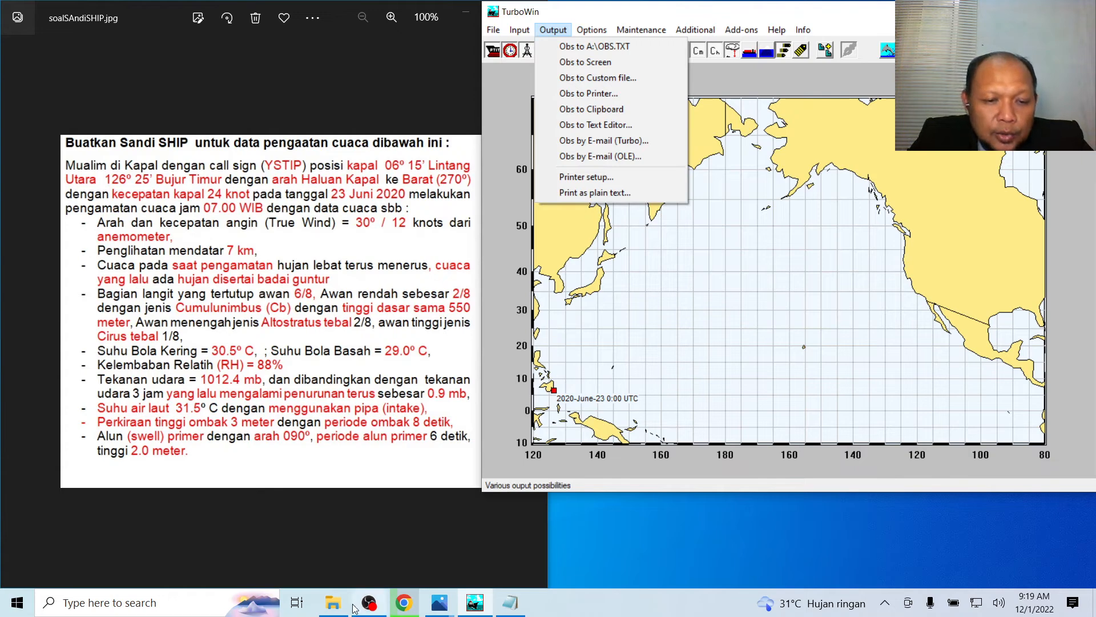
left_click(326, 603)
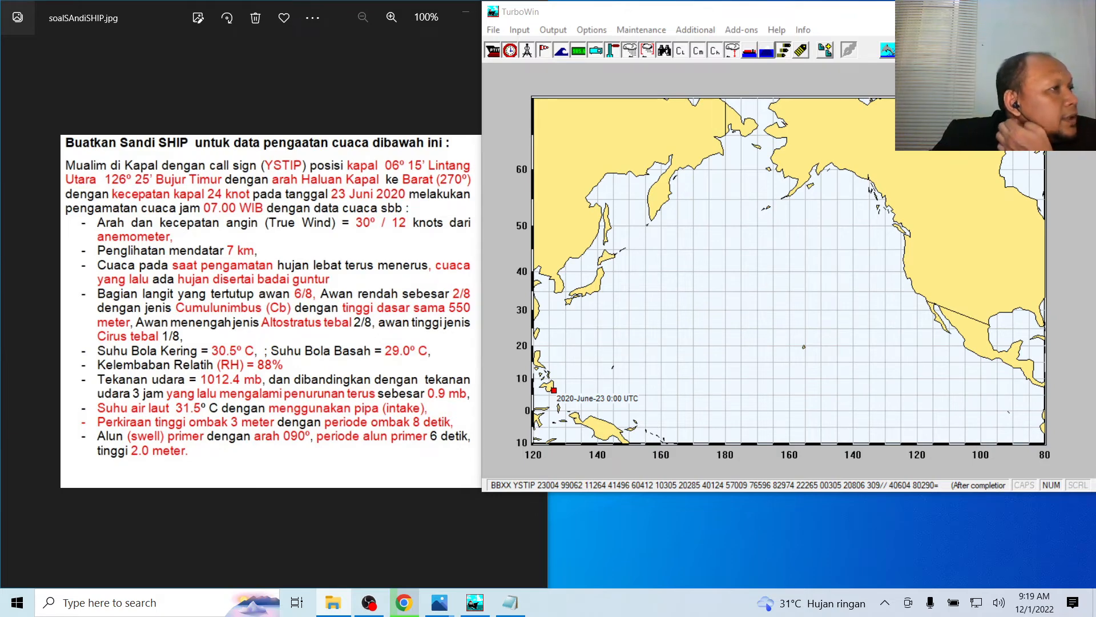
left_click_drag(341, 328, 704, 234)
double_click(465, 331)
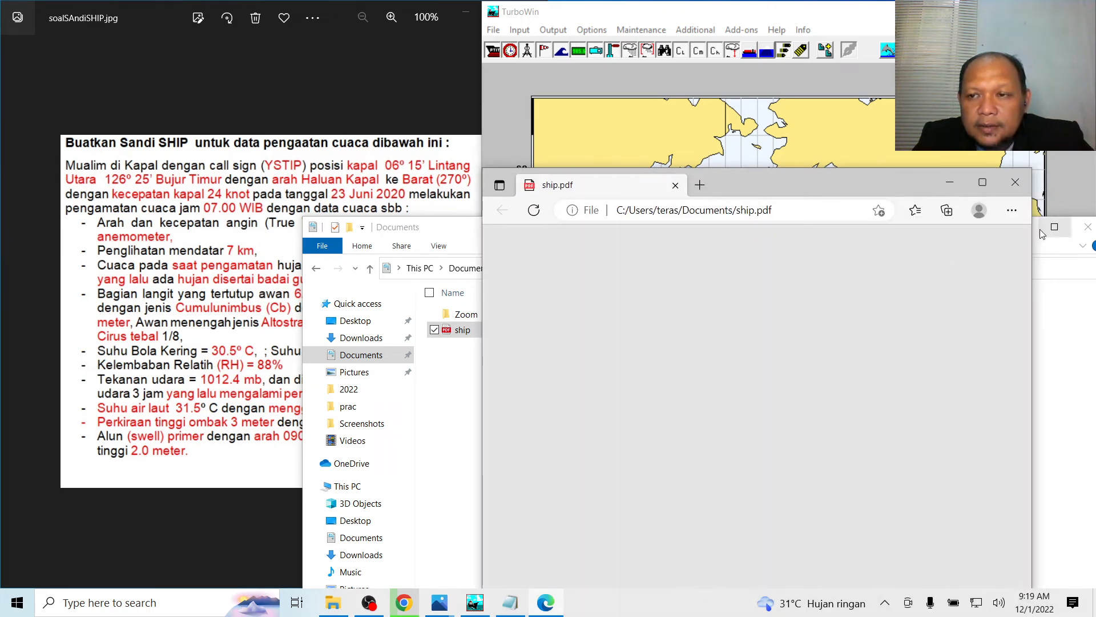
left_click_drag(1027, 231, 1028, 302)
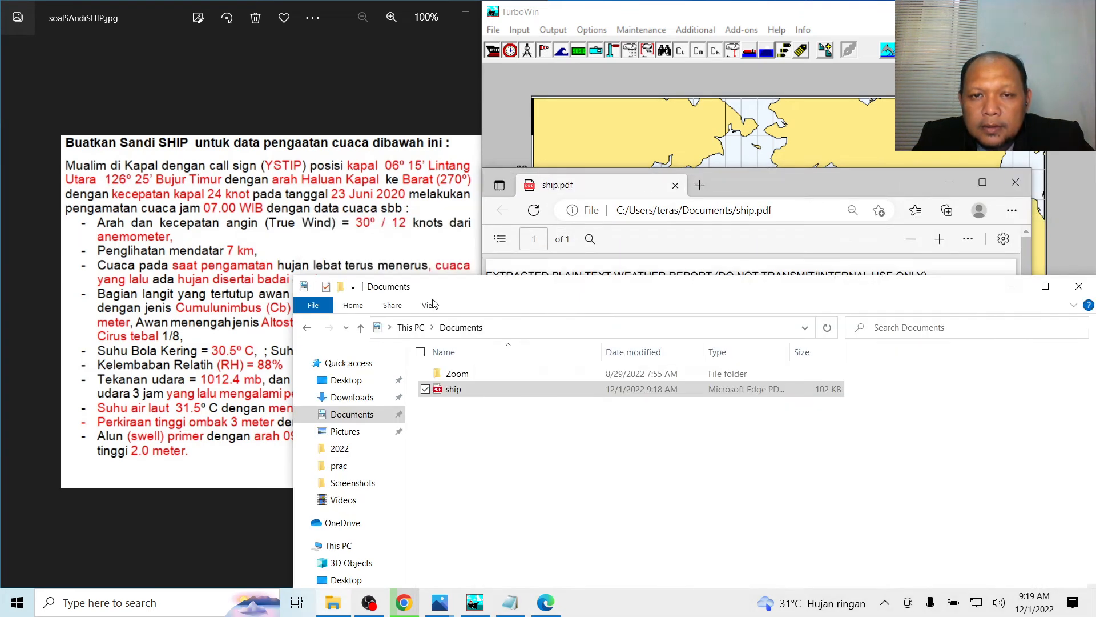
left_click(1013, 286)
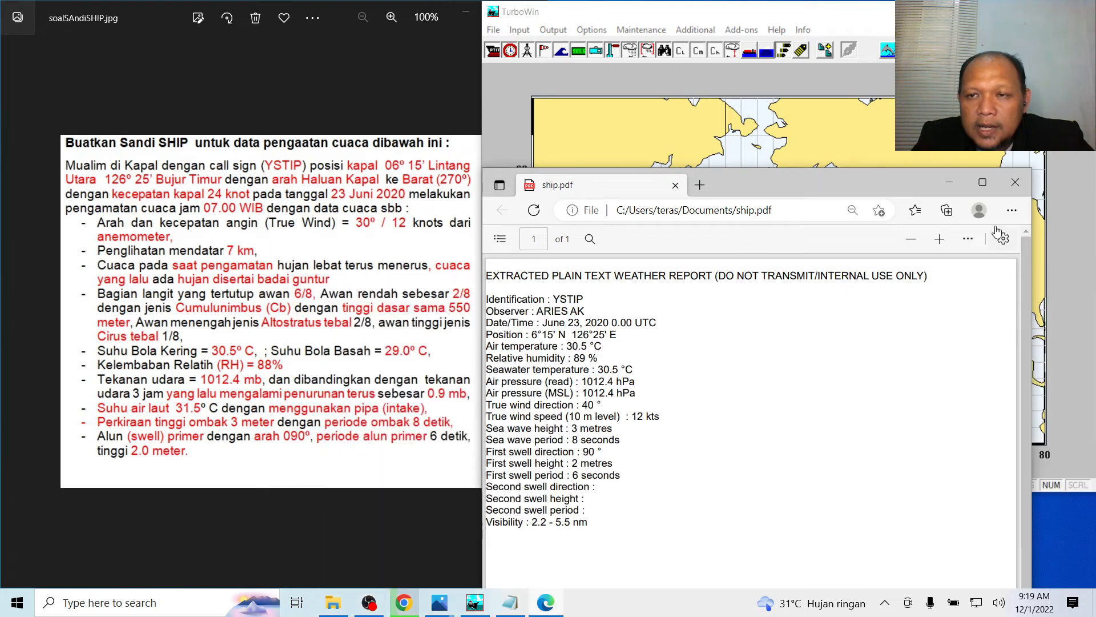
left_click(983, 183)
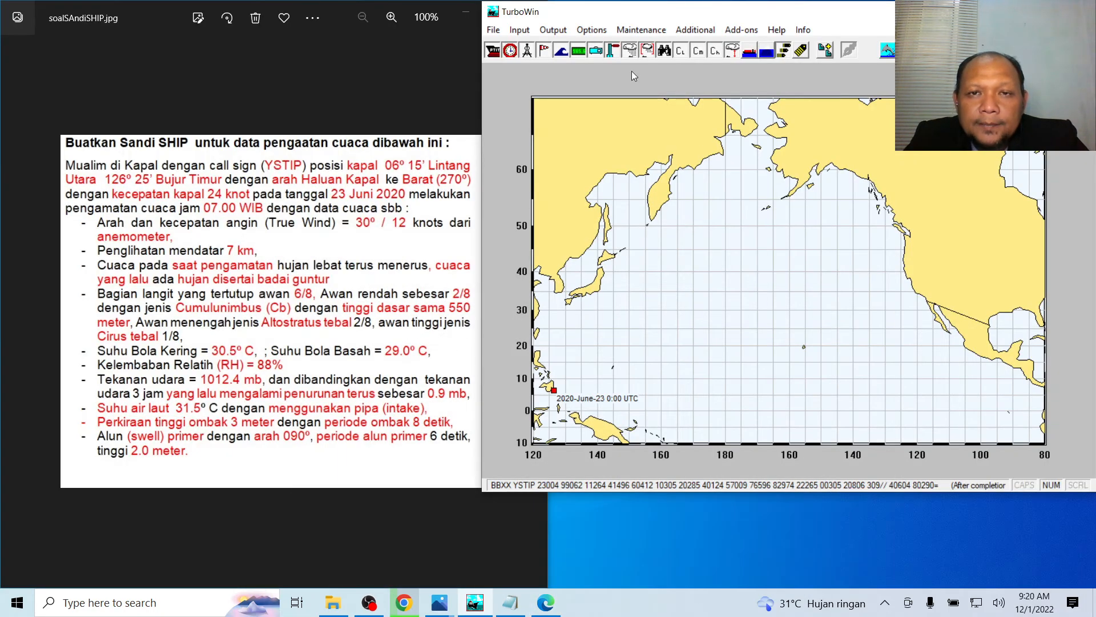
Output the coded observation to the screen in TurboWin again, accepting the date/time checks and acknowledging the message and Inmarsat-C station notices
left_click(552, 30)
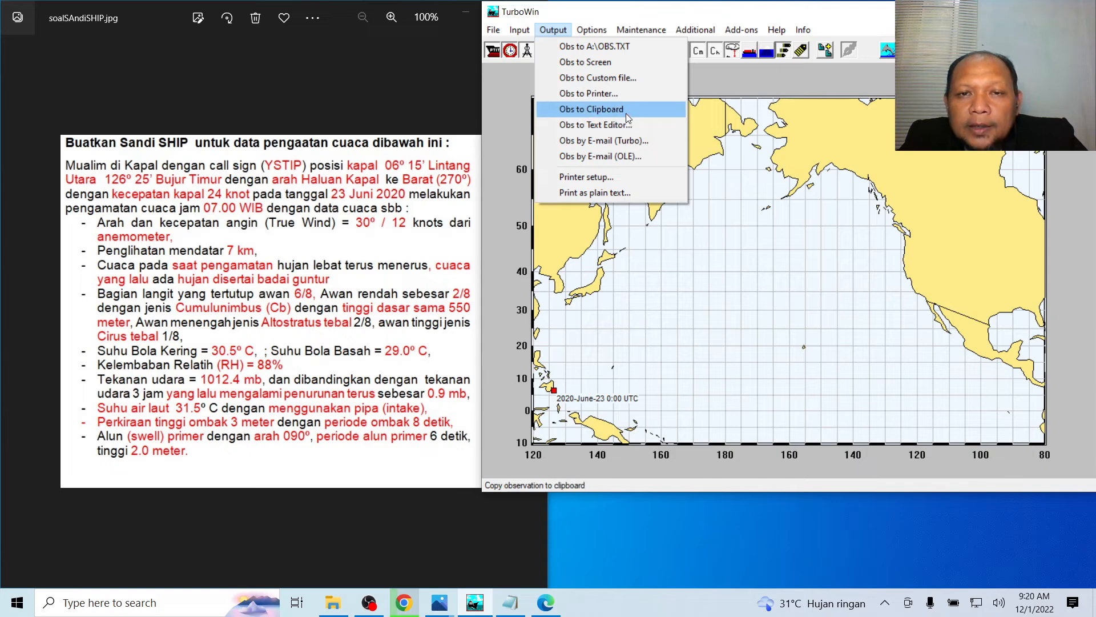
left_click(632, 63)
left_click(559, 352)
left_click(559, 352)
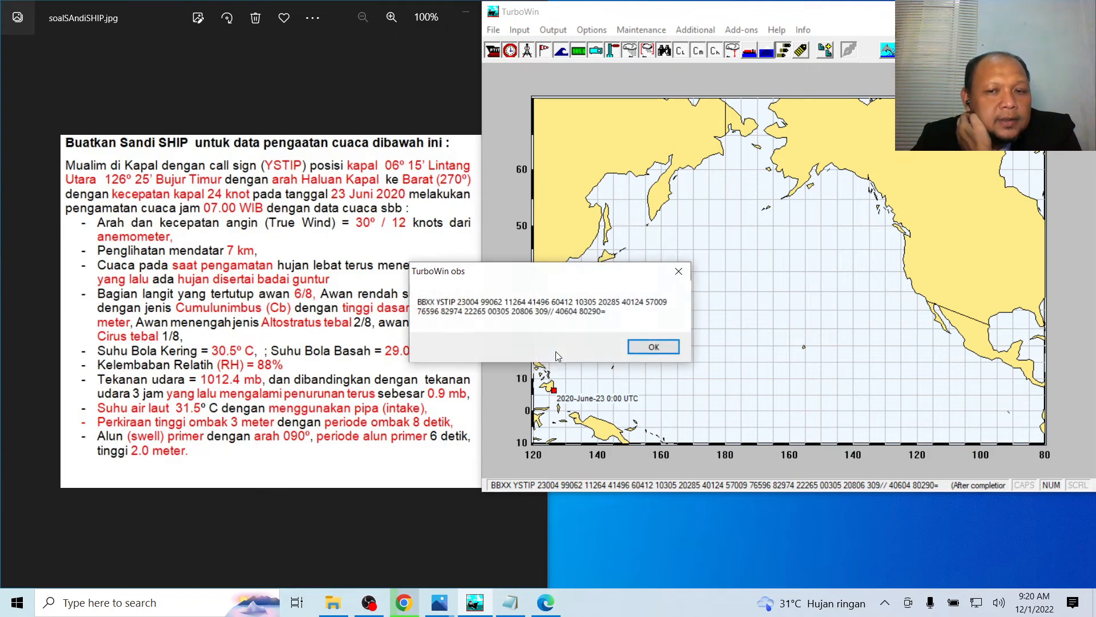
left_click(674, 352)
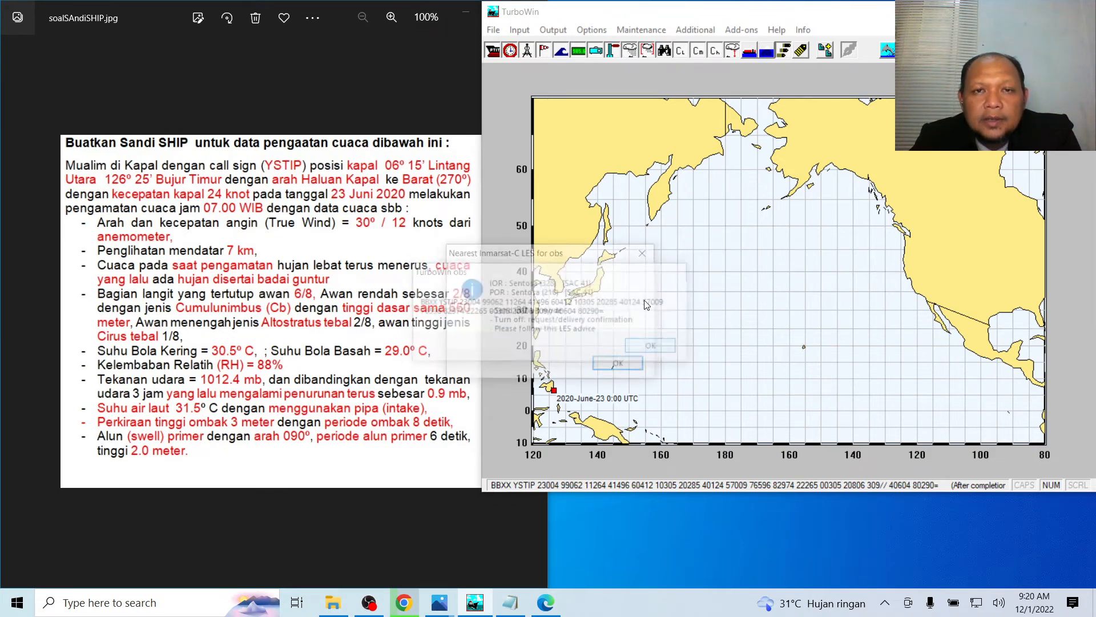
left_click(630, 357)
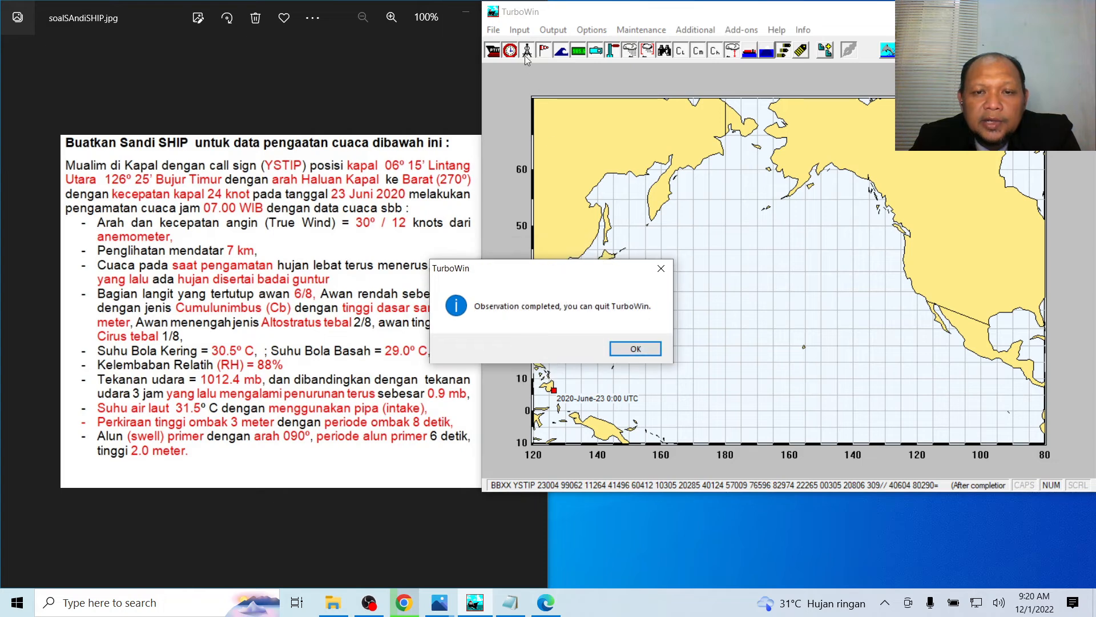
Acknowledge the observation-completed notice and review the list of meteorological input elements
left_click(626, 350)
left_click(527, 32)
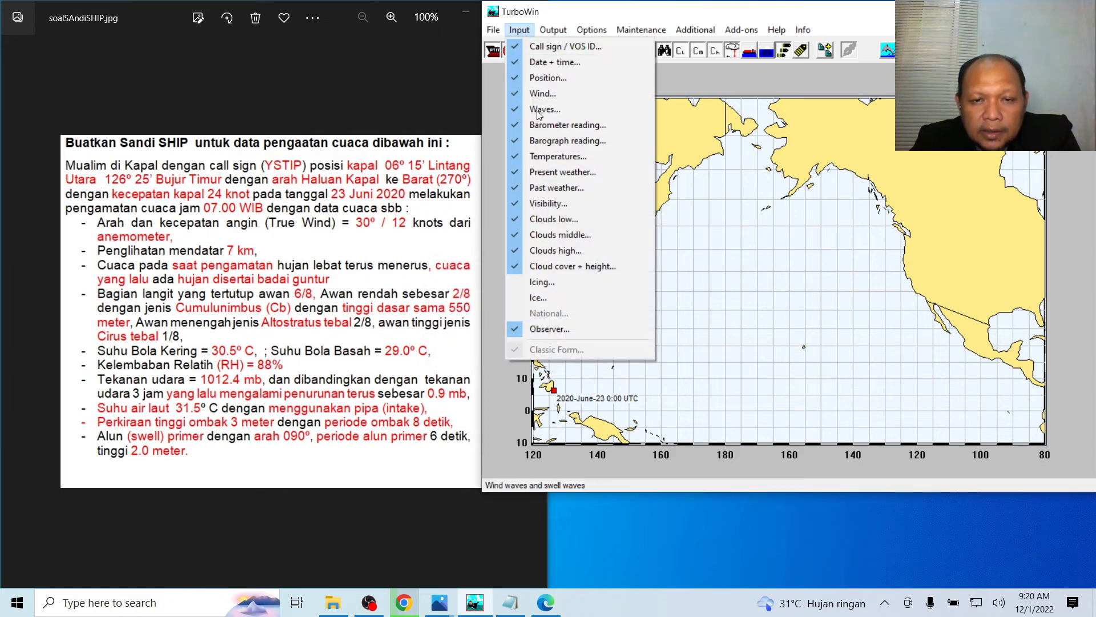
mouse_move(553, 30)
mouse_move(519, 30)
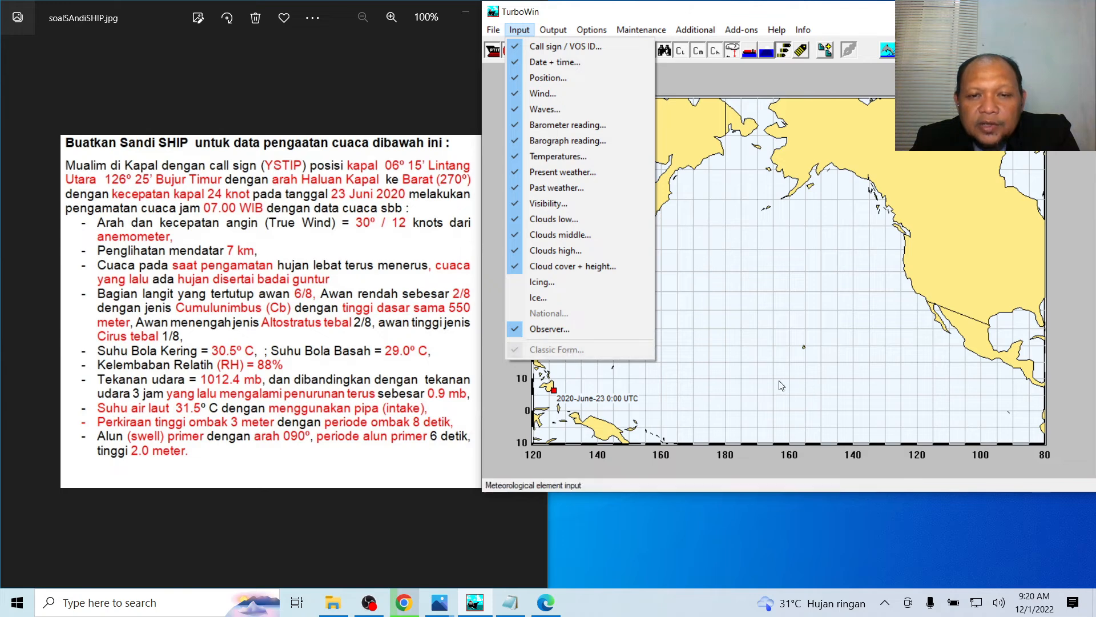
left_click(602, 364)
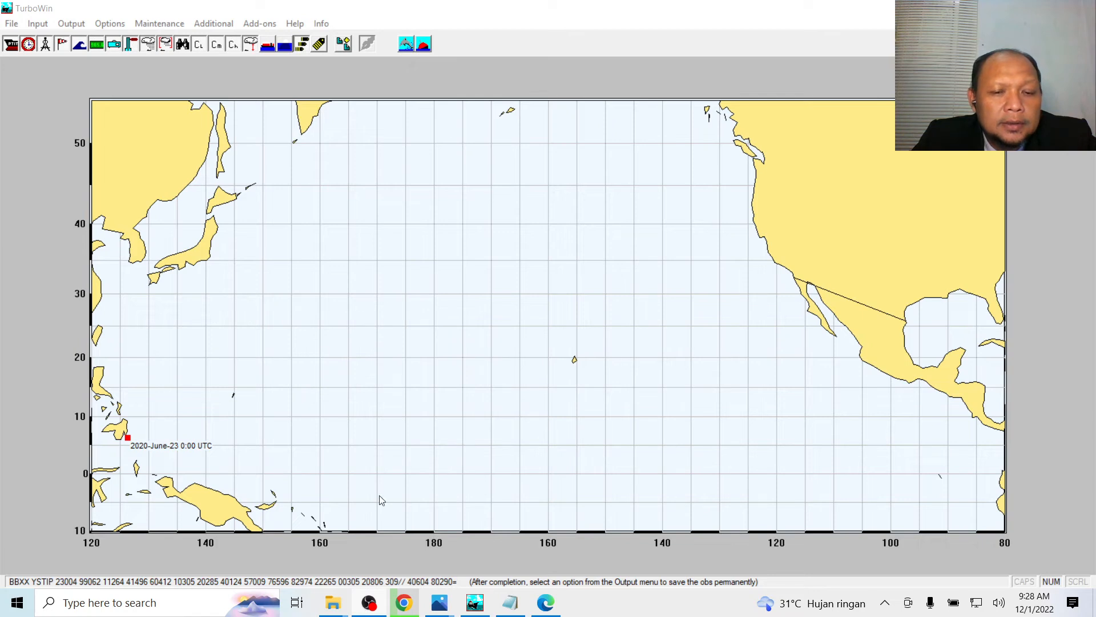
Check the output47 folder and its parent TW50 folder in File Explorer, and minimize the window
mouse_move(336, 606)
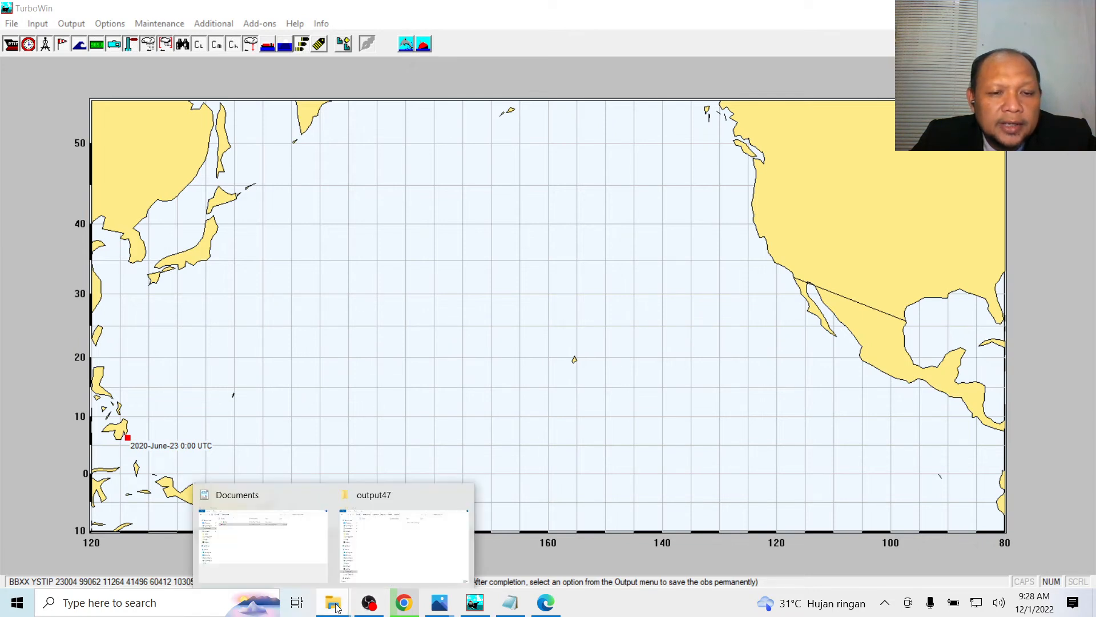
left_click(381, 563)
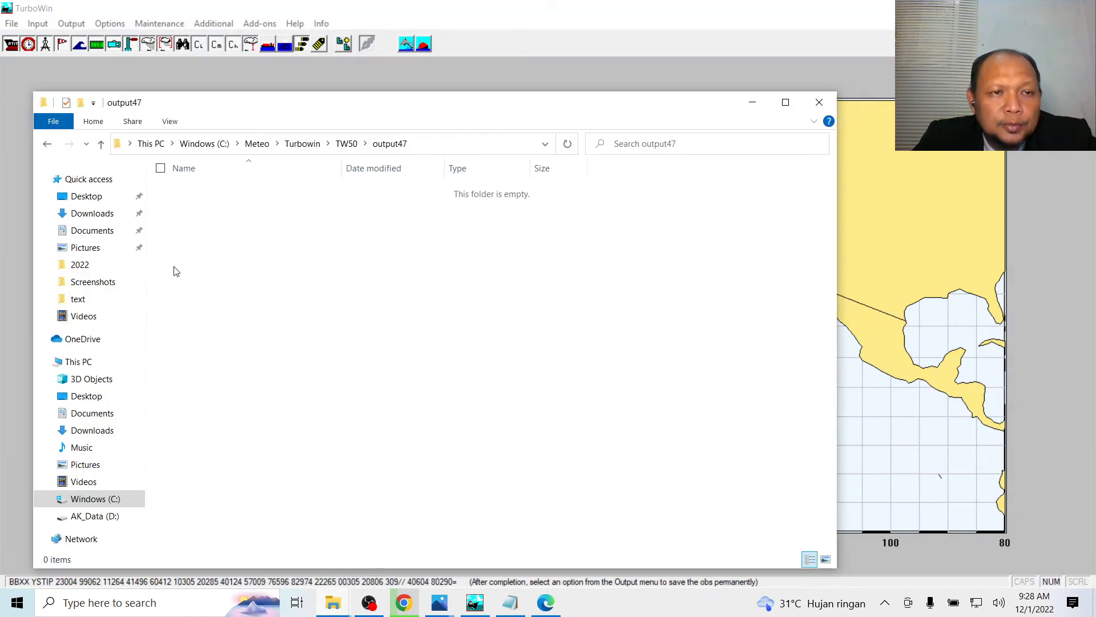
left_click(102, 143)
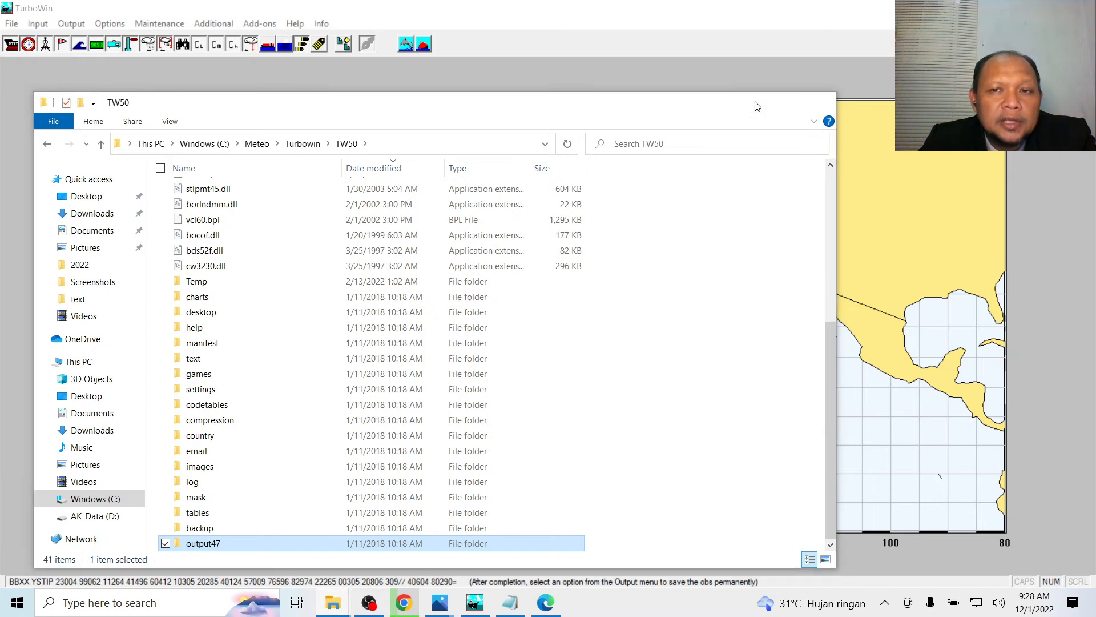
left_click(755, 101)
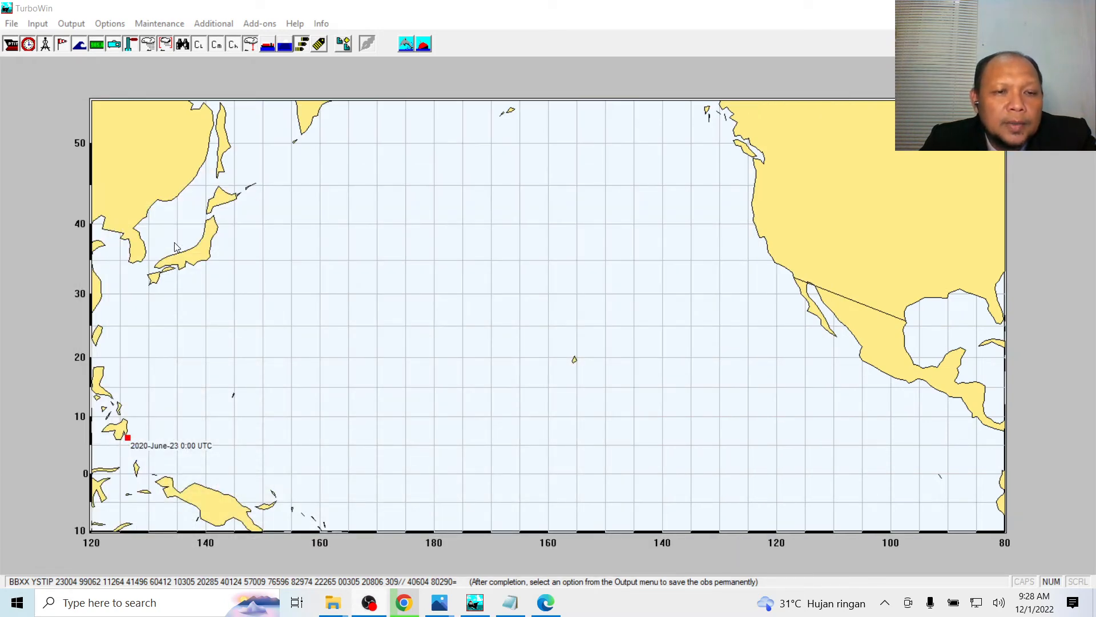
Download the ship coded log for internal use, accepting the prompts and saving it as text file dataSHIP in the TW50 folder
left_click(169, 25)
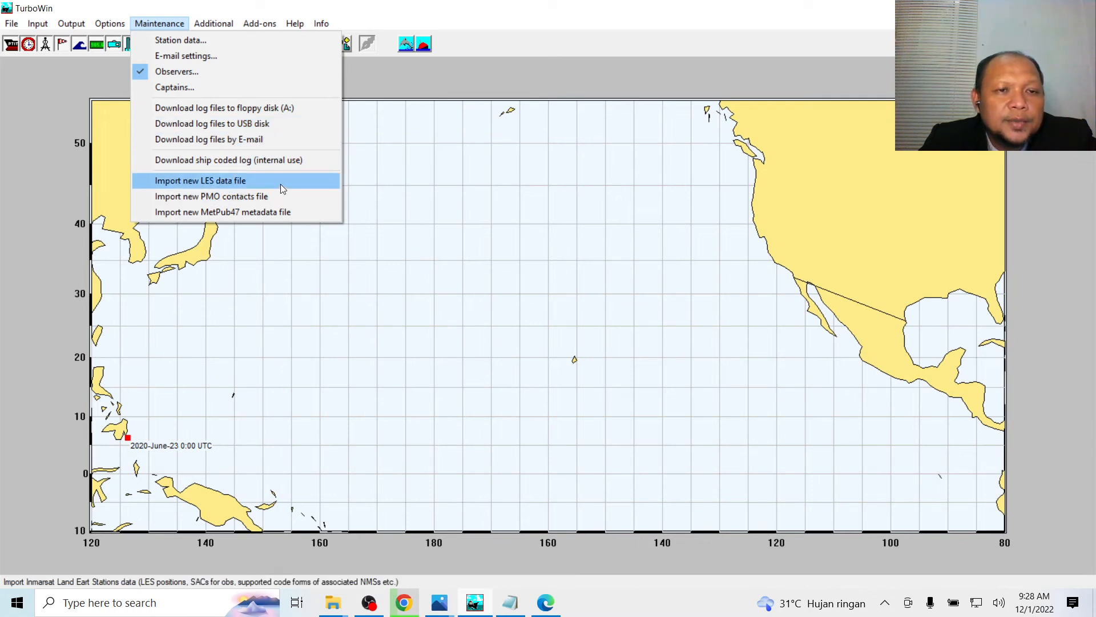
mouse_move(210, 24)
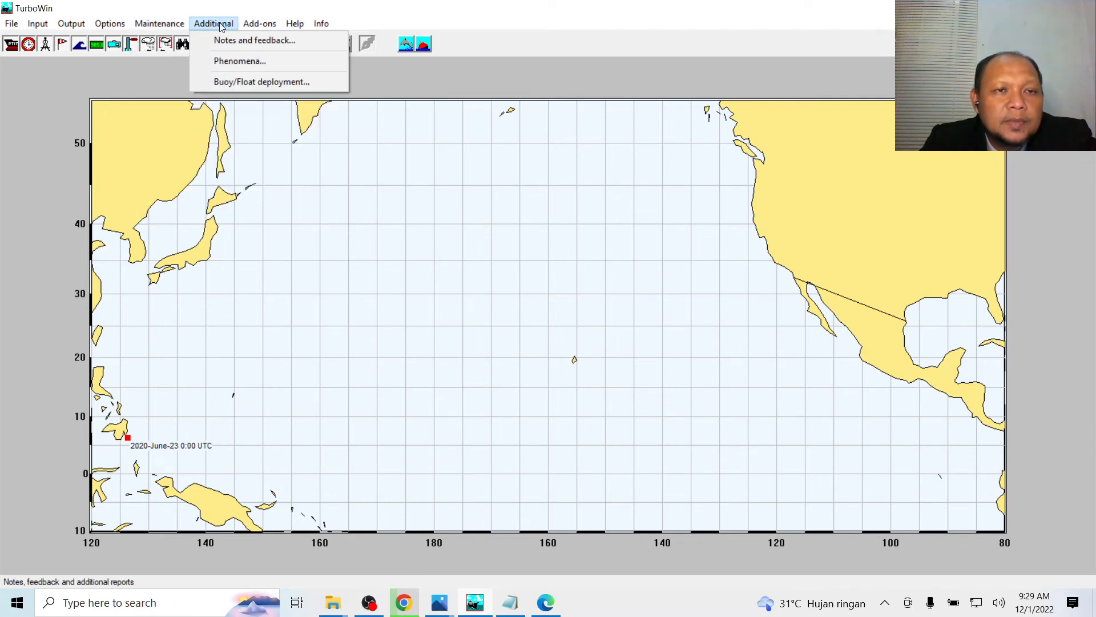
mouse_move(159, 23)
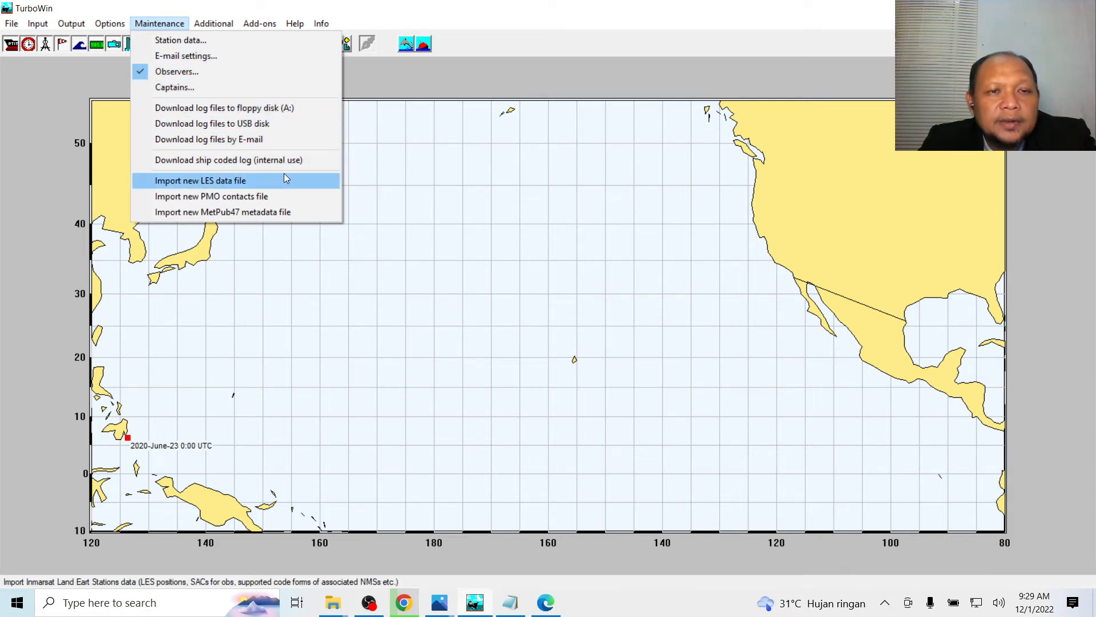
left_click(293, 161)
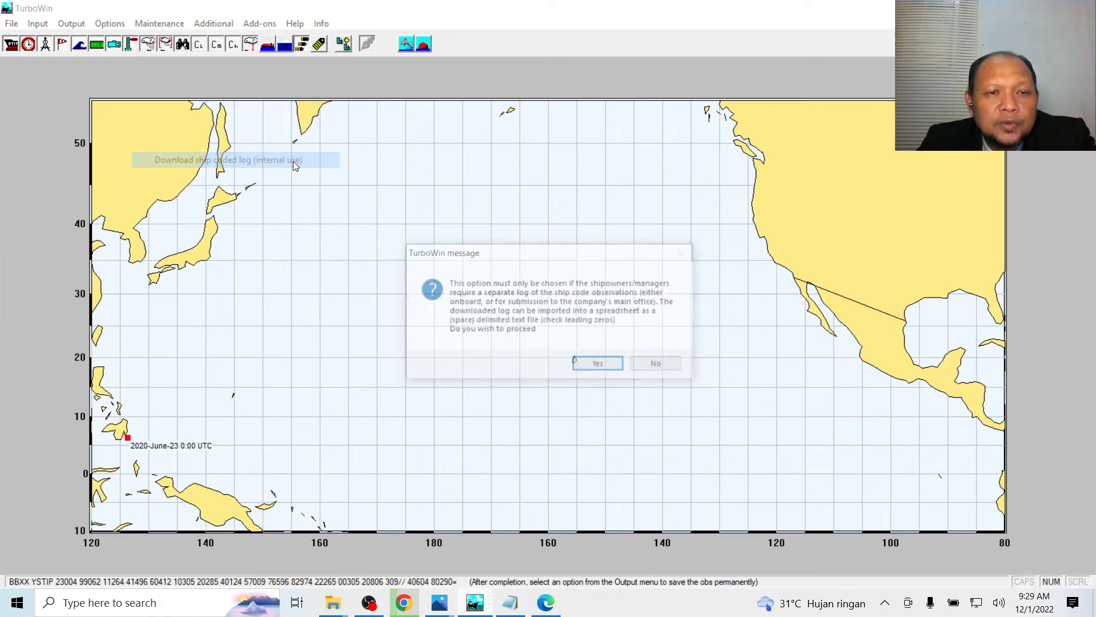
left_click(612, 366)
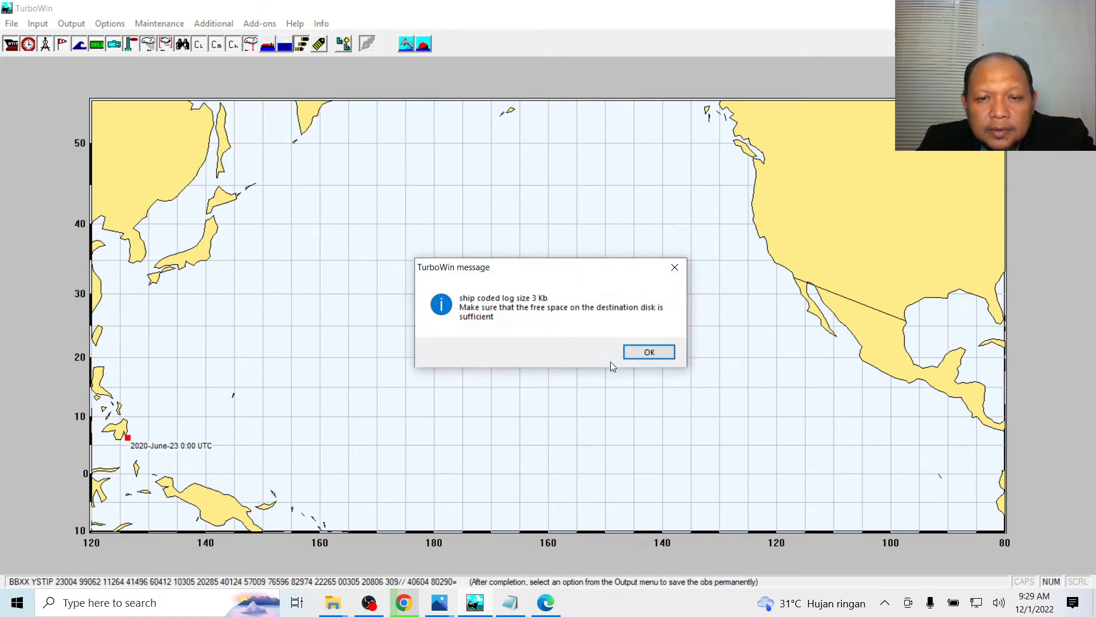
left_click(649, 353)
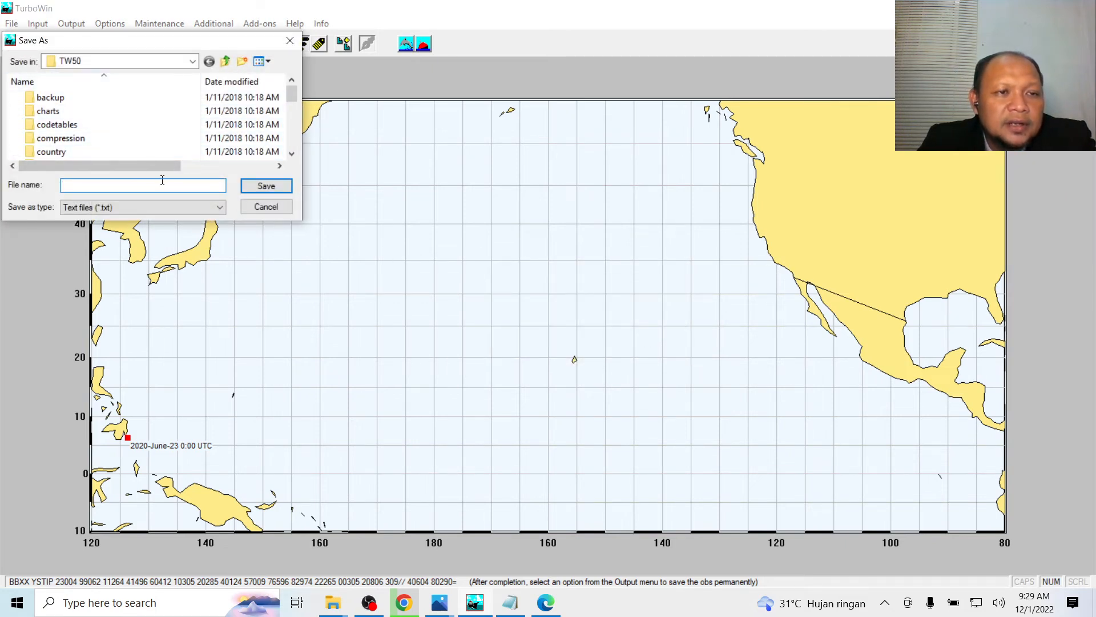
type("tes")
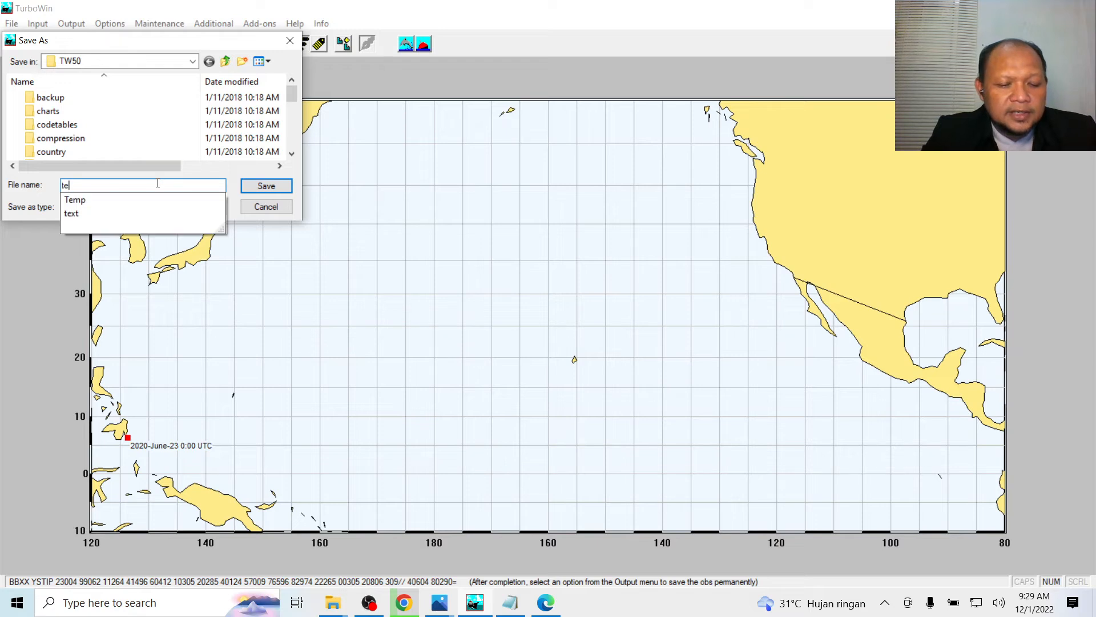
key("BackSpace")
key("BackSpace")
key("BackSpace")
type("dataSHIP")
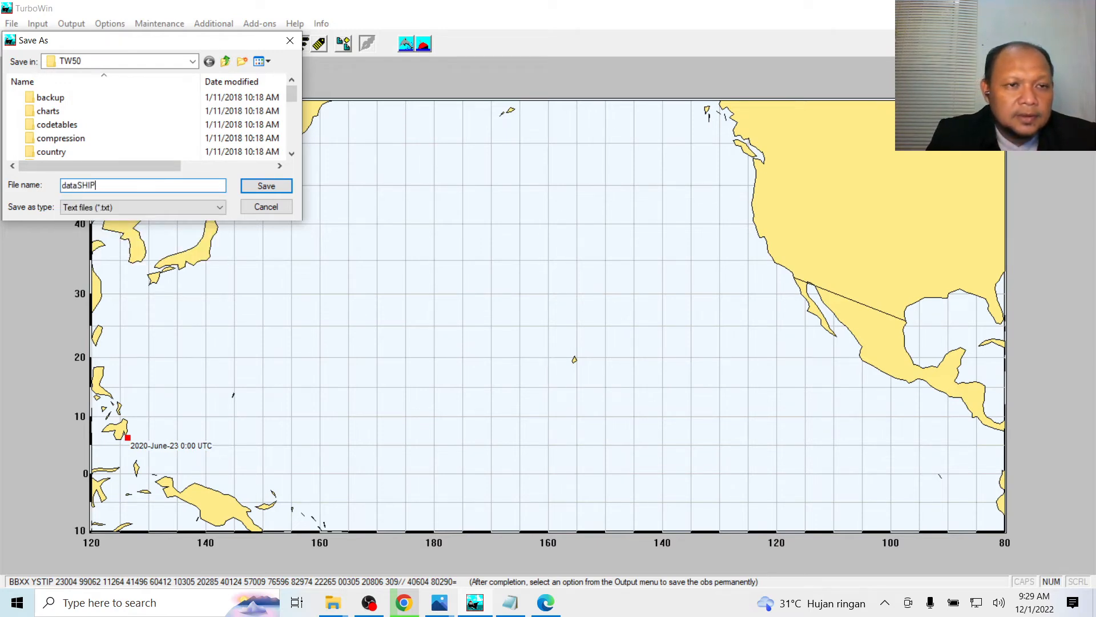
left_click(266, 187)
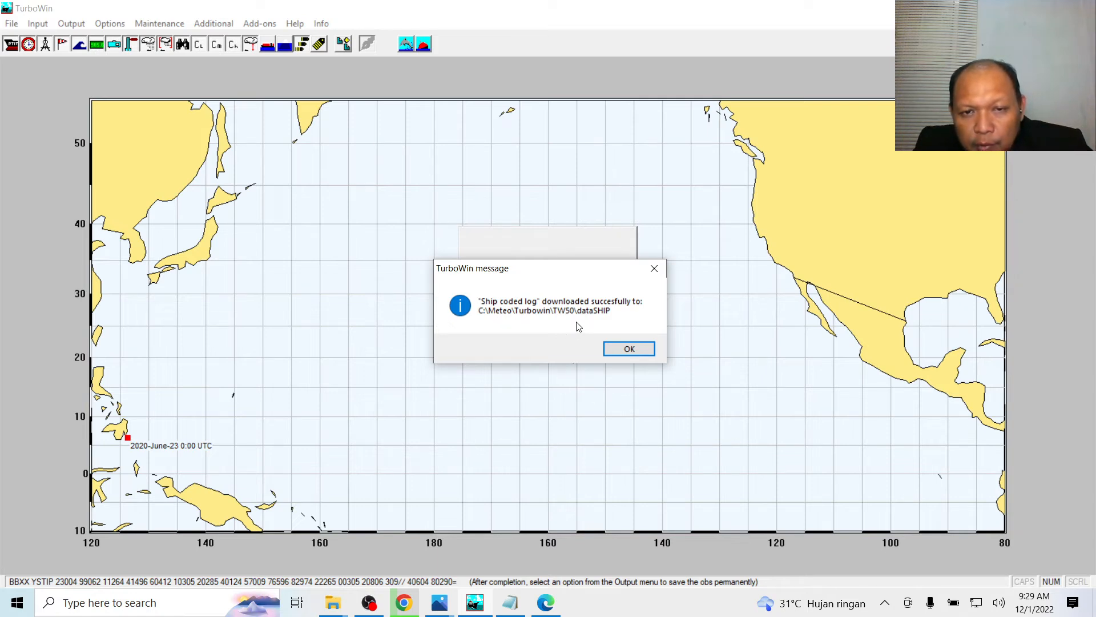
left_click(628, 350)
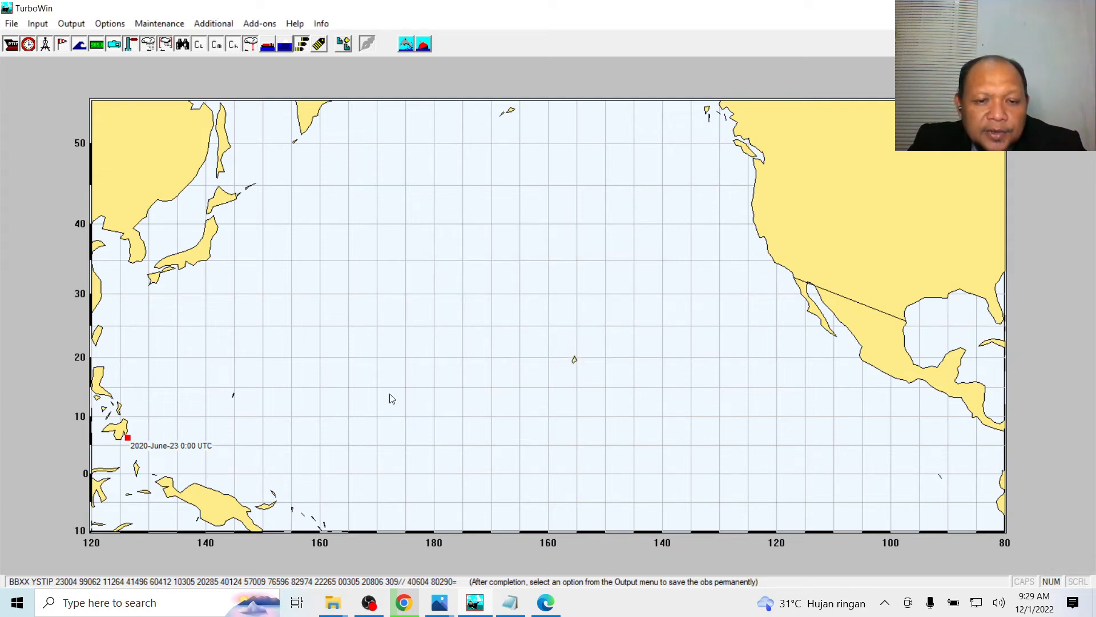
Try to download the log files by e-mail, agreeing to proceed but declining the captain's details check
left_click(173, 27)
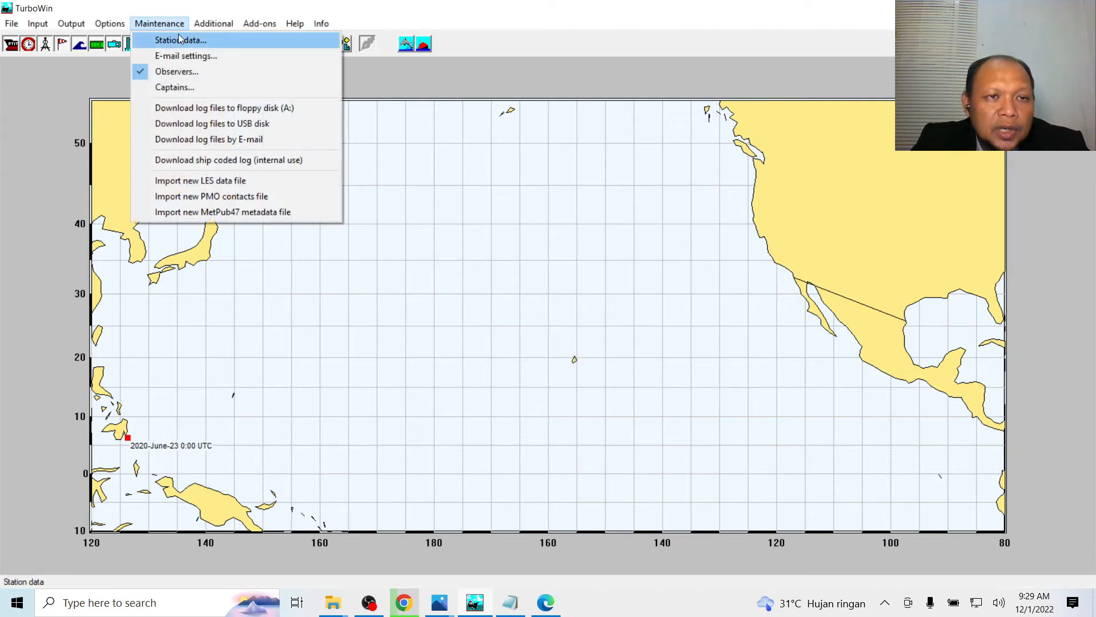
left_click(273, 140)
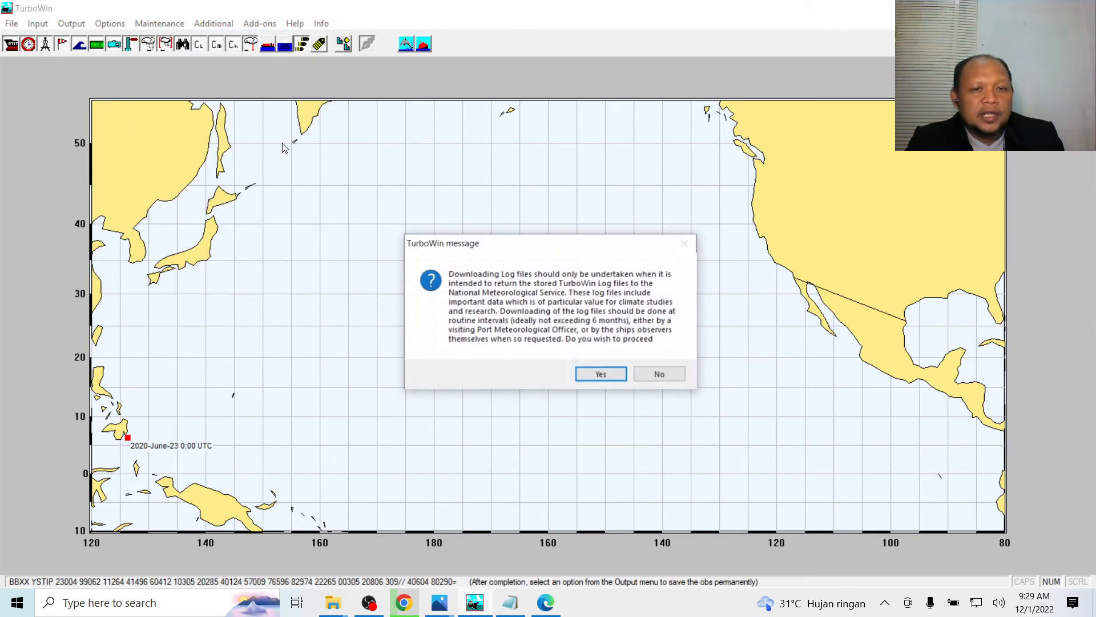
left_click(593, 376)
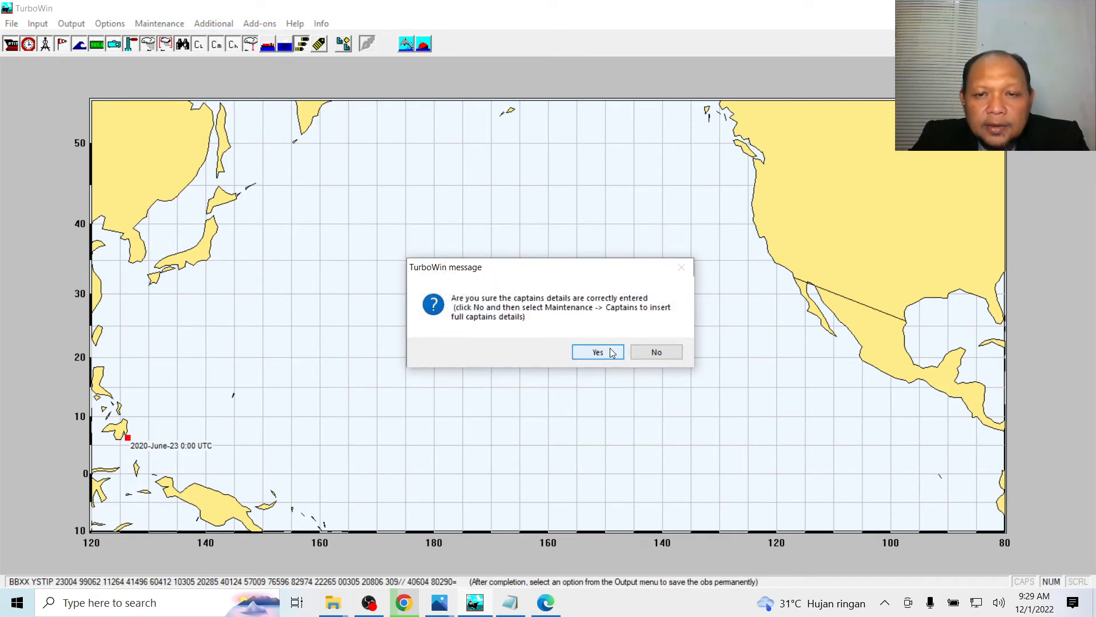
left_click(653, 354)
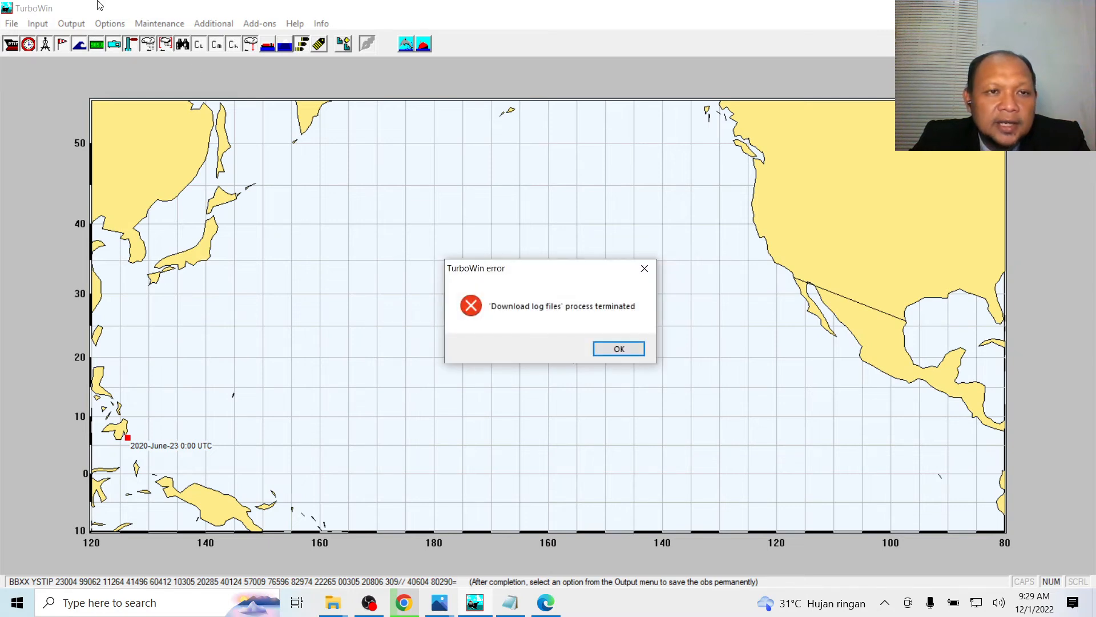
left_click(619, 348)
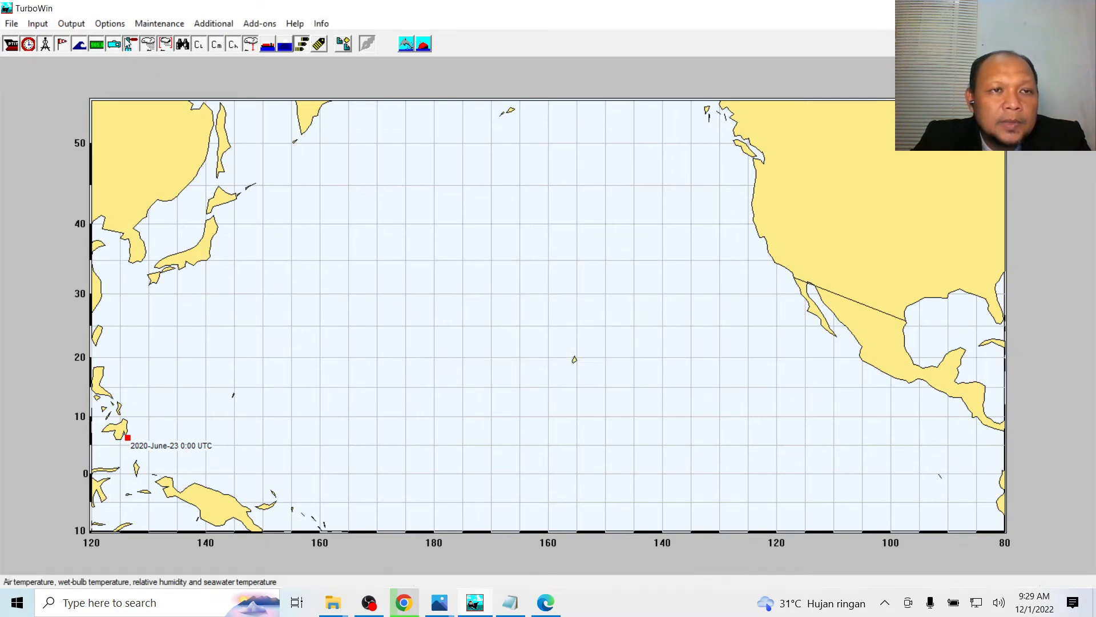
Try to import a new MetPub47 metadata file named "dsta SHIP" from the TW50 folder, and cancel the file selection
left_click(158, 28)
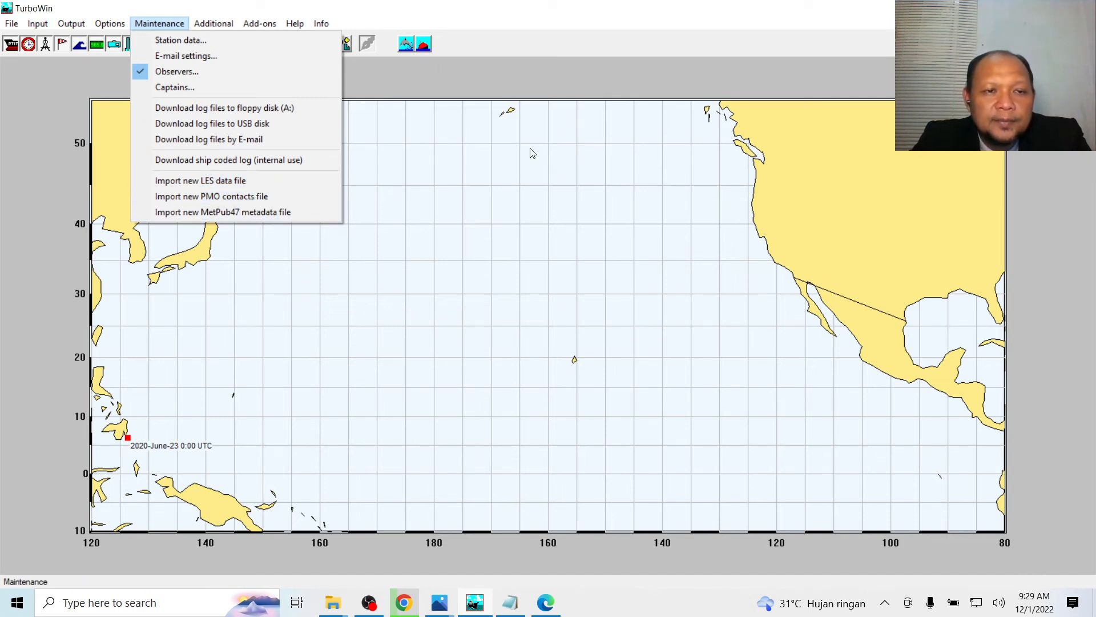
left_click(300, 213)
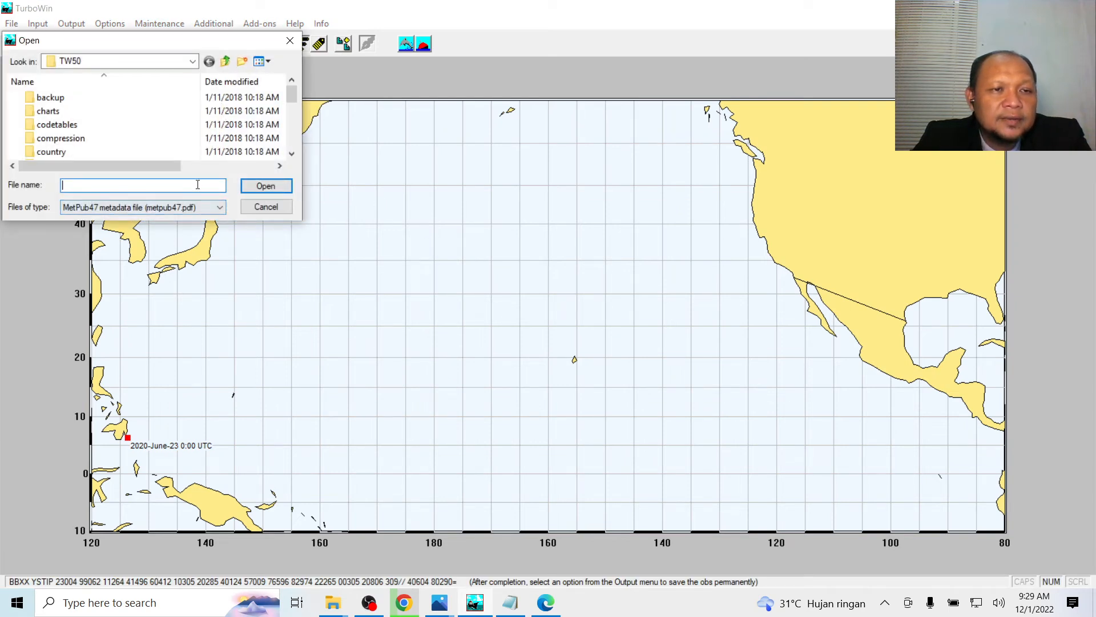
type("dsta SHIP")
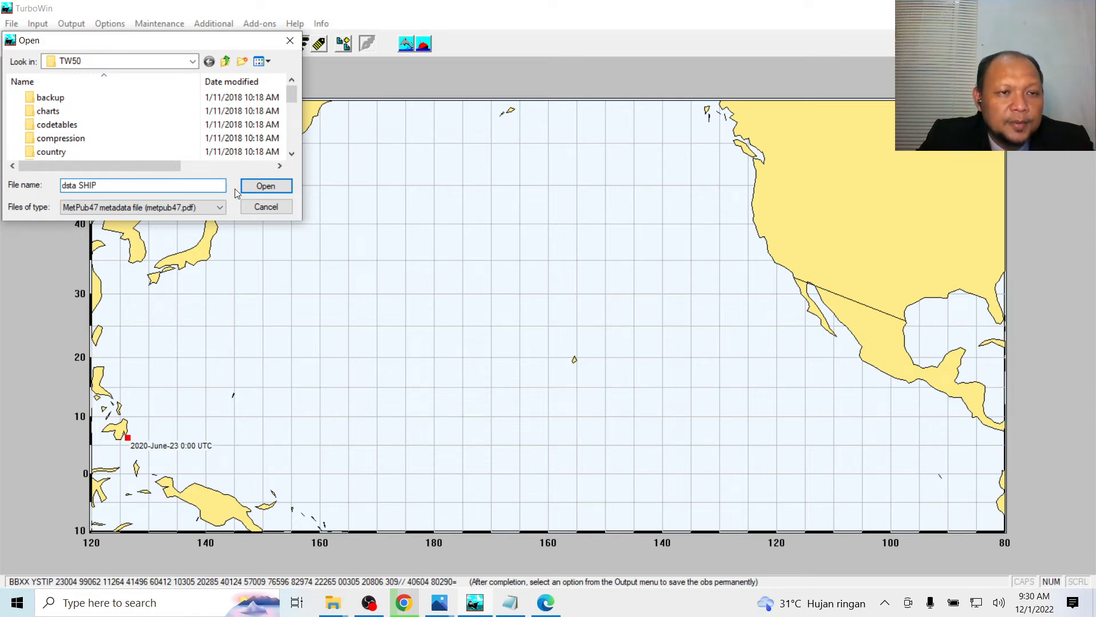
left_click(251, 187)
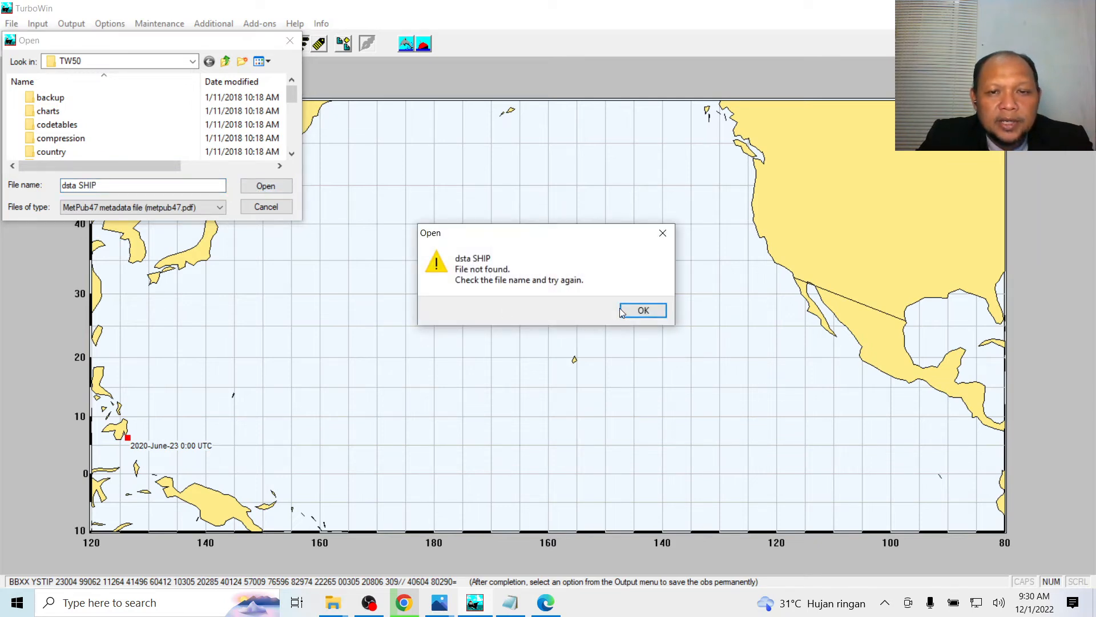
left_click(628, 311)
left_click(265, 208)
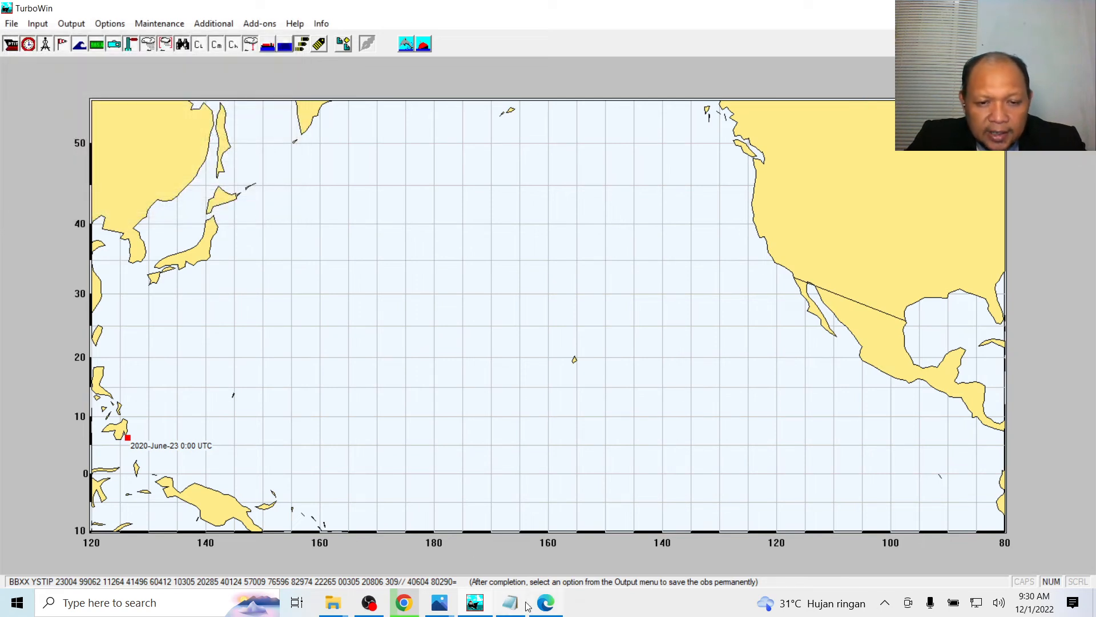
Switch to the TW50 folder in File Explorer, look inside its backup subfolder, and return to TW50
mouse_move(326, 602)
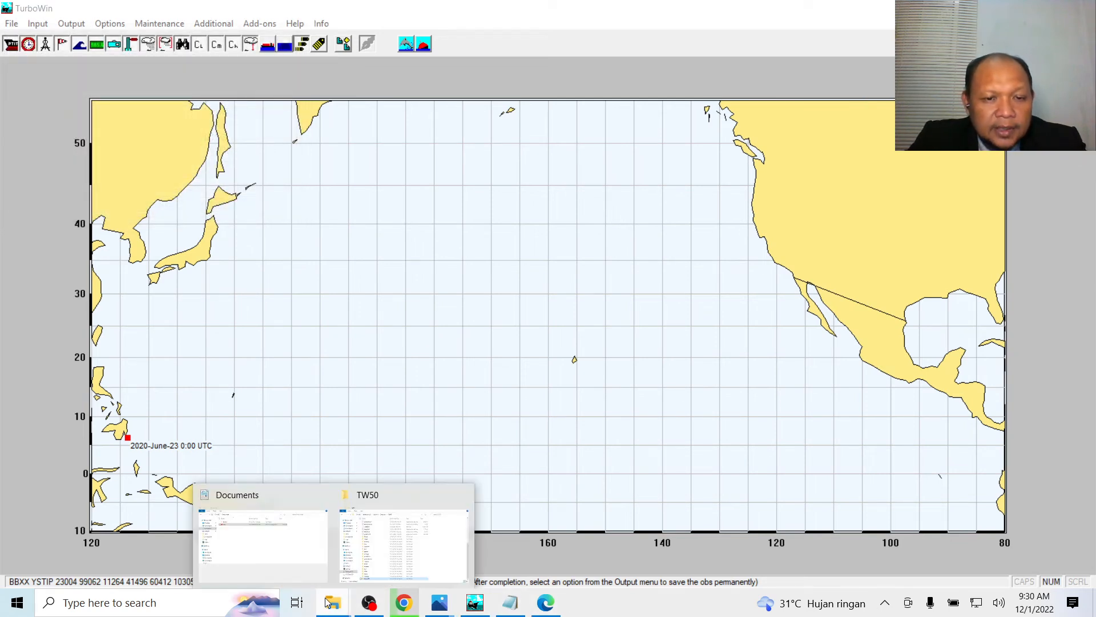
left_click(415, 552)
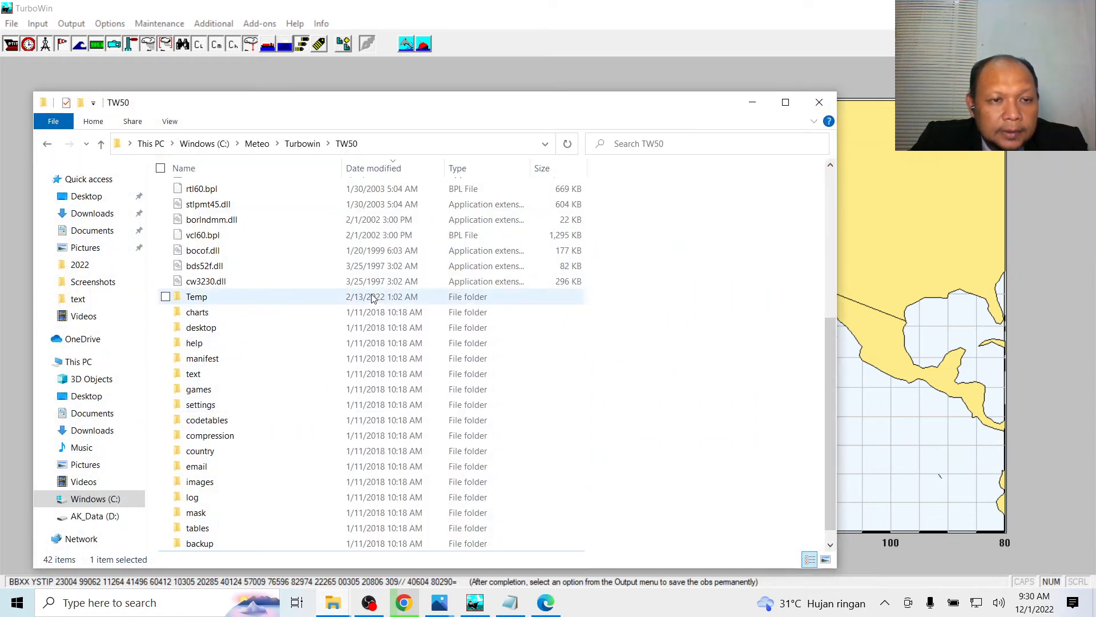
scroll(319, 205, "down", 1)
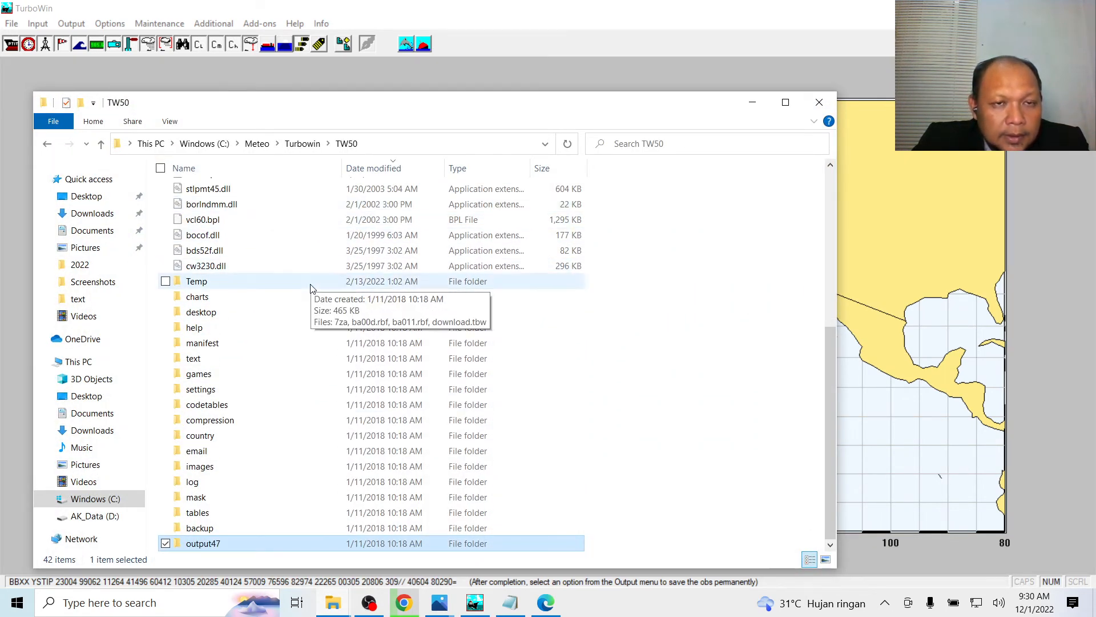
scroll(313, 287, "up", 3)
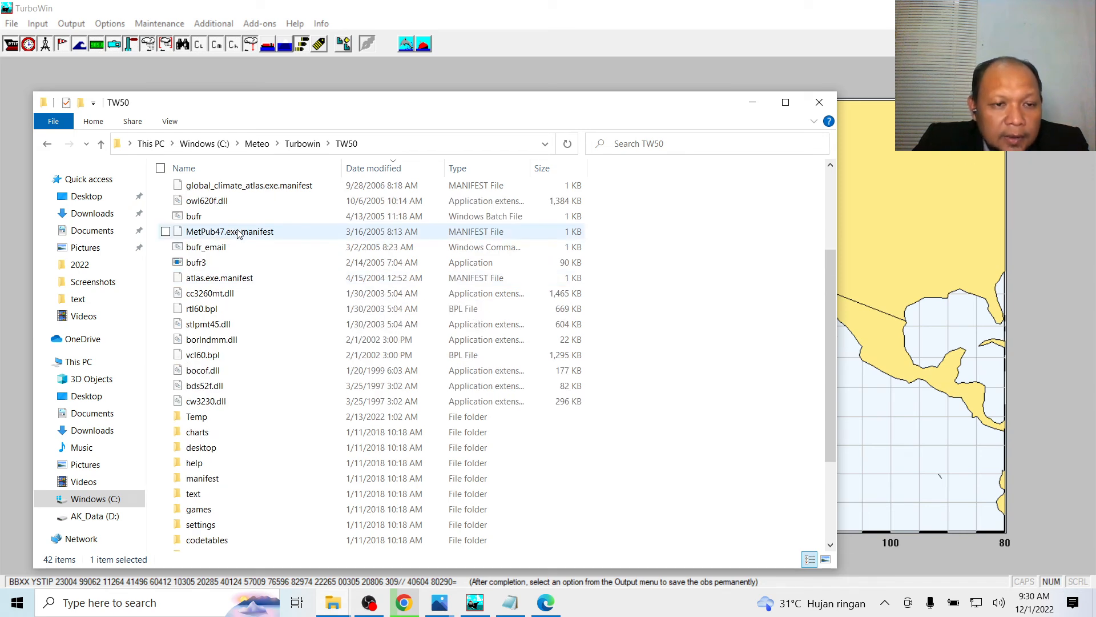
left_click(413, 167)
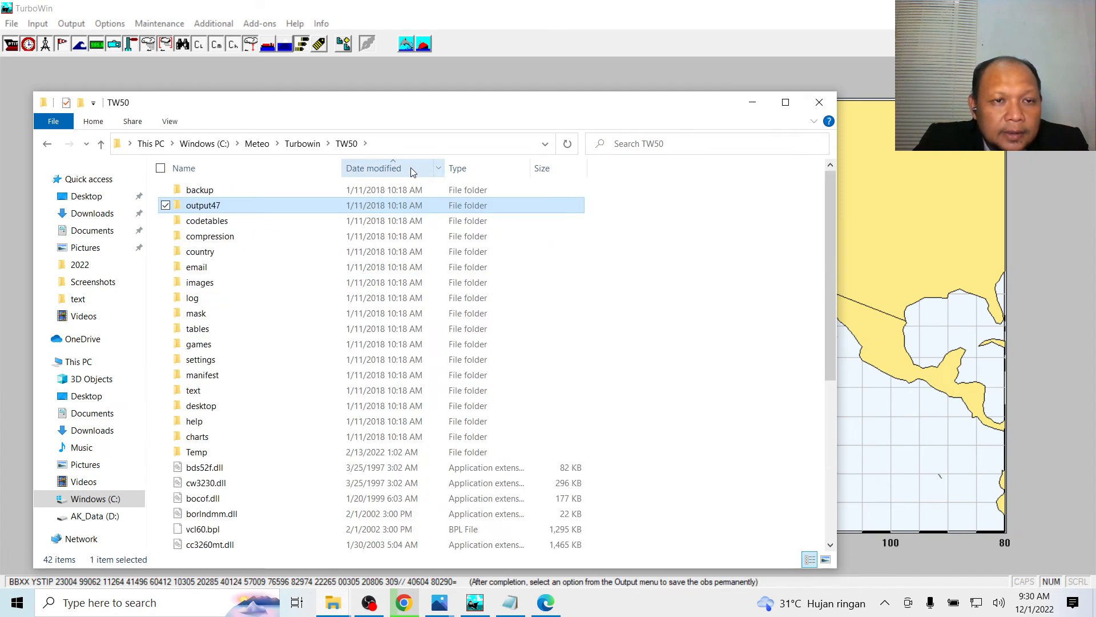
double_click(368, 189)
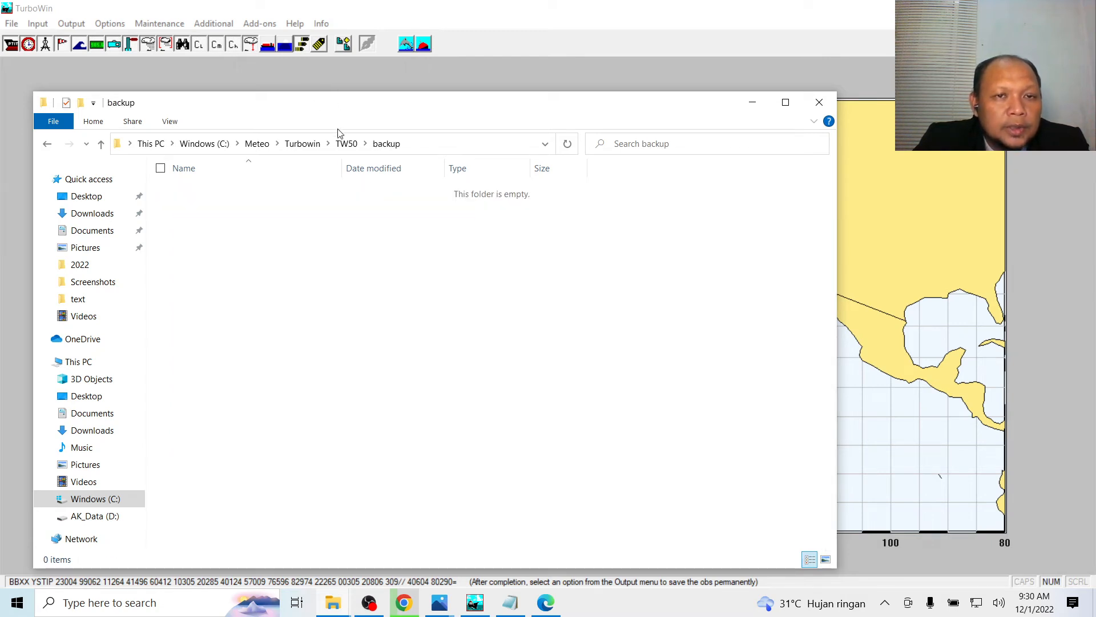
left_click(346, 143)
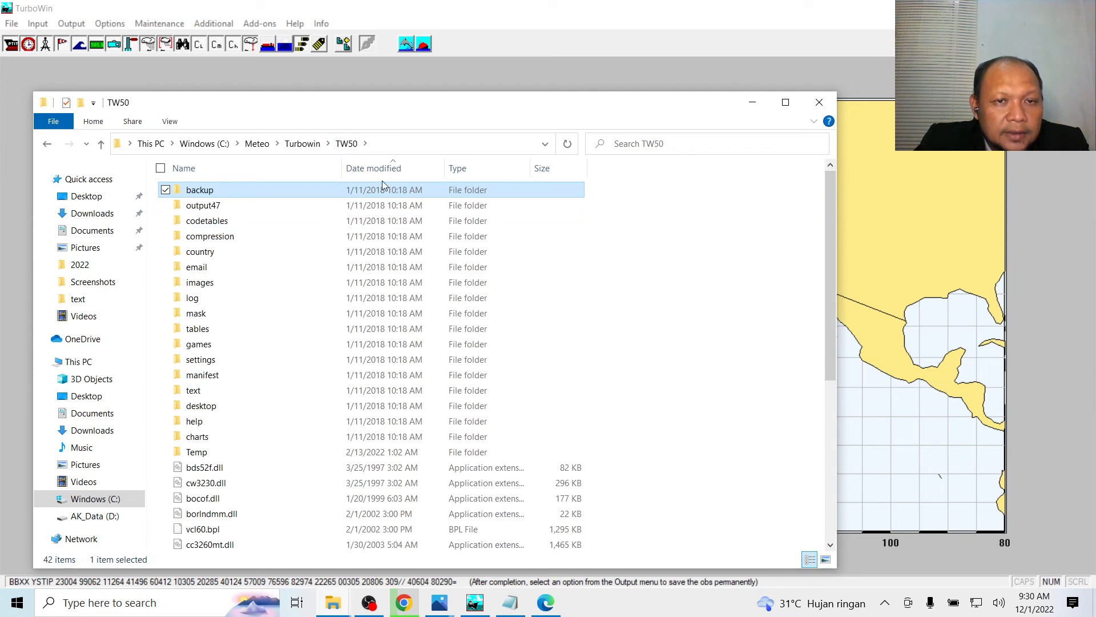
Sort the TW50 folder by modification date with the newest first, and open the dataSHIP file in Notepad
left_click(382, 172)
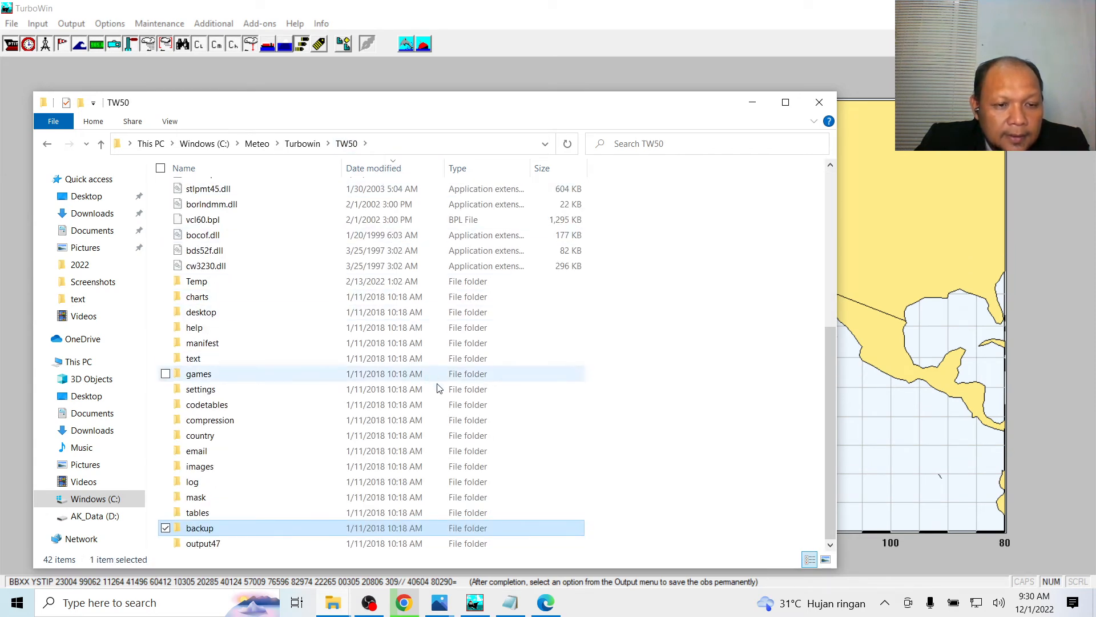
scroll(434, 381, "up", 6)
left_click(321, 194)
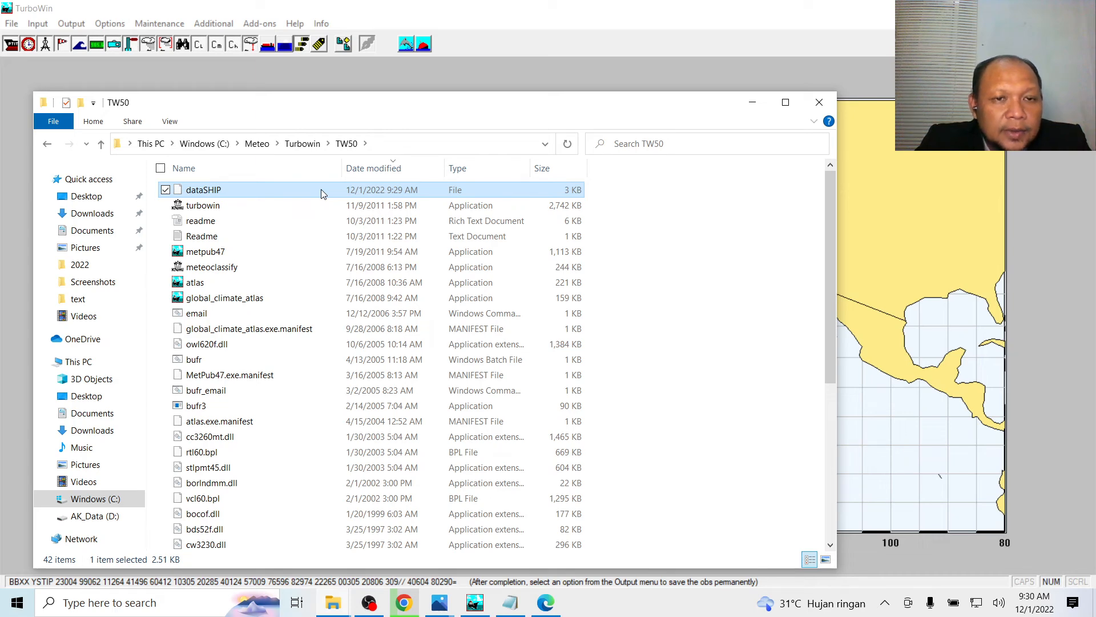
double_click(321, 193)
left_click(514, 249)
left_click(593, 431)
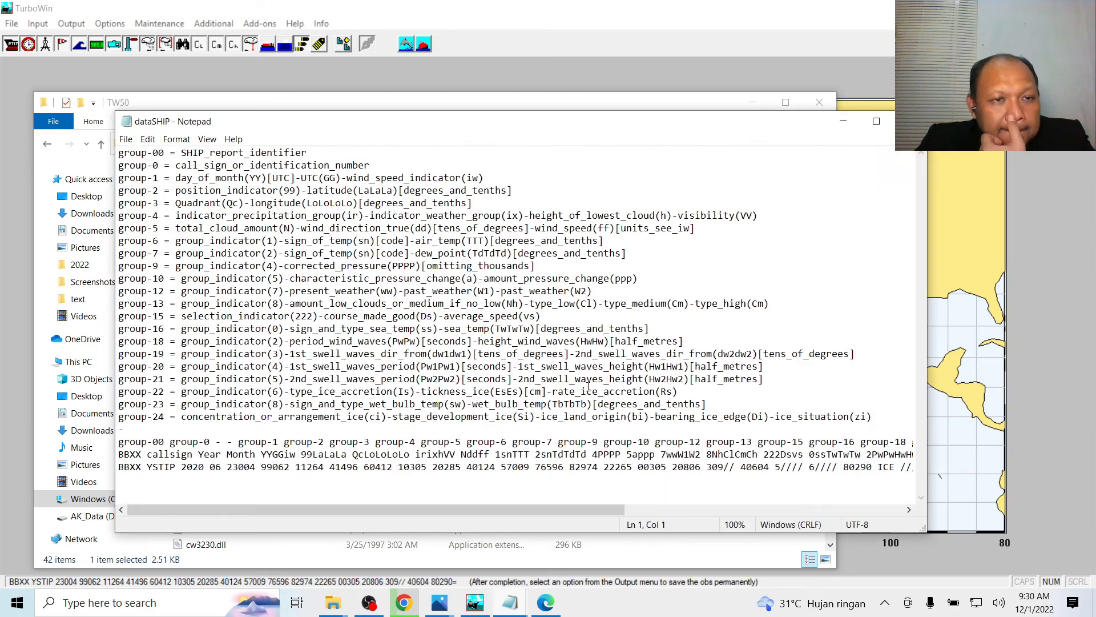
Read the group descriptions and the full width of the coded observation line in dataSHIP, and close the file
scroll(599, 331, "right", 5)
scroll(514, 399, "left", 4)
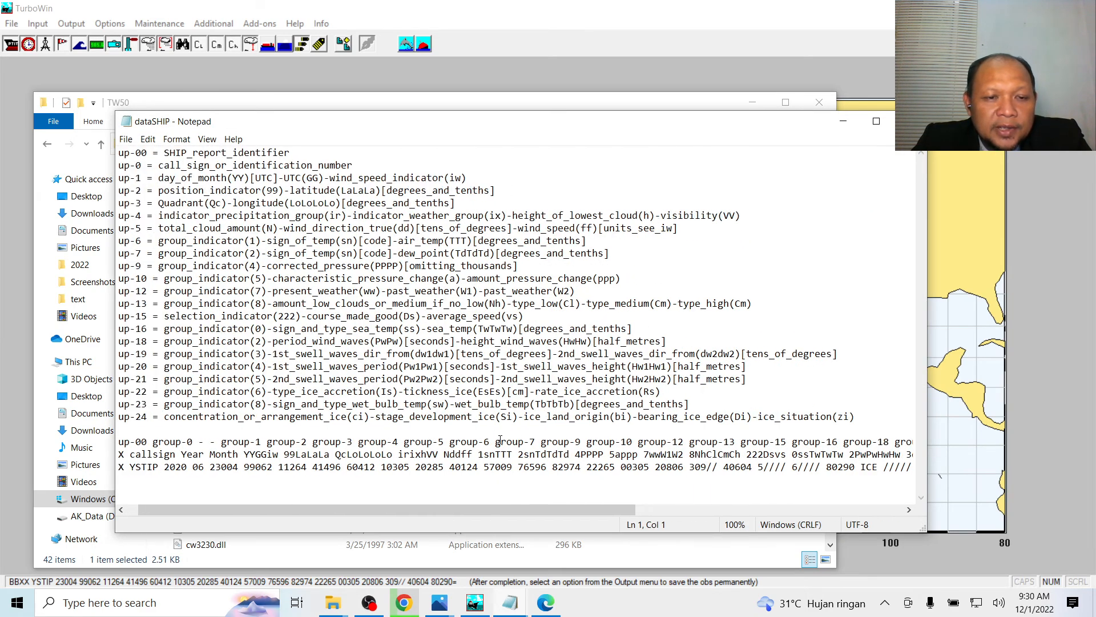
scroll(400, 440, "left", 2)
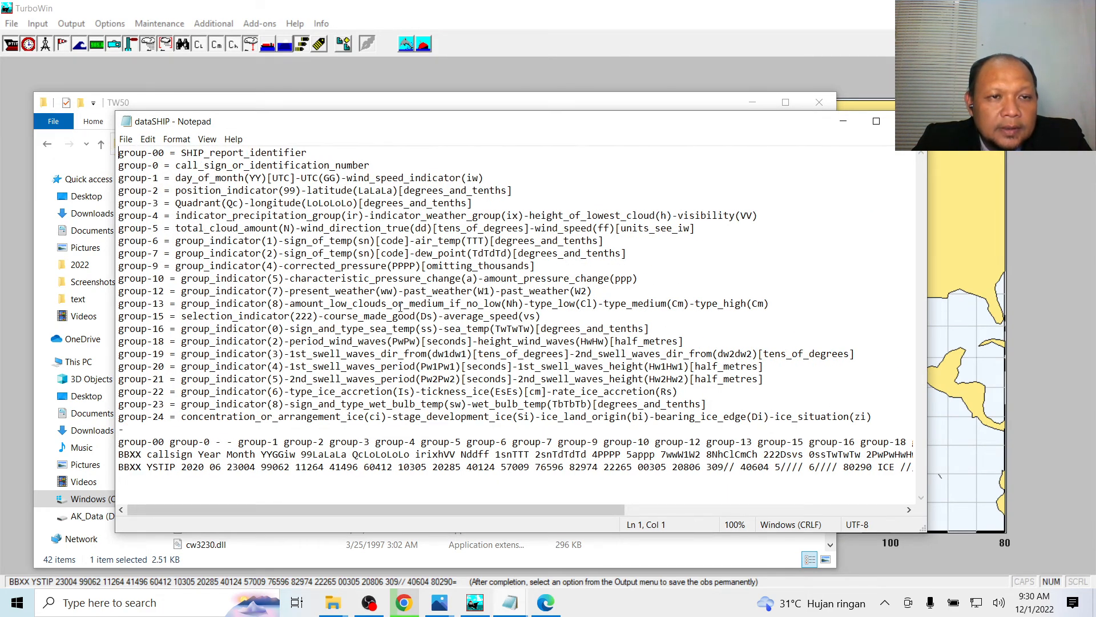
scroll(401, 307, "right", 10)
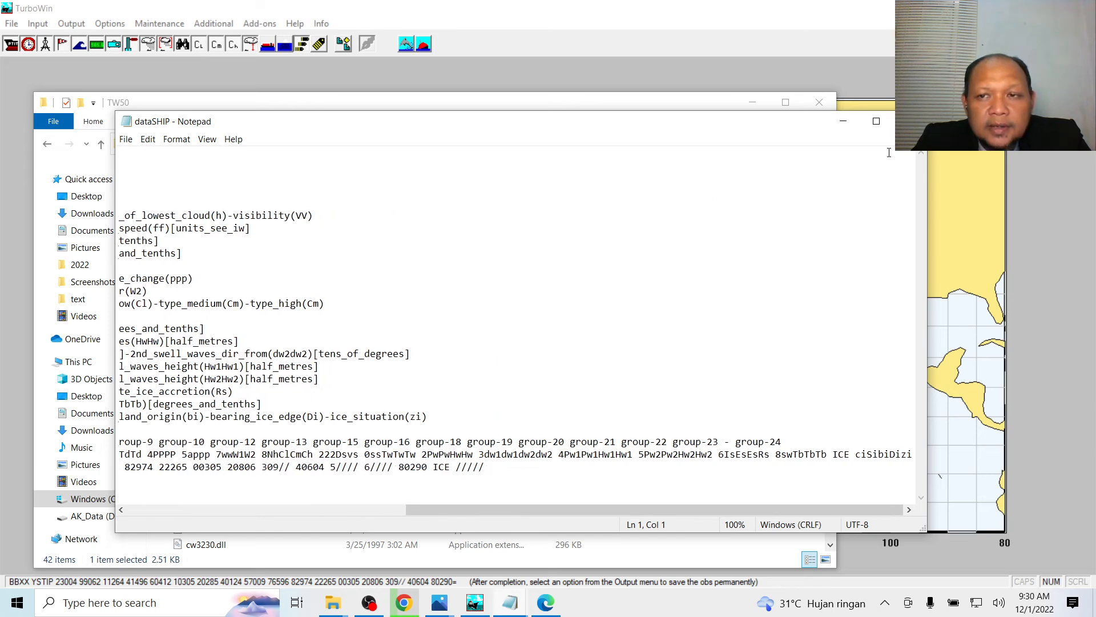
left_click(910, 121)
scroll(379, 223, "down", 5)
scroll(379, 223, "up", 5)
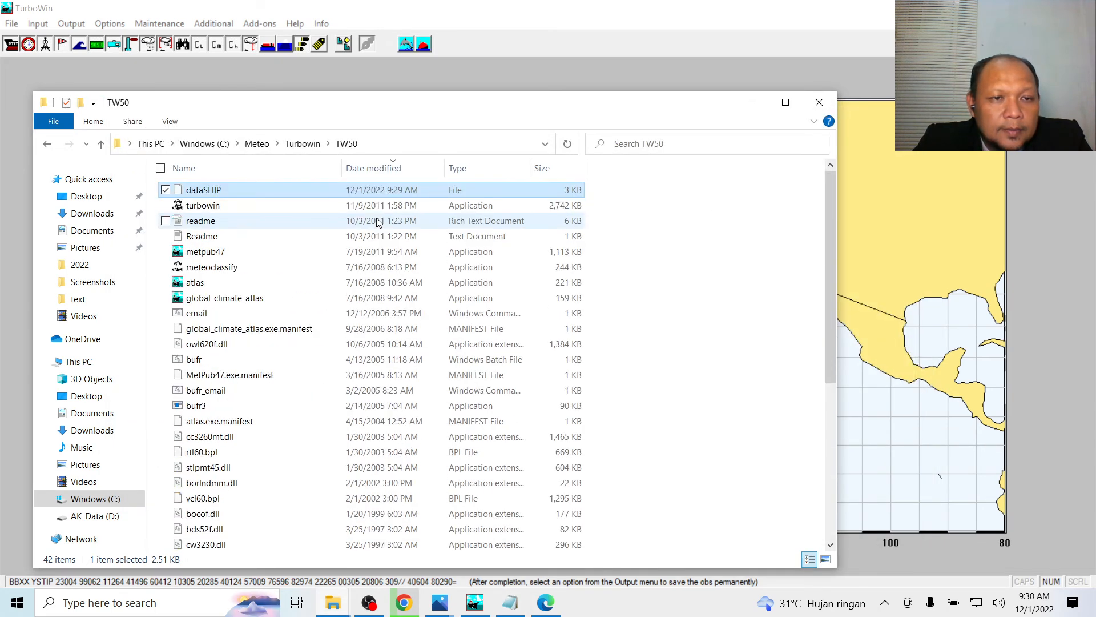
Return to TurboWin and download the ship coded log for internal use again, saving it as tes in the TW50 folder
left_click(605, 67)
left_click(110, 24)
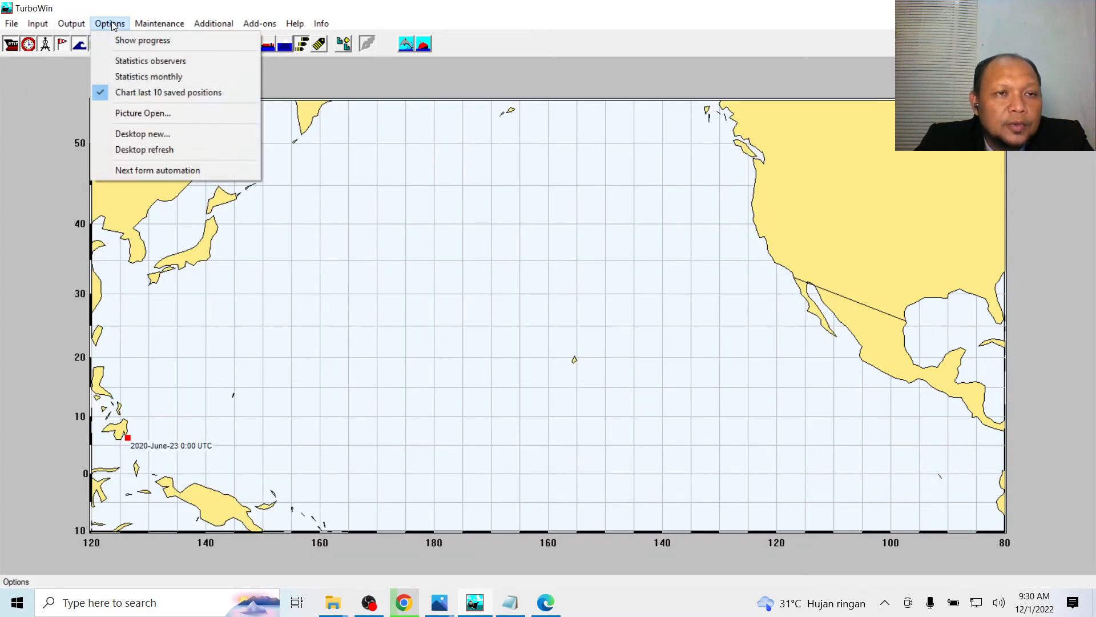
key("Escape")
left_click(154, 24)
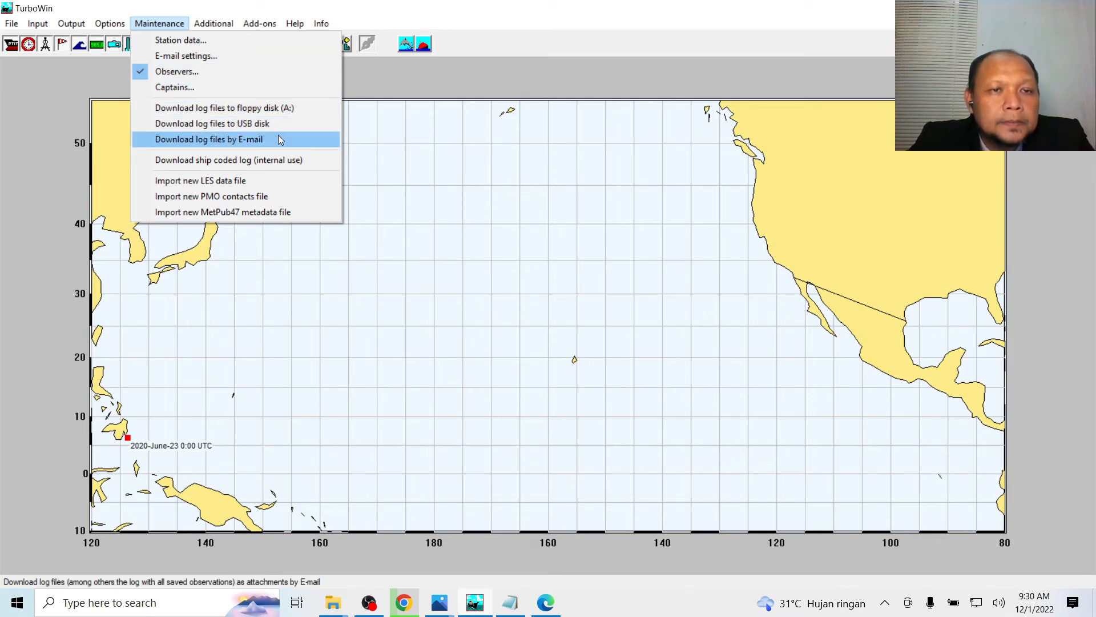
left_click(284, 164)
left_click(597, 364)
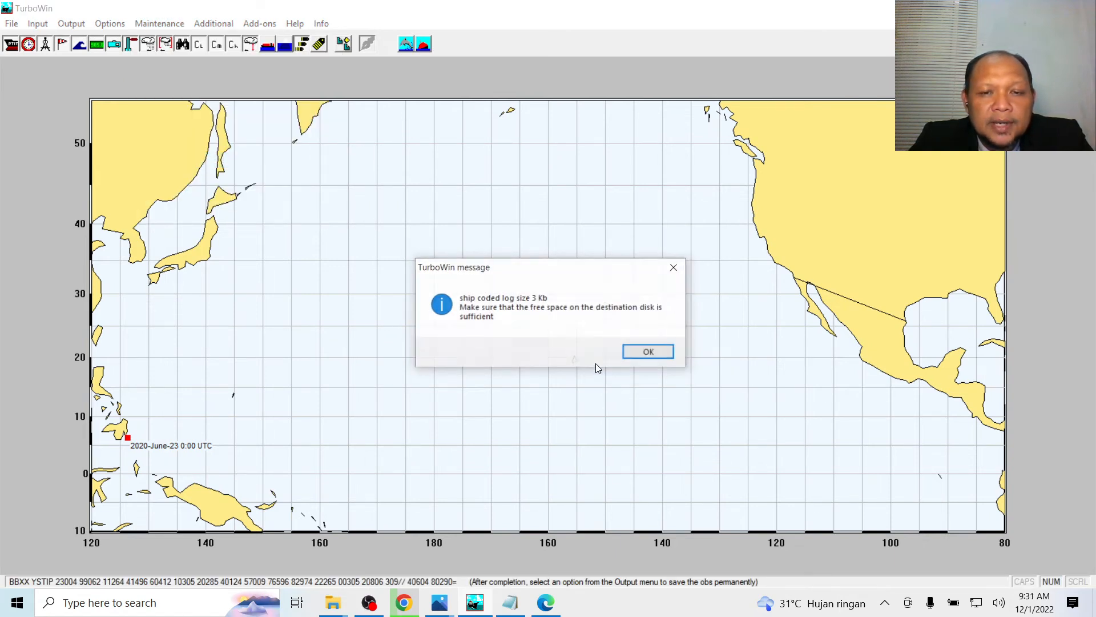
left_click(639, 353)
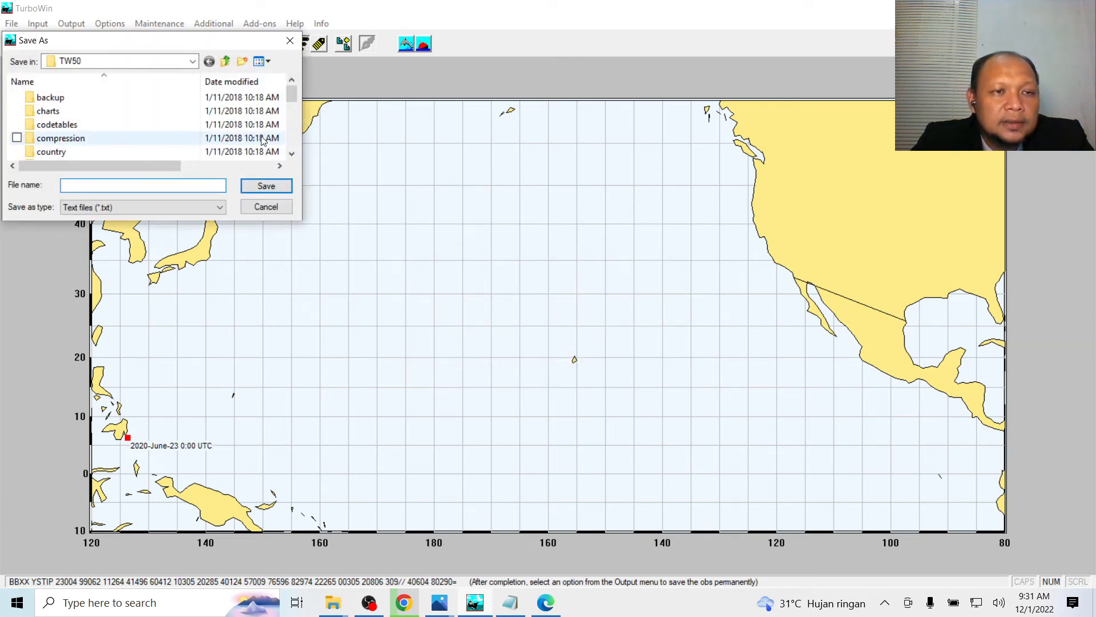
type("s")
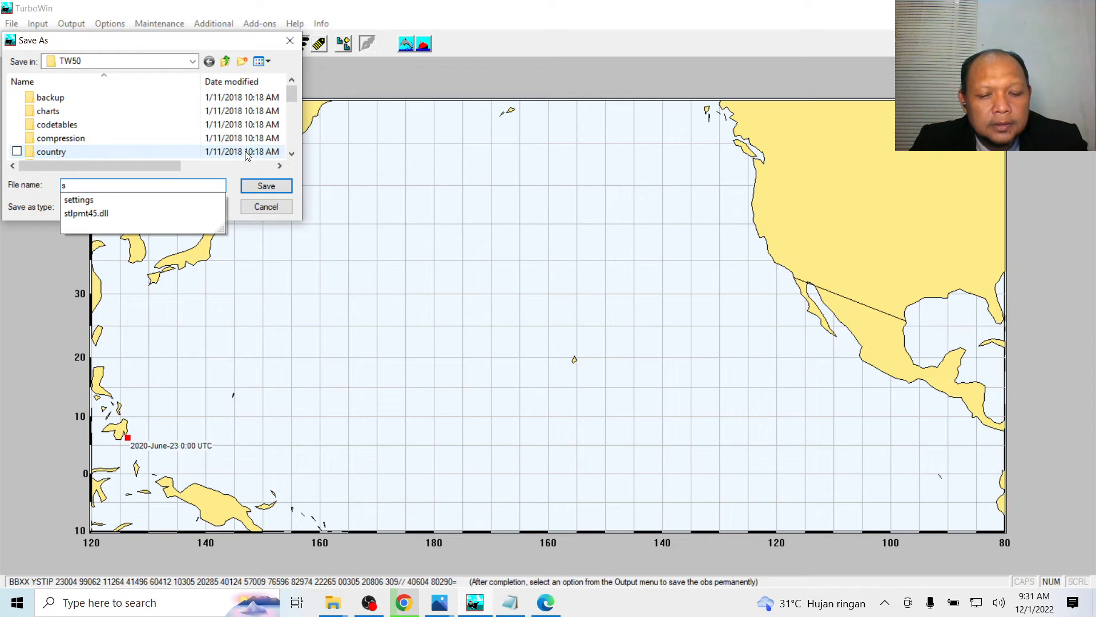
key("BackSpace")
type("tes")
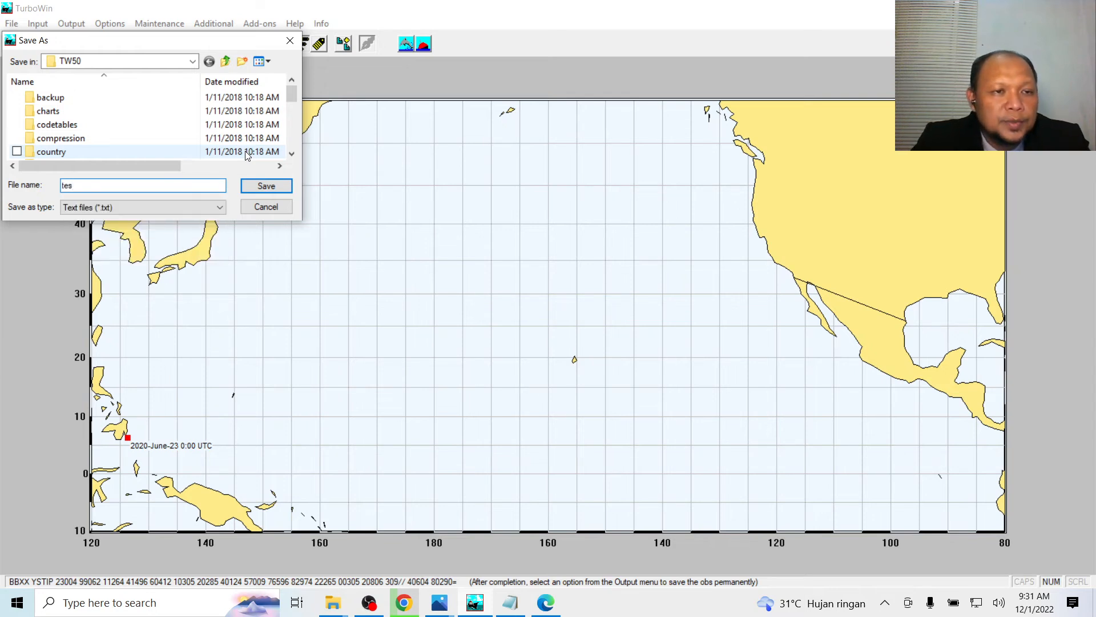
left_click(283, 186)
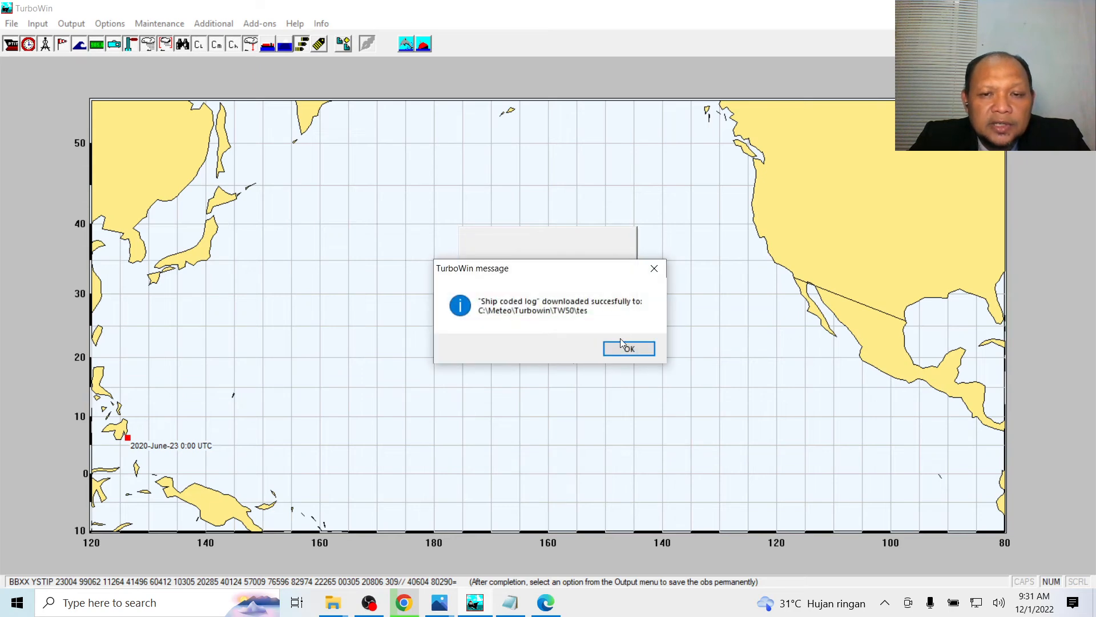
left_click(628, 354)
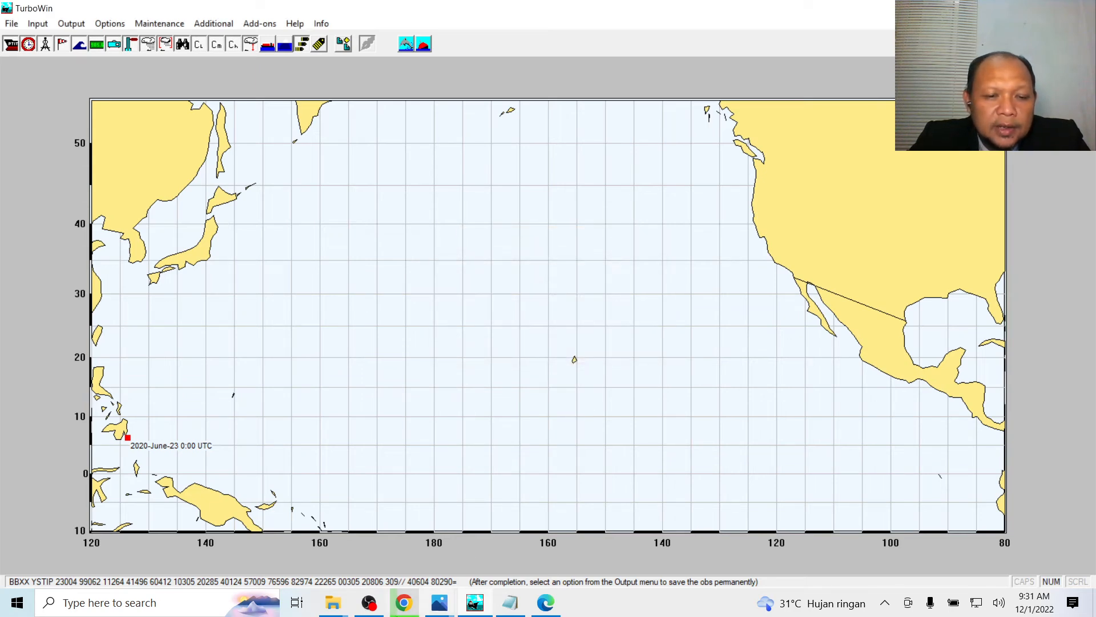
Open the tes file from the TW50 folder with Notepad, check its coded log contents, and close it
mouse_move(345, 603)
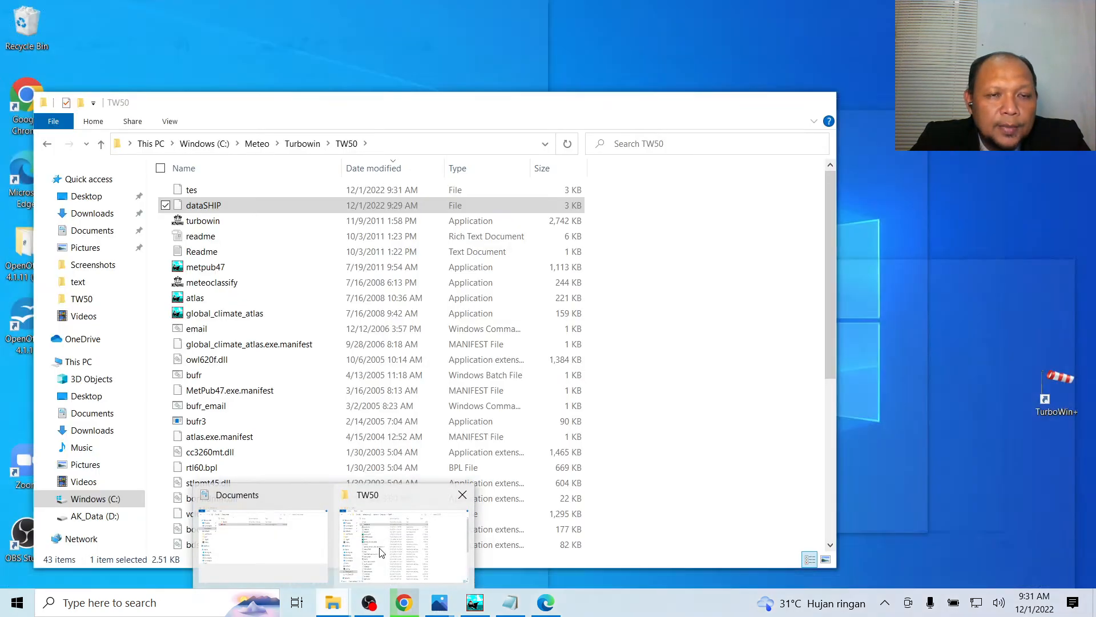
left_click(378, 553)
right_click(306, 184)
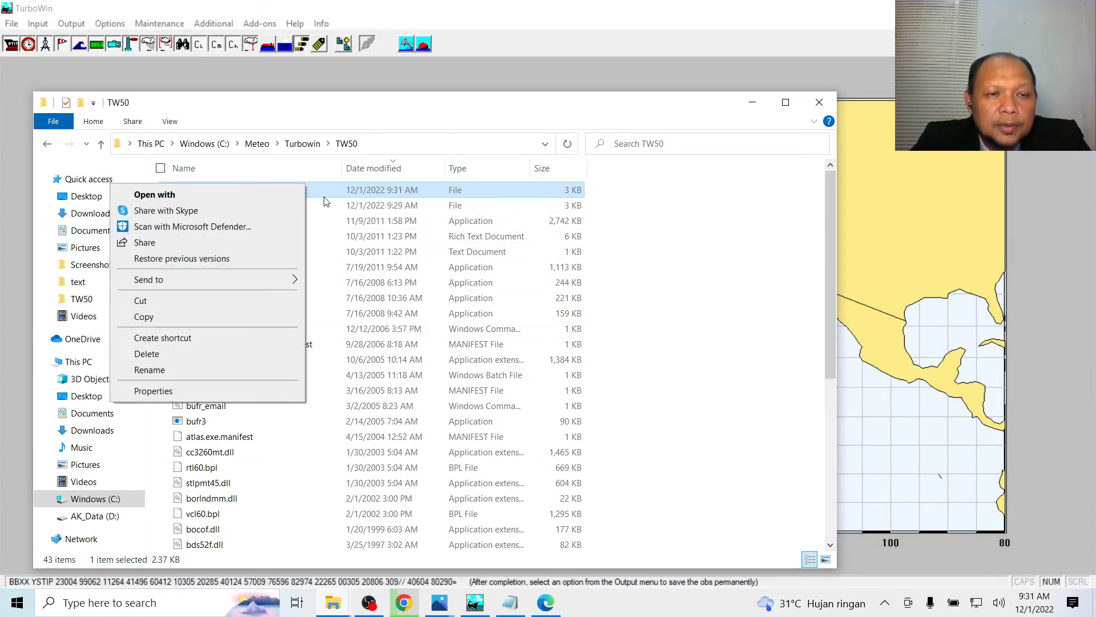
left_click(273, 196)
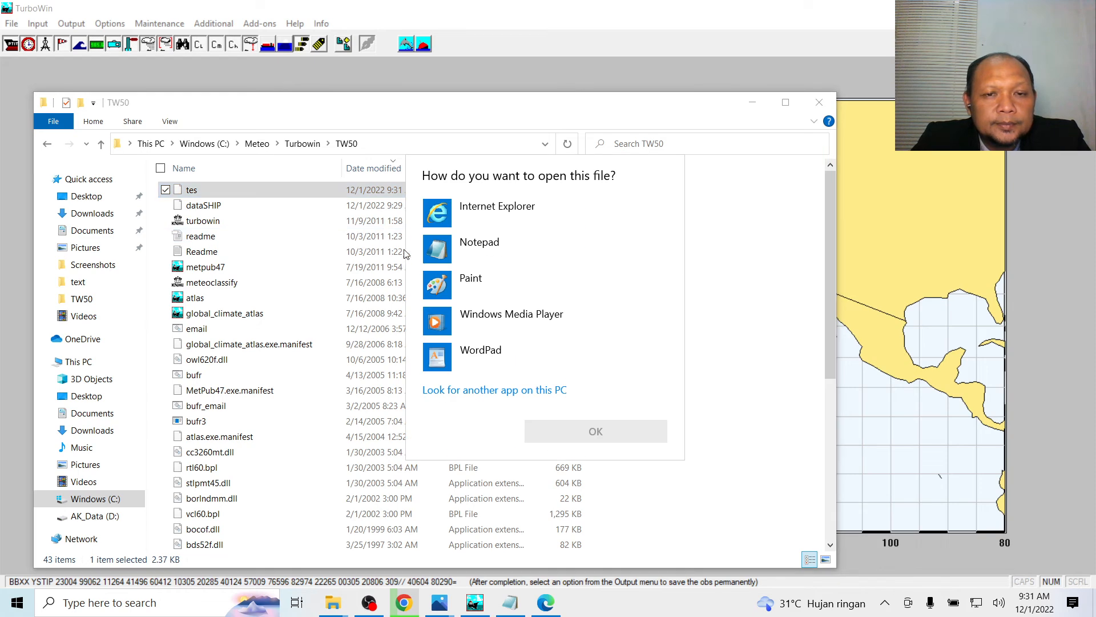
double_click(486, 242)
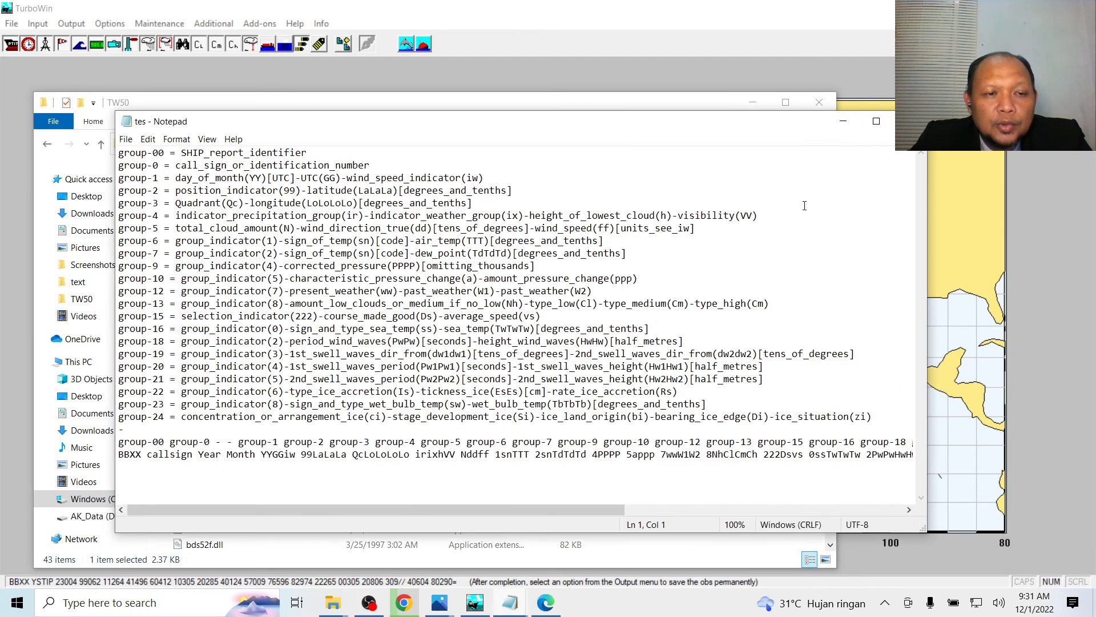
scroll(832, 190, "right", 3)
left_click(909, 121)
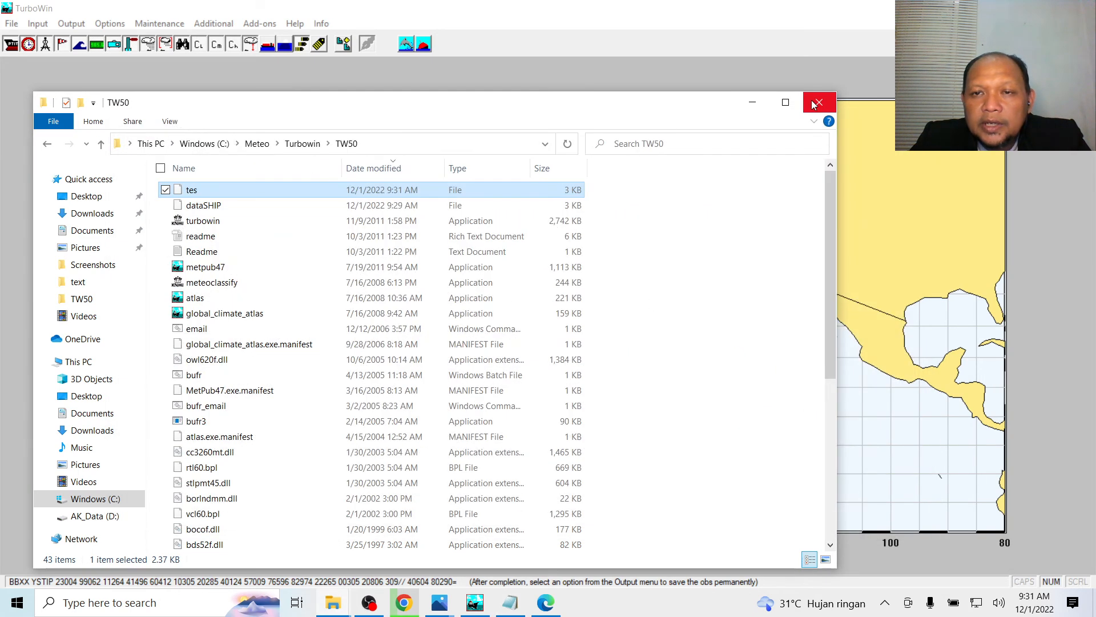
Close the TW50 folder window and minimize the TurboWin, Notepad and Documents windows
left_click(819, 102)
left_click(1014, 8)
left_click(847, 120)
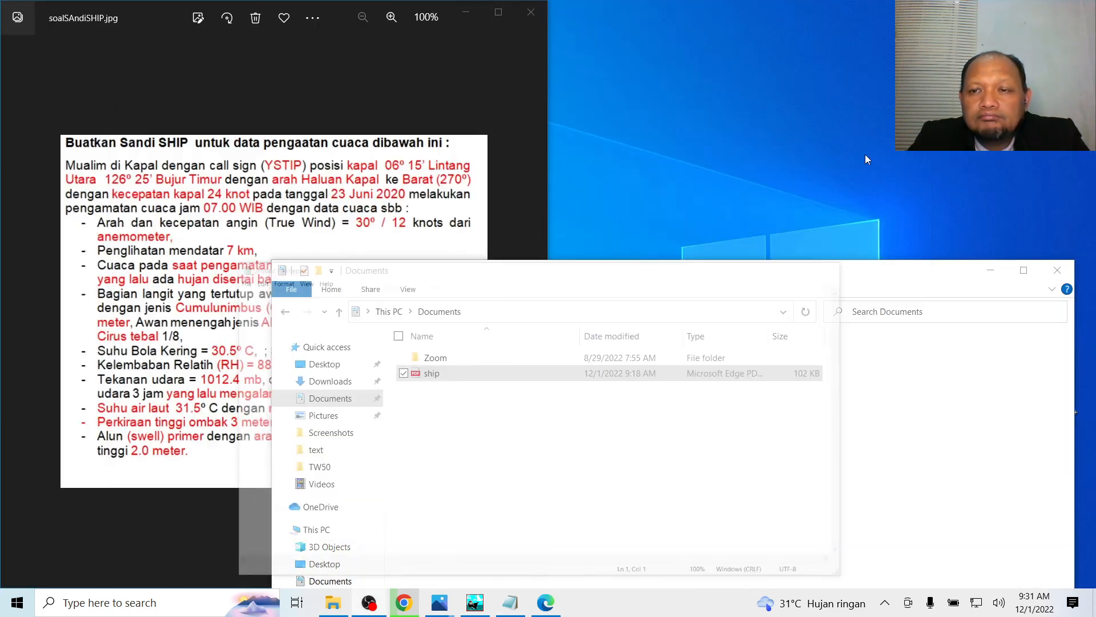
left_click(992, 273)
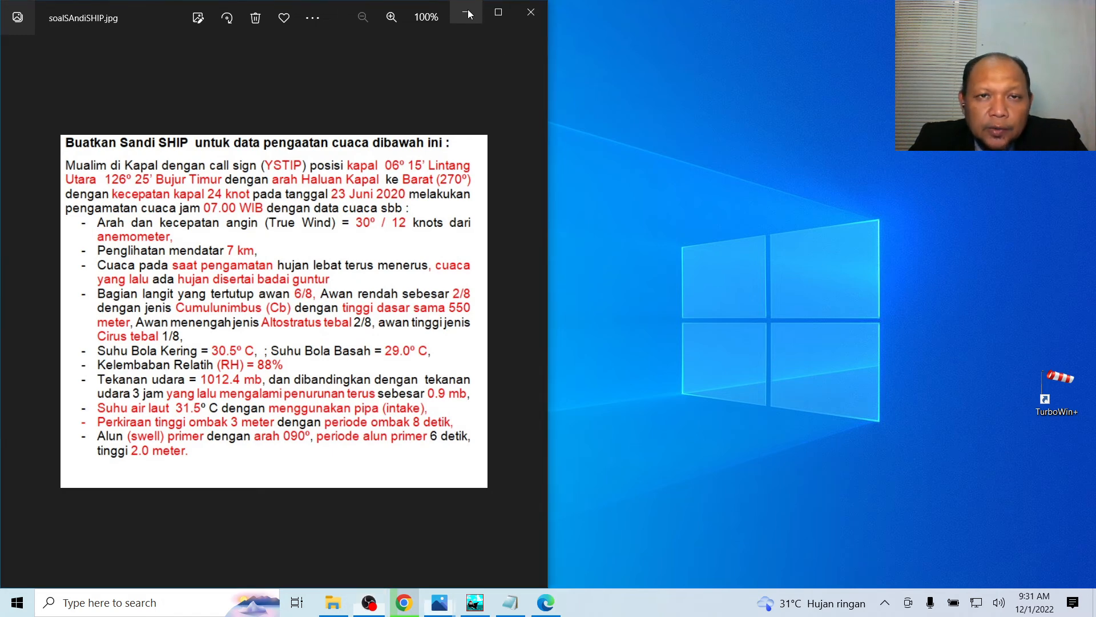
Launch TurboWin+ from the desktop, dismiss the ship name warning, and accept December 1, 2022 3.00 UTC as the observation time
left_click(1062, 406)
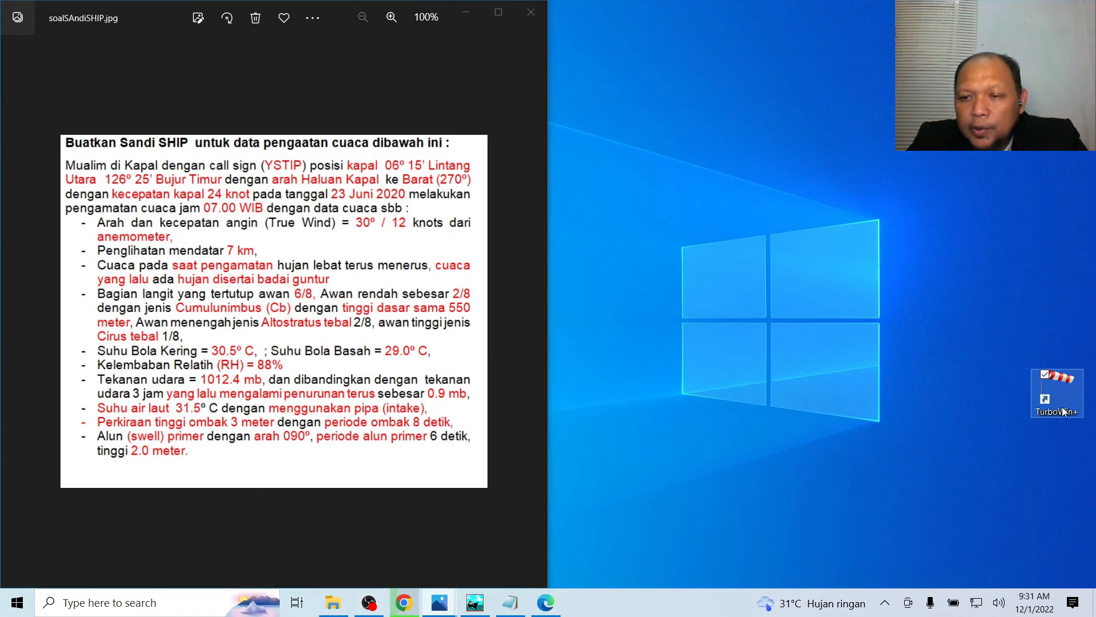
double_click(1059, 400)
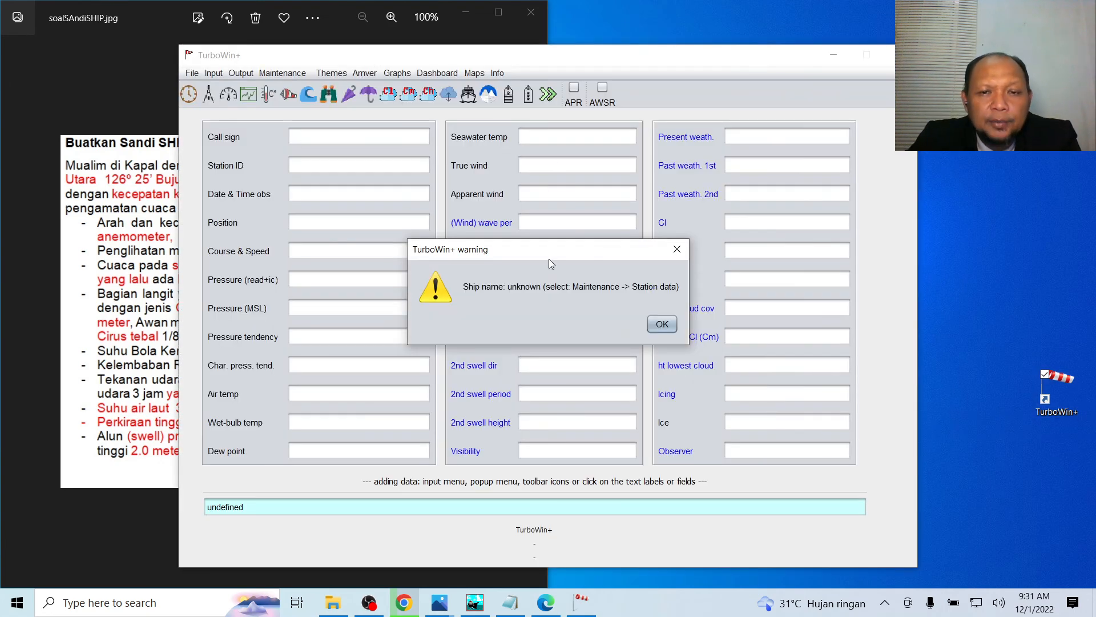
left_click(662, 325)
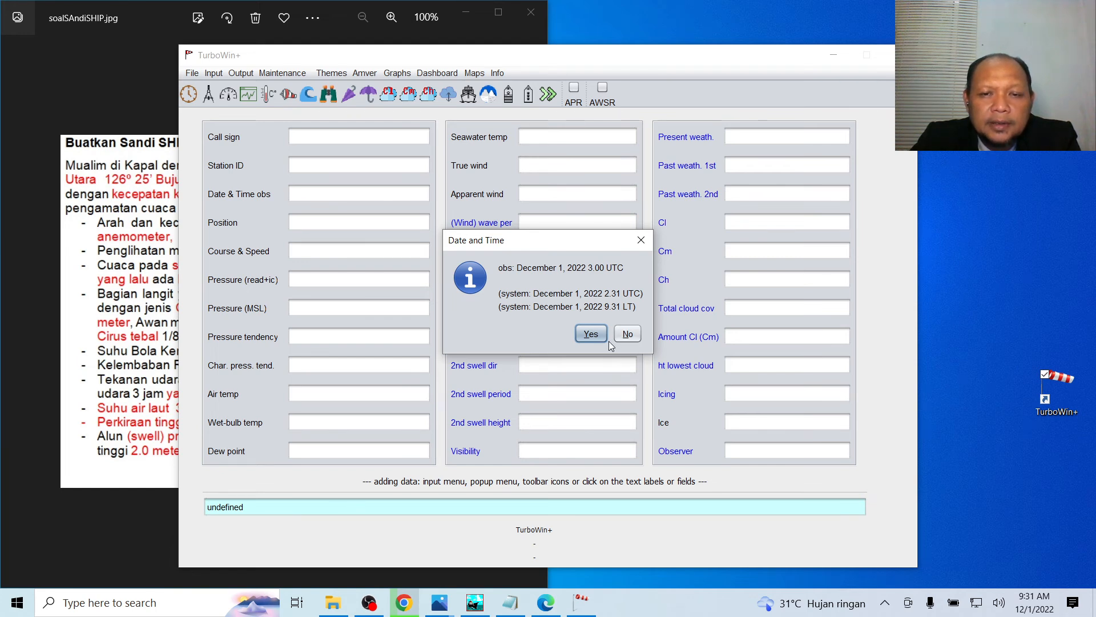
left_click(591, 334)
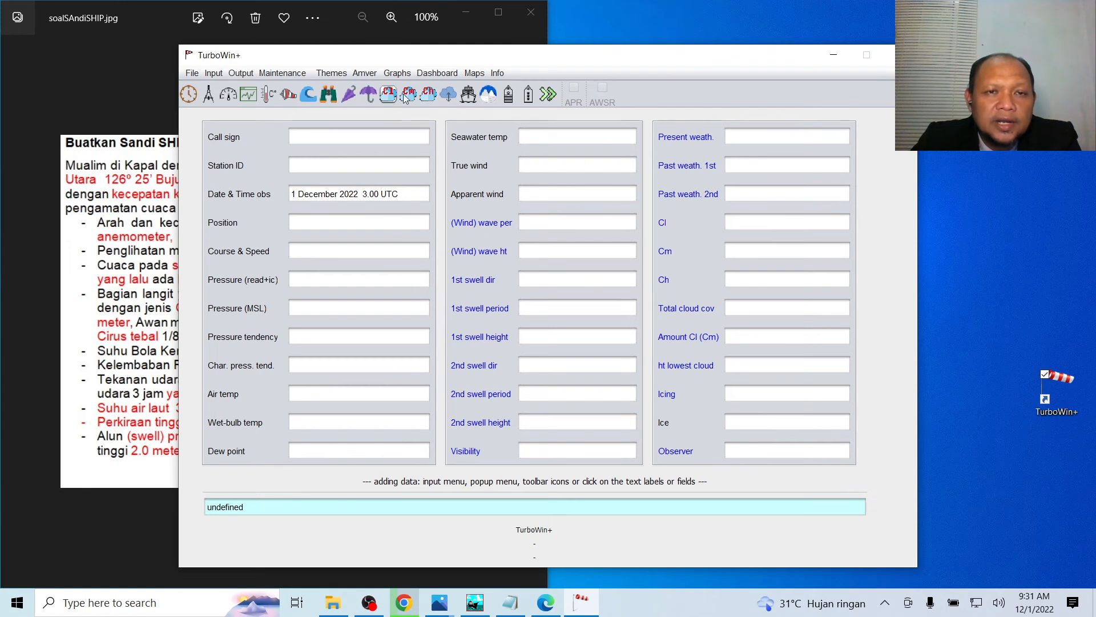
left_click_drag(695, 61, 720, 103)
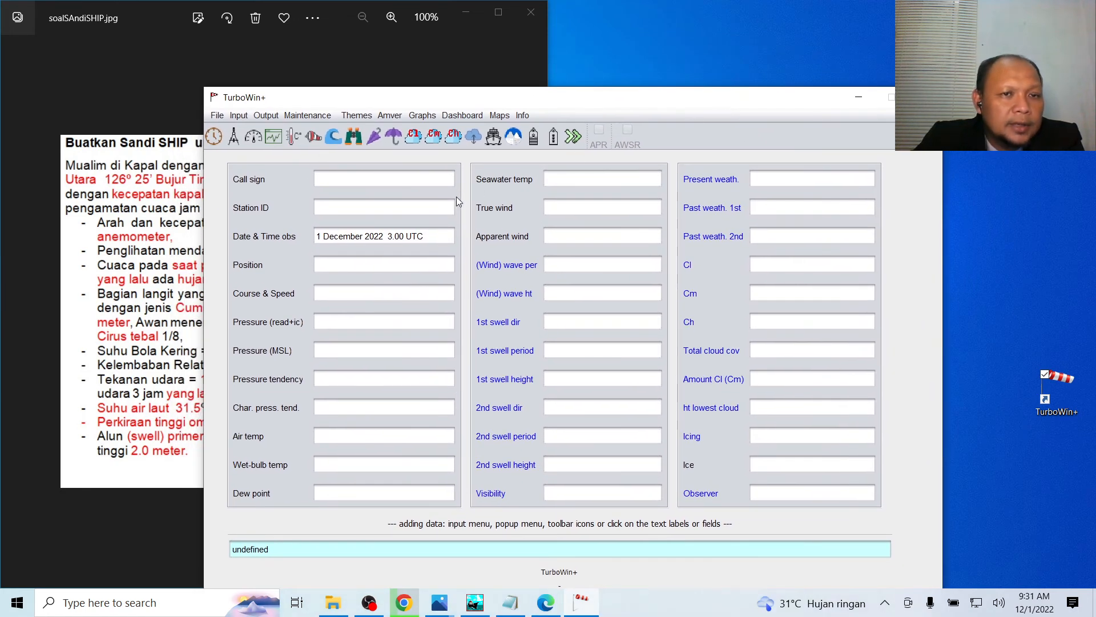
left_click_drag(532, 93, 499, 78)
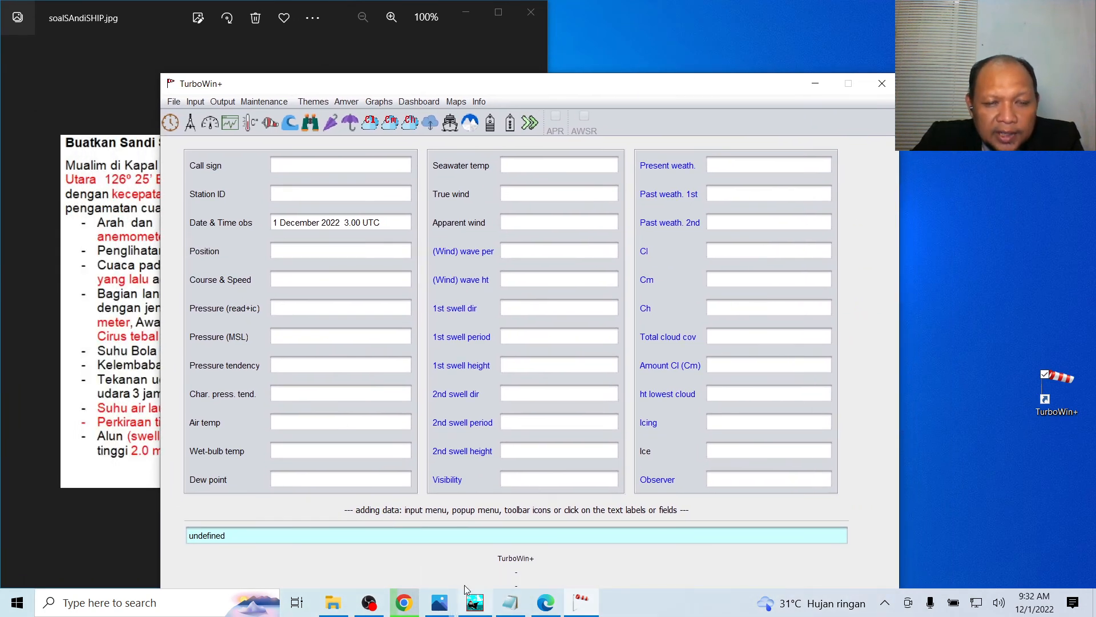
Request the TurboWin+ station data settings and find the required maintenance password in the TurboWin+ 4.0 manual open in Chrome
left_click(270, 102)
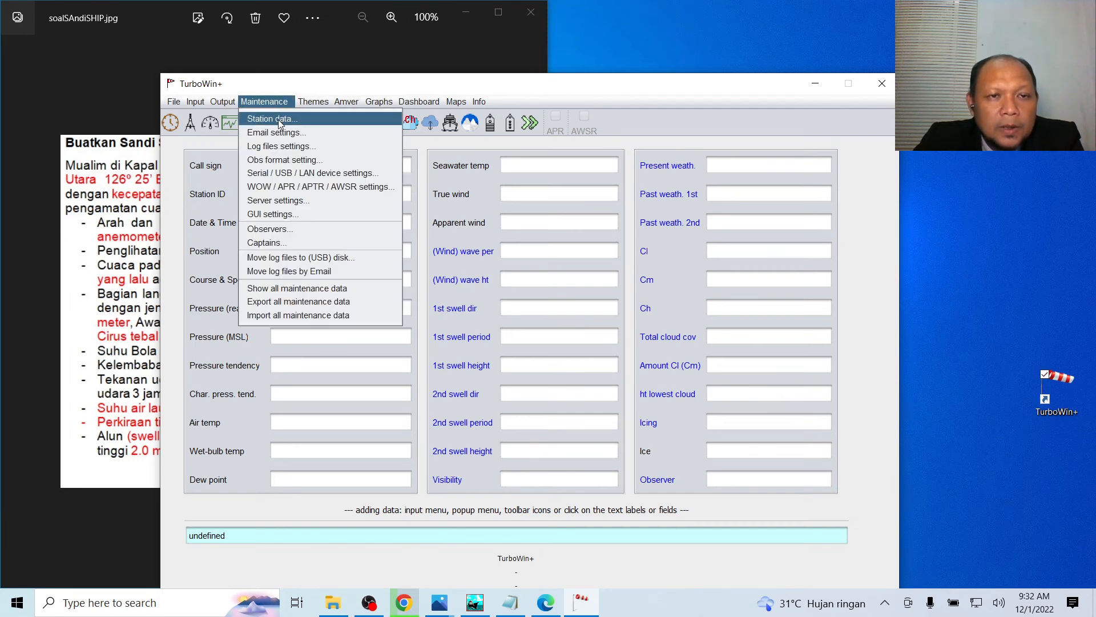
left_click(279, 118)
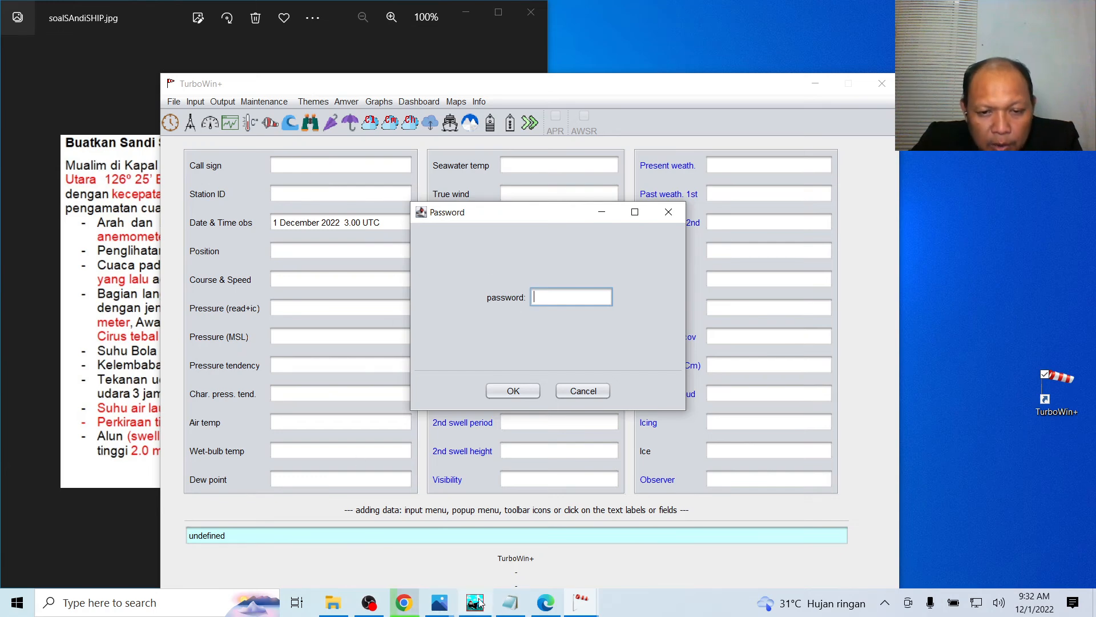
left_click(547, 604)
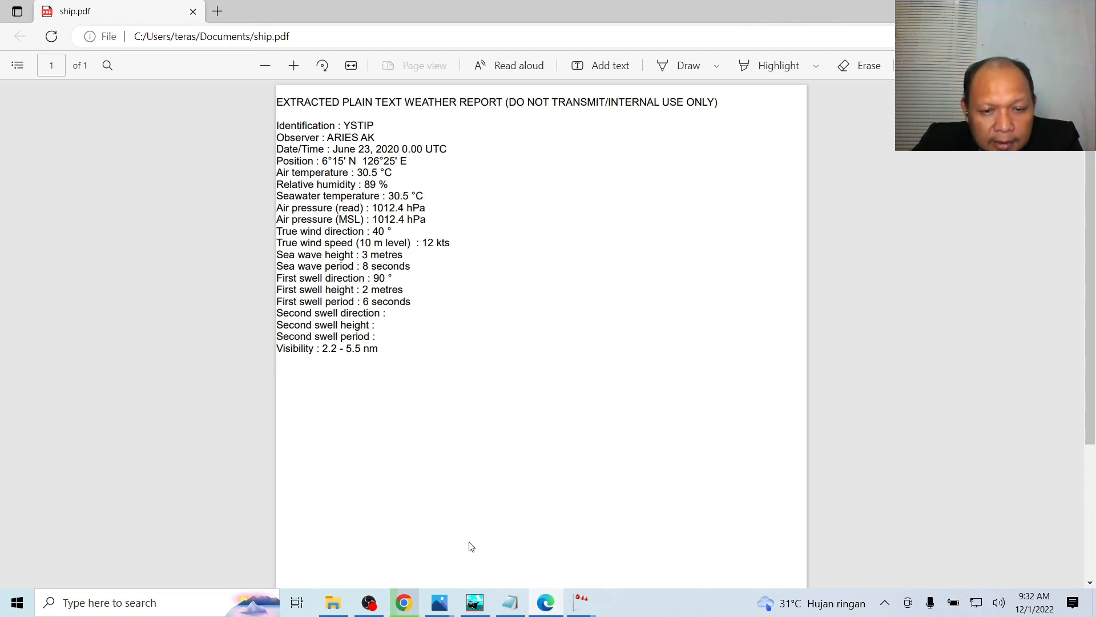
left_click(402, 603)
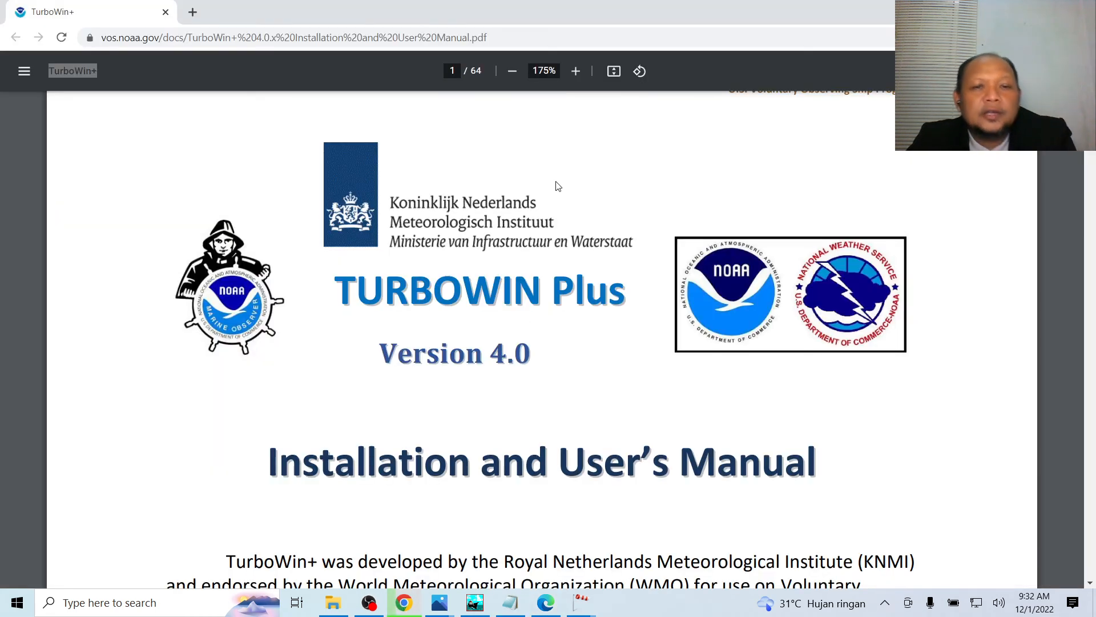
scroll(558, 186, "down", 15)
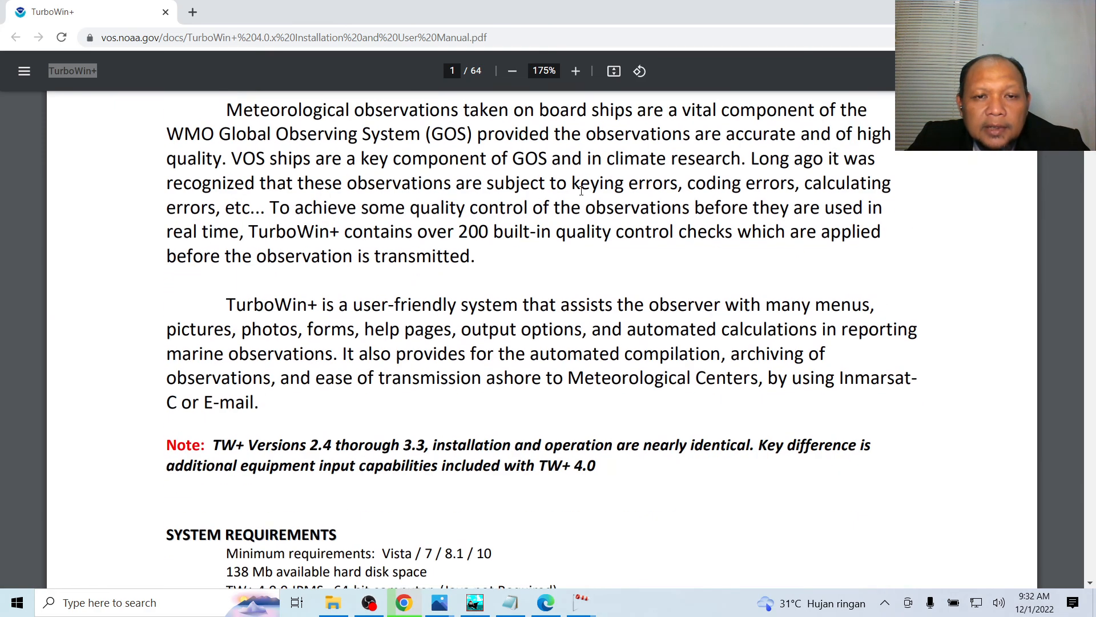
scroll(584, 193, "down", 20)
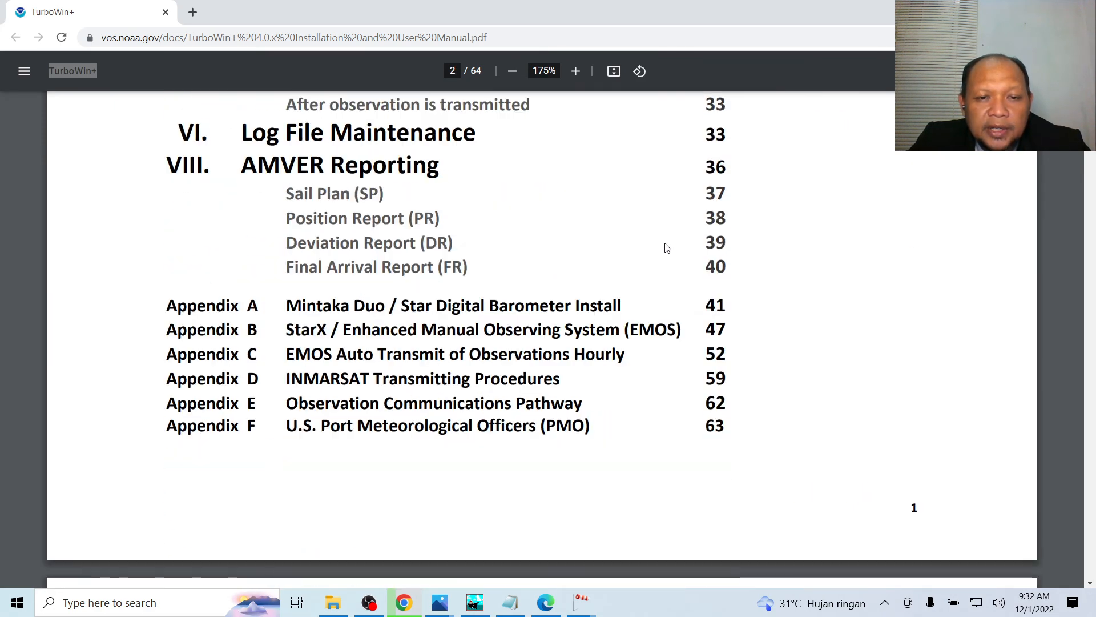
scroll(682, 282, "down", 20)
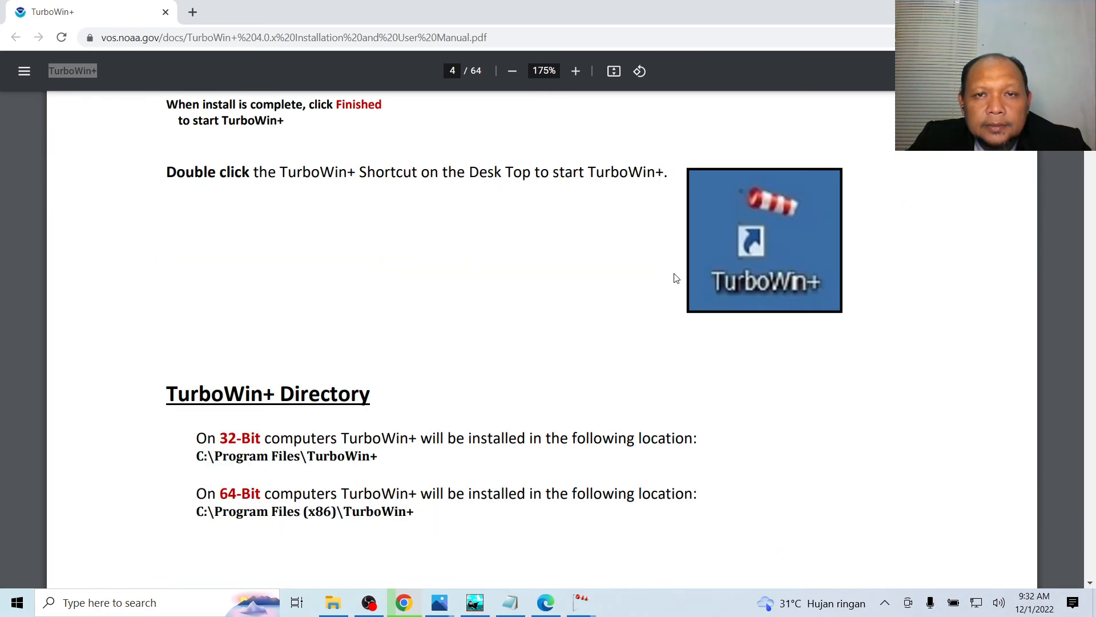
scroll(710, 232, "down", 20)
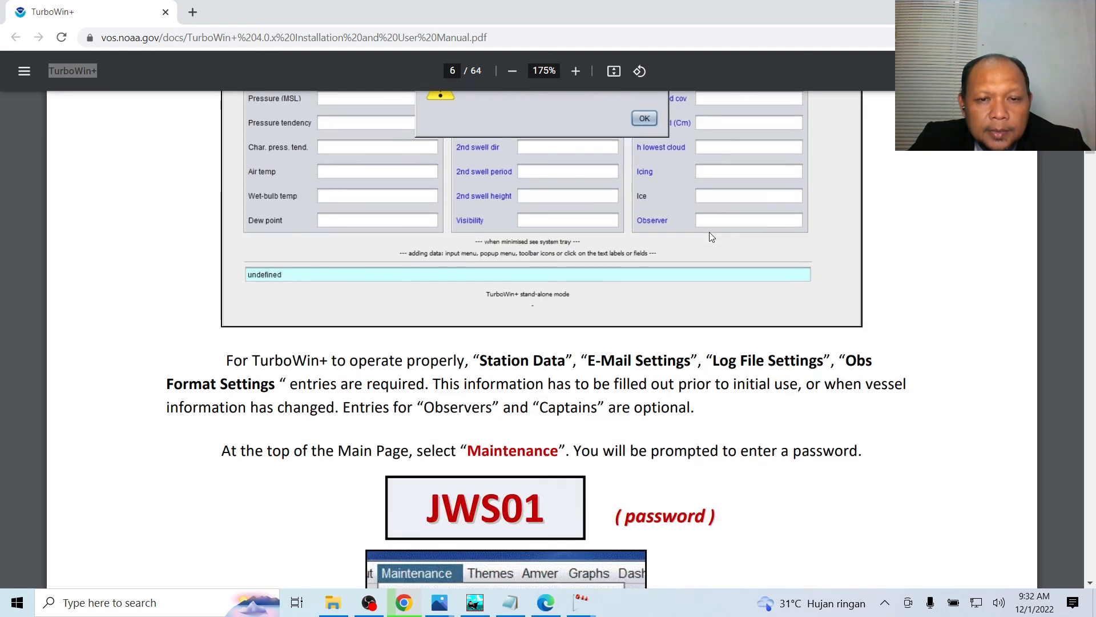
scroll(709, 232, "down", 5)
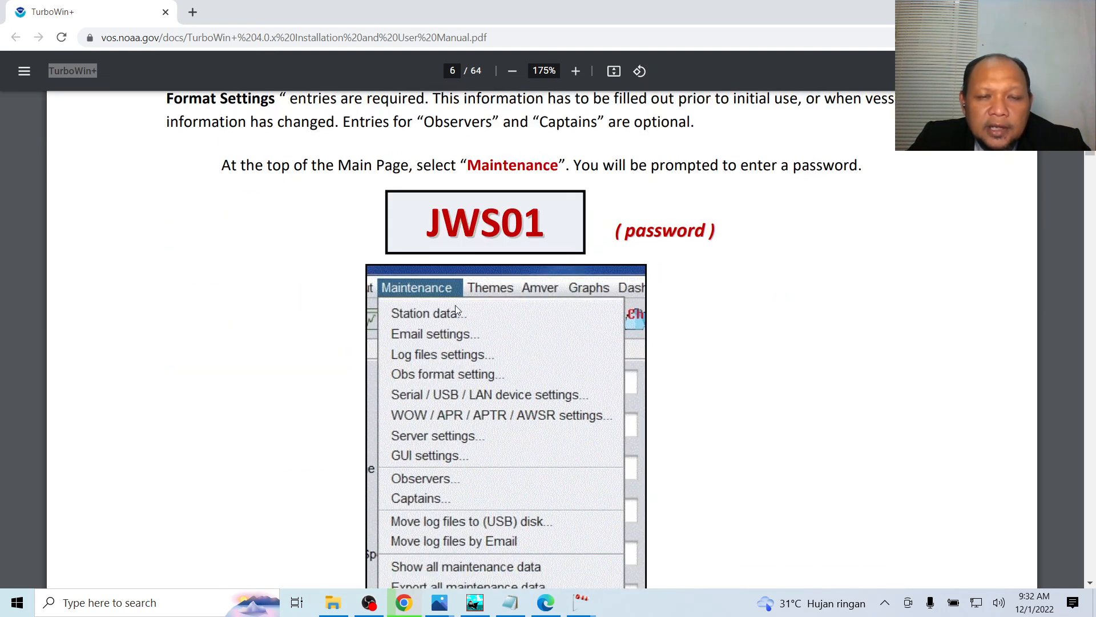
scroll(455, 308, "down", 1)
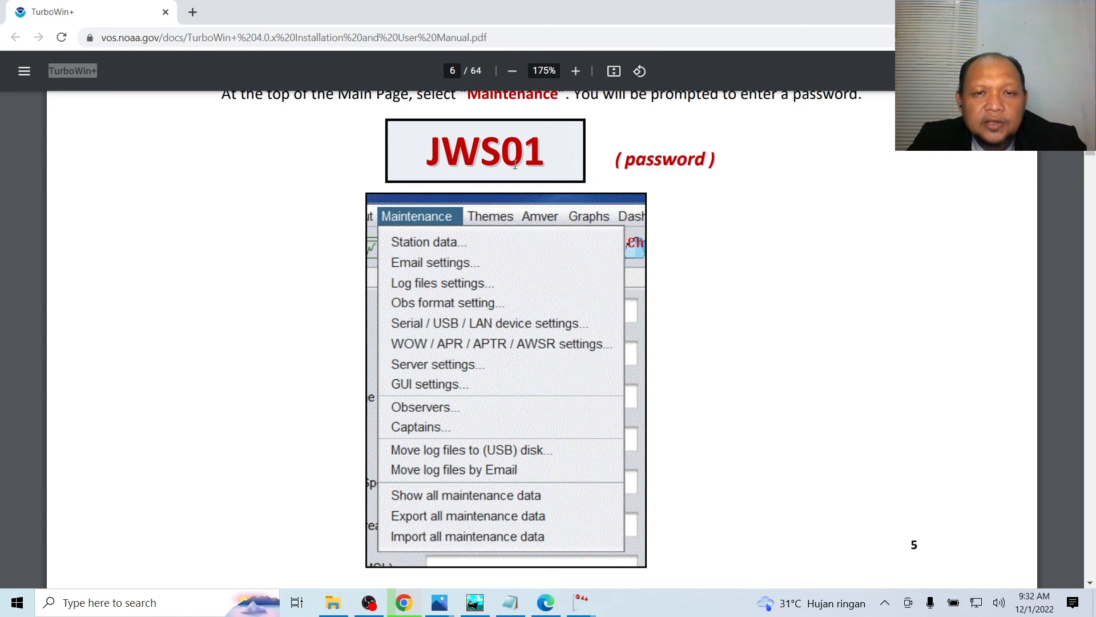
Copy the maintenance password shown on page 6 of the TurboWin+ manual
left_click_drag(427, 131, 548, 159)
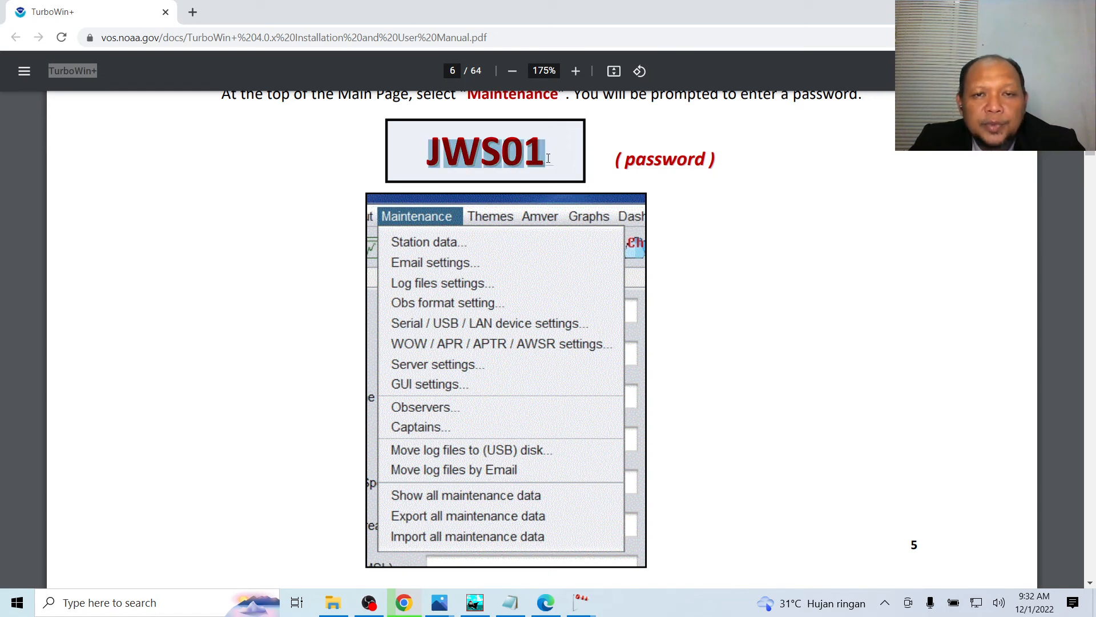
right_click(539, 152)
left_click(573, 164)
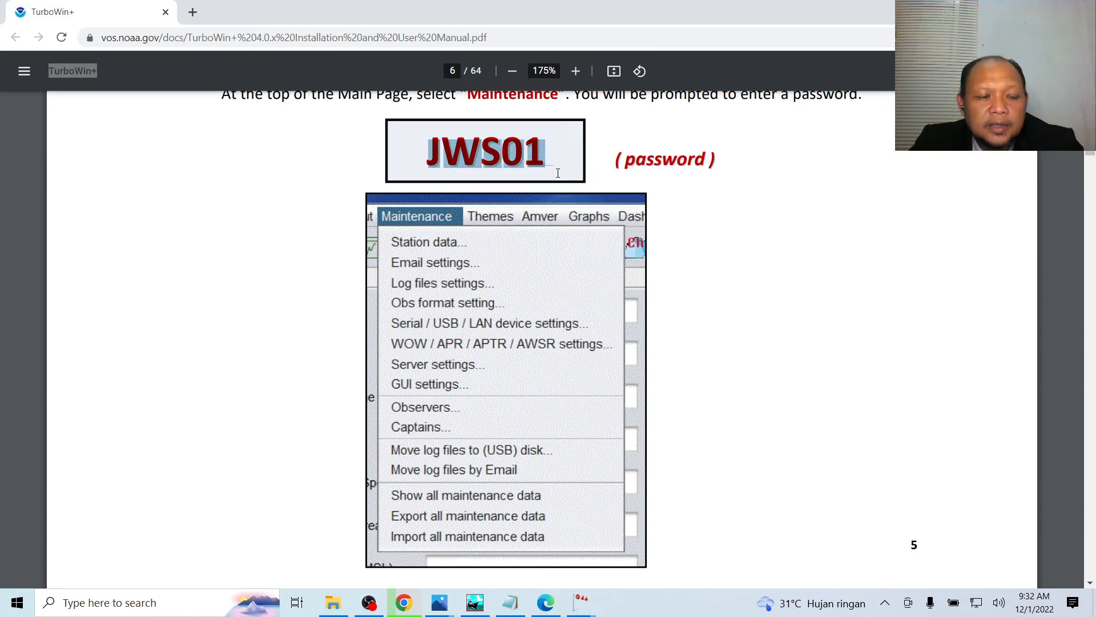
Close the ship.pdf window, switch back to TurboWin+, and enter the maintenance password to unlock the station data
key("alt+Tab")
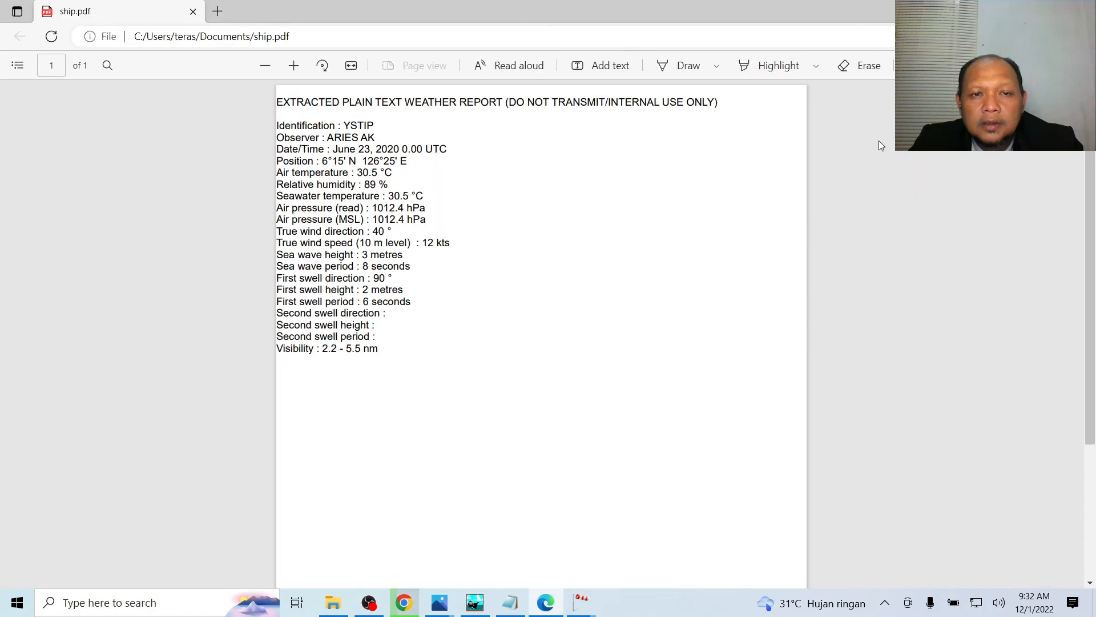
key("alt+F4")
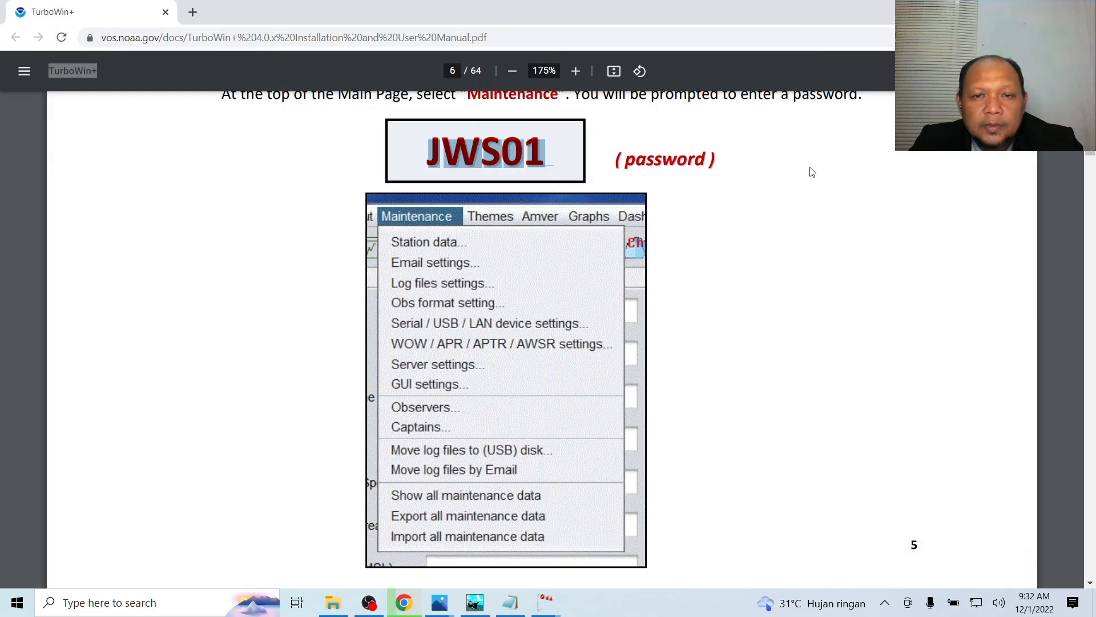
key("alt+Tab")
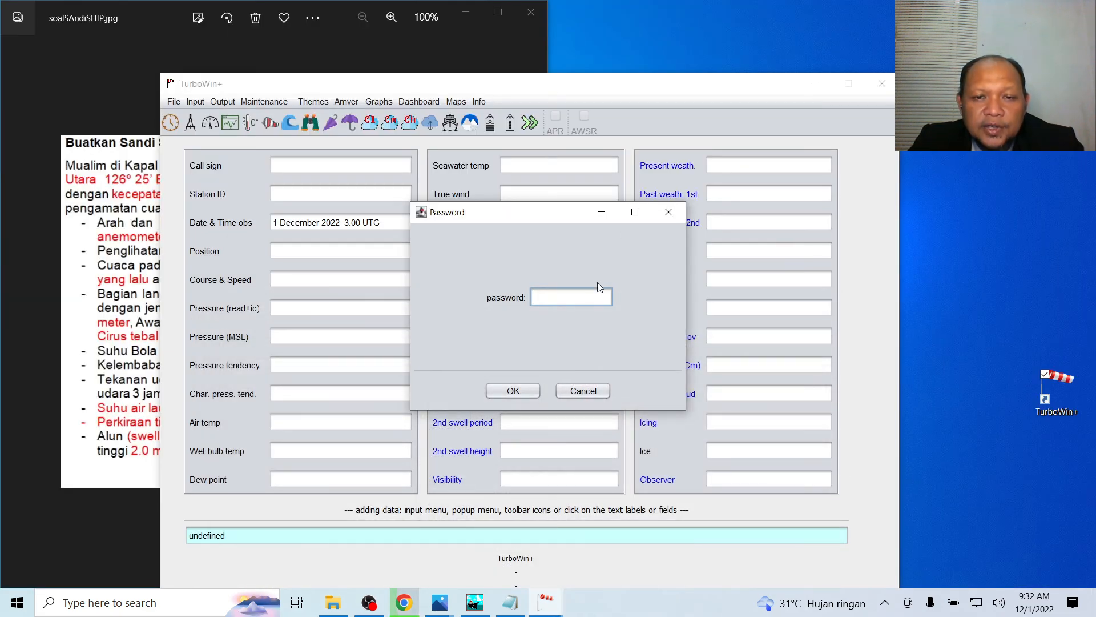
type("******")
left_click(530, 390)
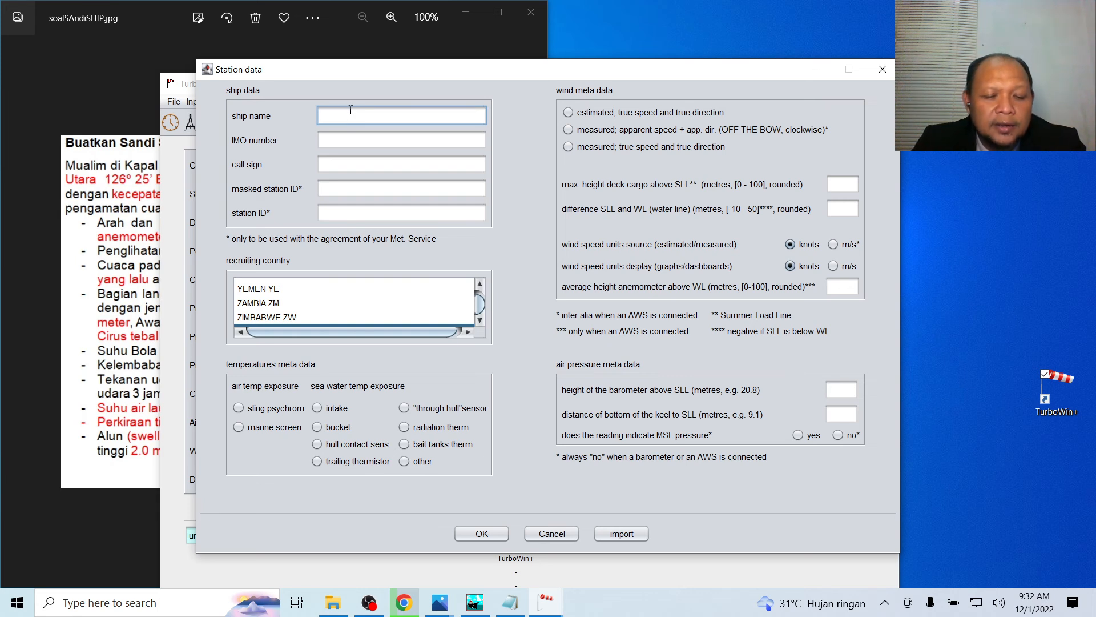
Enter AK4STIP as the ship name in the station data
type("YSTIP")
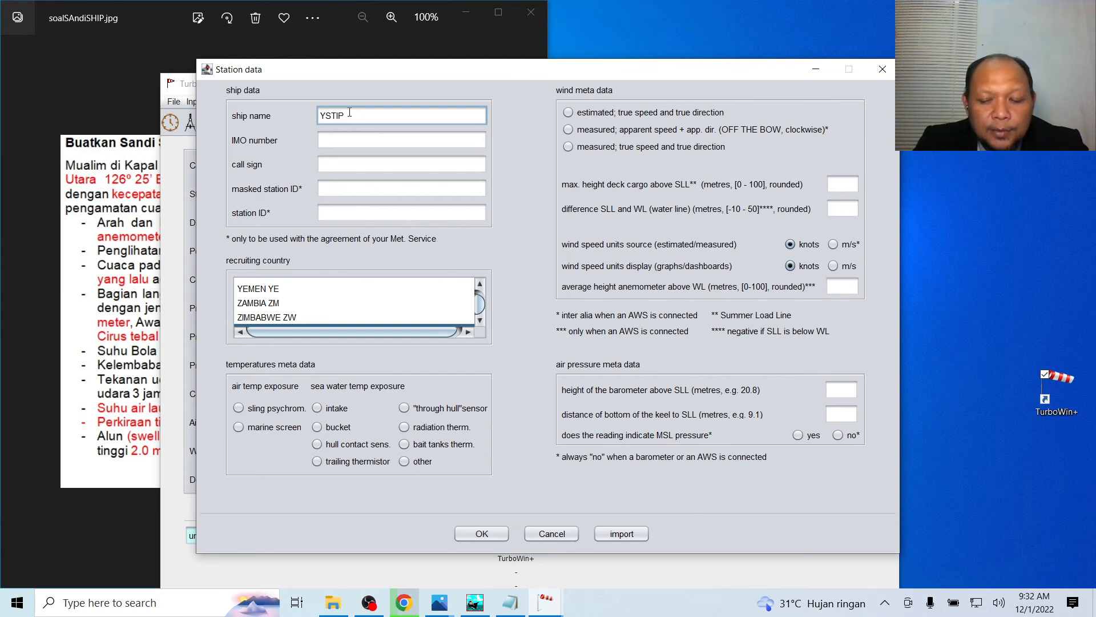
key("BackSpace")
type("AK")
type("S")
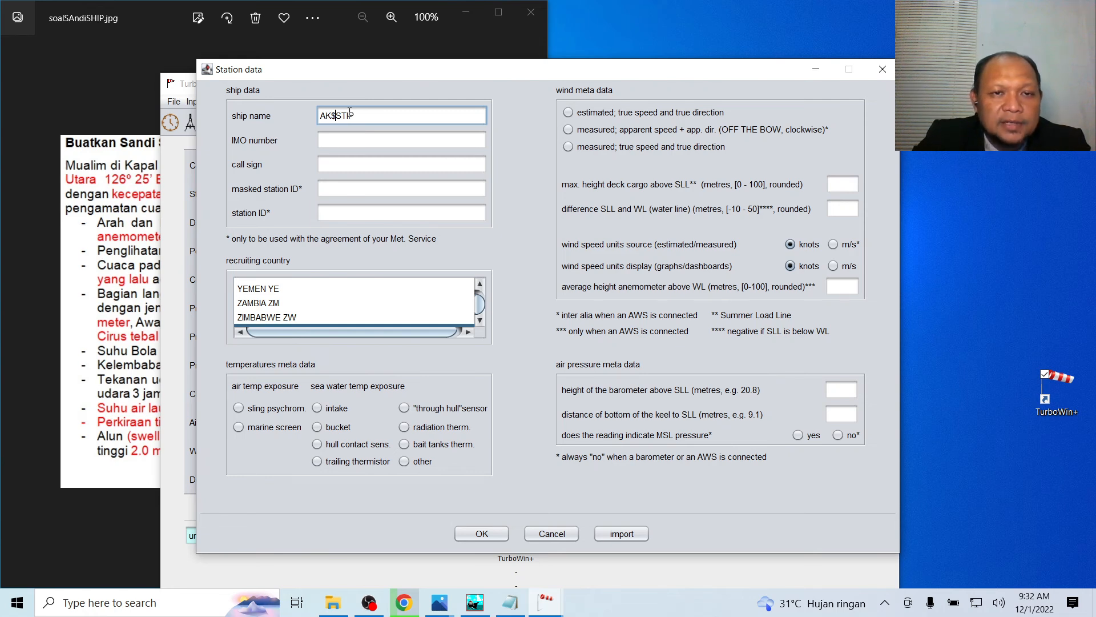
key("BackSpace")
type("4")
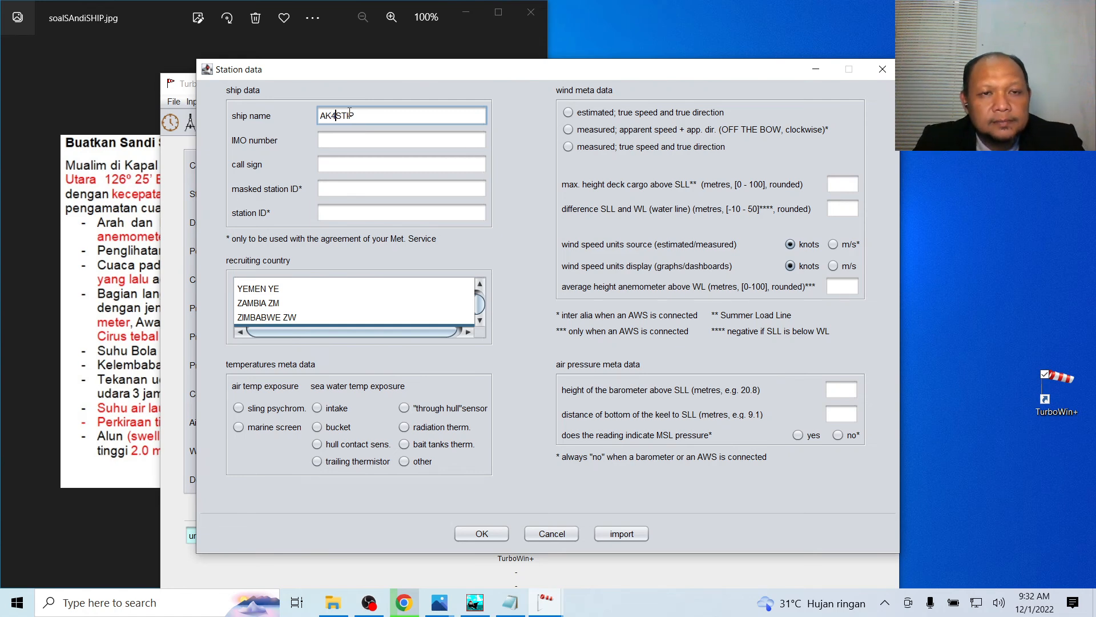
Leave the IMO number blank and enter the call sign in capitals as YSTI[
left_click(332, 140)
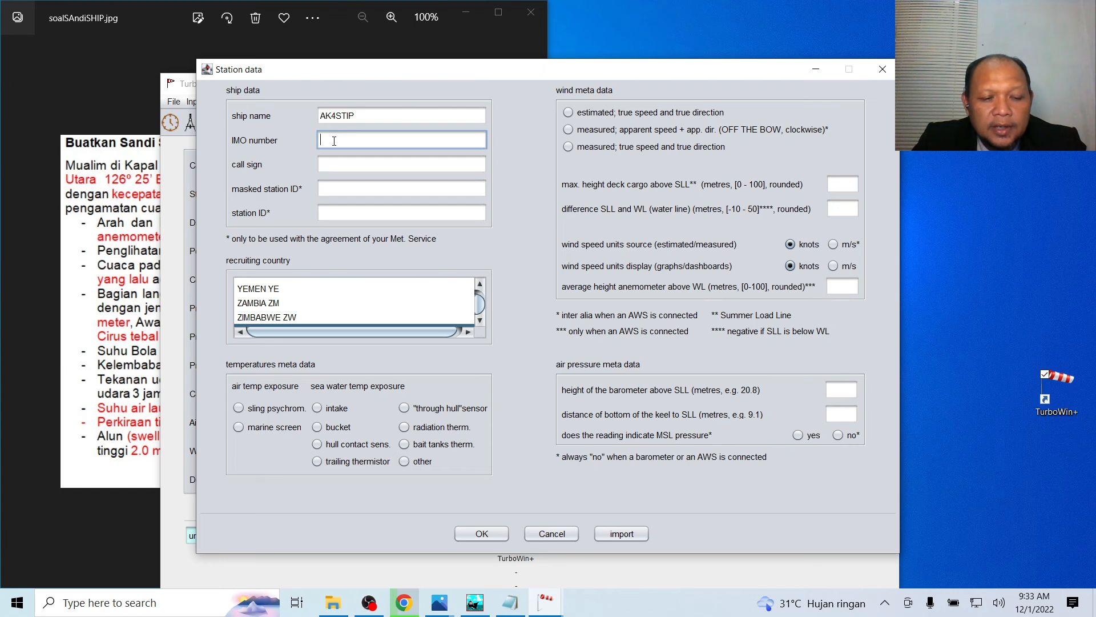
left_click(337, 163)
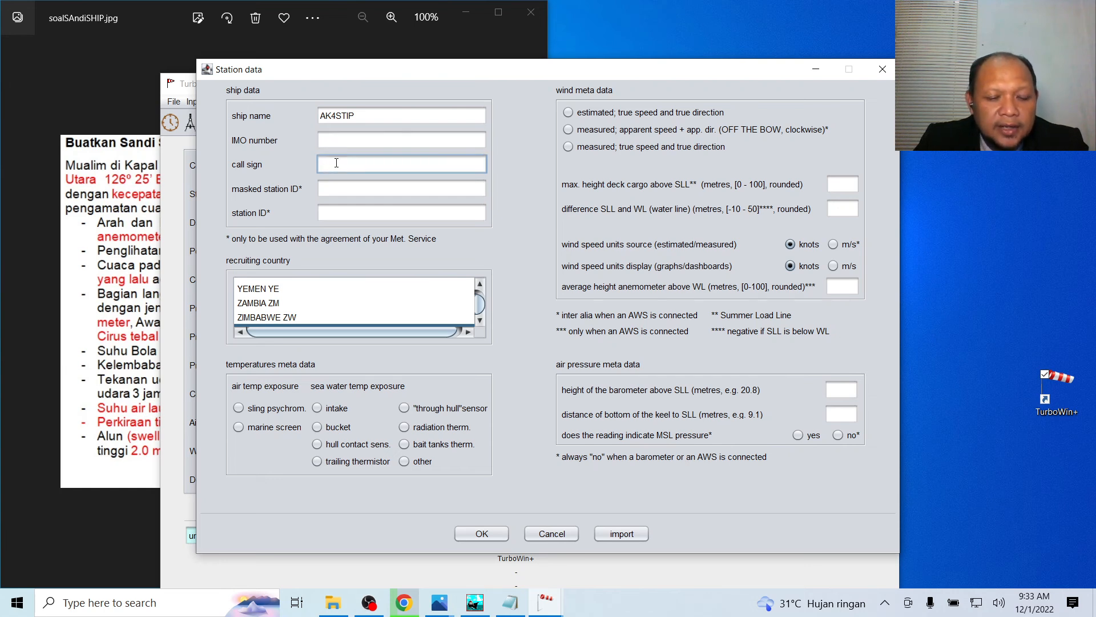
type("ystip")
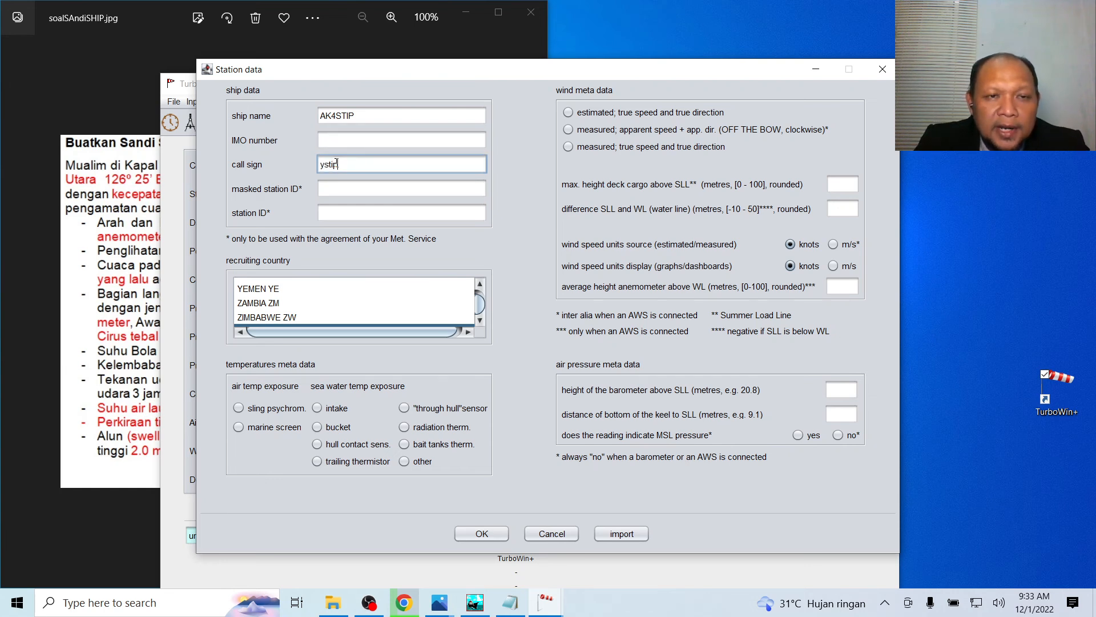
key("BackSpace")
key("BackSpace")
key("BackSpace")
key("BackSpace")
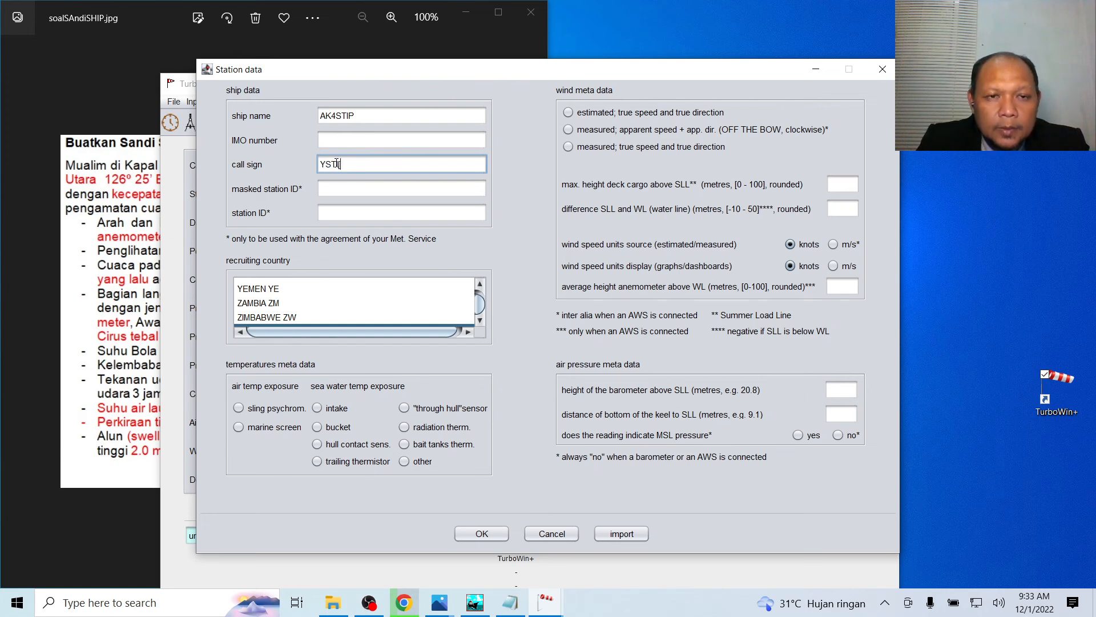
Select INDONESIA ID as the recruiting country
left_click(377, 303)
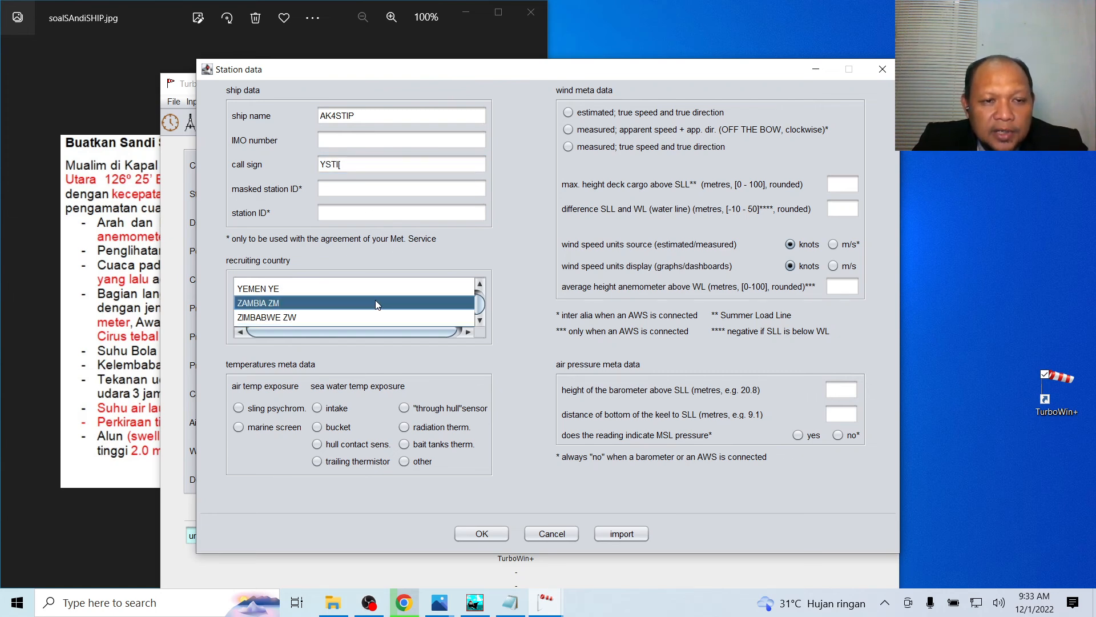
key("i")
key("n")
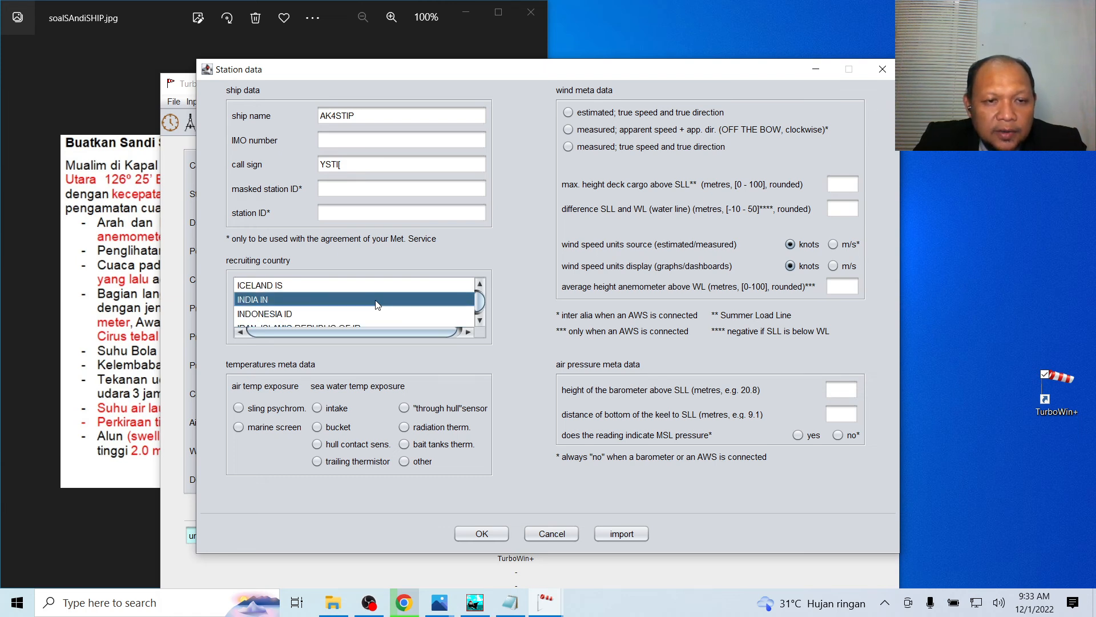
left_click(371, 319)
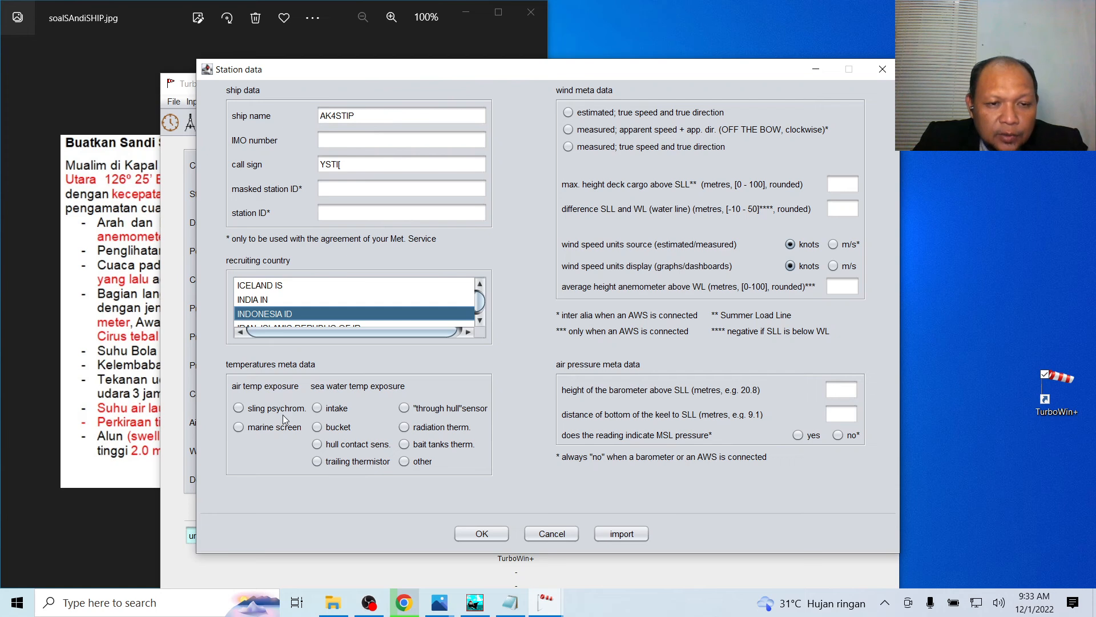
Choose marine screen, intake, measured true wind speed and direction, and yes for MSL pressure reading, and try to save the station data
left_click(273, 427)
left_click(344, 411)
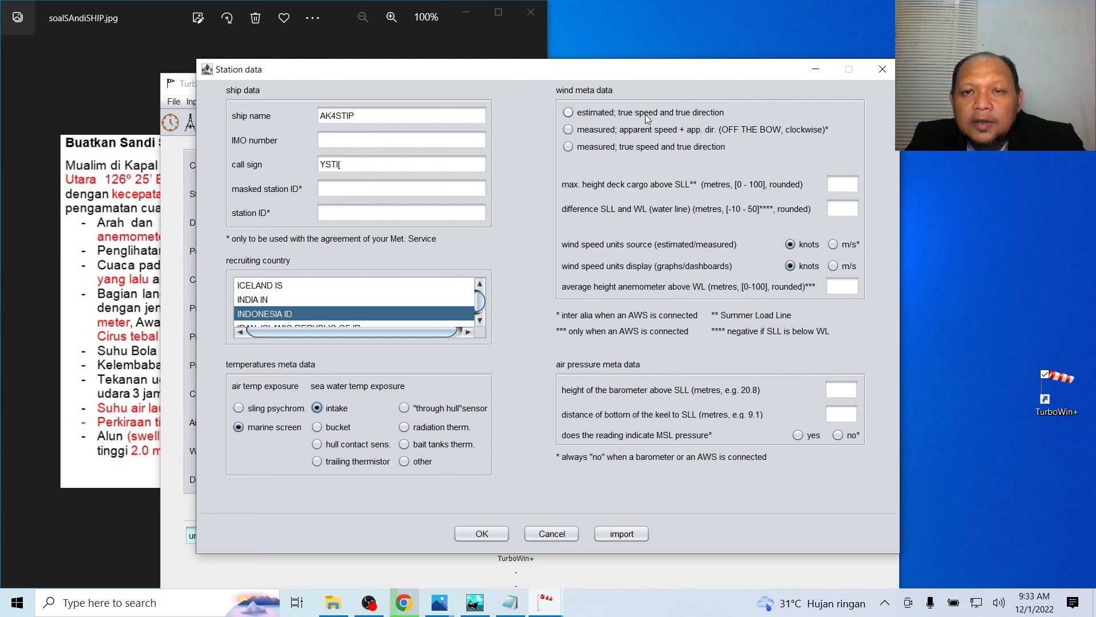
left_click(648, 149)
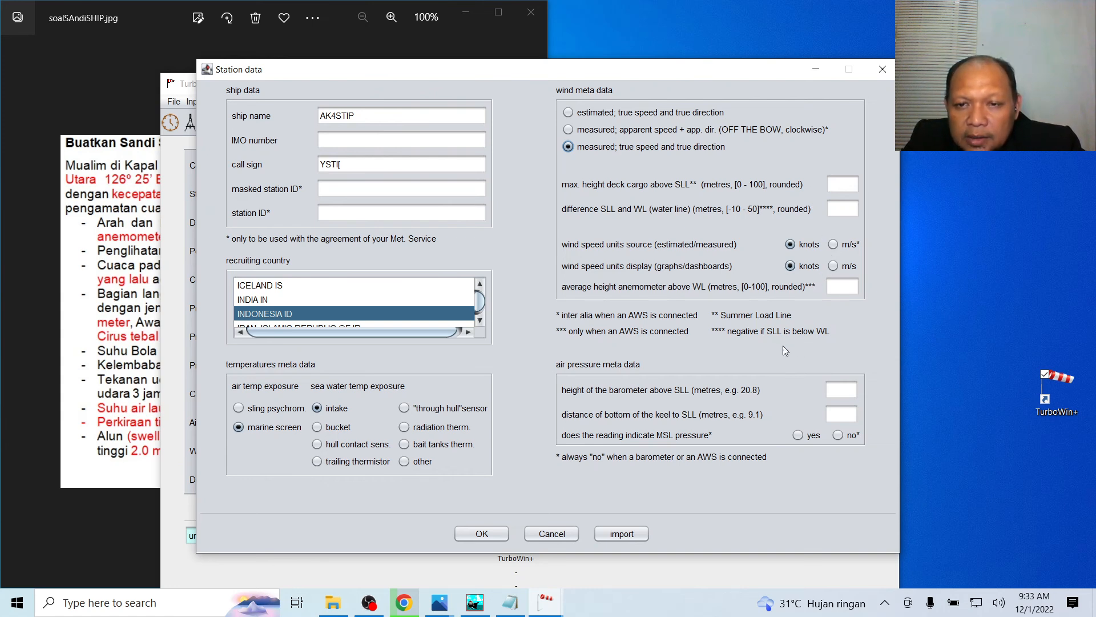
left_click(802, 436)
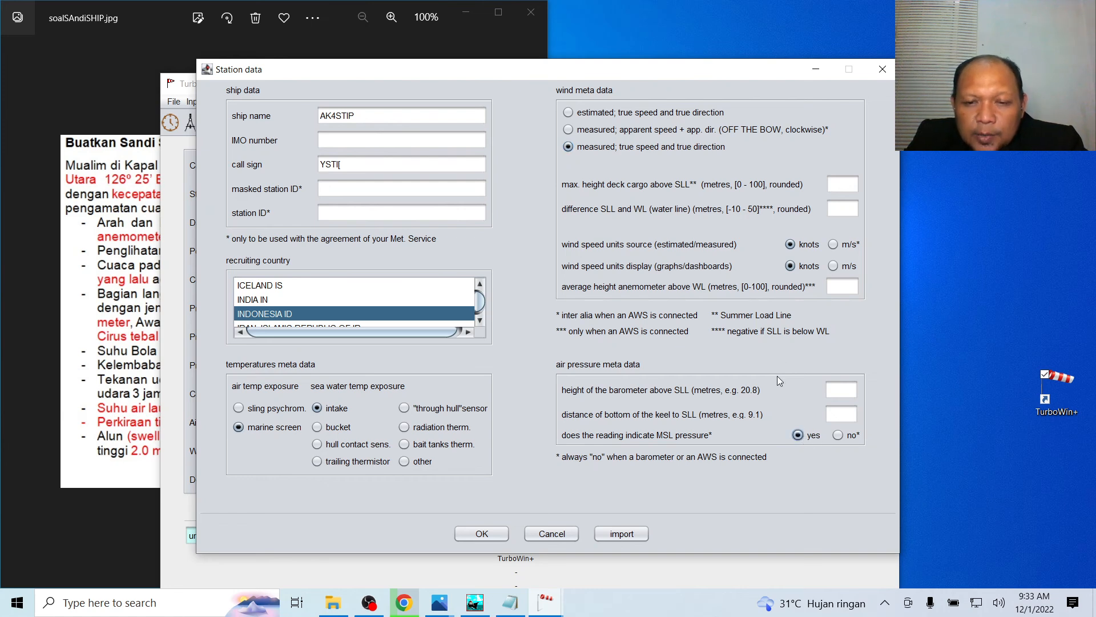
left_click(492, 538)
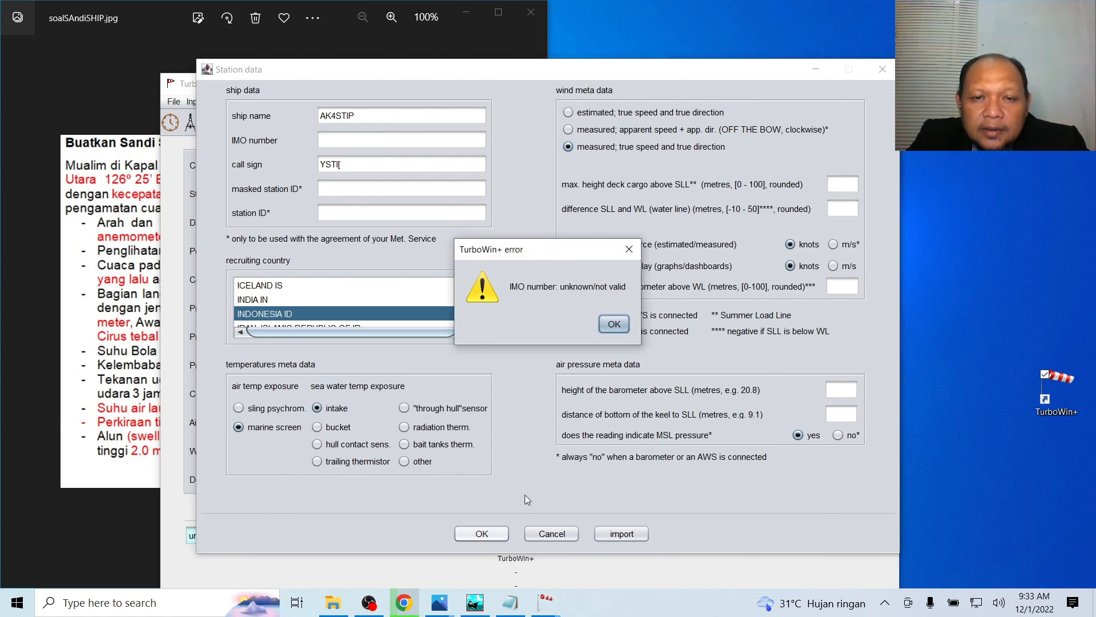
left_click(614, 325)
Enter a six-digit IMO number for the ship and try to save the station data again
left_click(443, 142)
type("56")
left_click(491, 530)
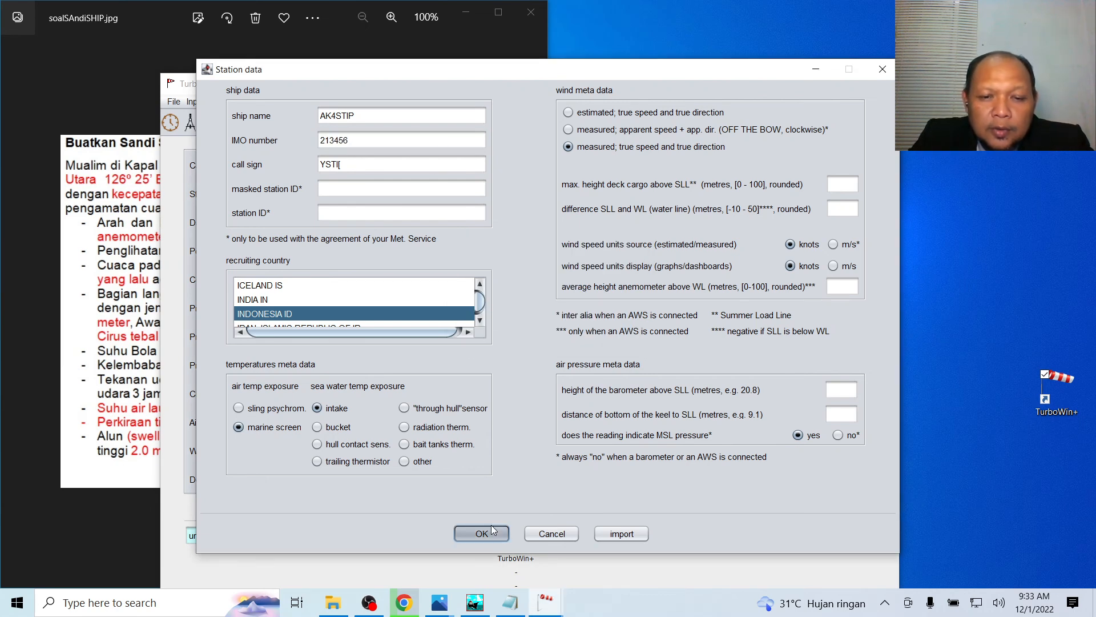
left_click(640, 321)
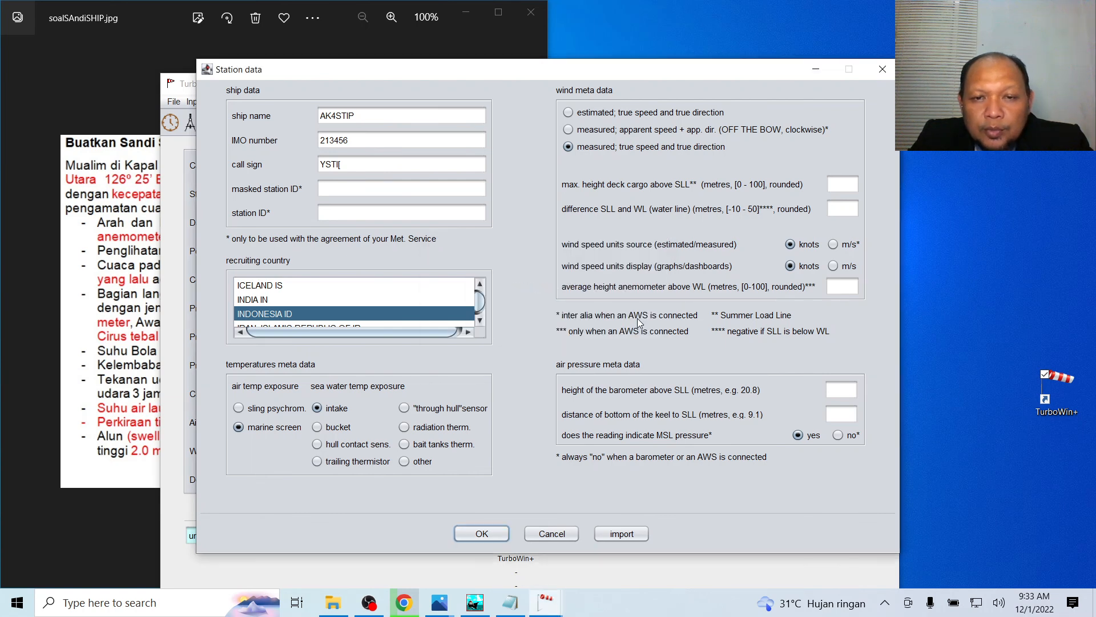
Append four more digits to the IMO number, correct the call sign to YSTIP, and try to save the station data
left_click(383, 140)
type("4122")
key("Tab")
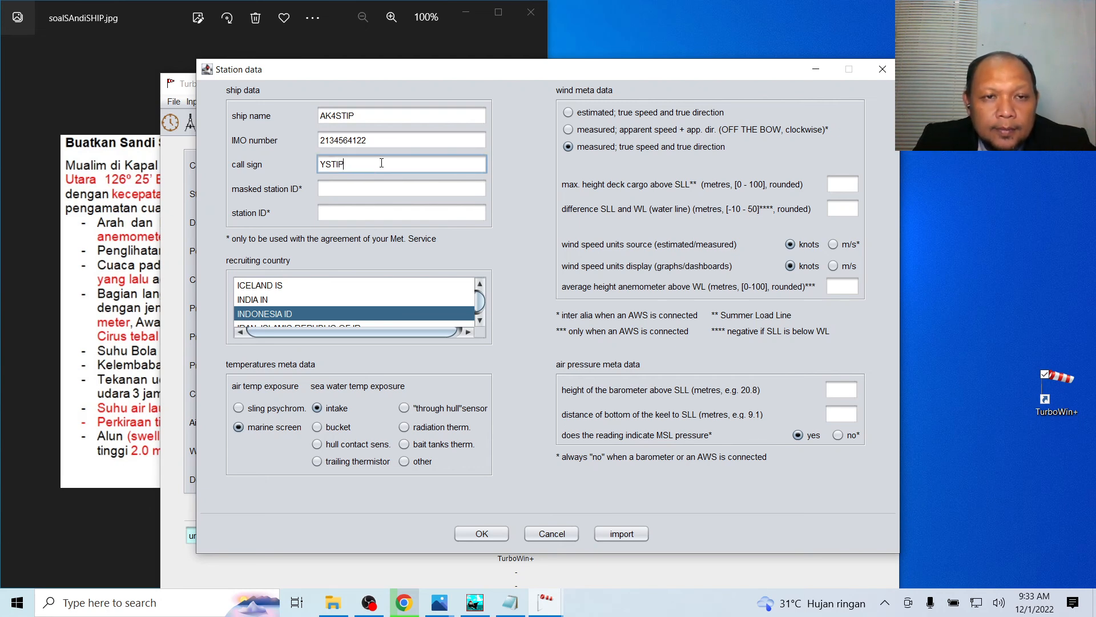
left_click(482, 534)
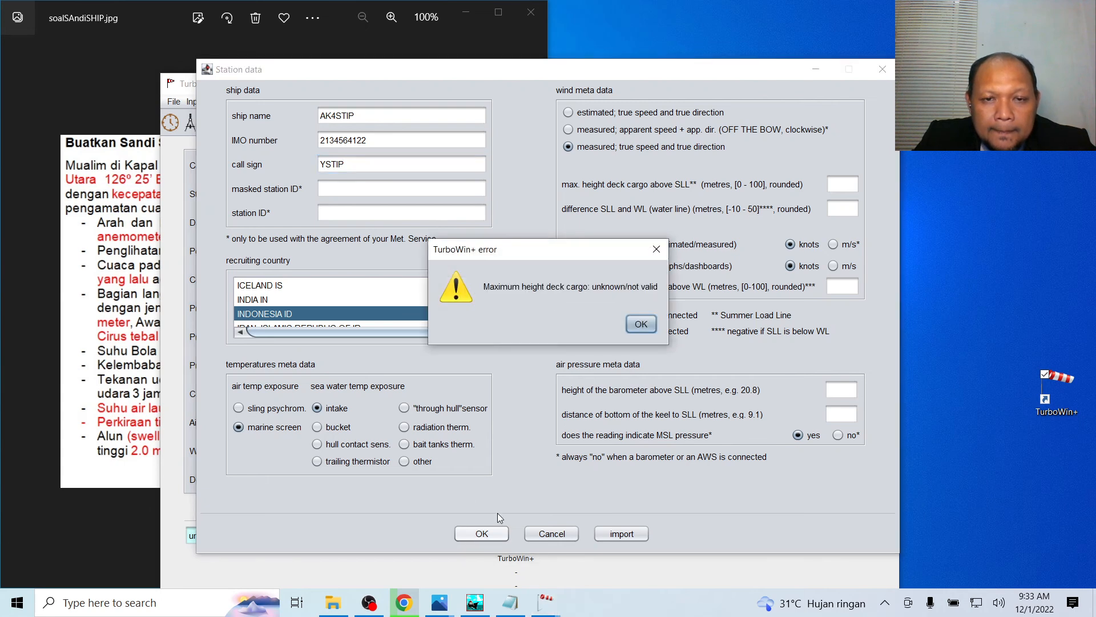
left_click(643, 324)
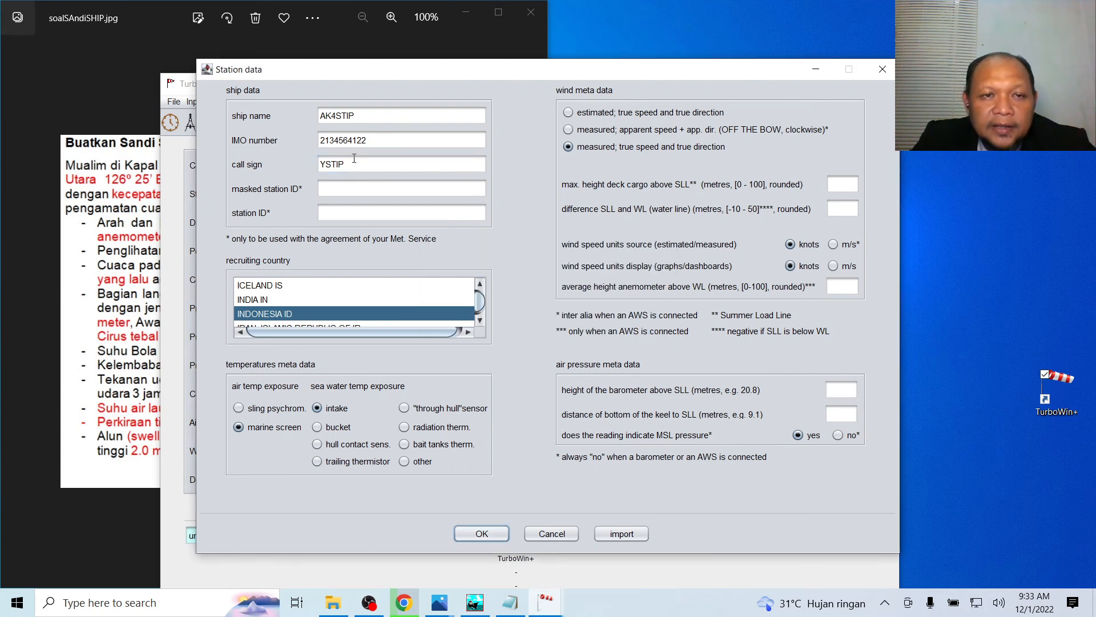
Clear the ship's IMO number and leave the station data form without saving
left_click_drag(378, 144, 207, 131)
key("BackSpace")
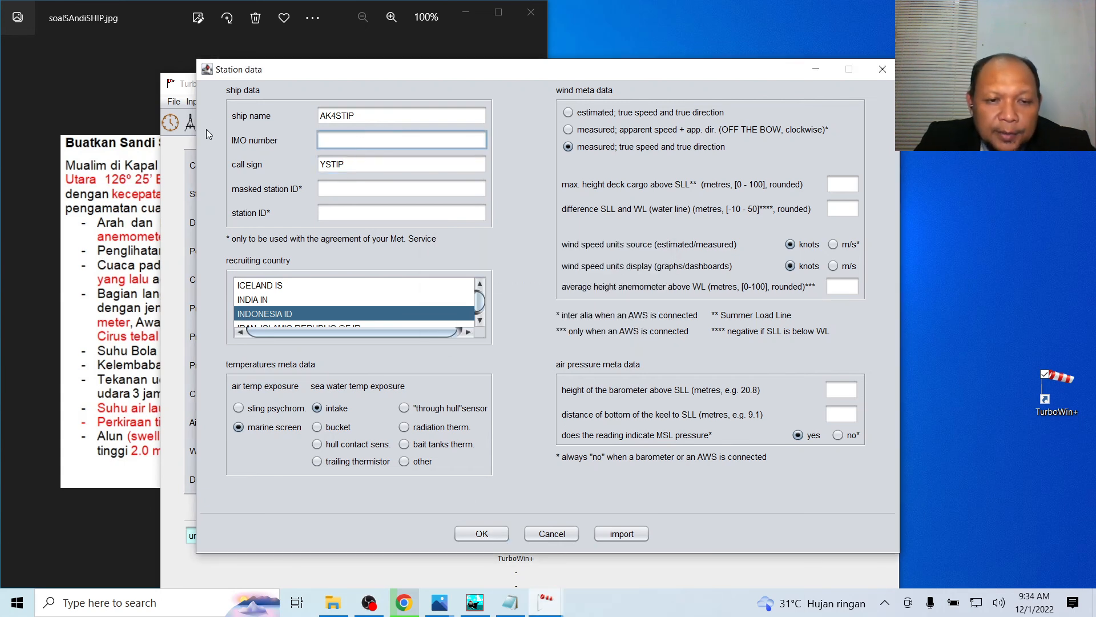
left_click(571, 533)
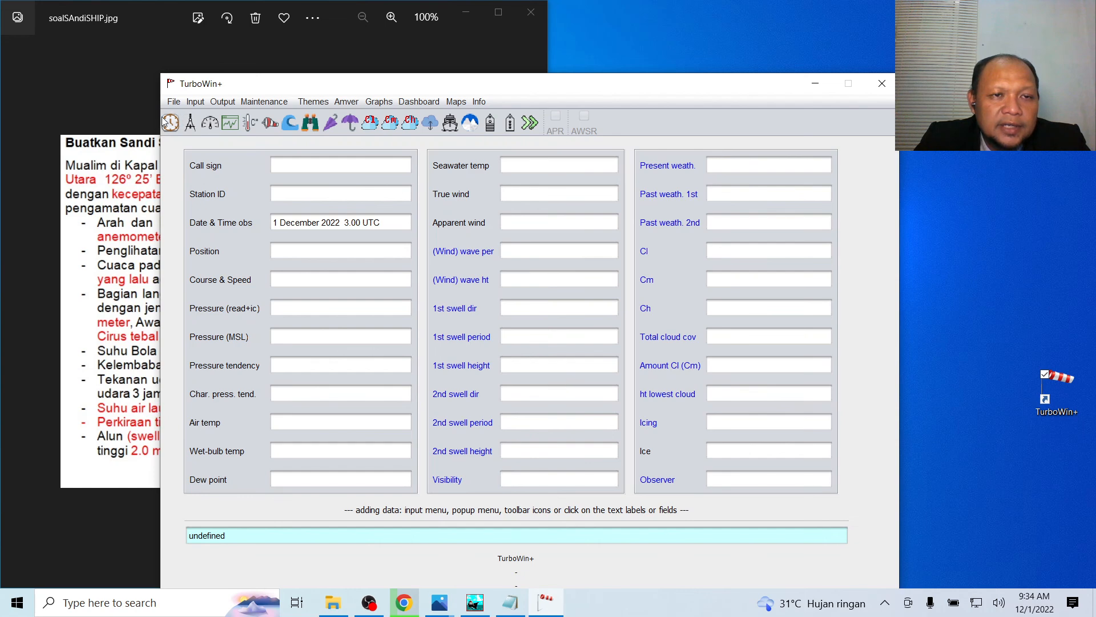
Choose 023 - 067 as the course made good in the position form, and move the windows aside to uncover the exercise image
left_click(283, 252)
left_click(365, 330)
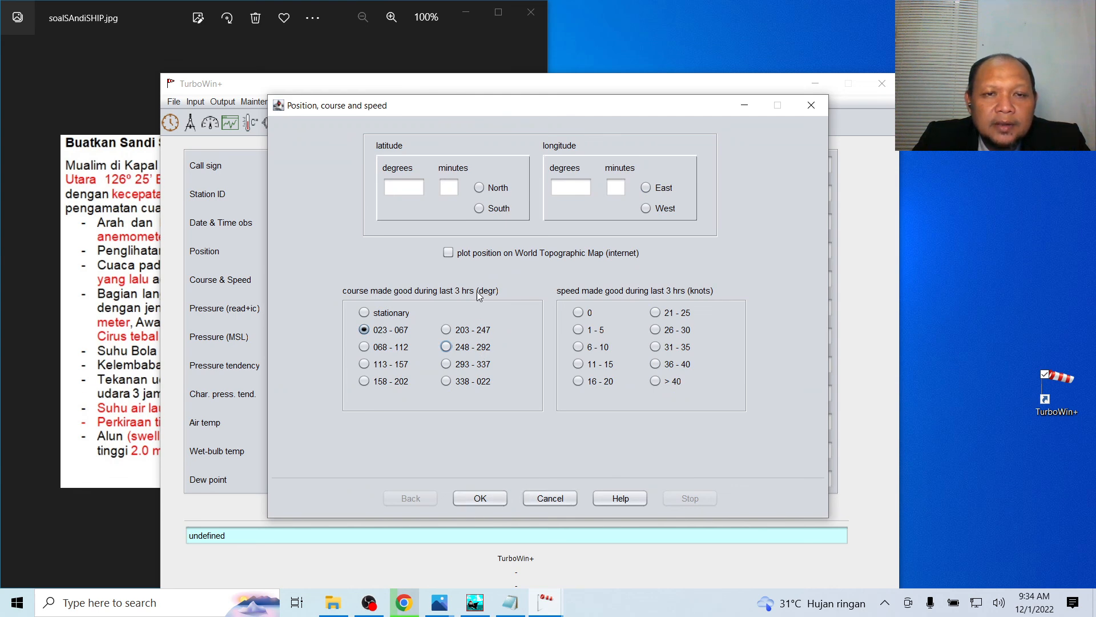
left_click(419, 191)
left_click_drag(483, 84, 693, 87)
left_click_drag(287, 100, 497, 144)
left_click(210, 198)
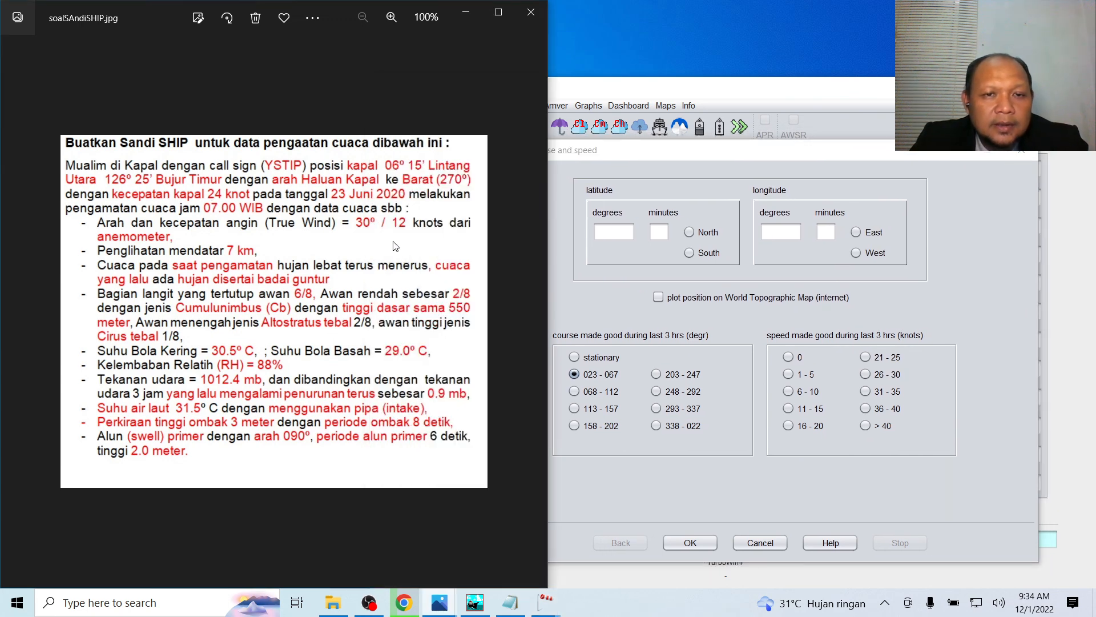
Bring the main observation window to the front and place it beside the exercise image
left_click(817, 123)
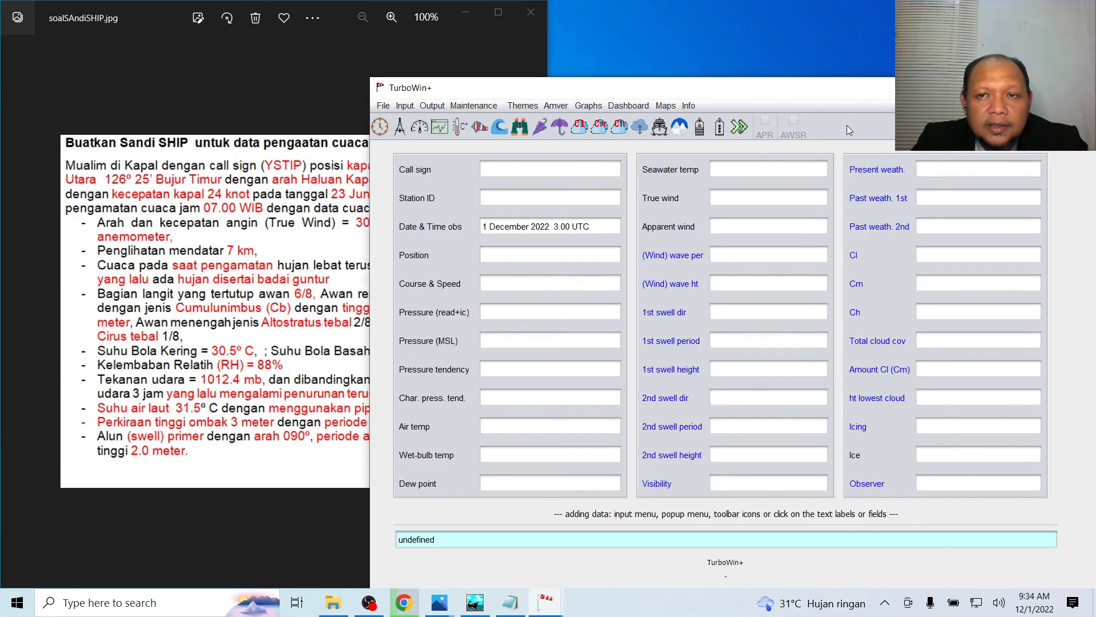
left_click_drag(650, 91, 758, 95)
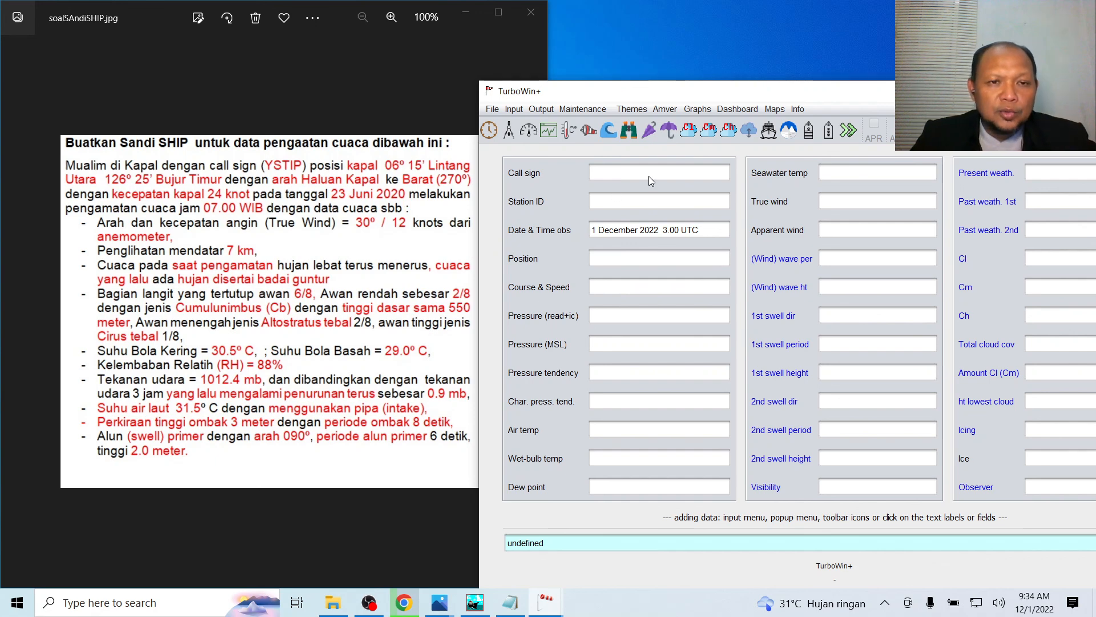
left_click_drag(574, 92, 584, 82)
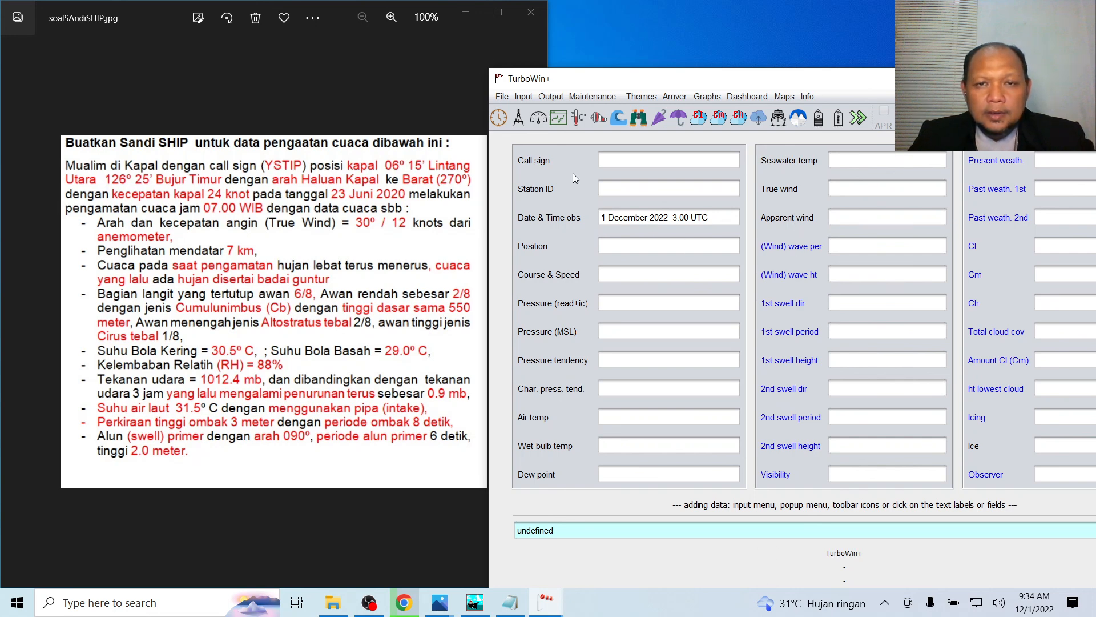
Look at the position, course and speed form and close it, and open the true wind form
left_click(622, 244)
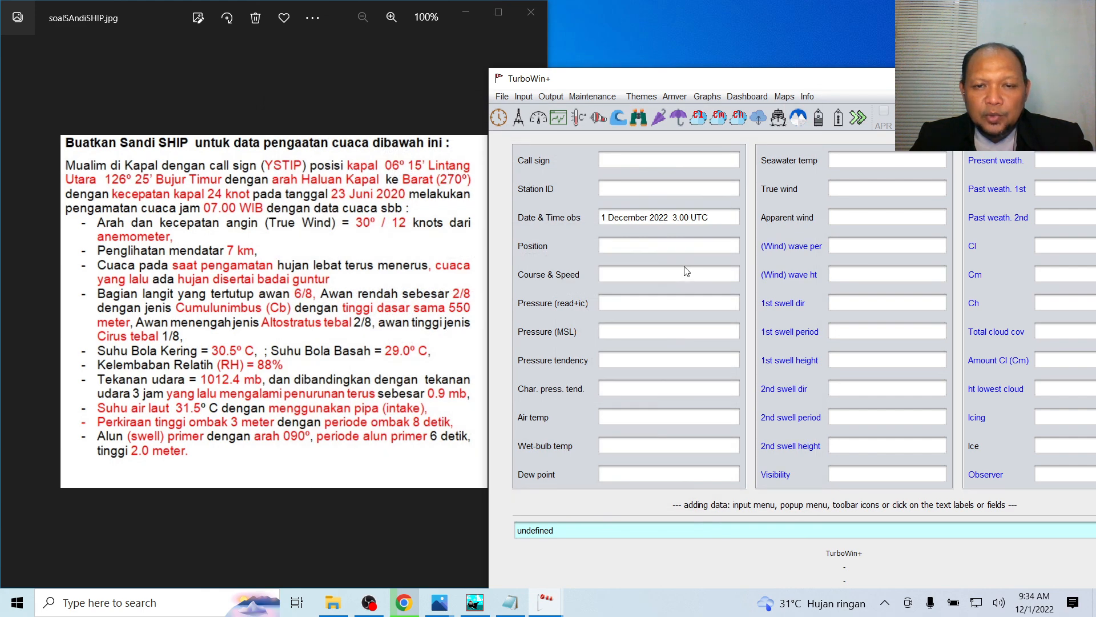
left_click(681, 272)
left_click(811, 105)
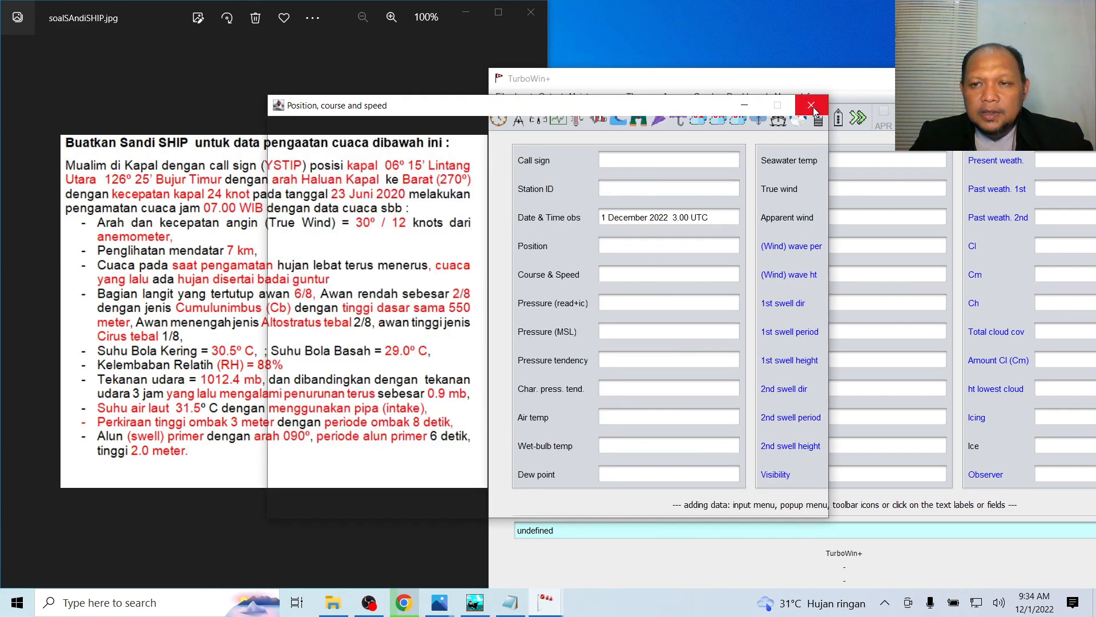
left_click(848, 194)
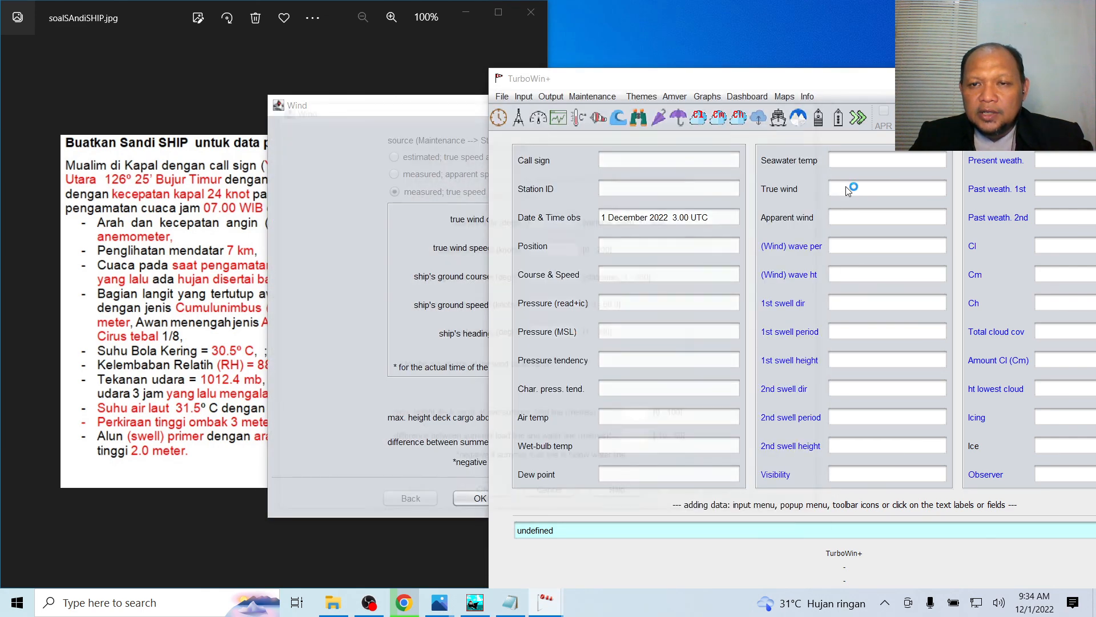
left_click(811, 105)
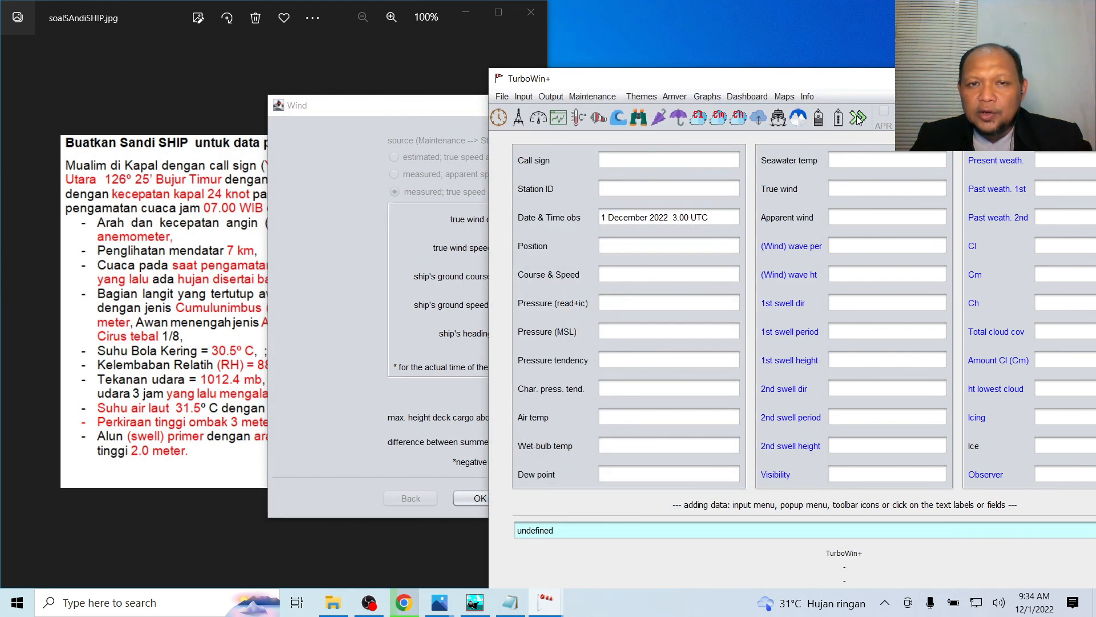
Look through the available observation input, output and maintenance commands
left_click(525, 98)
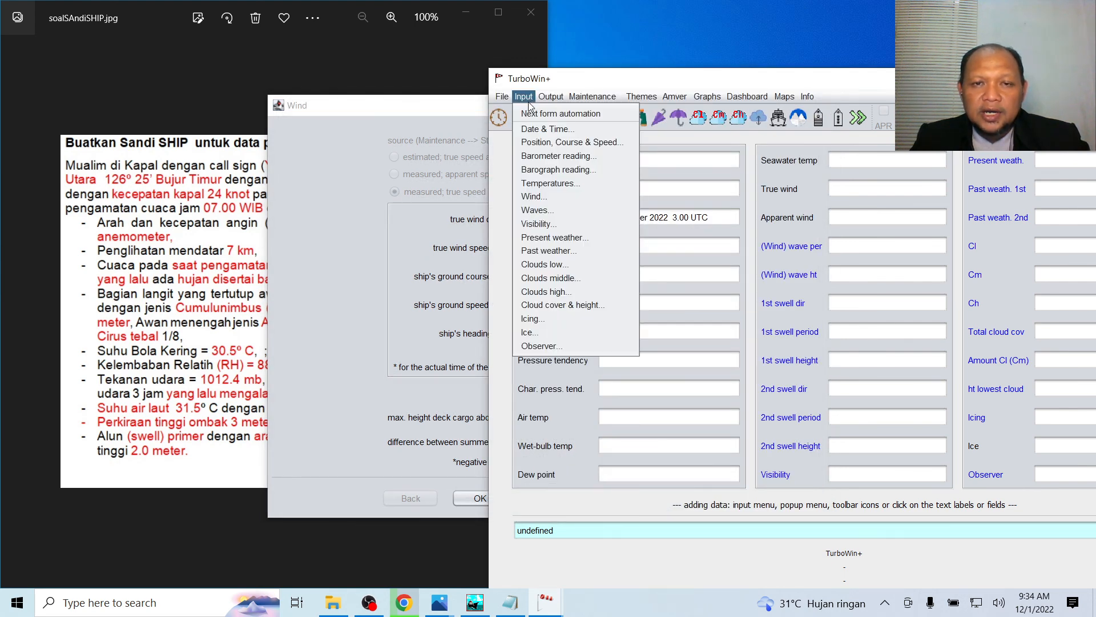
left_click(547, 129)
left_click(591, 335)
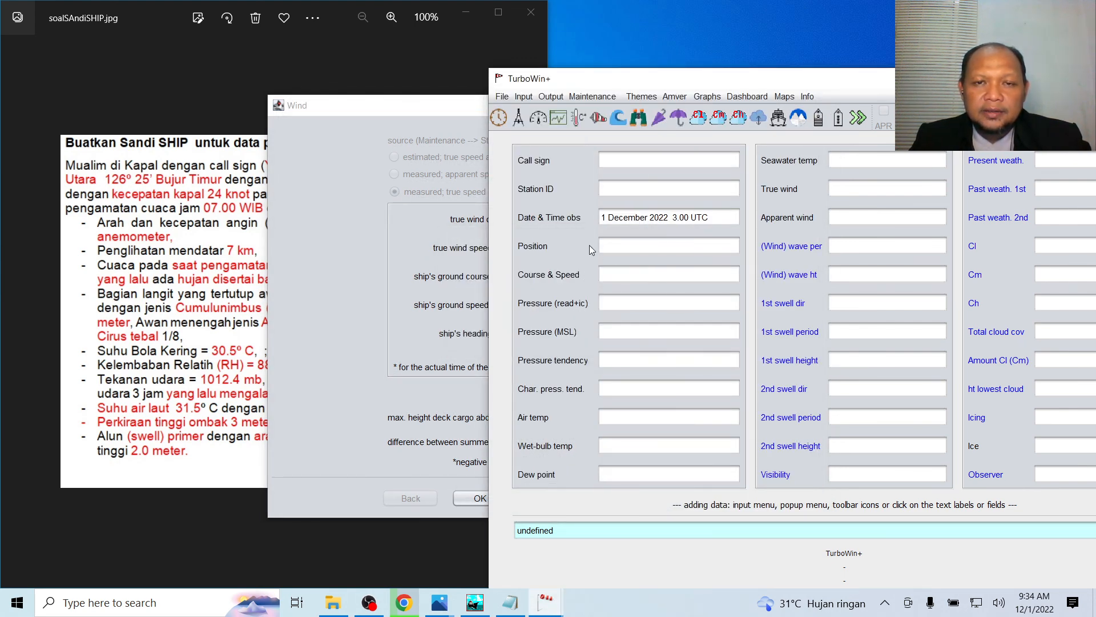
left_click(525, 97)
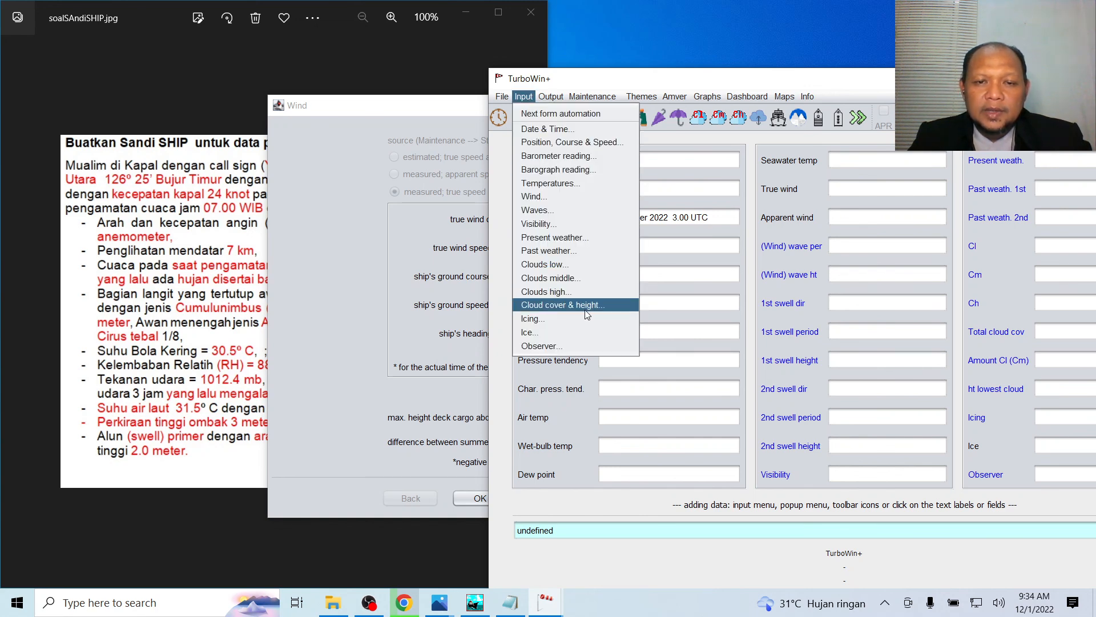
mouse_move(554, 100)
mouse_move(592, 100)
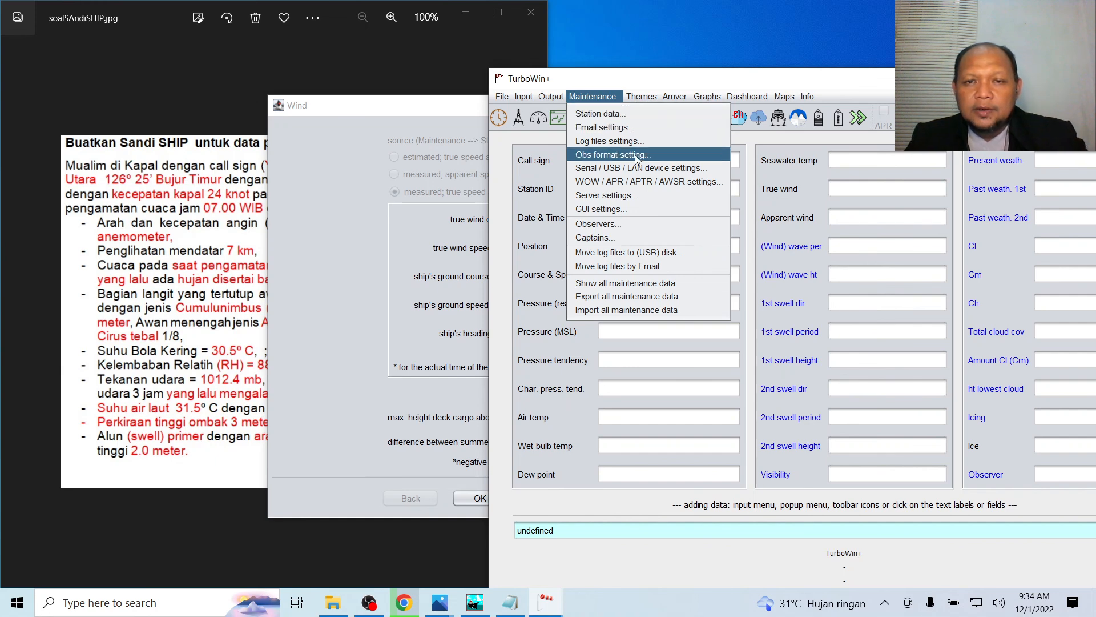
Minimize the main observation window and cancel the Wind form
left_click_drag(890, 83, 744, 76)
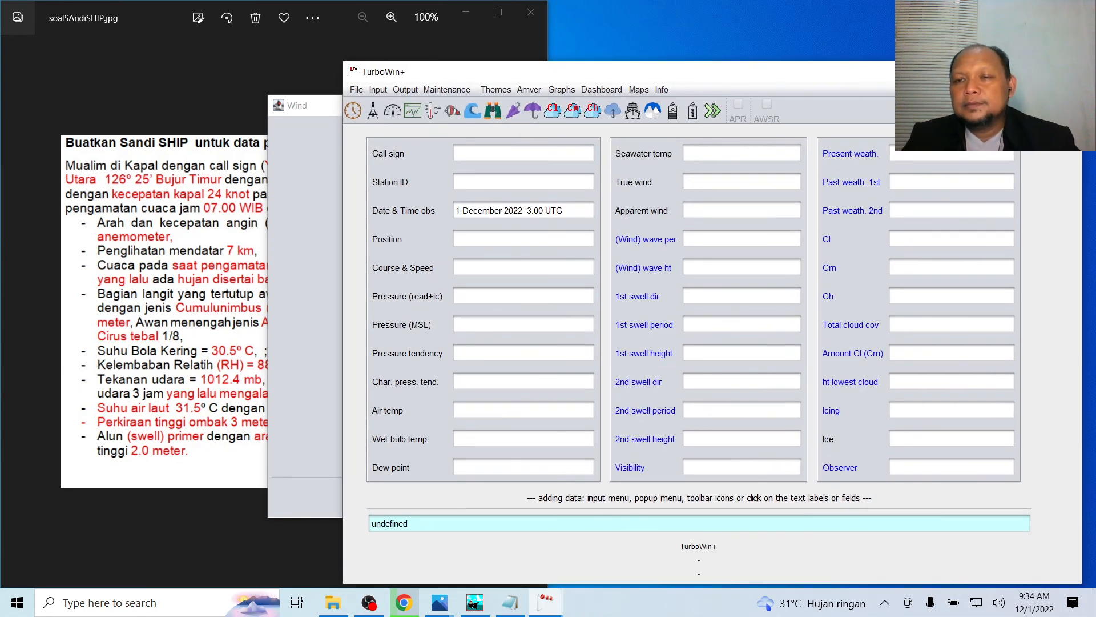
left_click(998, 71)
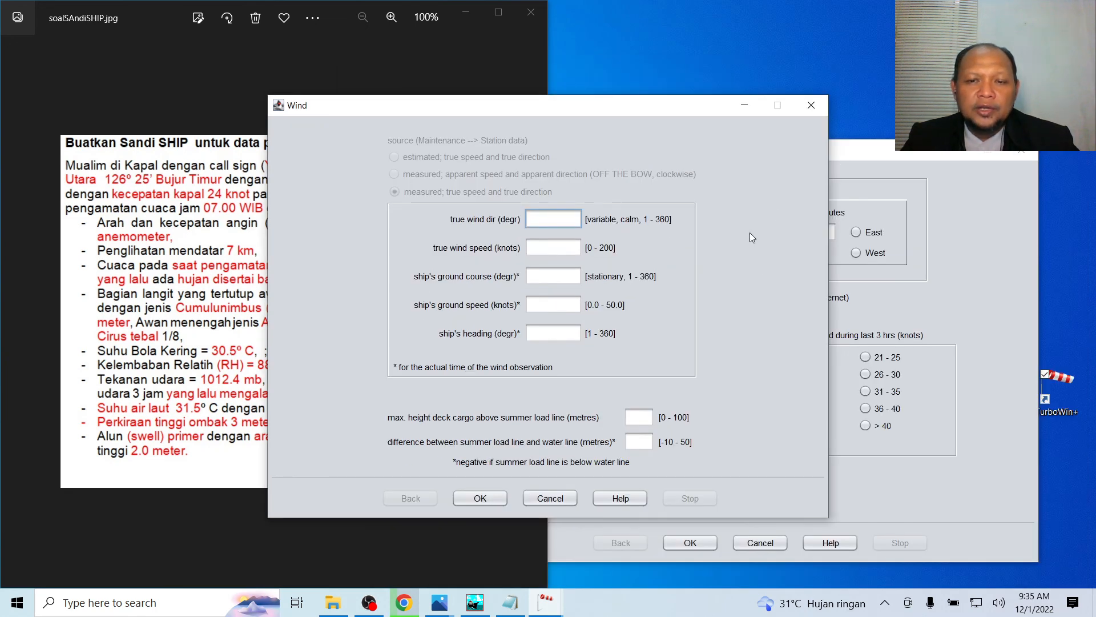
left_click(543, 500)
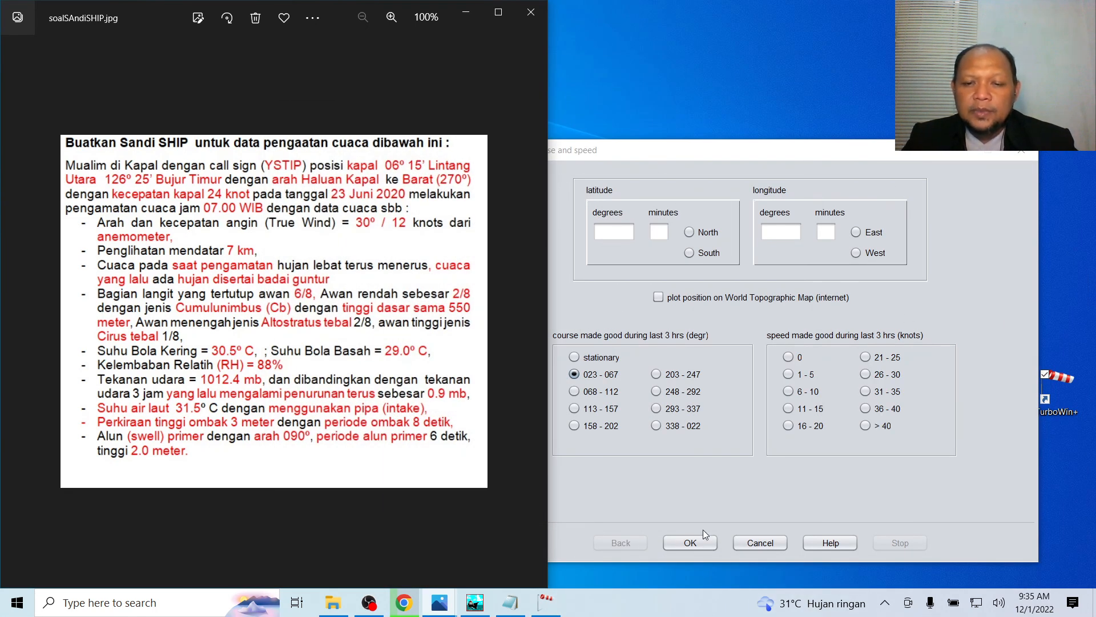
Try to confirm the incomplete position, course and speed form, and cancel it
left_click(691, 542)
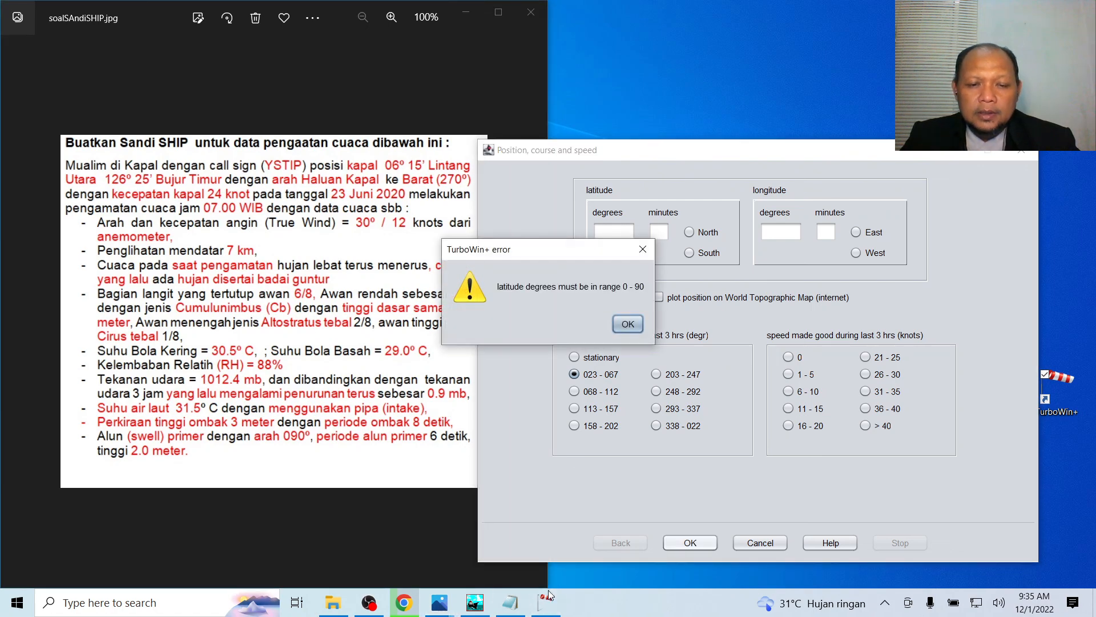
left_click(475, 603)
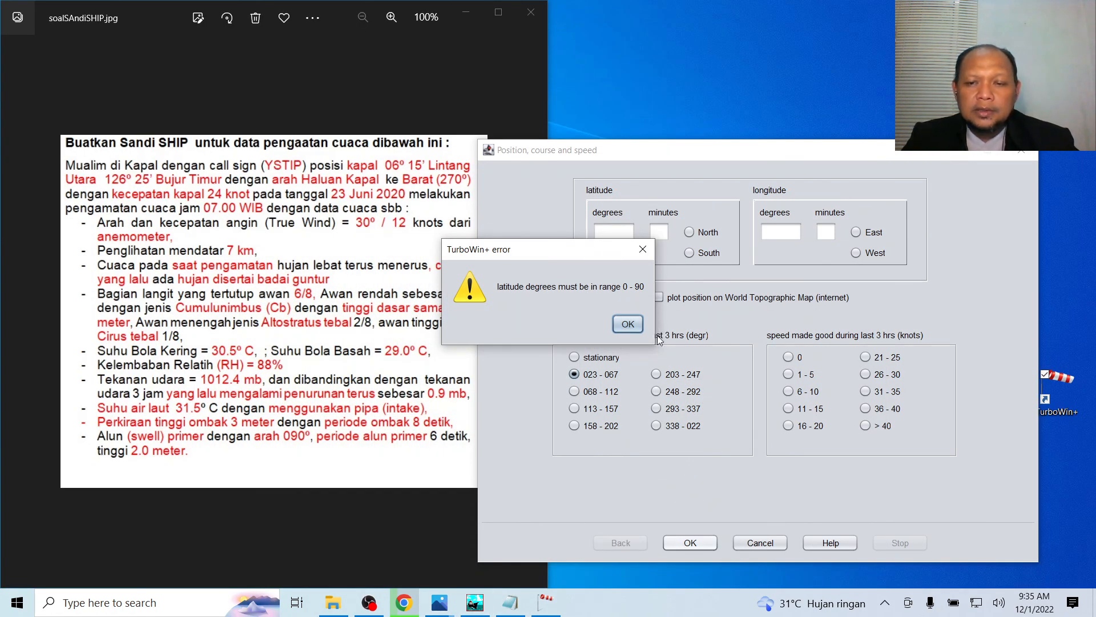
left_click(629, 325)
left_click(760, 542)
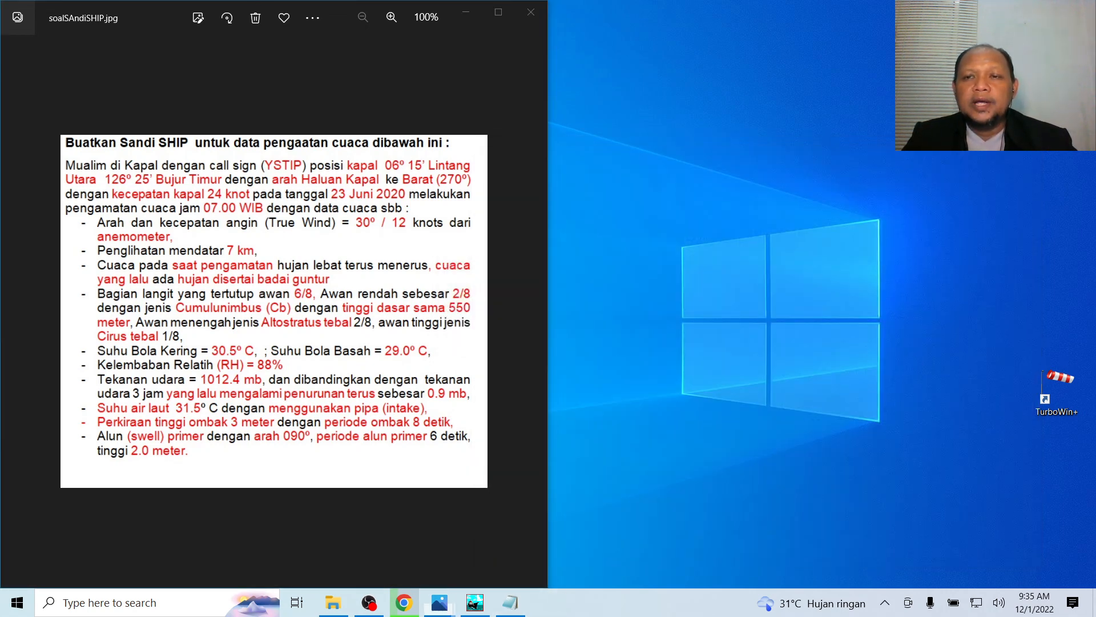
Minimize the exercise image and dismiss the open TurboWin messages about station data and log files
left_click(465, 14)
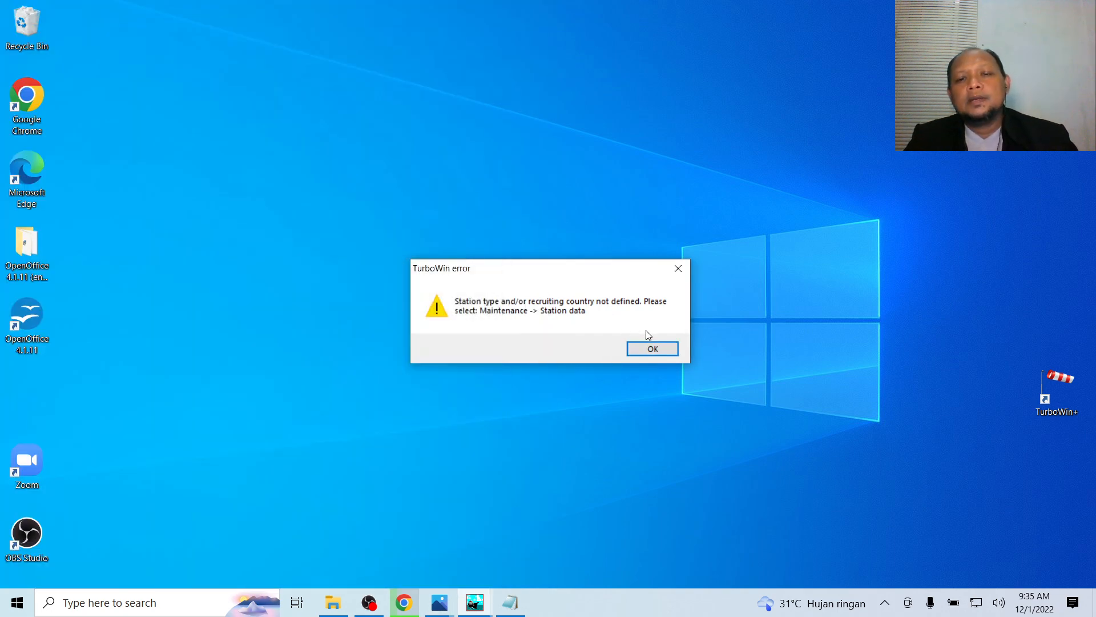
left_click(652, 346)
left_click(645, 353)
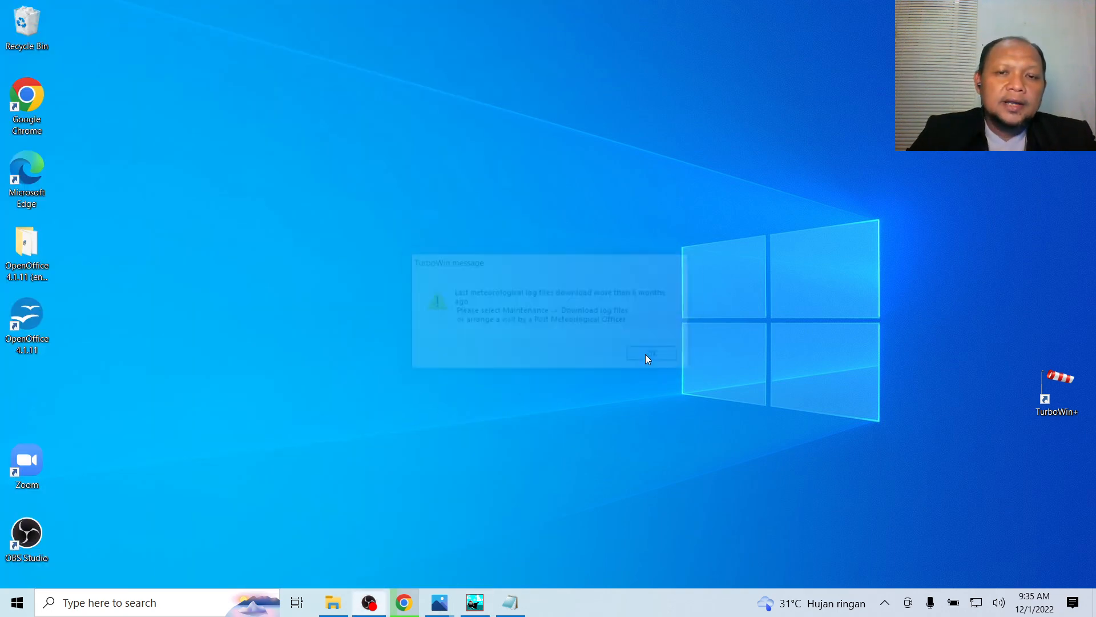